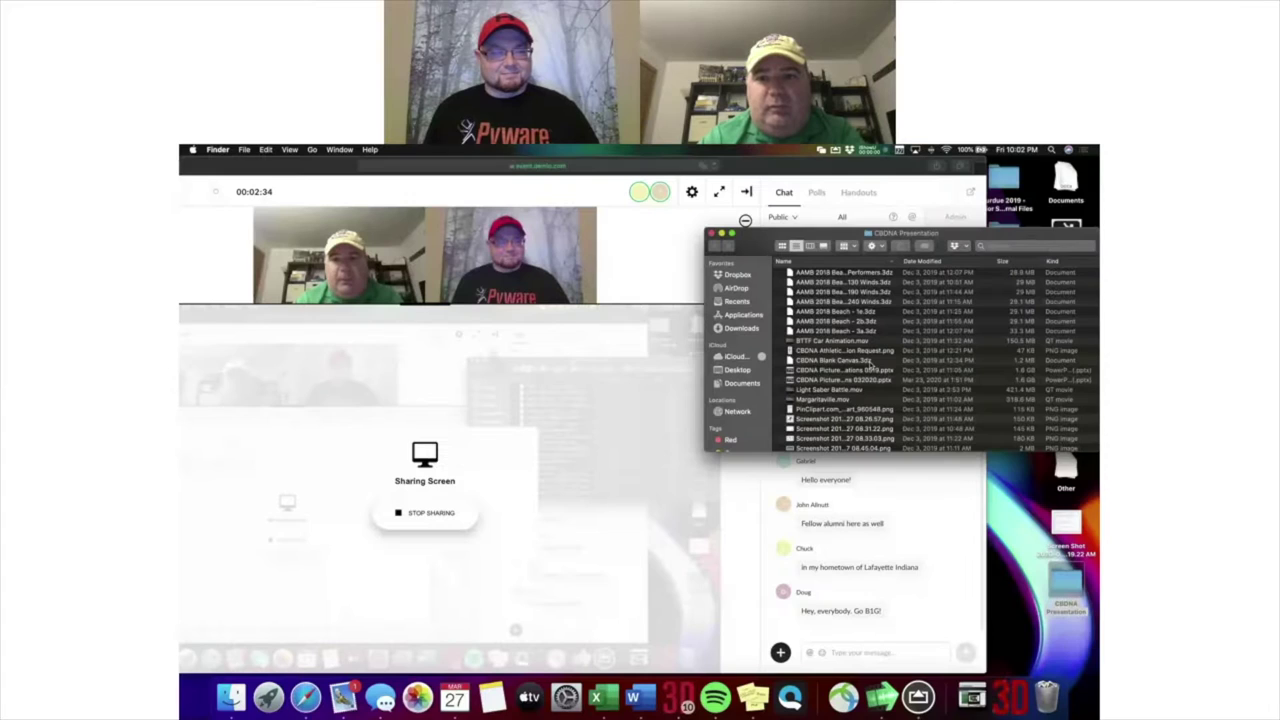
# Preview the clip-art, surfer and lightsaber stick-figure images, then close the previews and file browser.
pyautogui.doubleClick(843, 409)
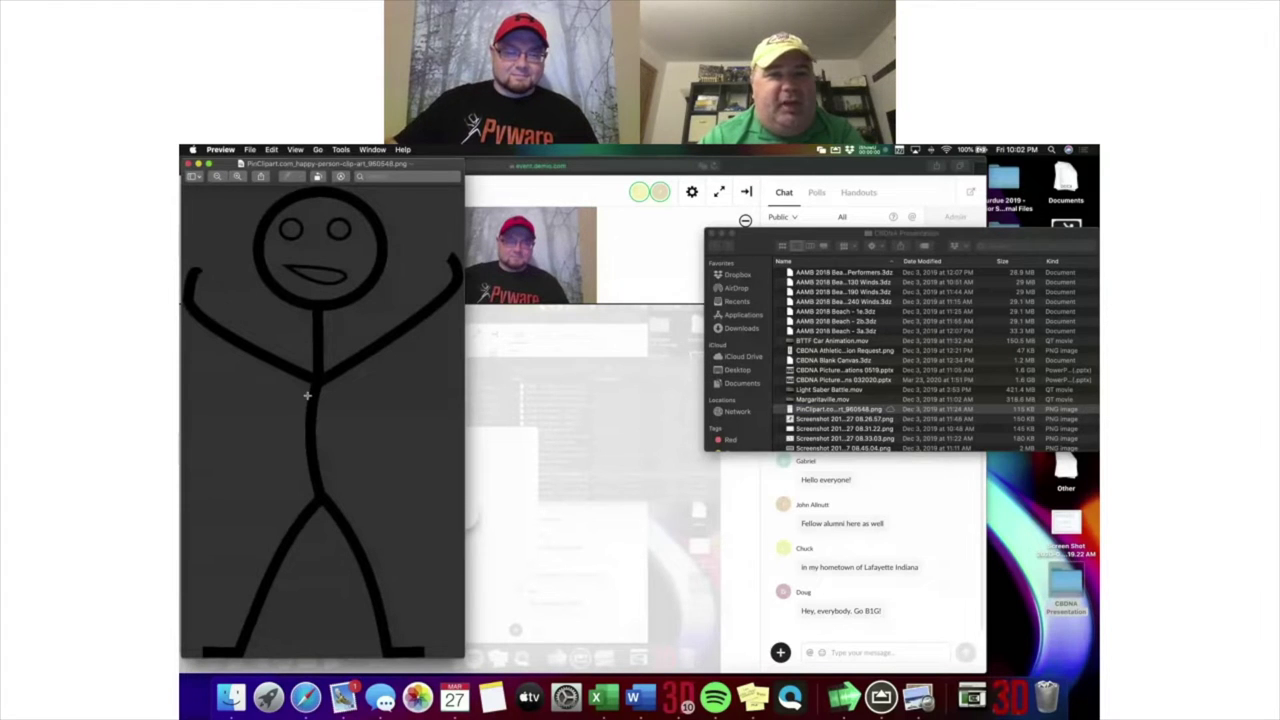
pyautogui.press('super+w')
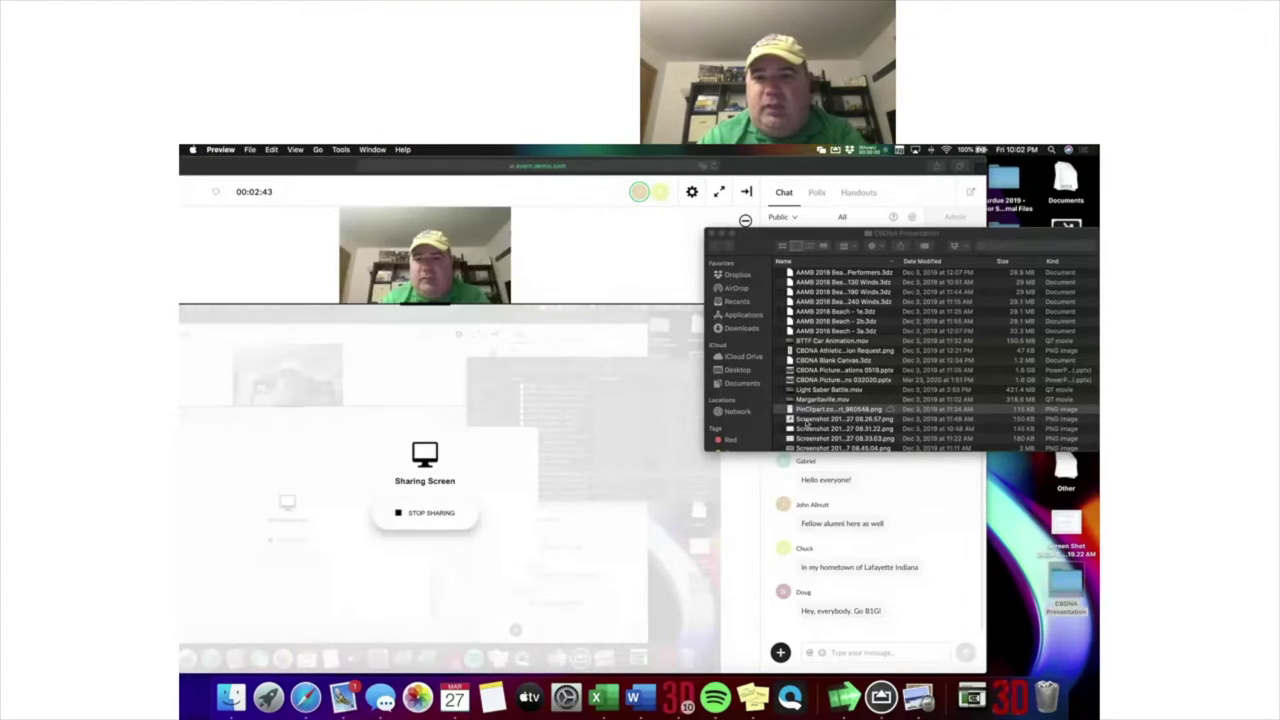
pyautogui.doubleClick(807, 420)
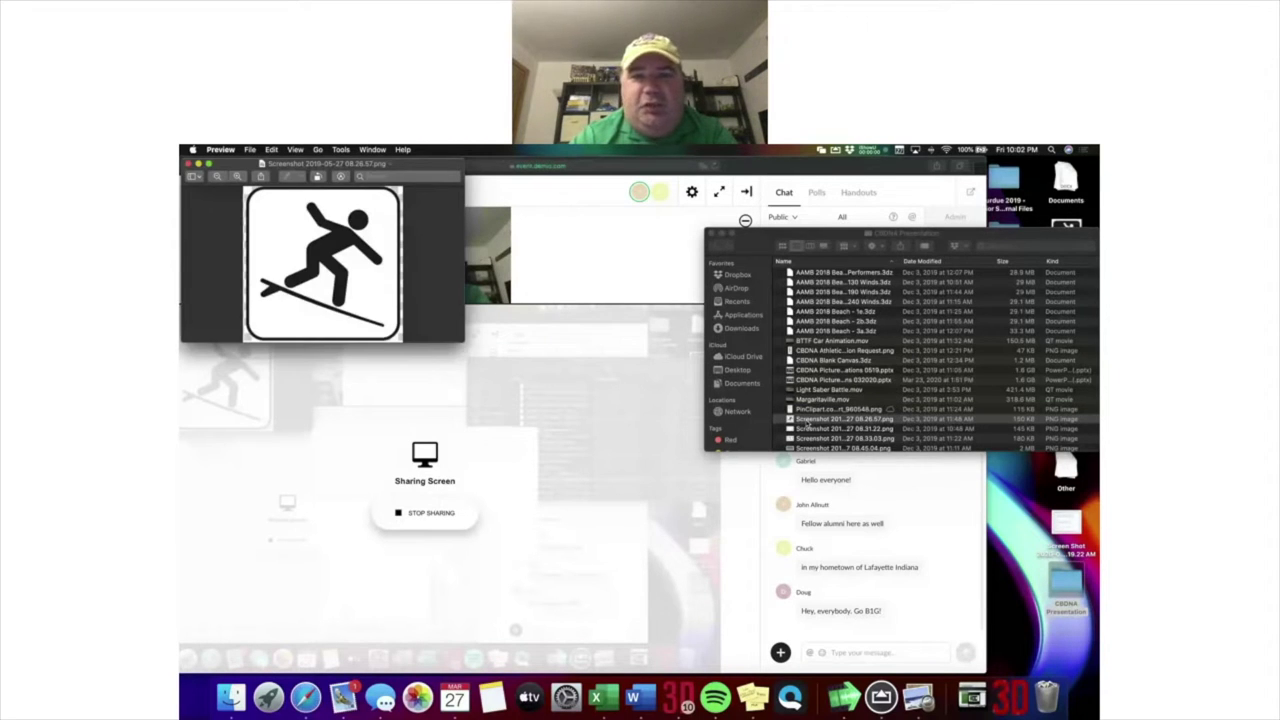
pyautogui.doubleClick(796, 429)
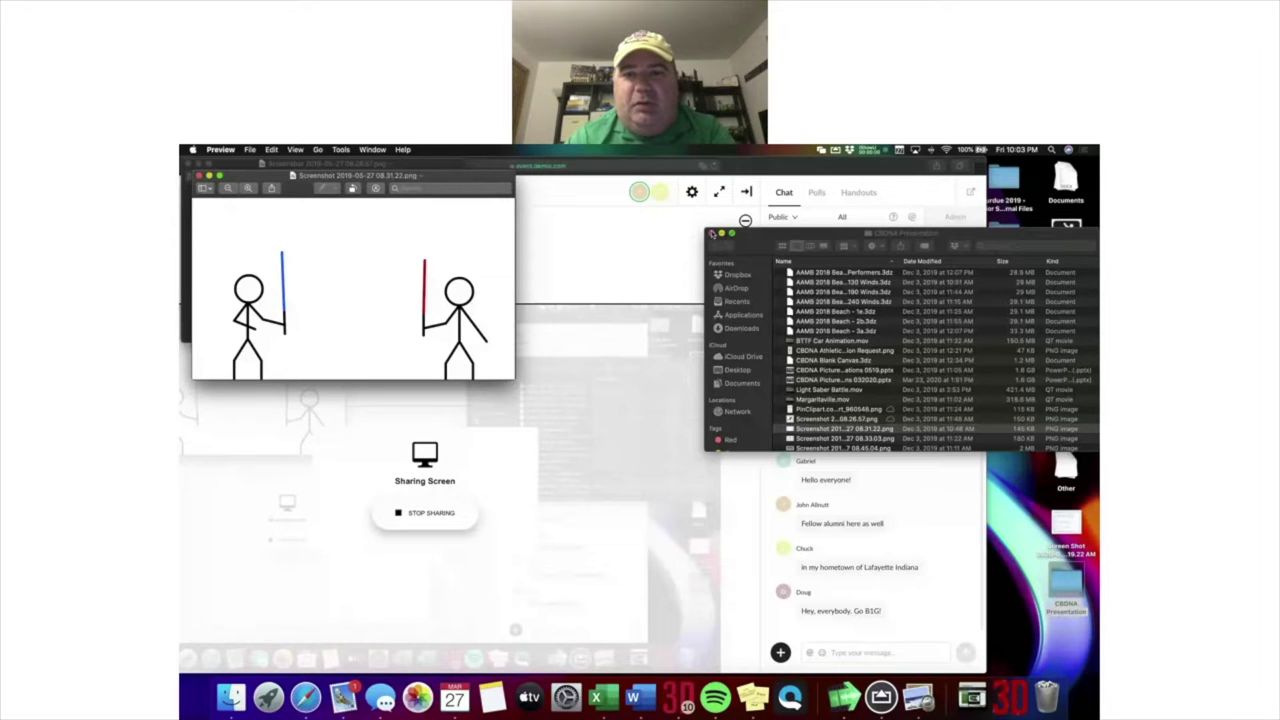
pyautogui.click(711, 233)
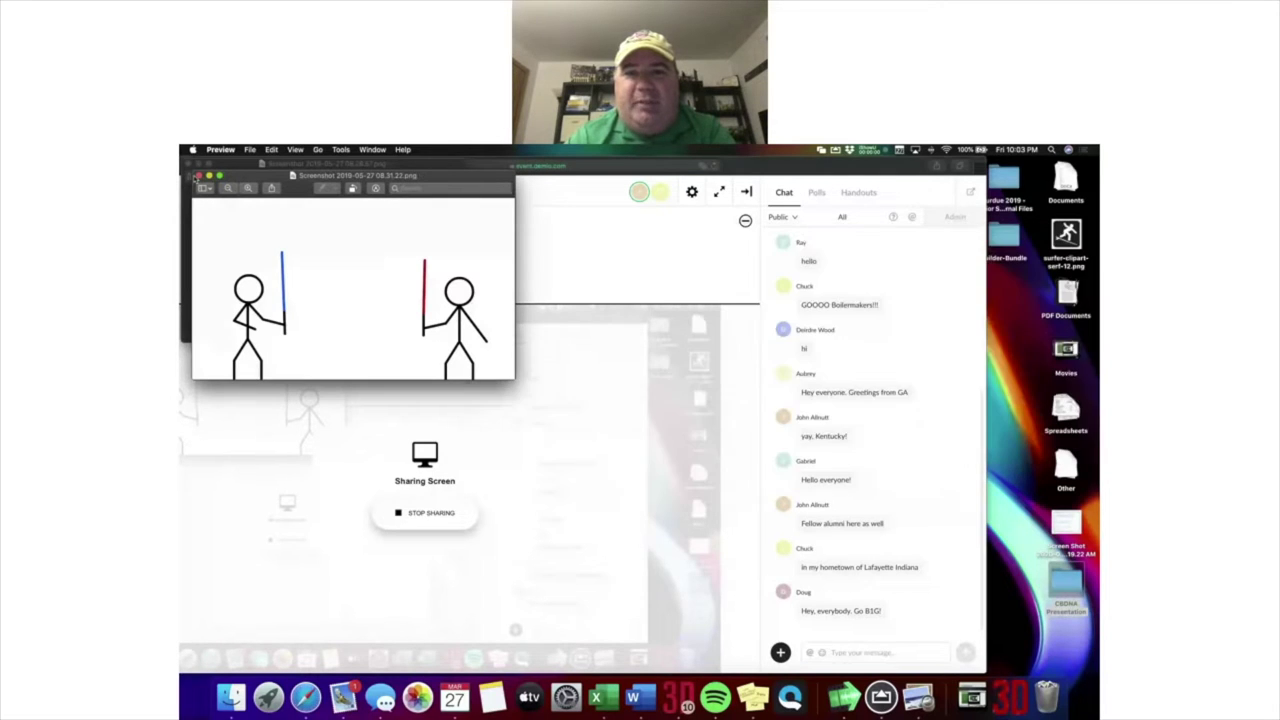
pyautogui.click(198, 175)
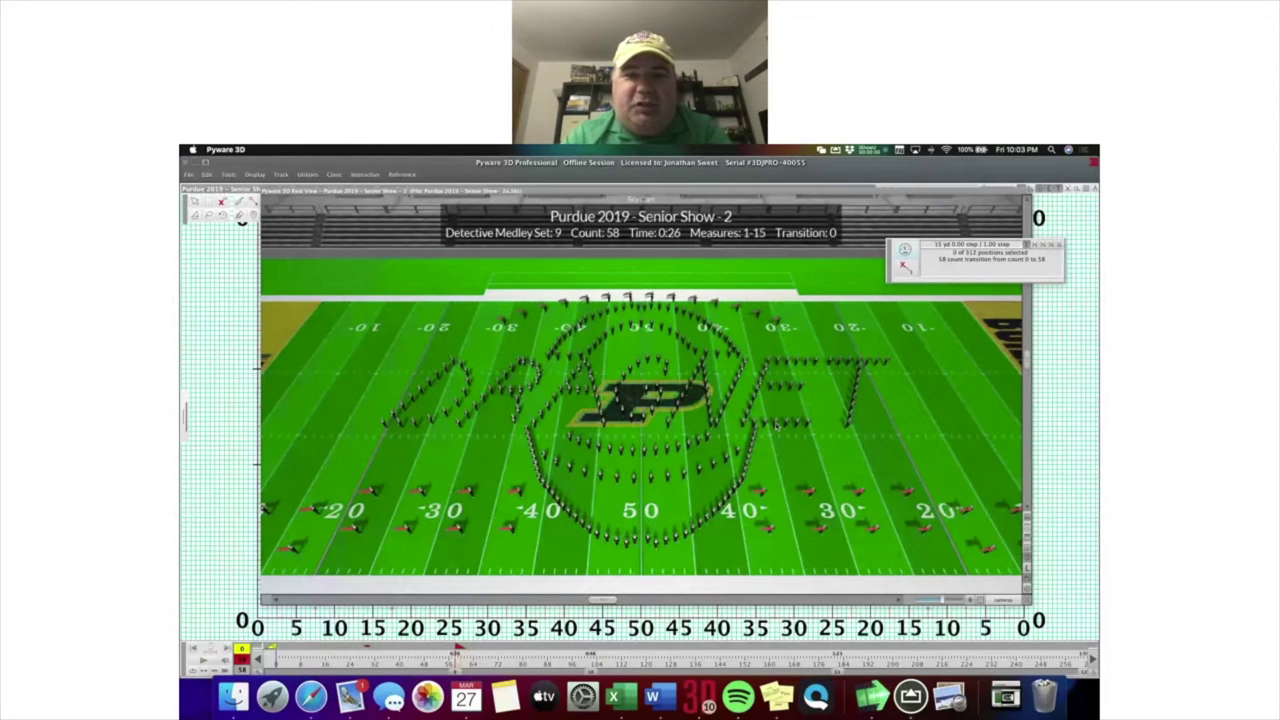
# Leave the 3-D view and jump the drill to count 182 on the drill chart.
pyautogui.press('super+w')
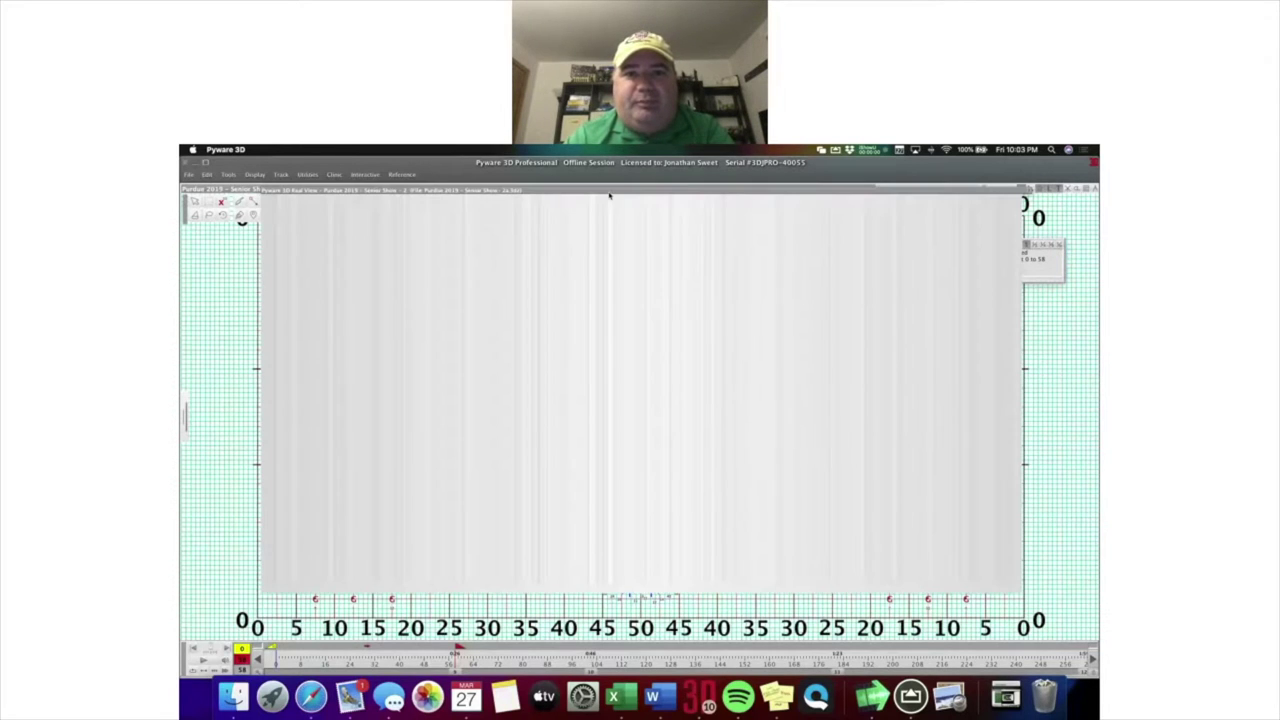
pyautogui.click(837, 662)
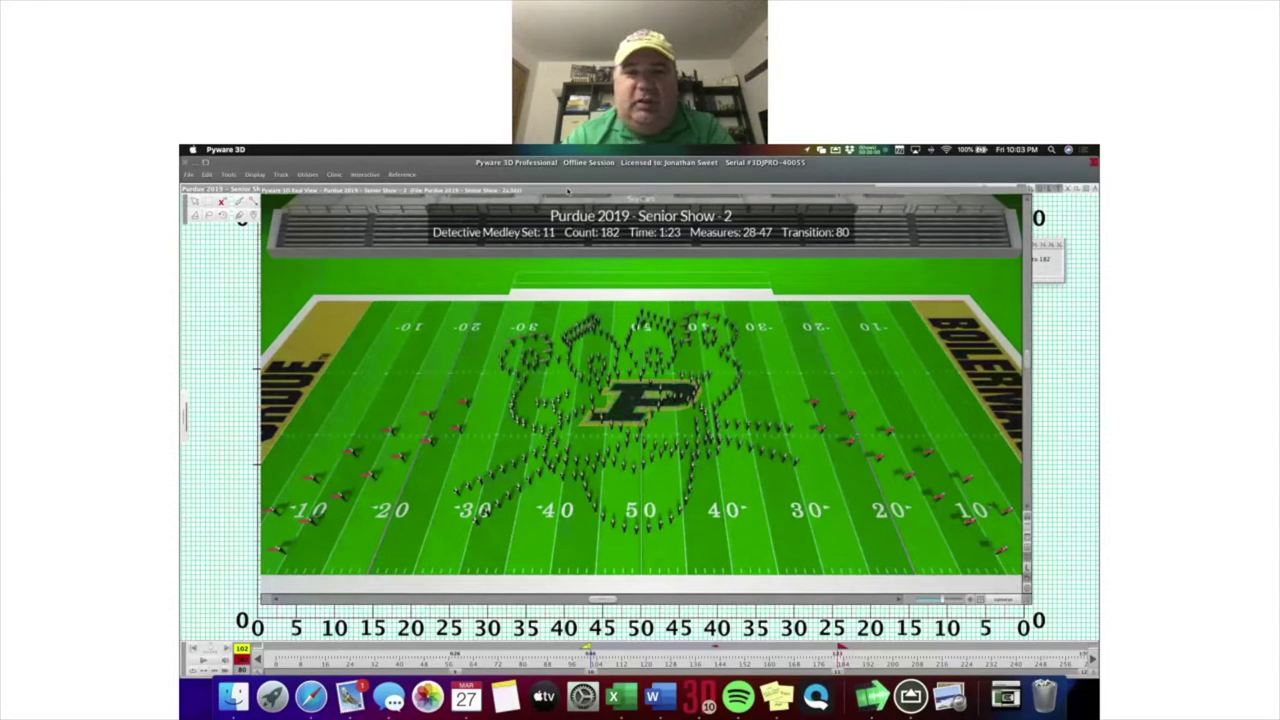
pyautogui.press('super+w')
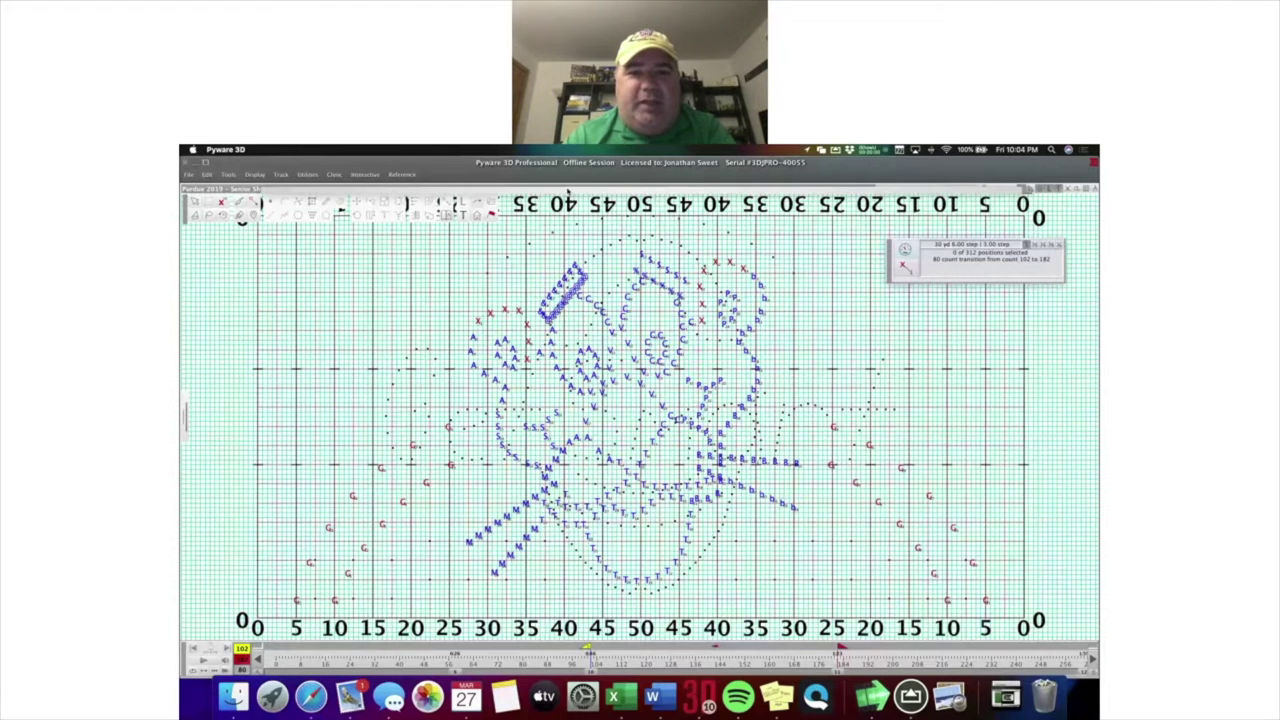
pyautogui.click(189, 175)
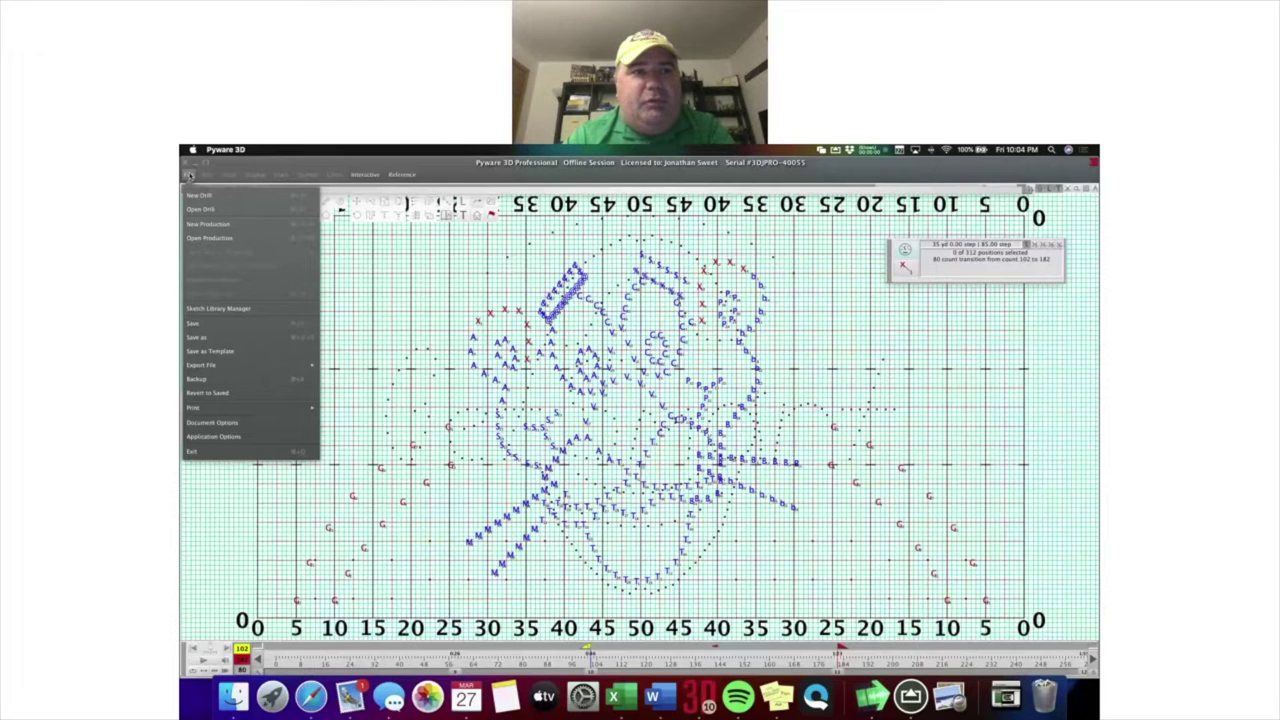
# Create a new empty drill file, accepting the default settings.
pyautogui.click(199, 195)
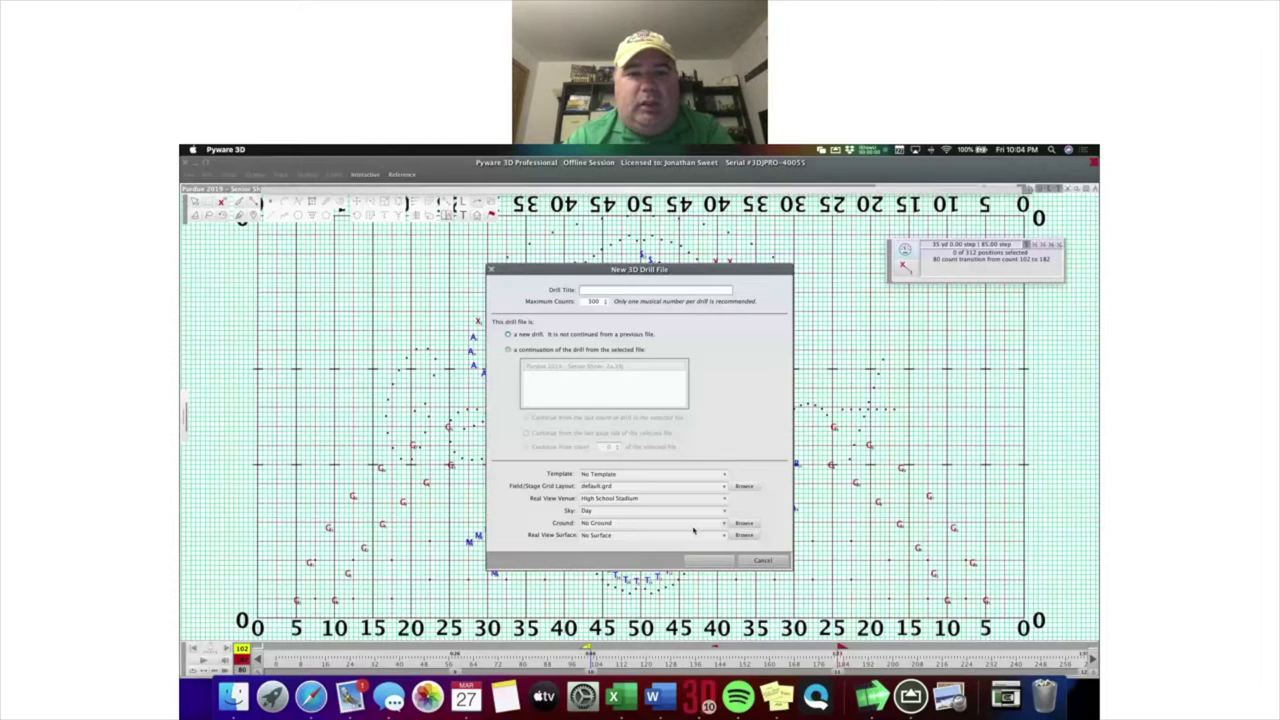
pyautogui.click(708, 560)
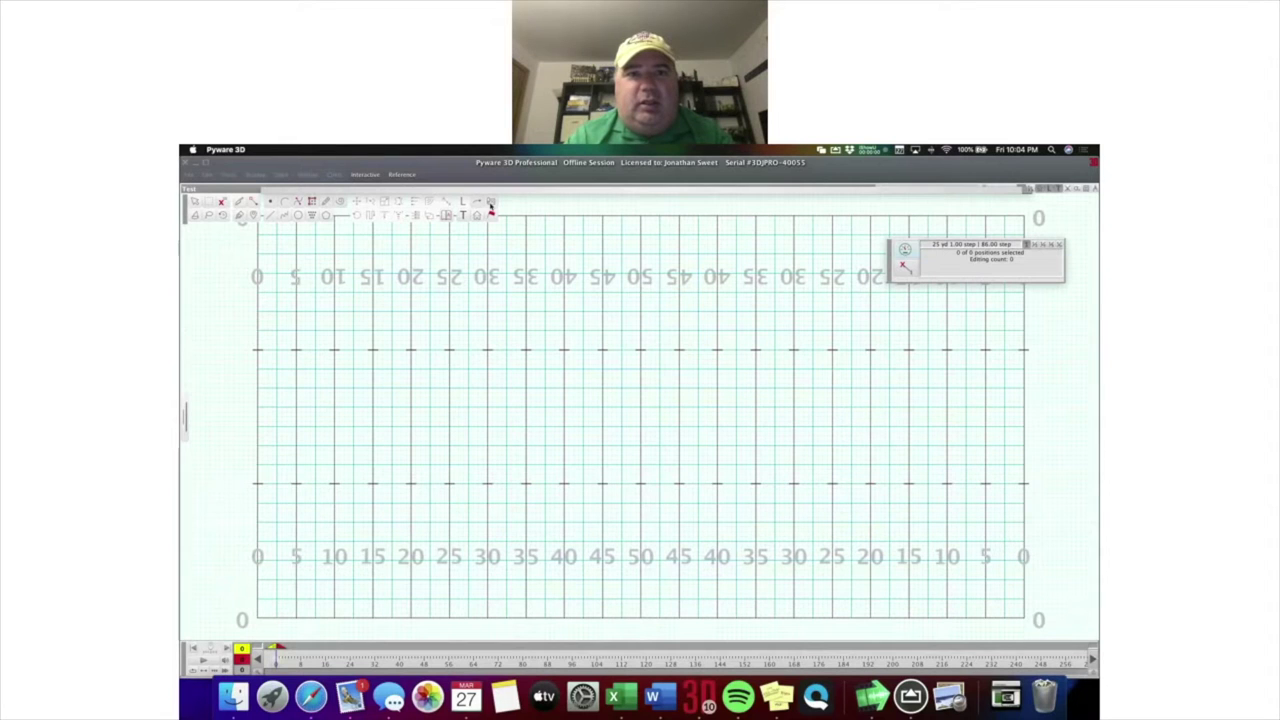
# Lay the surfer screenshot between the 30-yard lines as a floor cover at 50% opacity.
pyautogui.click(491, 202)
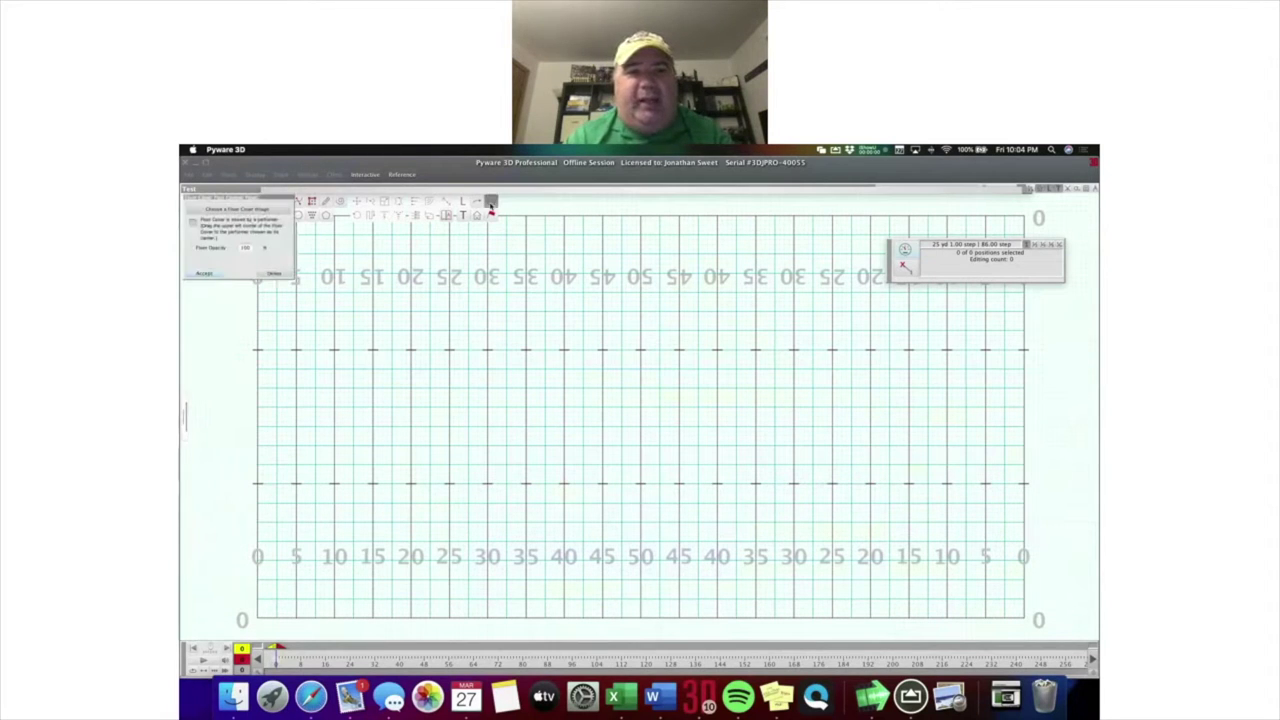
pyautogui.moveTo(487, 277); pyautogui.dragTo(794, 583)
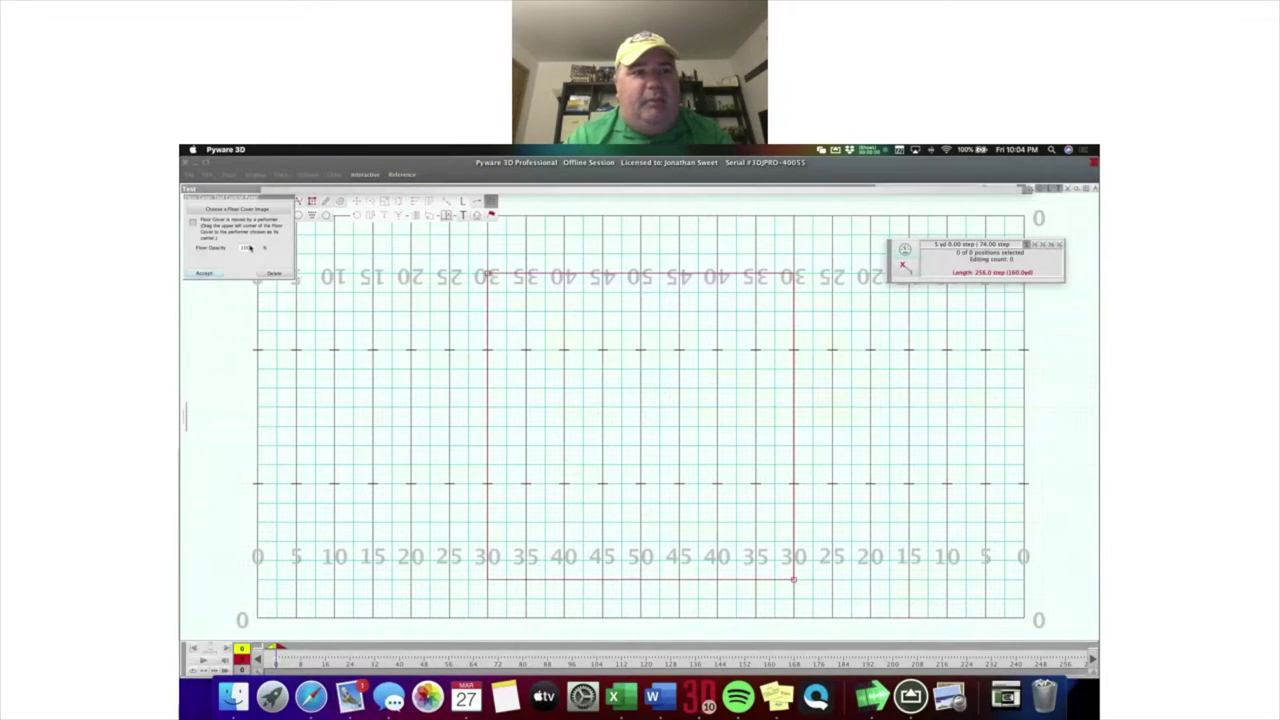
pyautogui.click(265, 210)
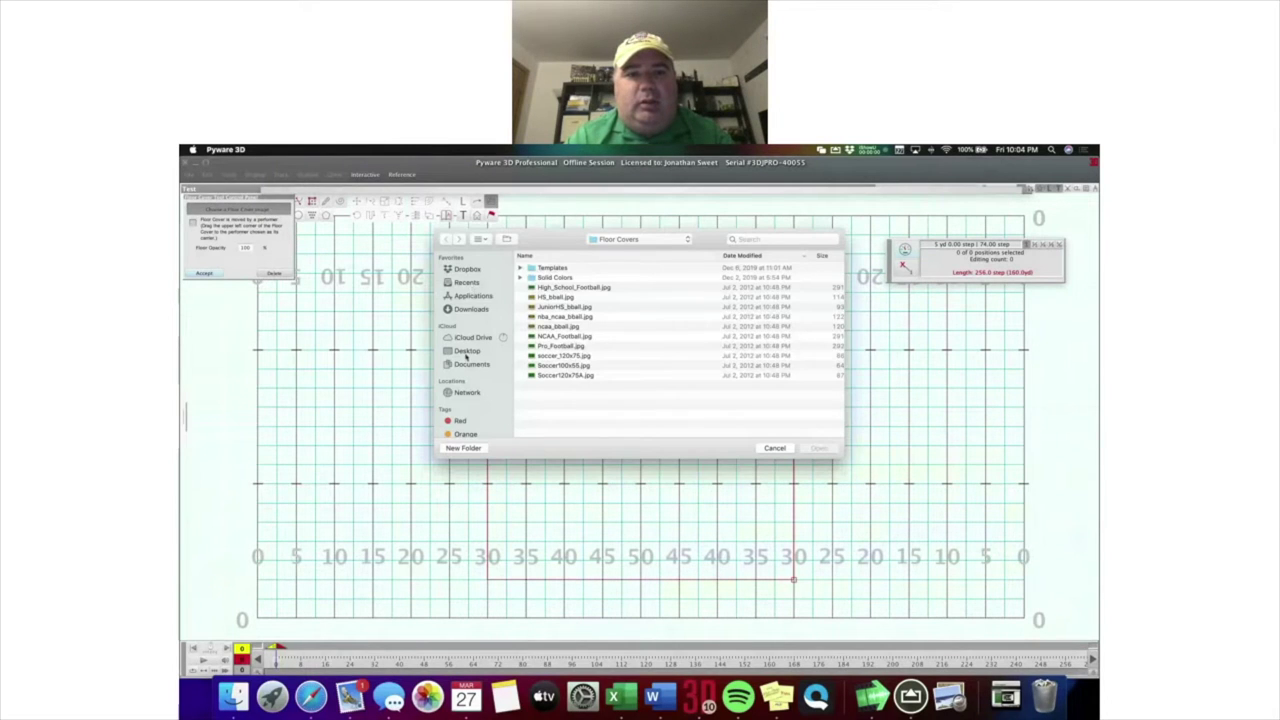
pyautogui.click(467, 352)
pyautogui.doubleClick(566, 268)
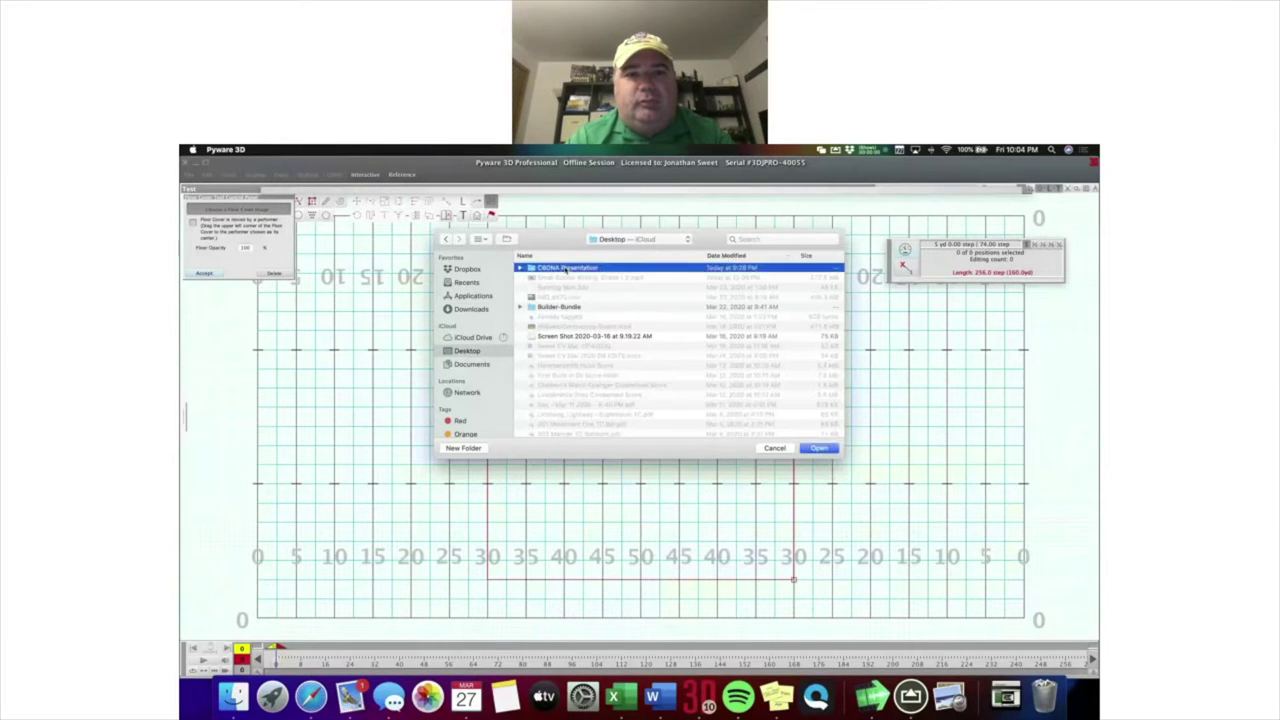
pyautogui.click(560, 356)
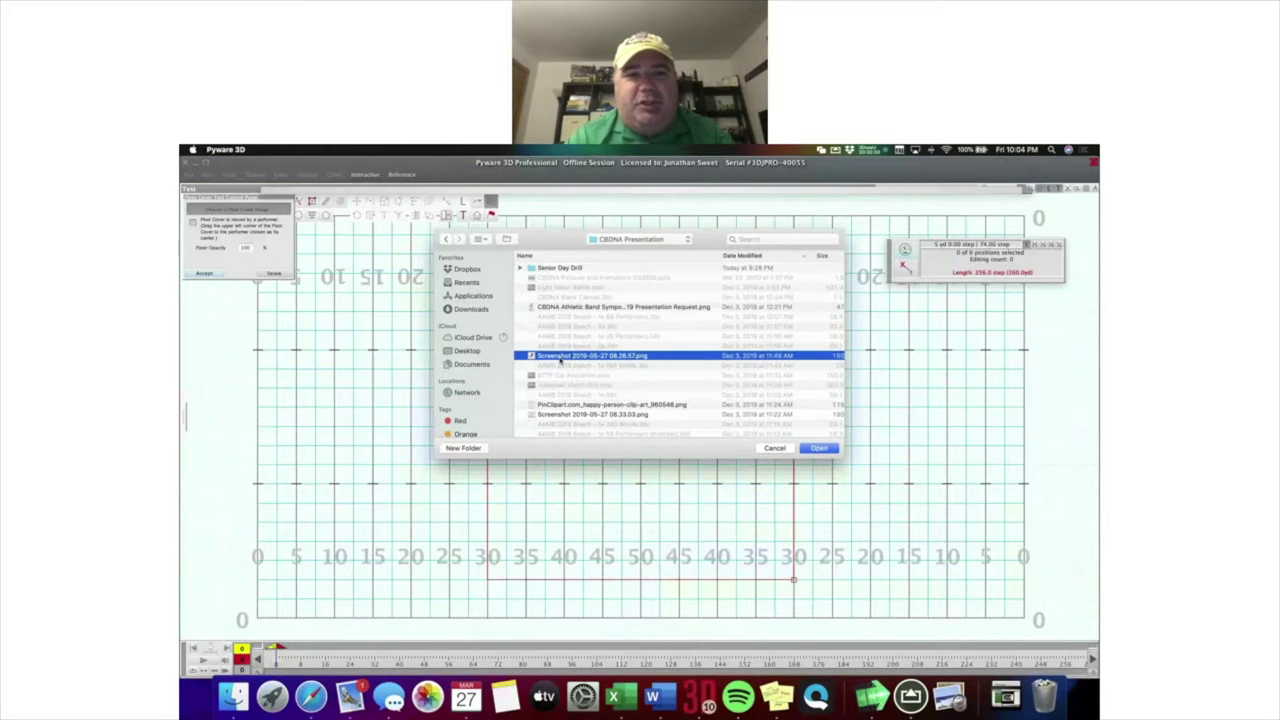
pyautogui.doubleClick(560, 356)
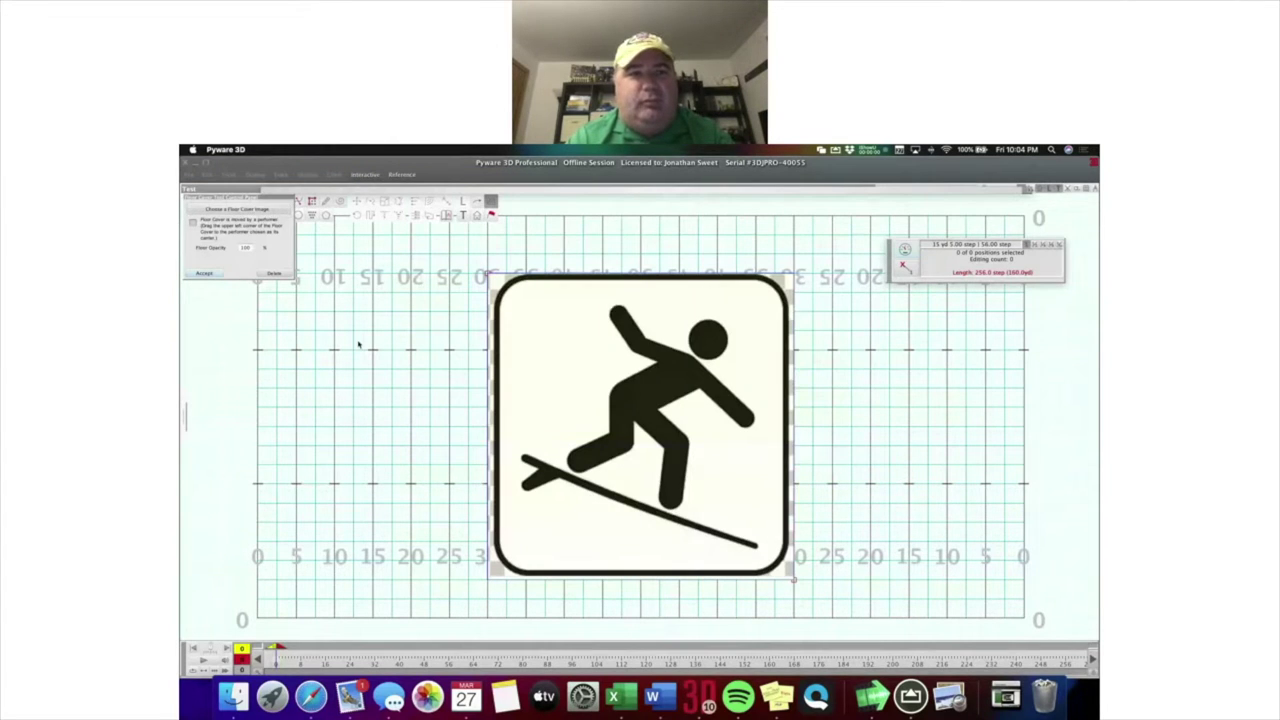
pyautogui.write('50')
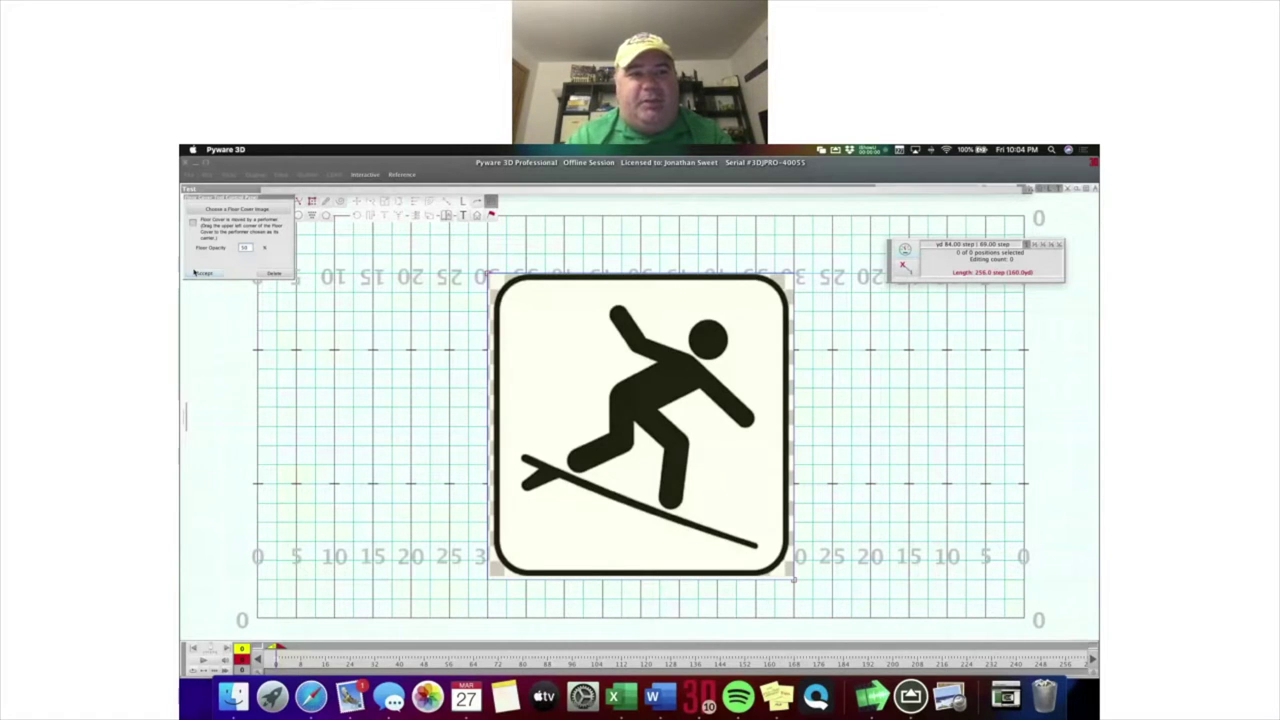
pyautogui.click(197, 272)
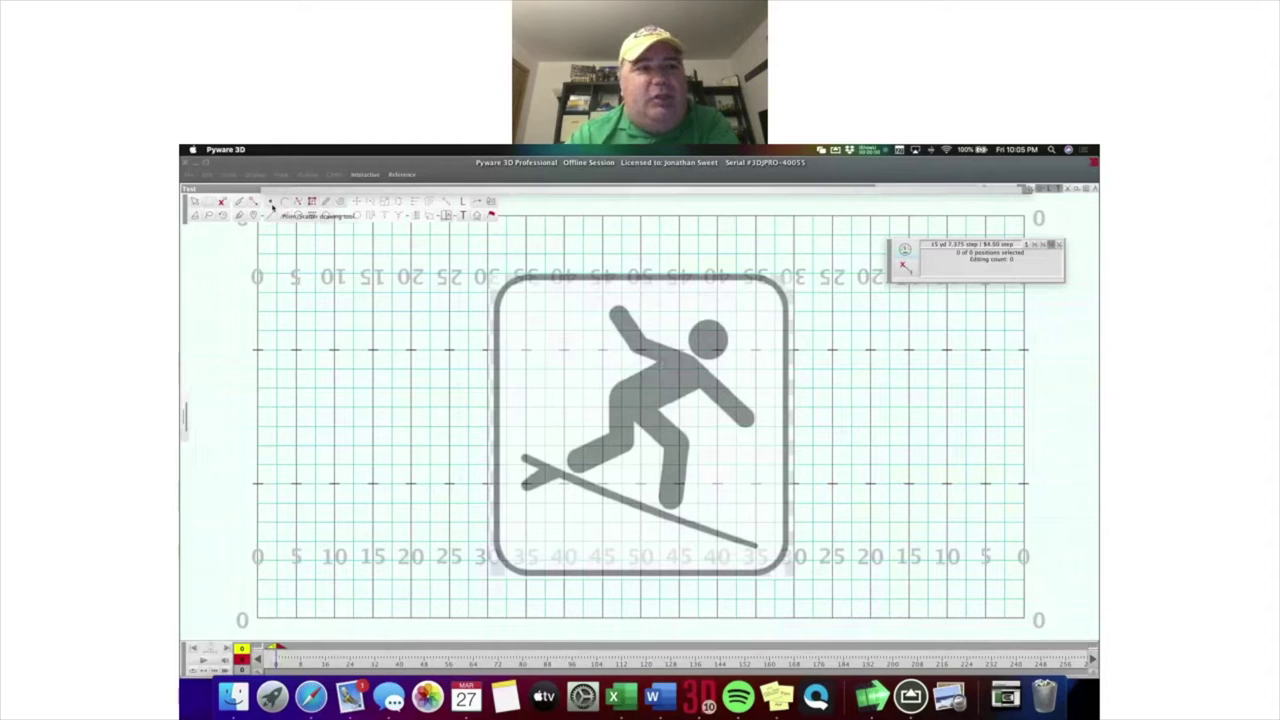
# Trace the surfer's body, leg and arm outline with a path of marcher positions.
pyautogui.click(306, 212)
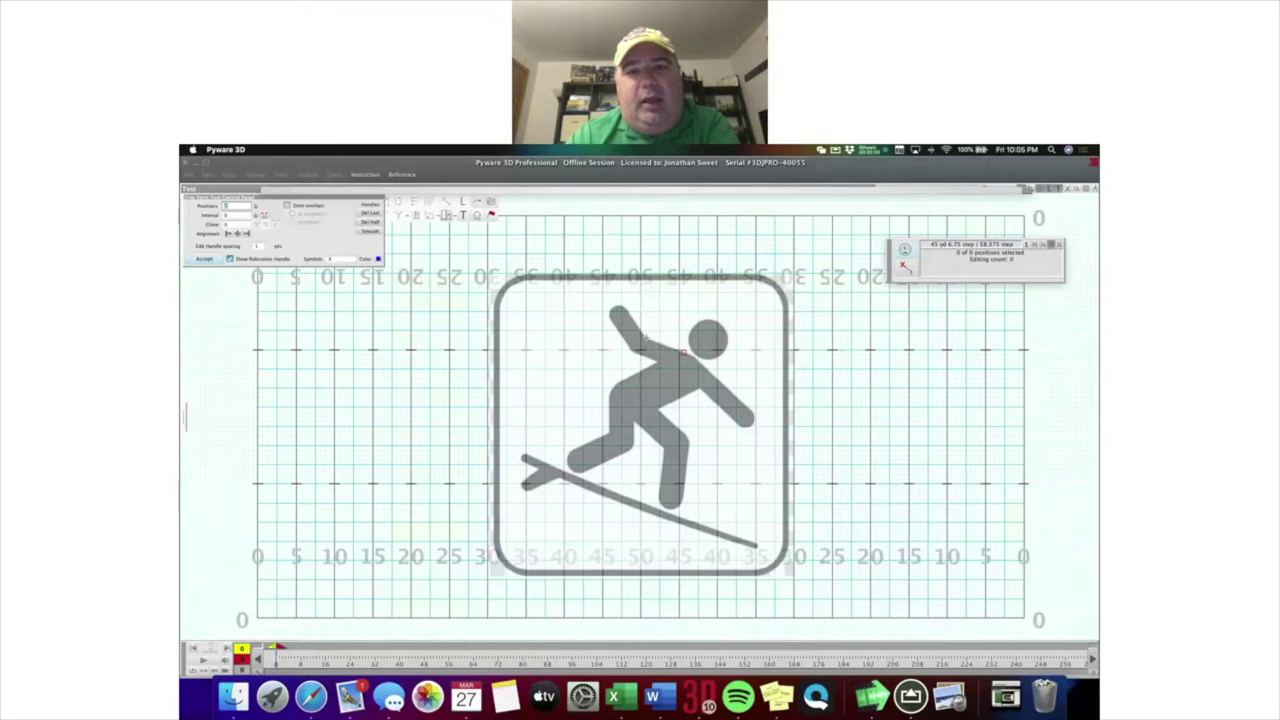
pyautogui.moveTo(649, 333)
pyautogui.mouseDown()
pyautogui.moveTo(613, 307)
pyautogui.moveTo(628, 348)
pyautogui.moveTo(659, 363)
pyautogui.moveTo(616, 382)
pyautogui.moveTo(577, 449)
pyautogui.moveTo(610, 434)
pyautogui.moveTo(570, 467)
pyautogui.mouseUp()
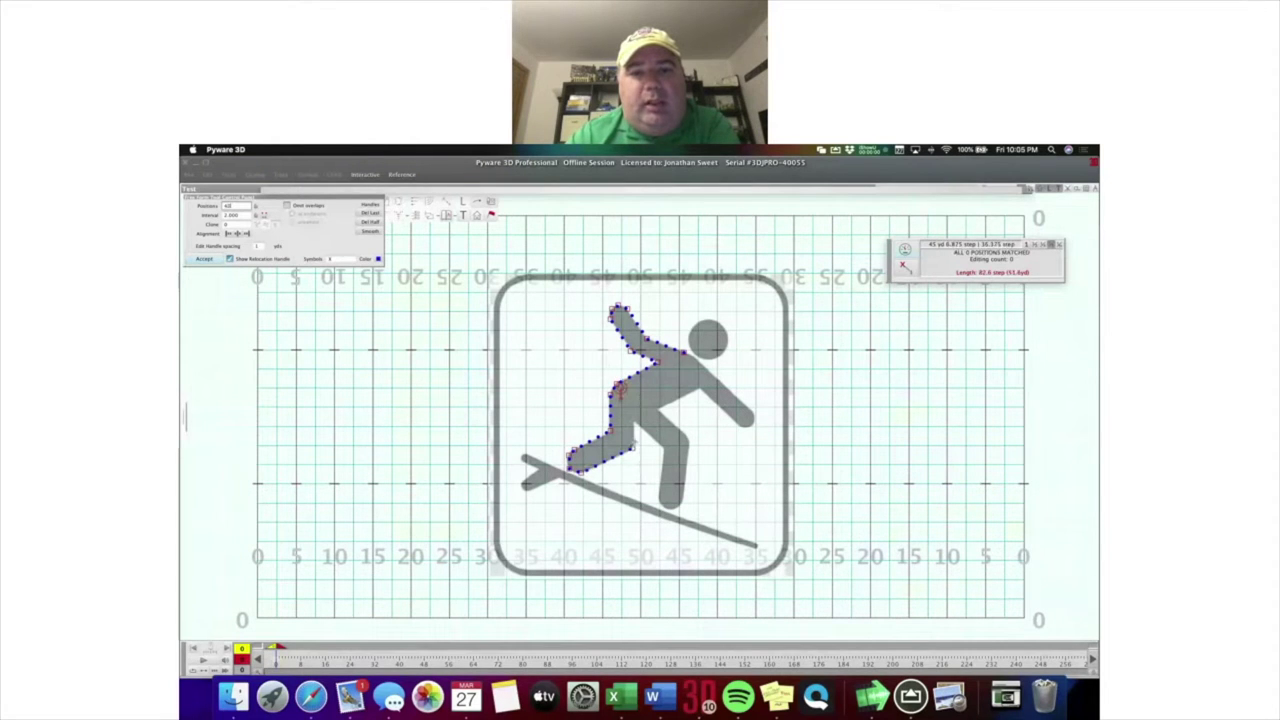
pyautogui.moveTo(570, 467)
pyautogui.mouseDown()
pyautogui.moveTo(632, 448)
pyautogui.moveTo(621, 393)
pyautogui.moveTo(640, 411)
pyautogui.mouseUp()
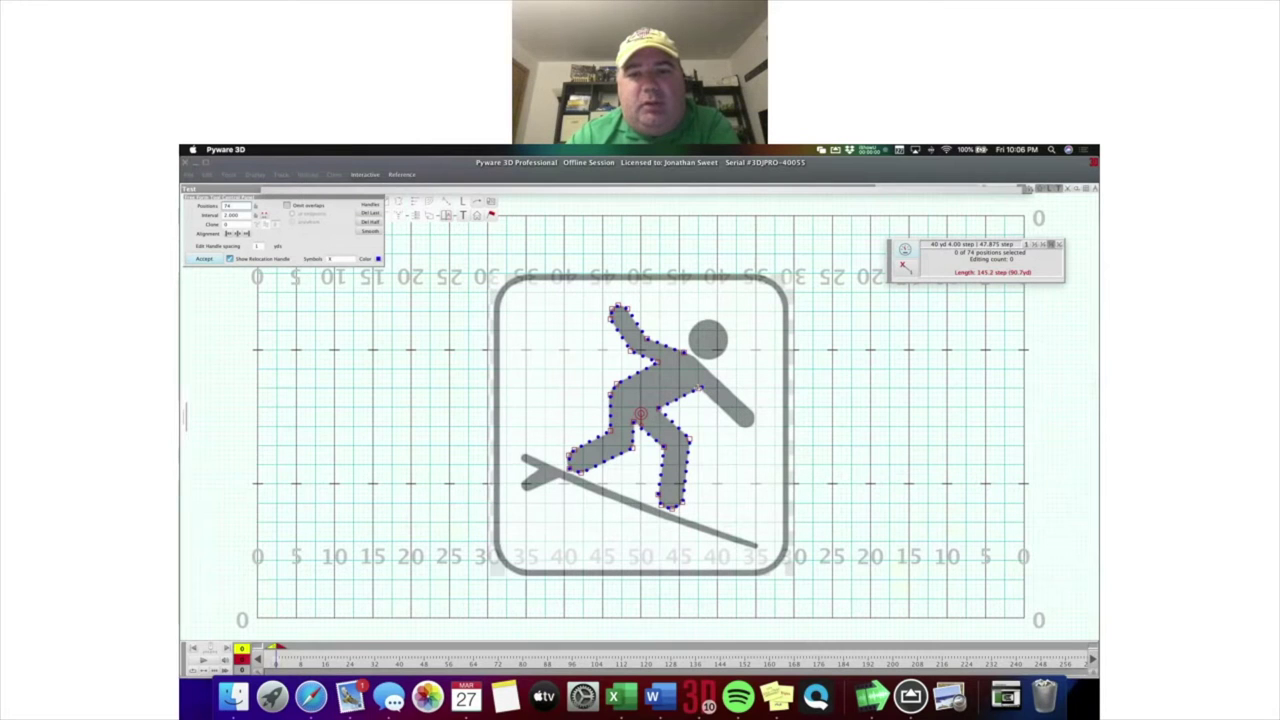
pyautogui.click(740, 423)
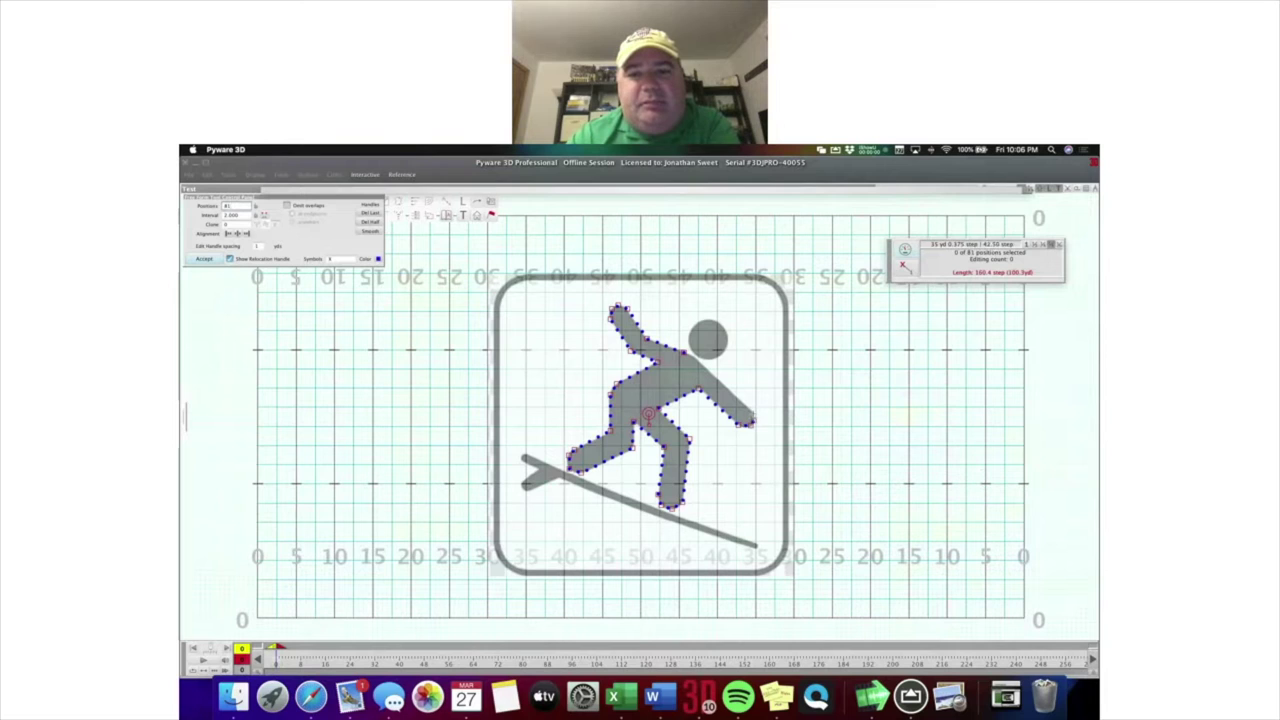
pyautogui.click(650, 416)
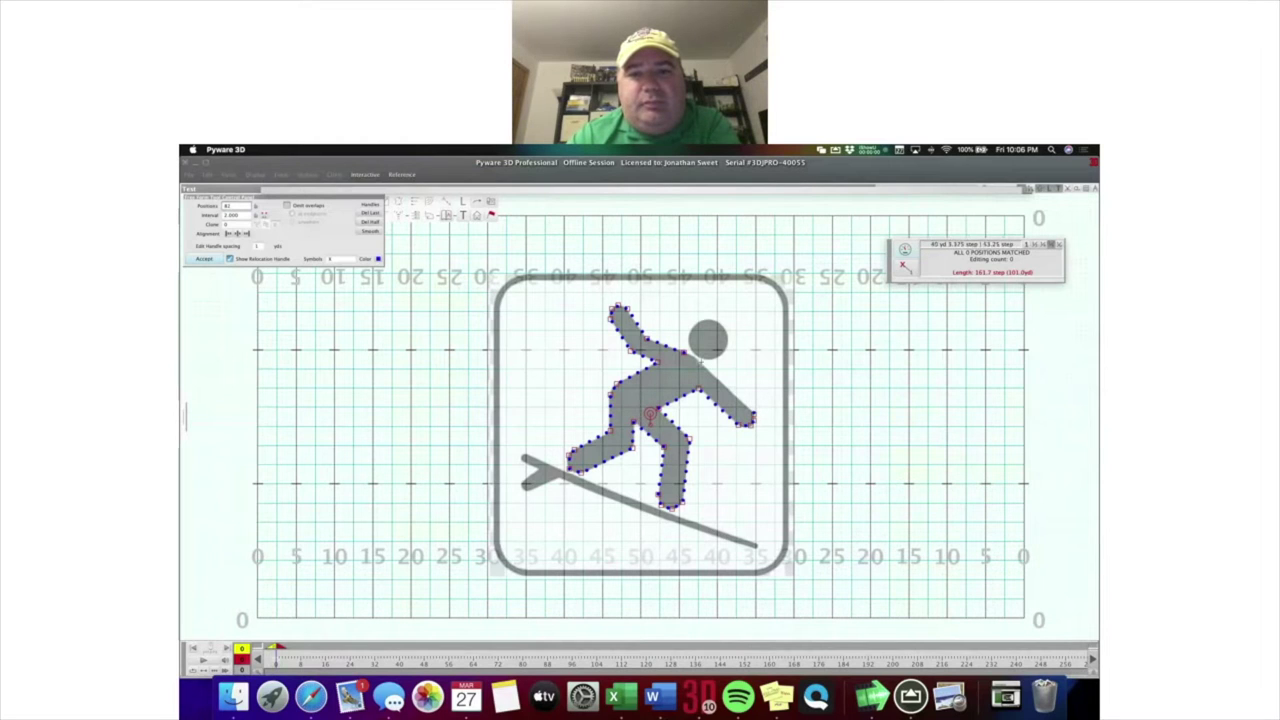
pyautogui.click(656, 411)
pyautogui.press('Return')
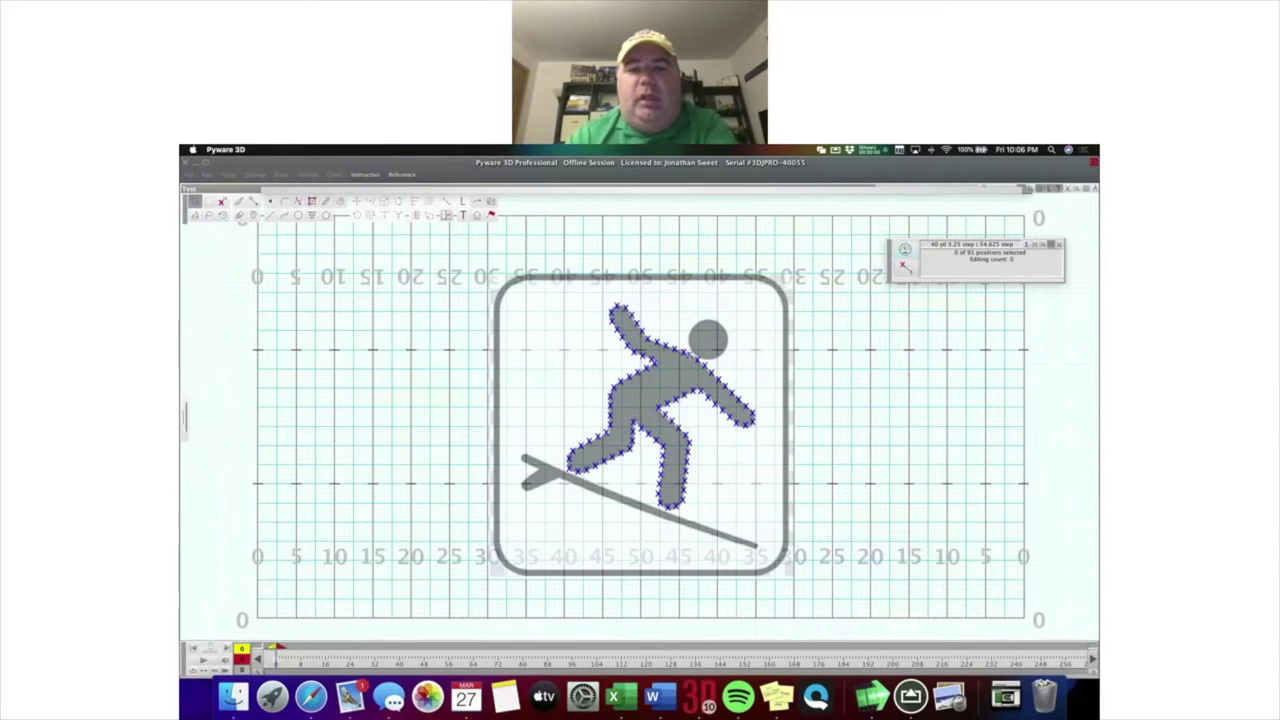
# Select and then deselect the 91 traced positions, and begin a circle on the head.
pyautogui.press('super+a')
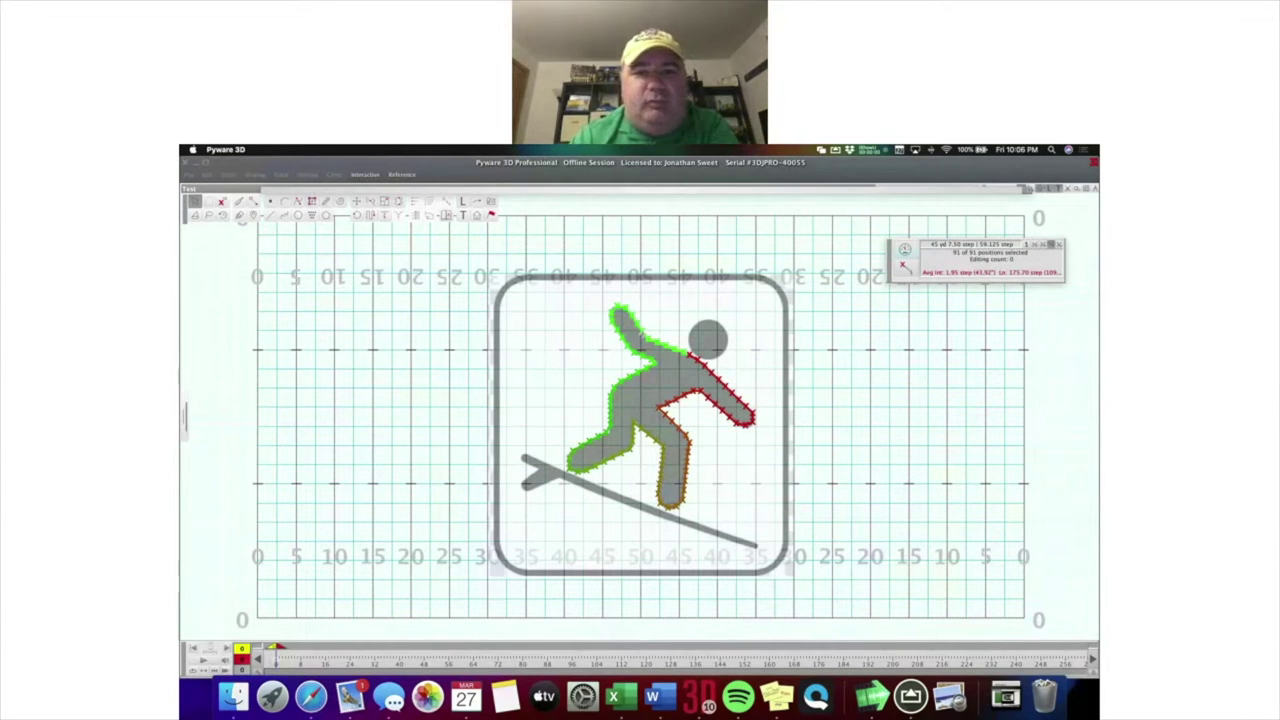
pyautogui.click(420, 299)
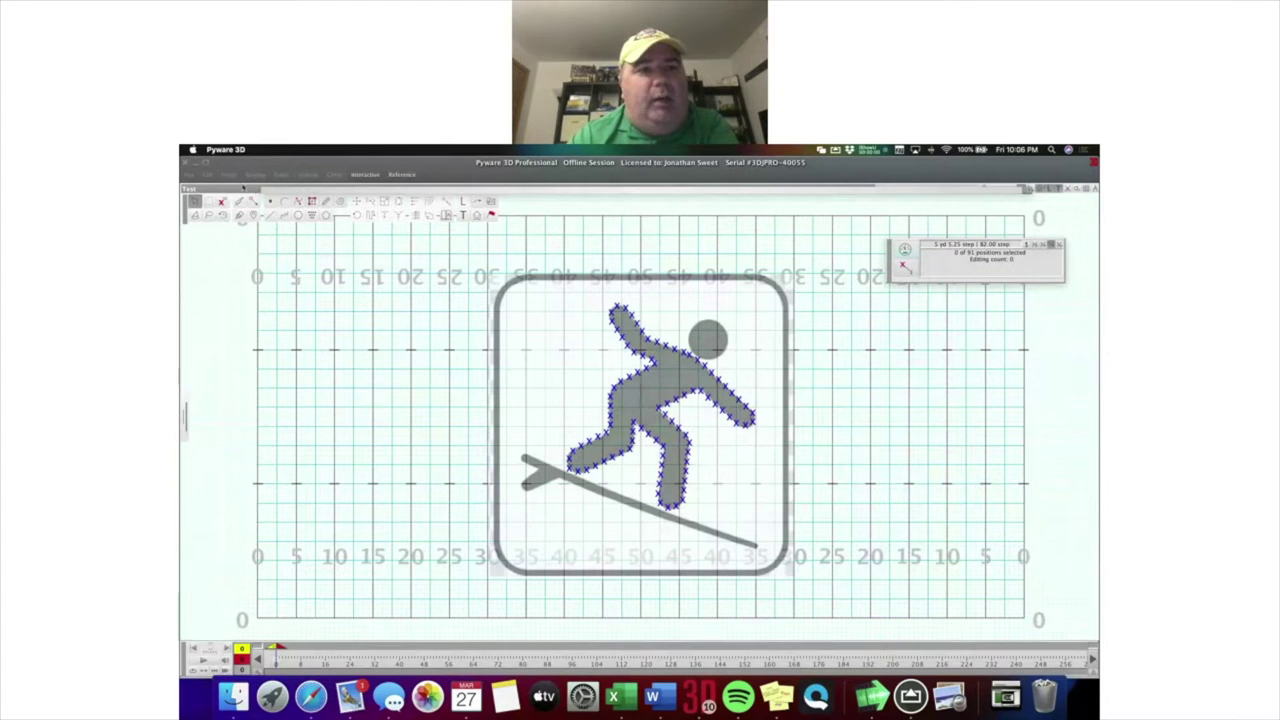
pyautogui.click(298, 215)
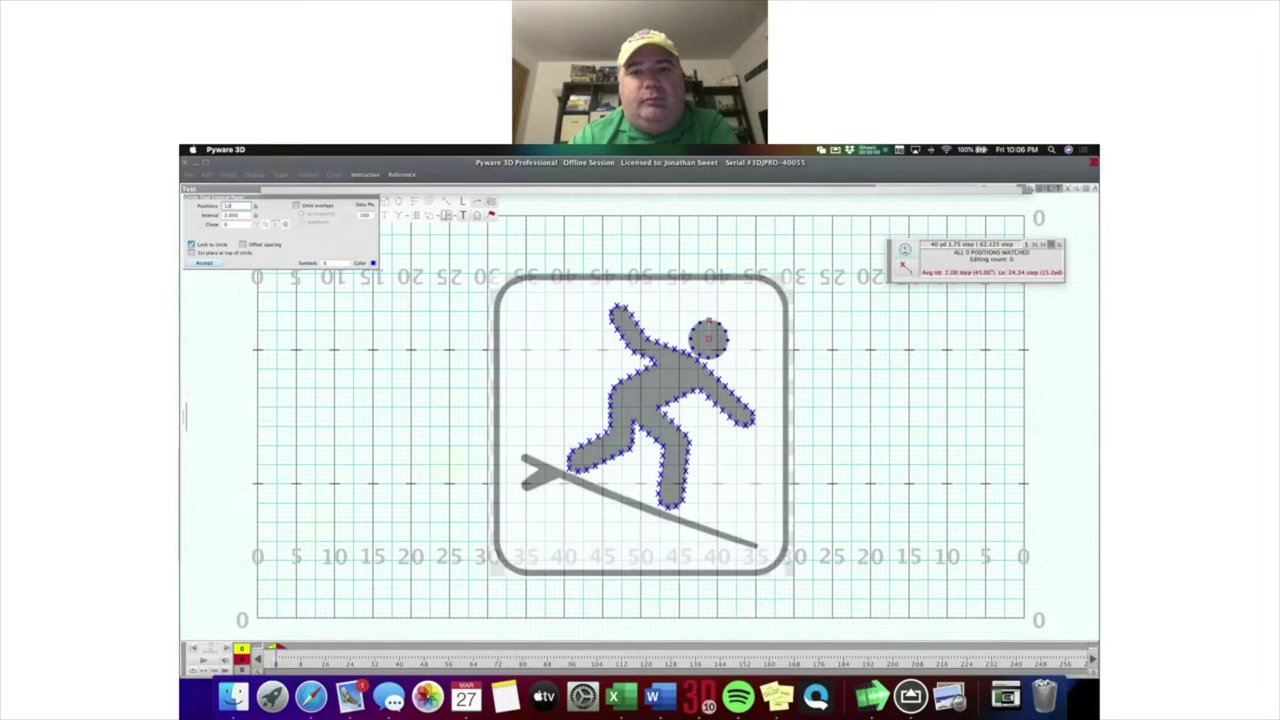
# Accept the 12-position head circle and view the figure in 3D without the background image.
pyautogui.press('Return')
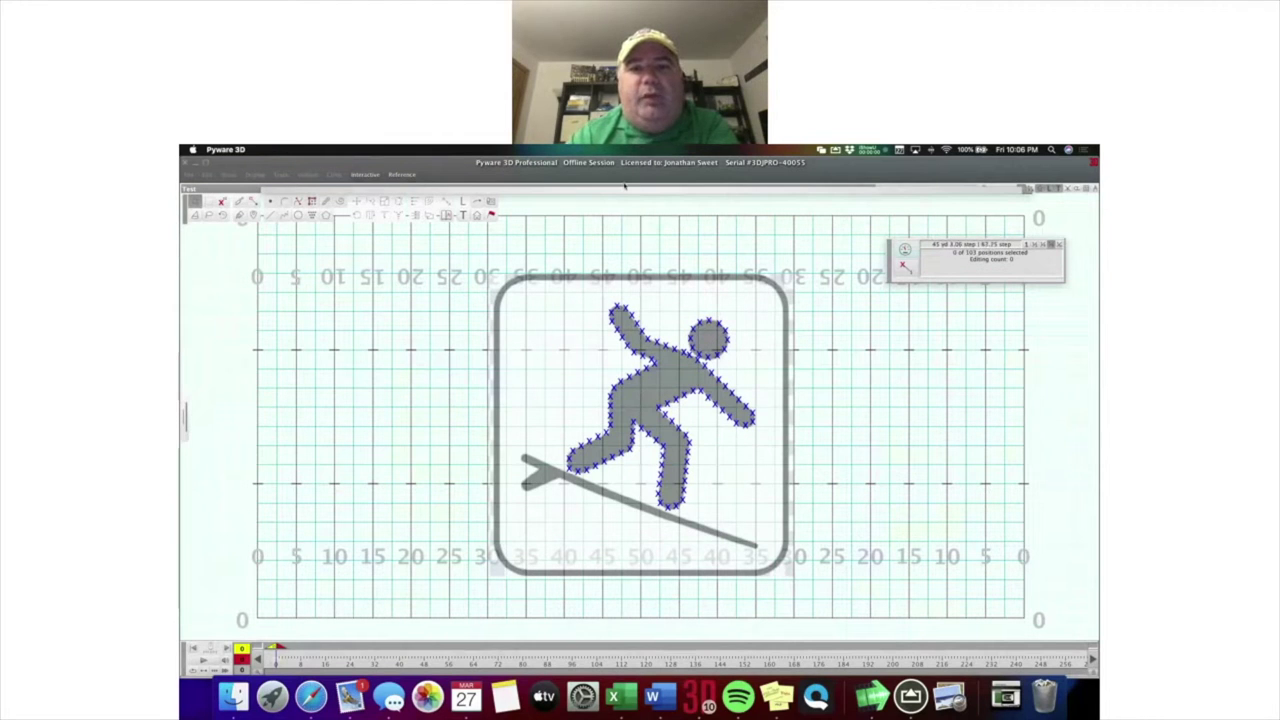
pyautogui.press('super+3')
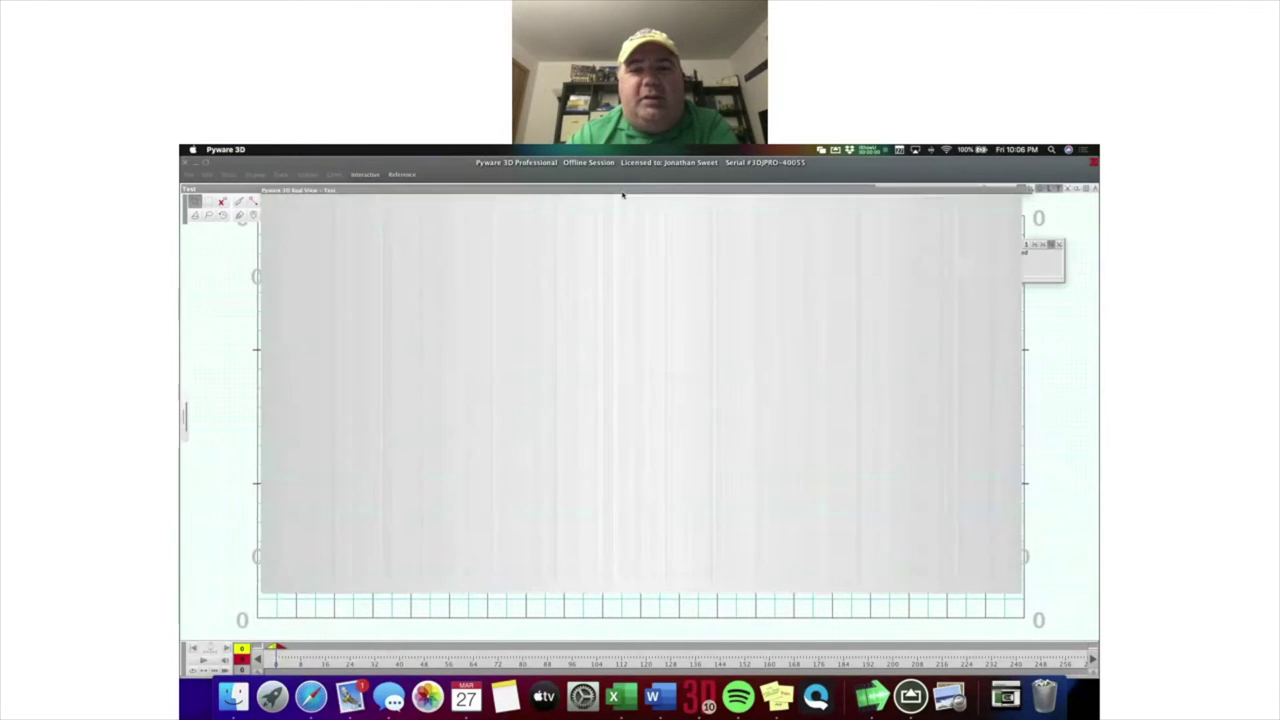
pyautogui.click(1060, 192)
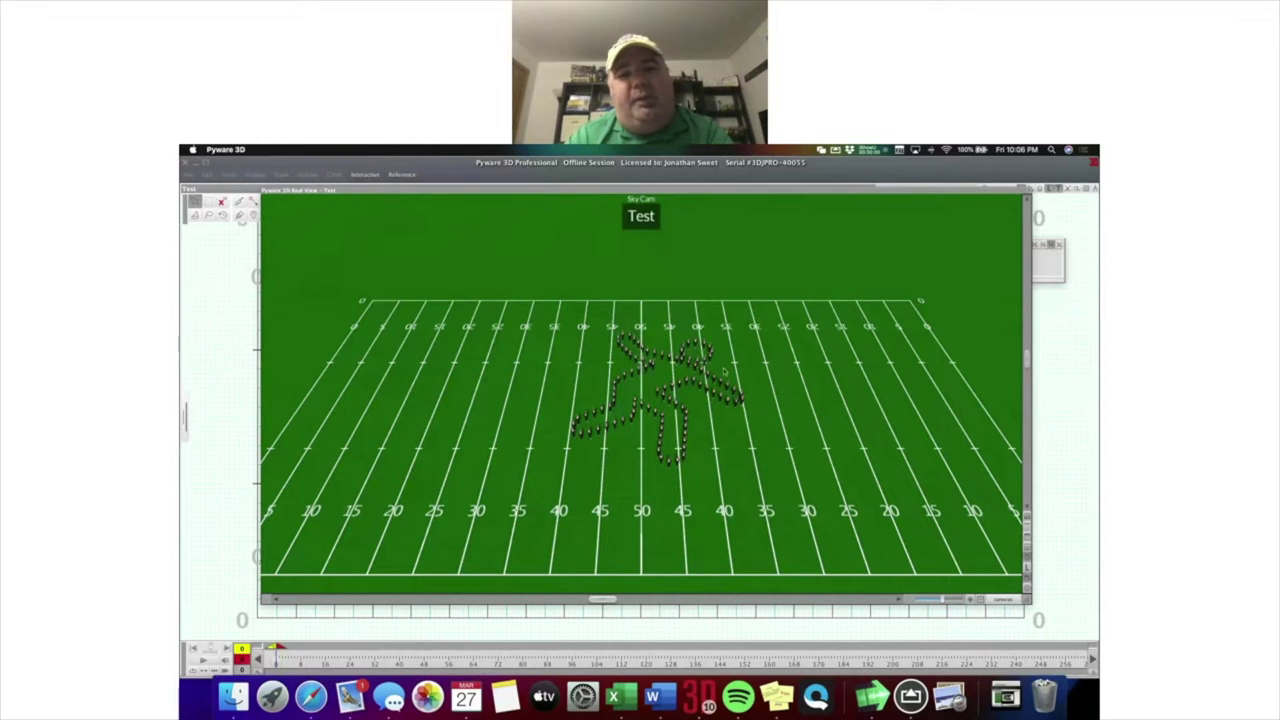
pyautogui.click(706, 183)
# Select the head ring and move it to a new spot.
pyautogui.moveTo(686, 291); pyautogui.dragTo(728, 325)
pyautogui.press('m')
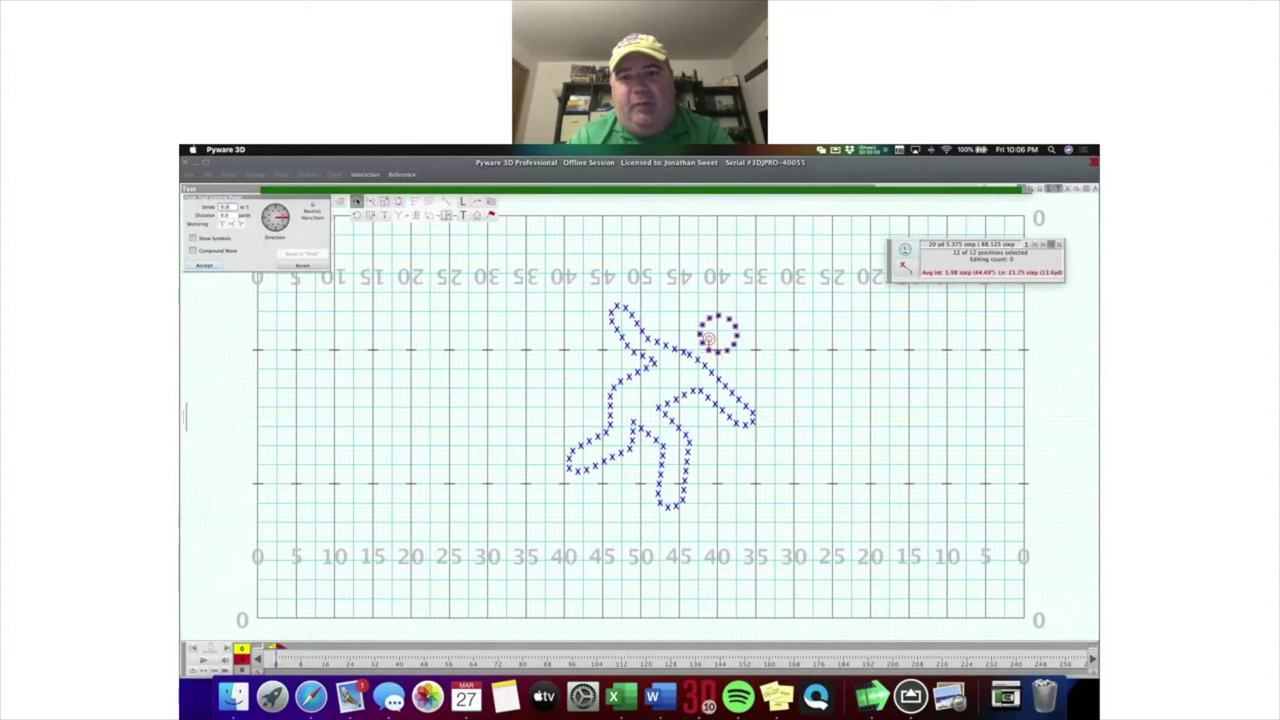
pyautogui.press('Return')
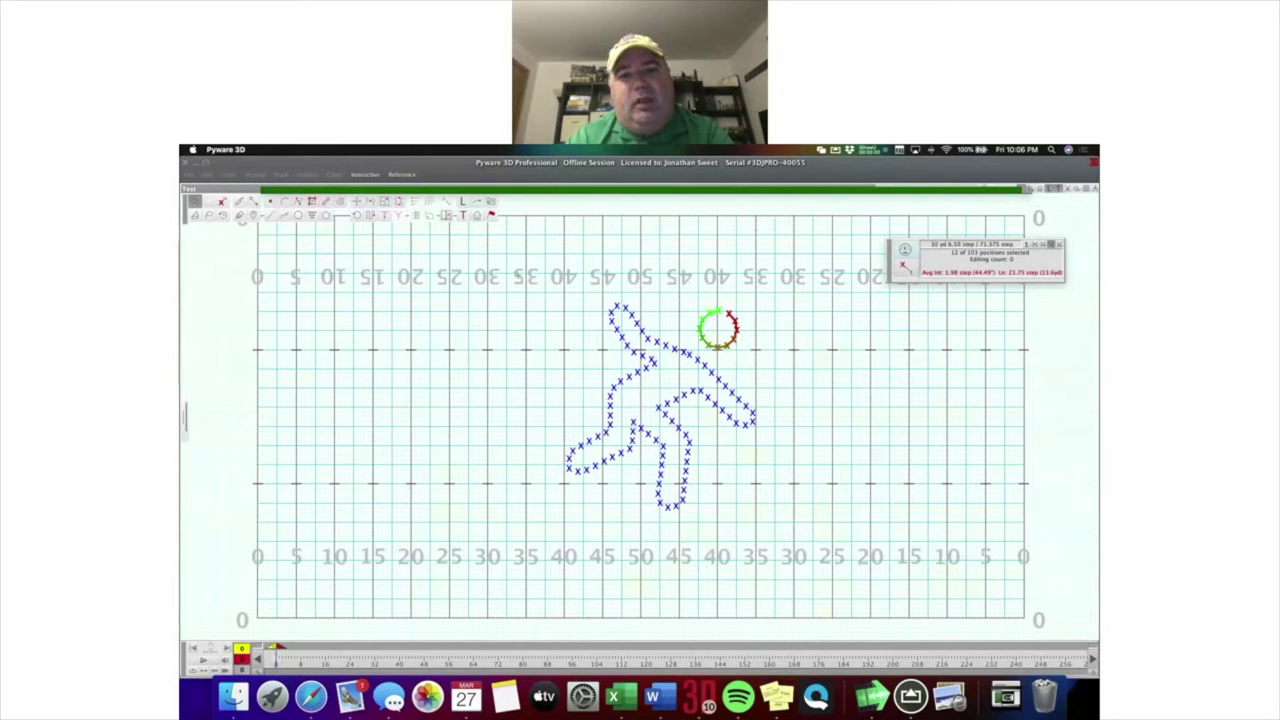
# Select the whole figure and rotate it into an upright pose.
pyautogui.moveTo(565, 270); pyautogui.dragTo(726, 500)
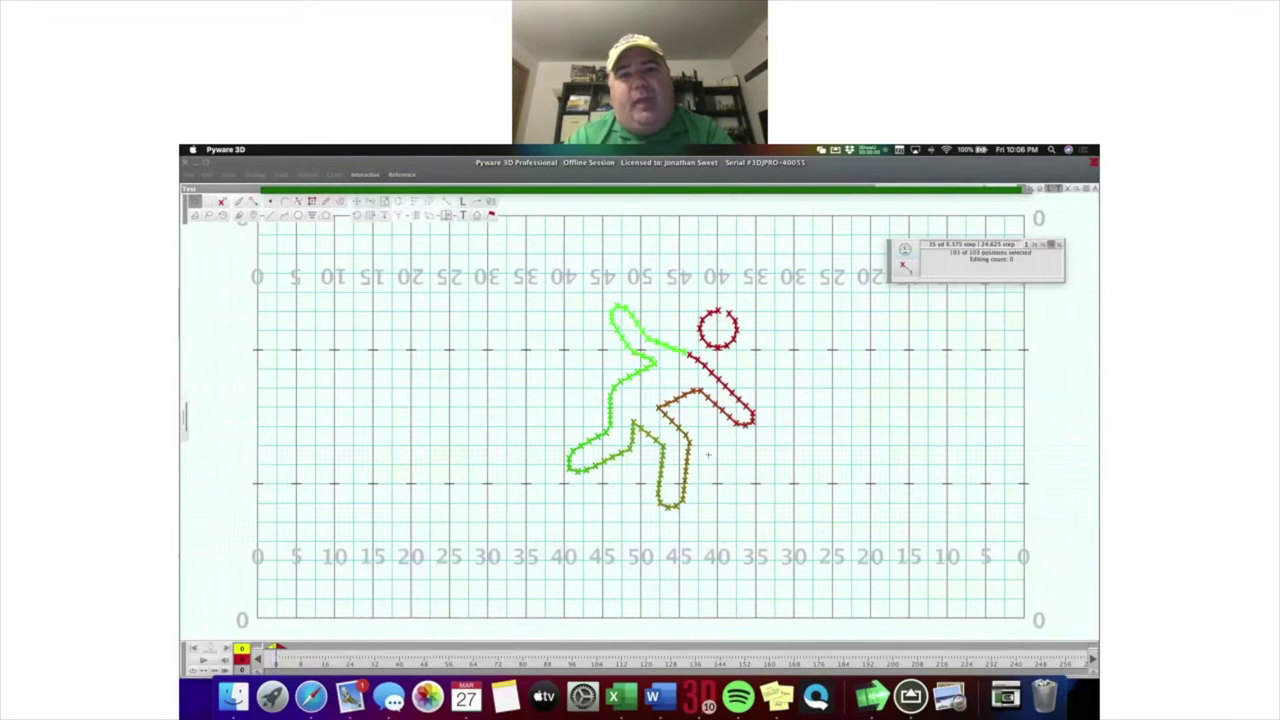
pyautogui.click(358, 216)
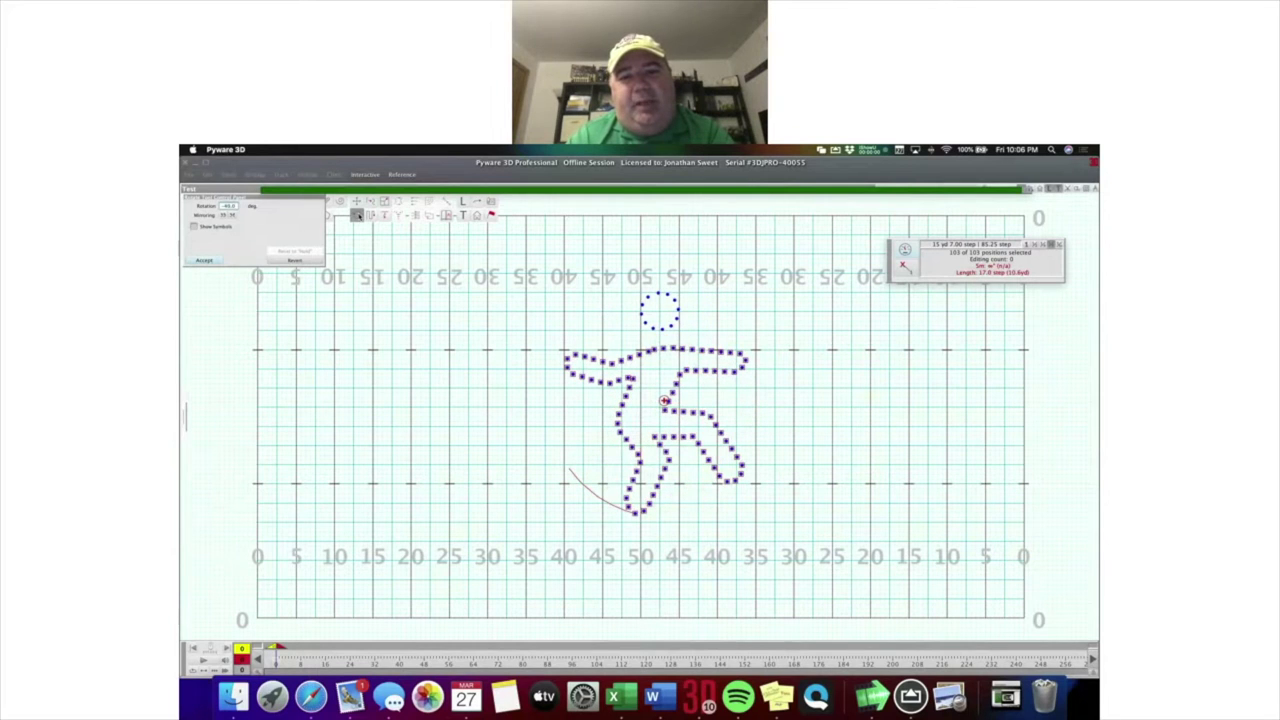
pyautogui.click(204, 260)
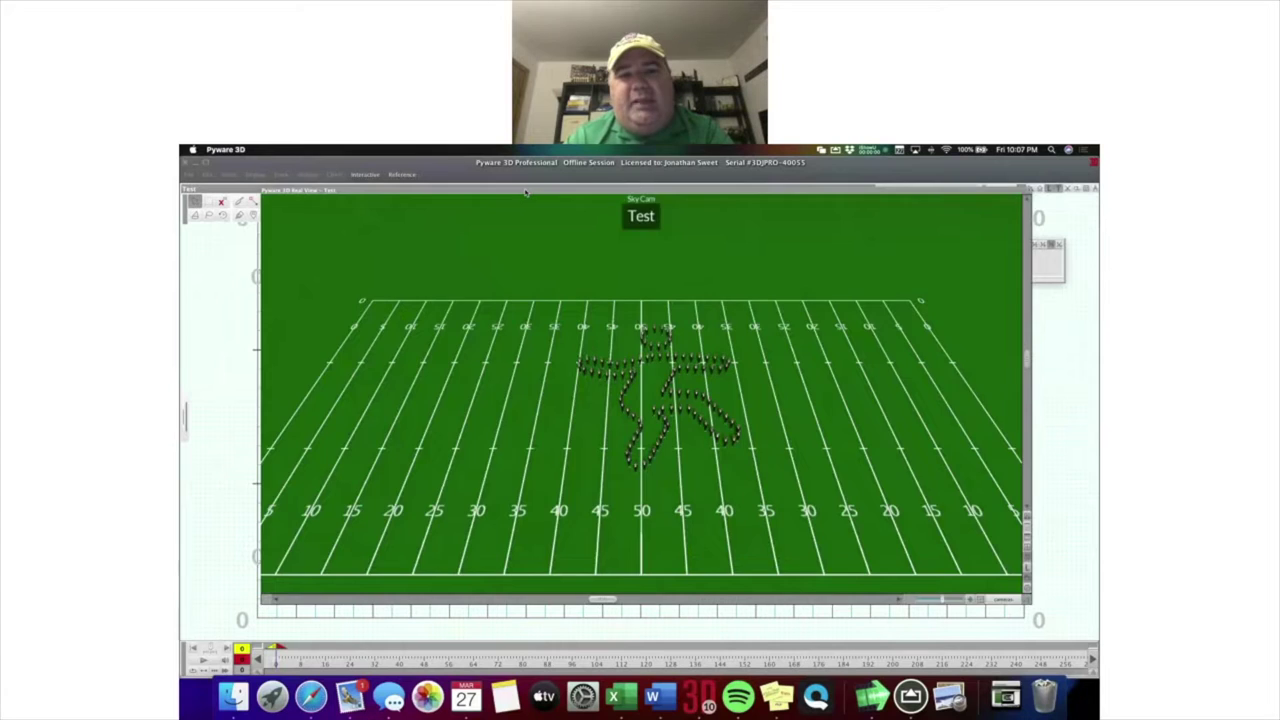
# Select the outstretched arms, bow their top line upward, and preview the result in 3D.
pyautogui.press('Escape')
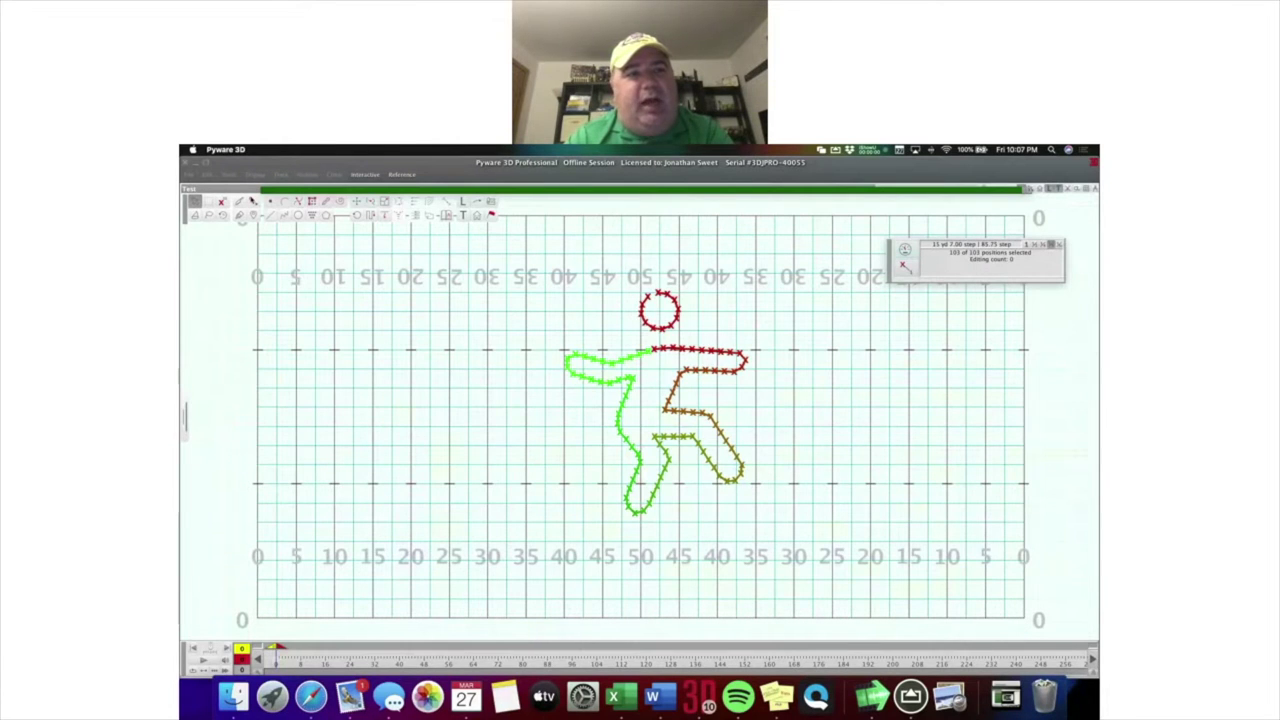
pyautogui.click(208, 200)
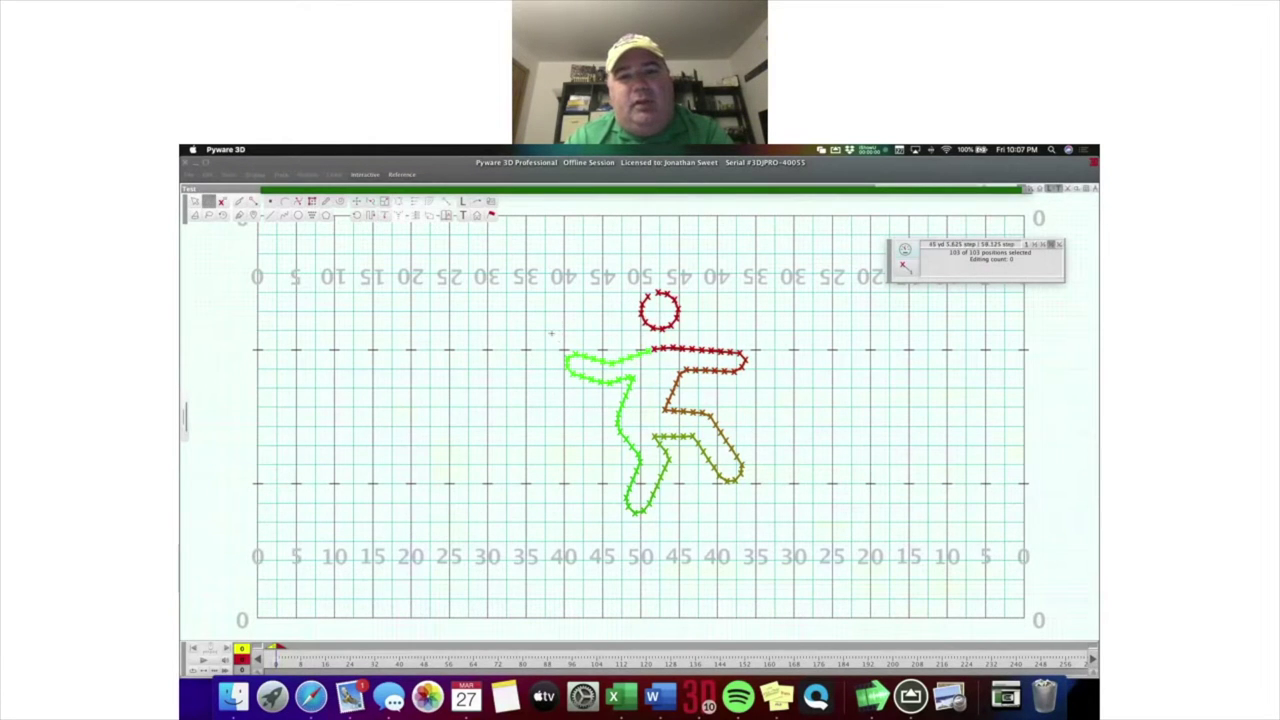
pyautogui.moveTo(551, 333); pyautogui.dragTo(784, 405)
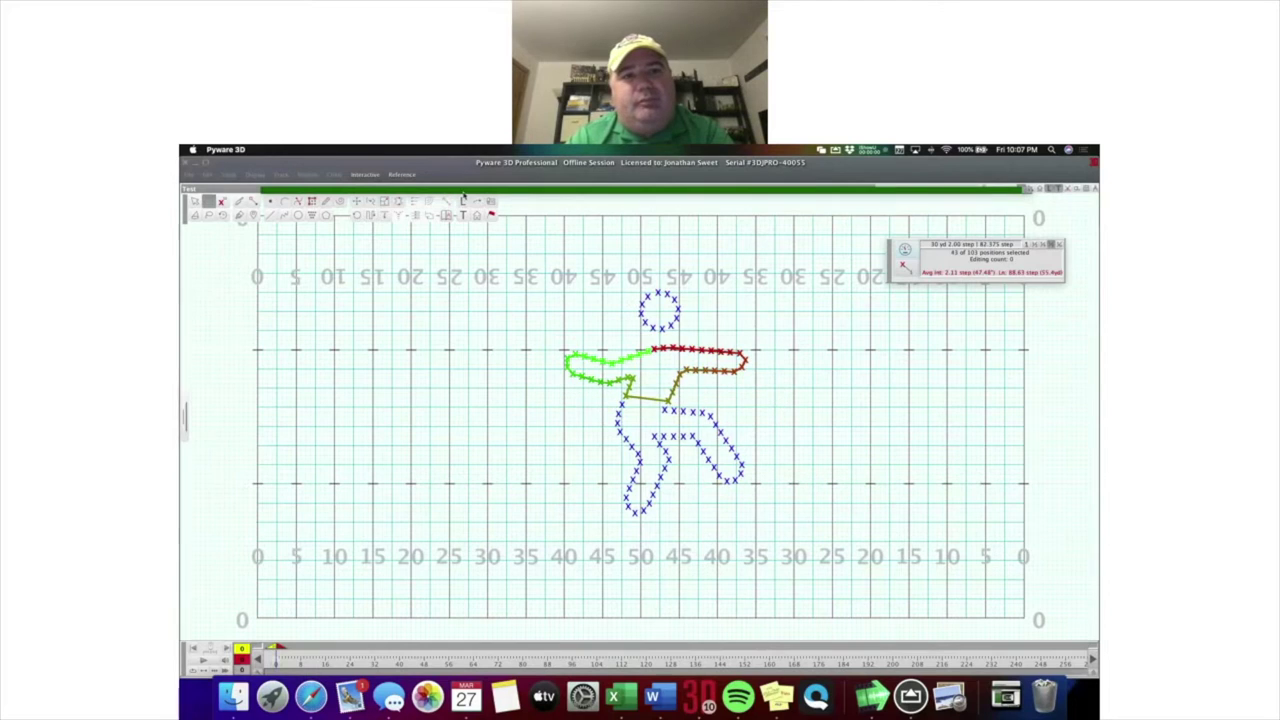
pyautogui.click(384, 201)
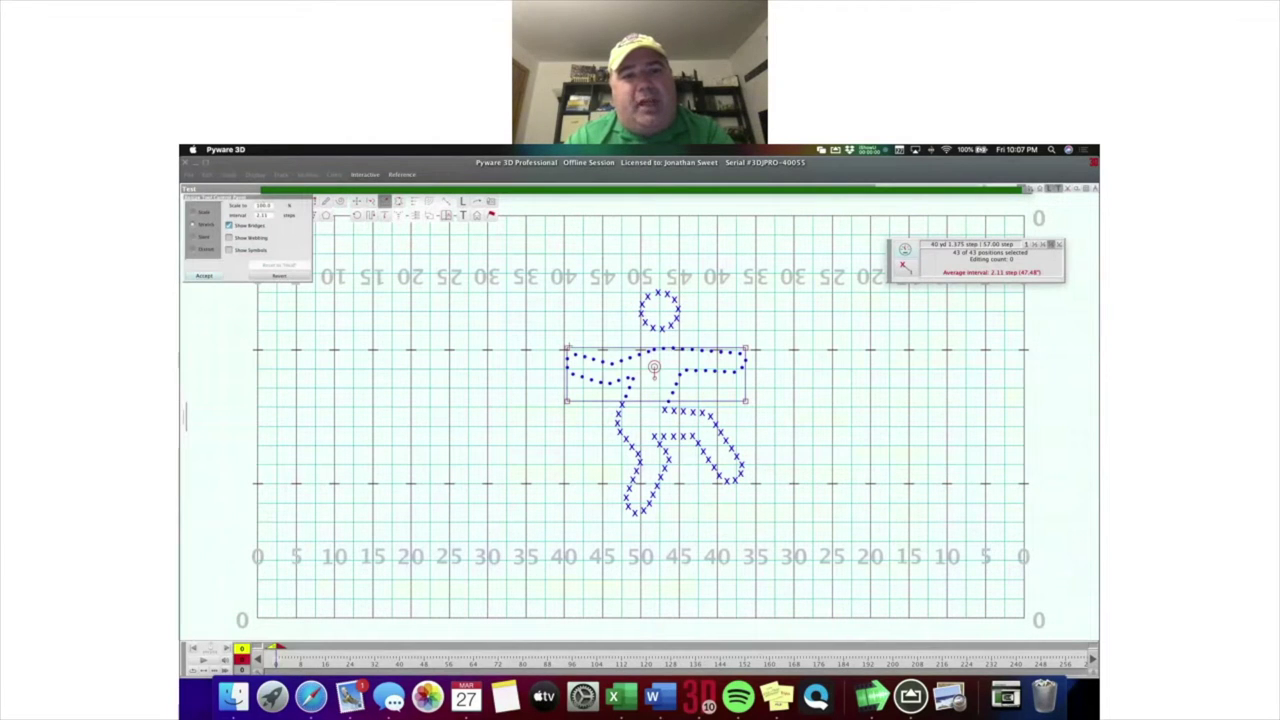
pyautogui.moveTo(673, 350); pyautogui.dragTo(673, 346)
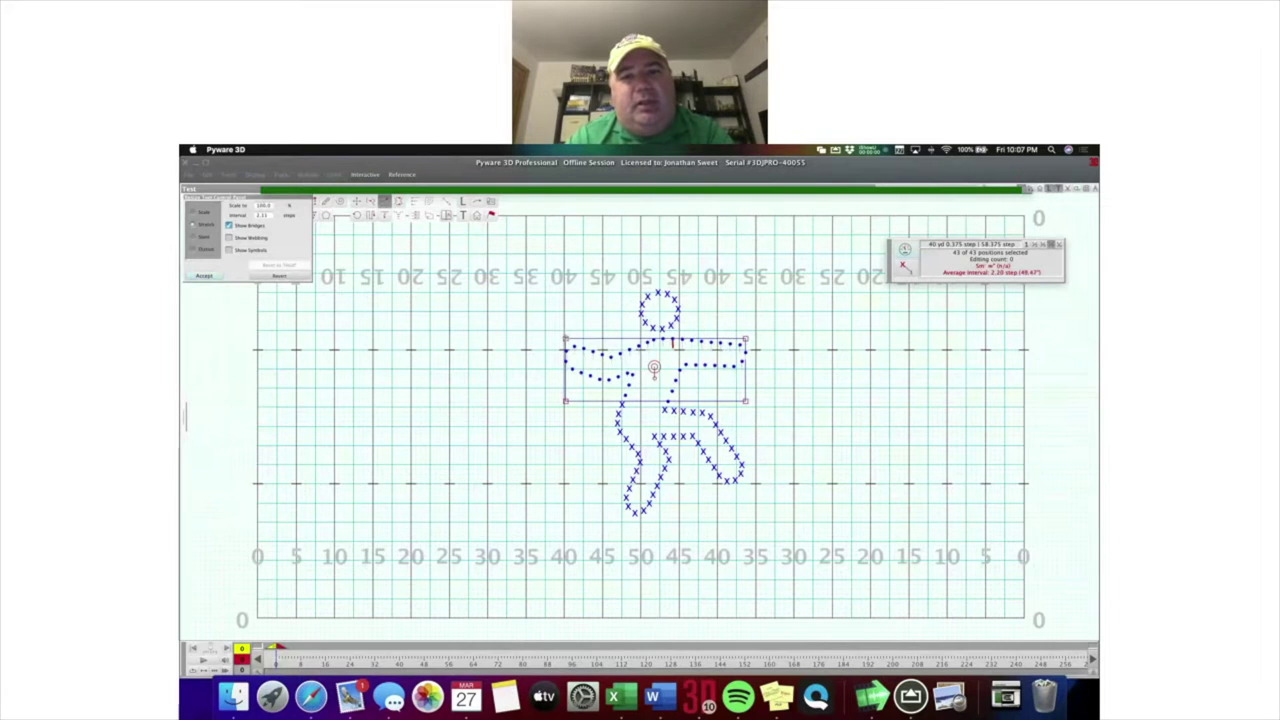
pyautogui.press('super+r')
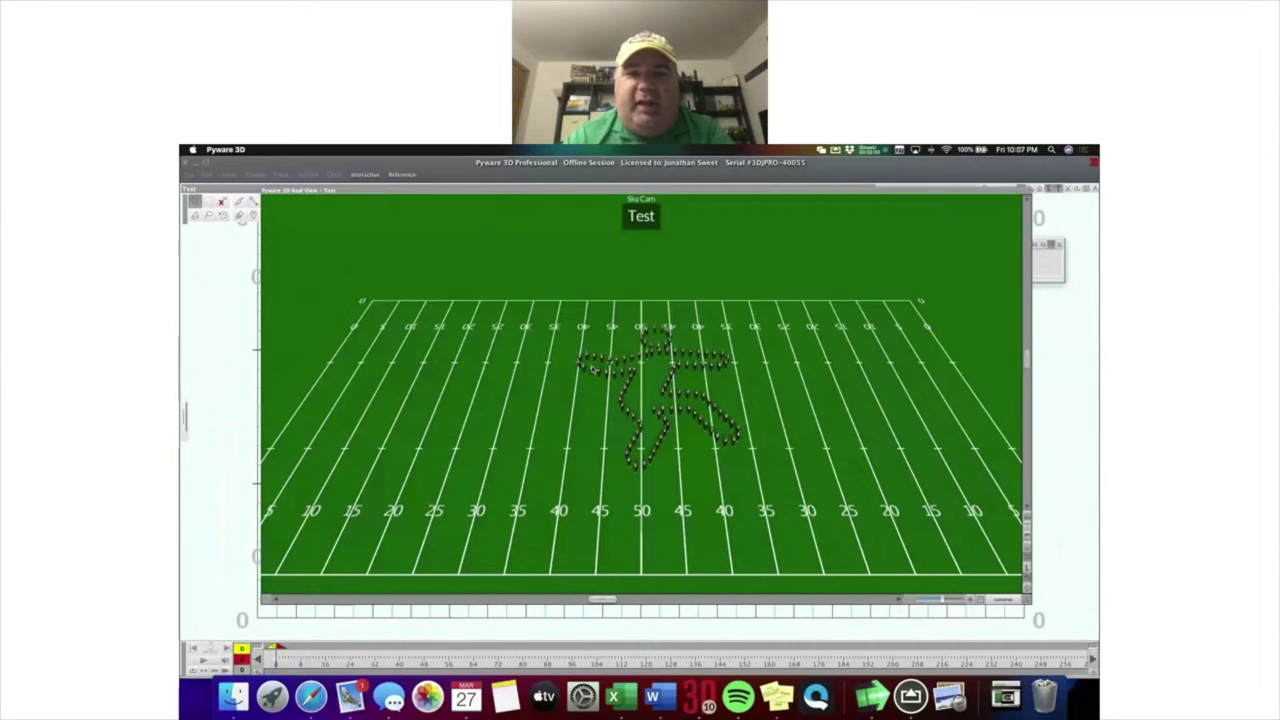
# Reopen the 3D field view and lower the camera for a flatter view.
pyautogui.press('Escape')
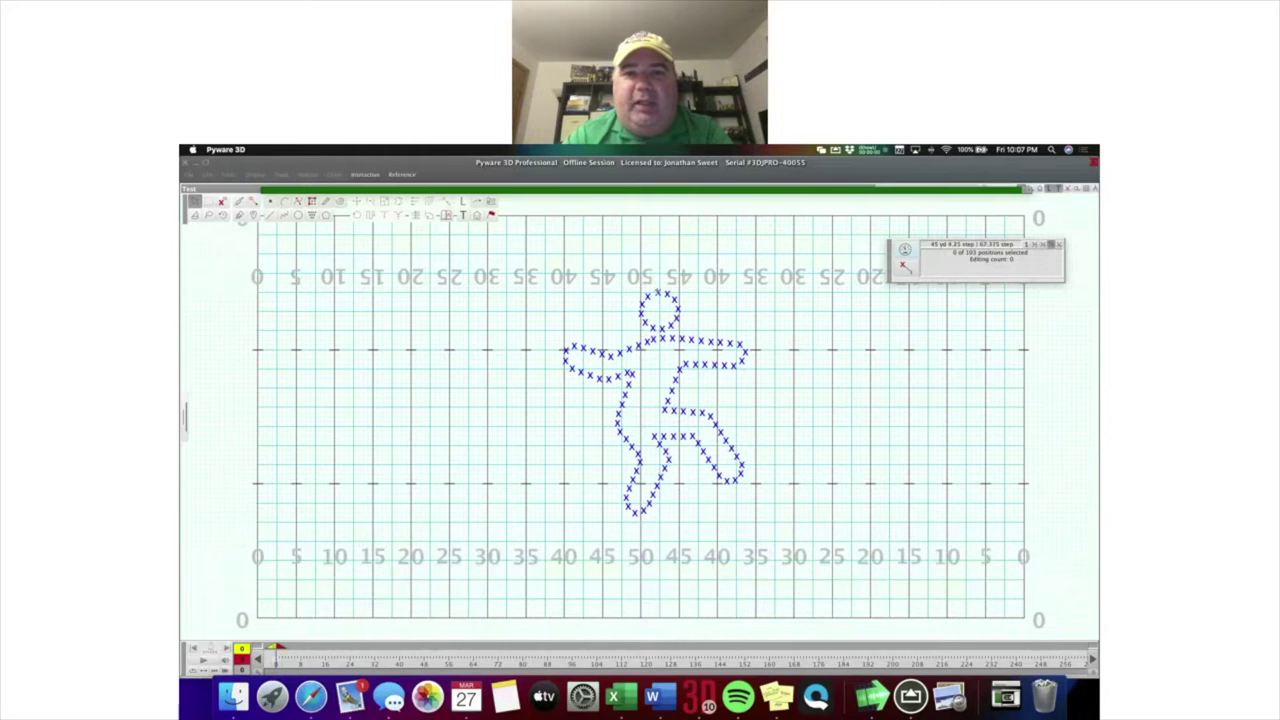
pyautogui.press('super+3')
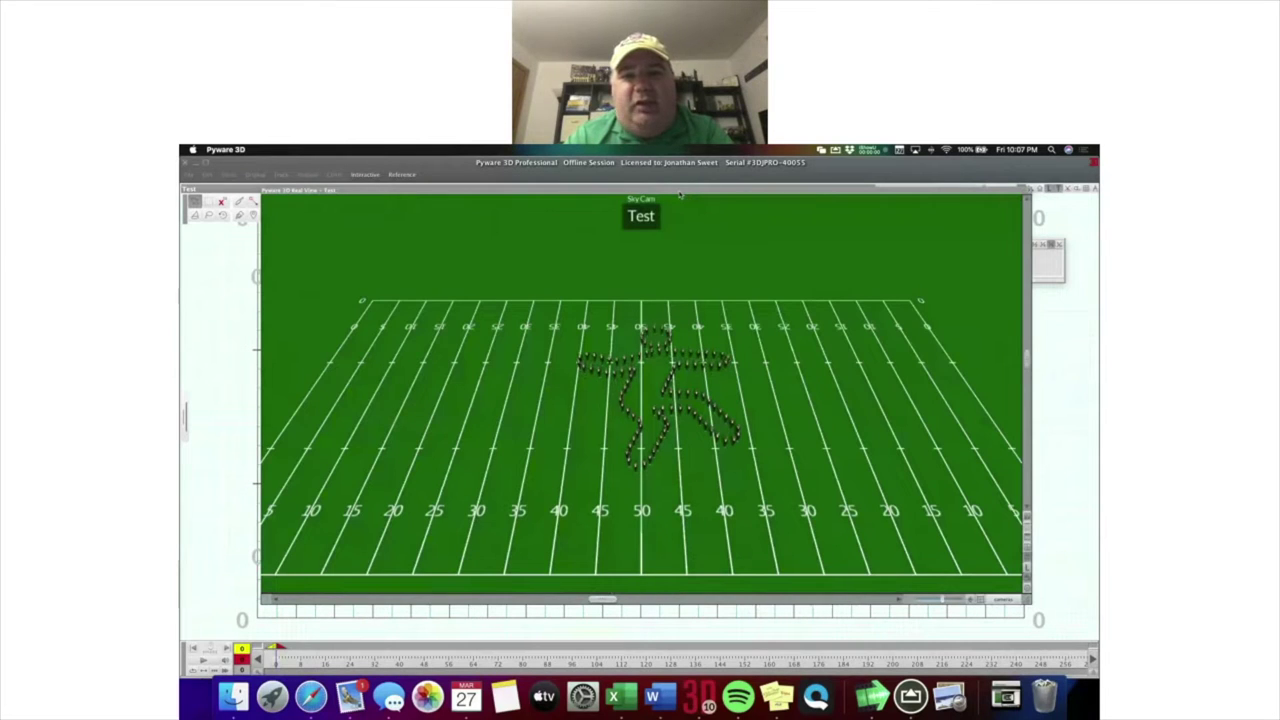
pyautogui.moveTo(606, 425); pyautogui.dragTo(606, 448)
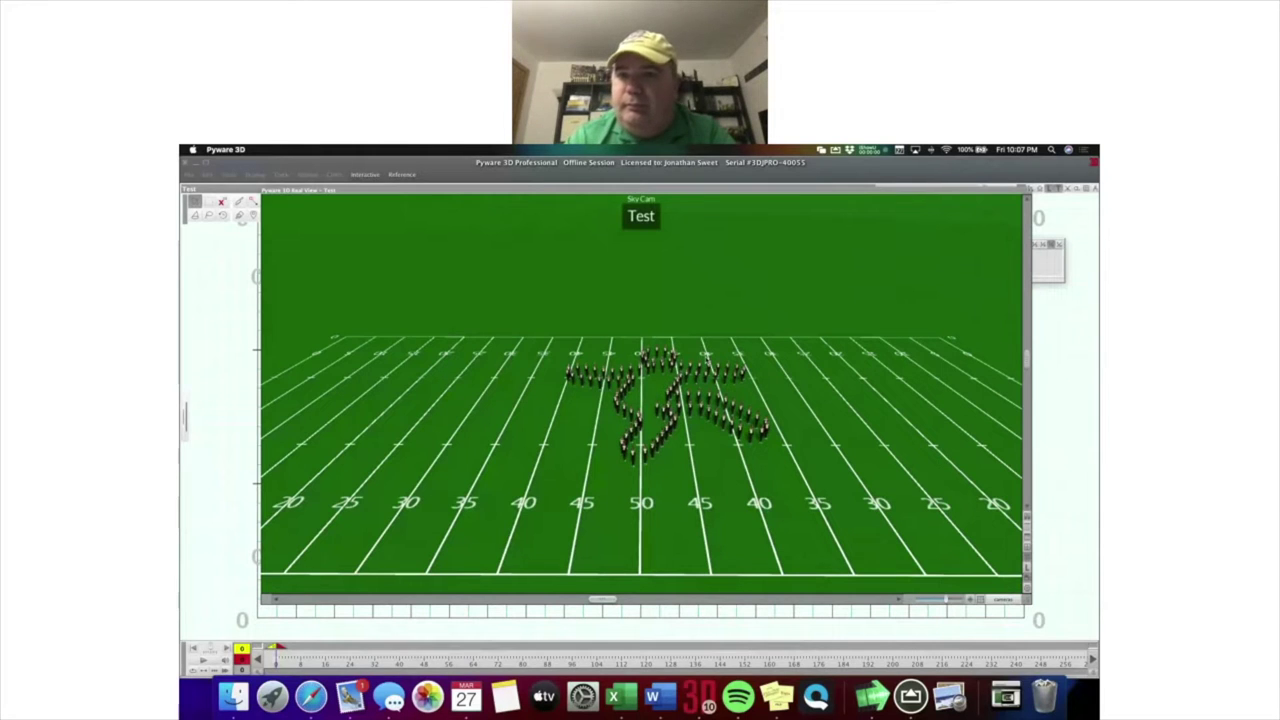
# Check the webinar meeting window via Mission Control, then return to Pyware 3D.
pyautogui.hotkey('ctrl', 'Up')
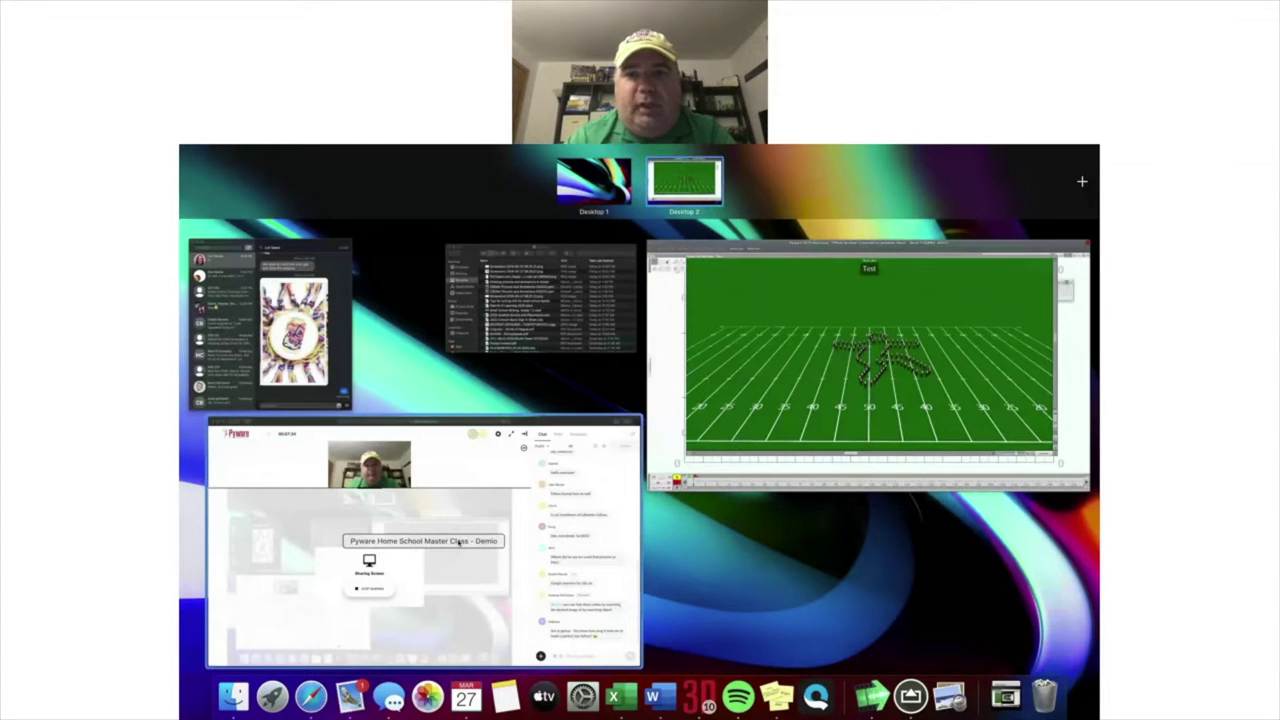
pyautogui.click(458, 541)
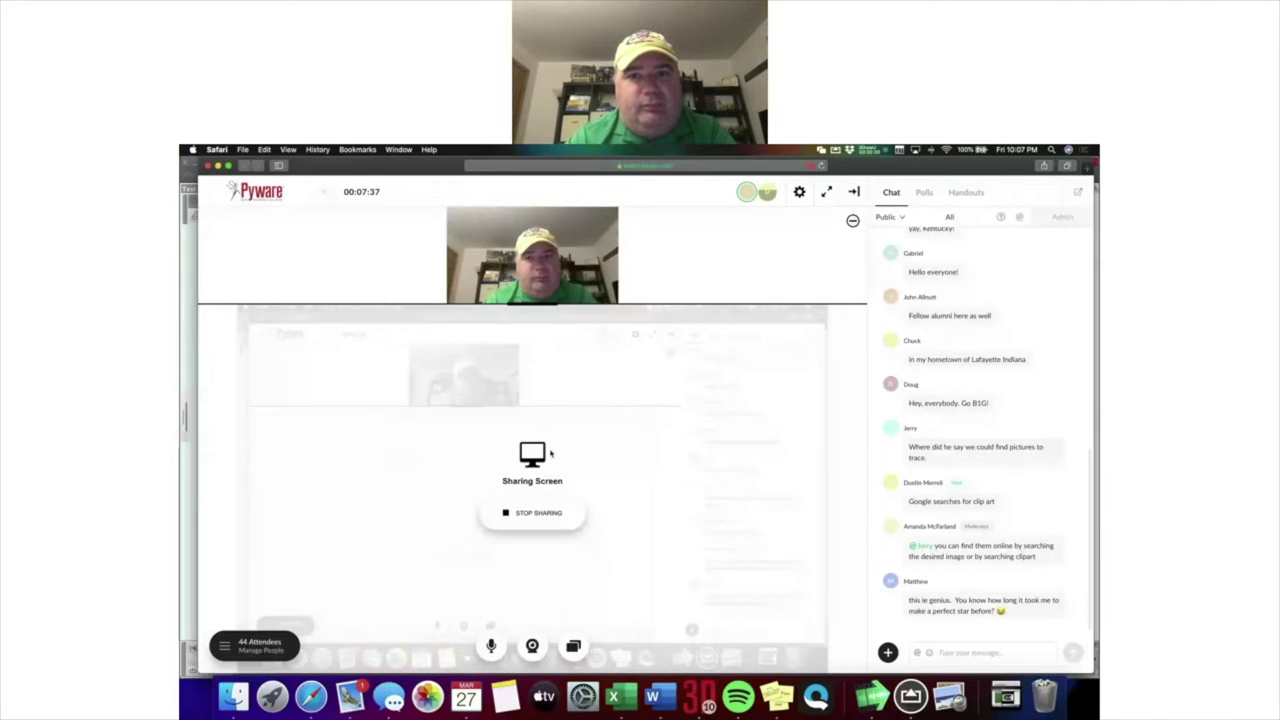
pyautogui.press('super+Tab')
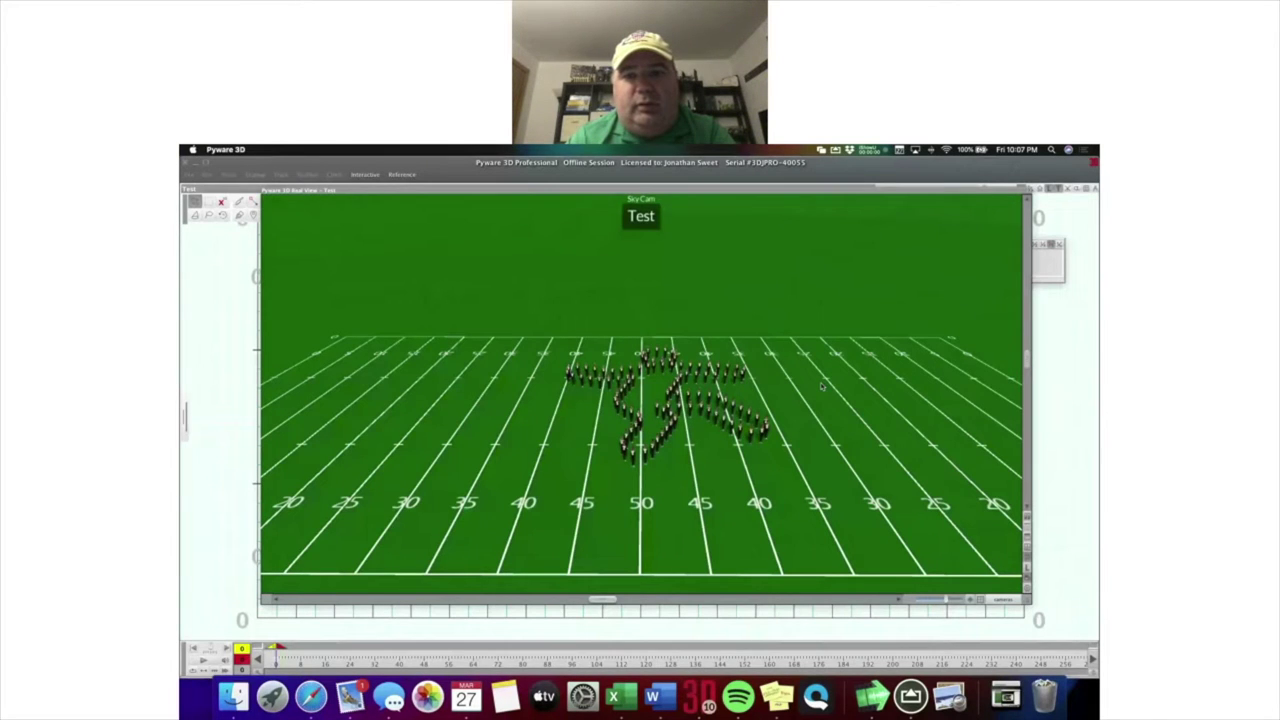
# Select all 103 positions and nudge the whole figure down the field.
pyautogui.doubleClick(720, 191)
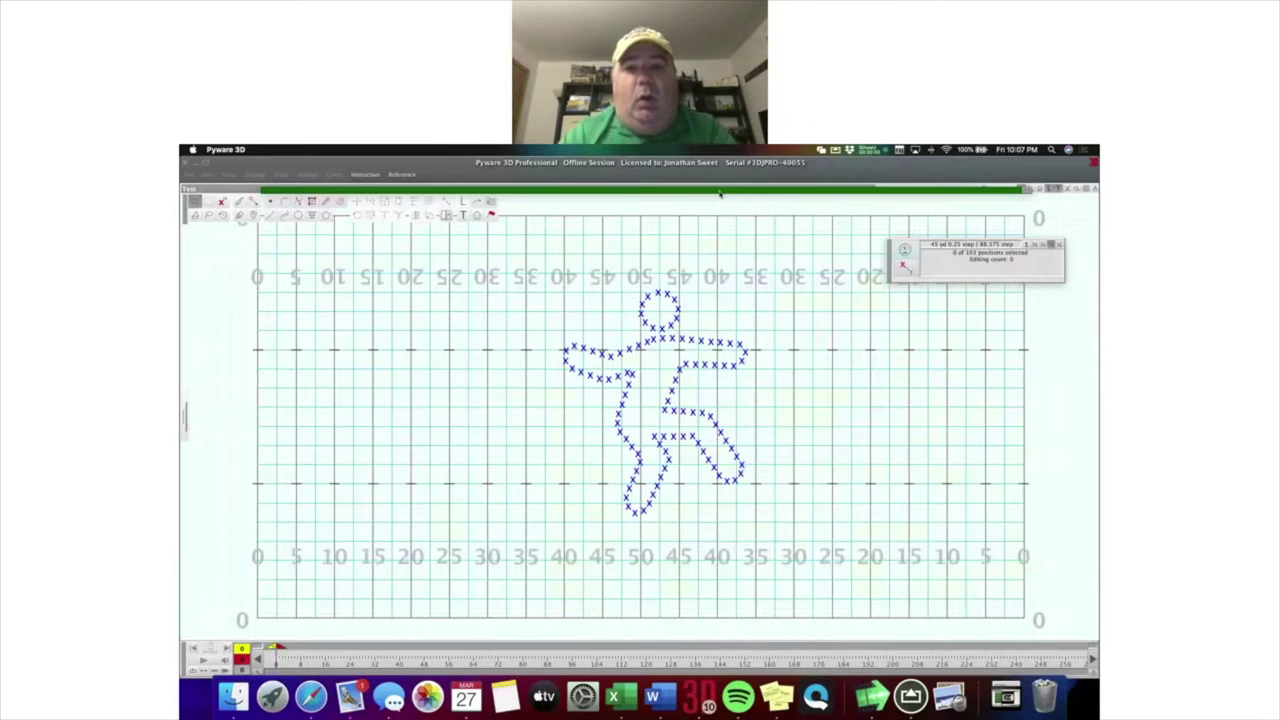
pyautogui.press('super+a')
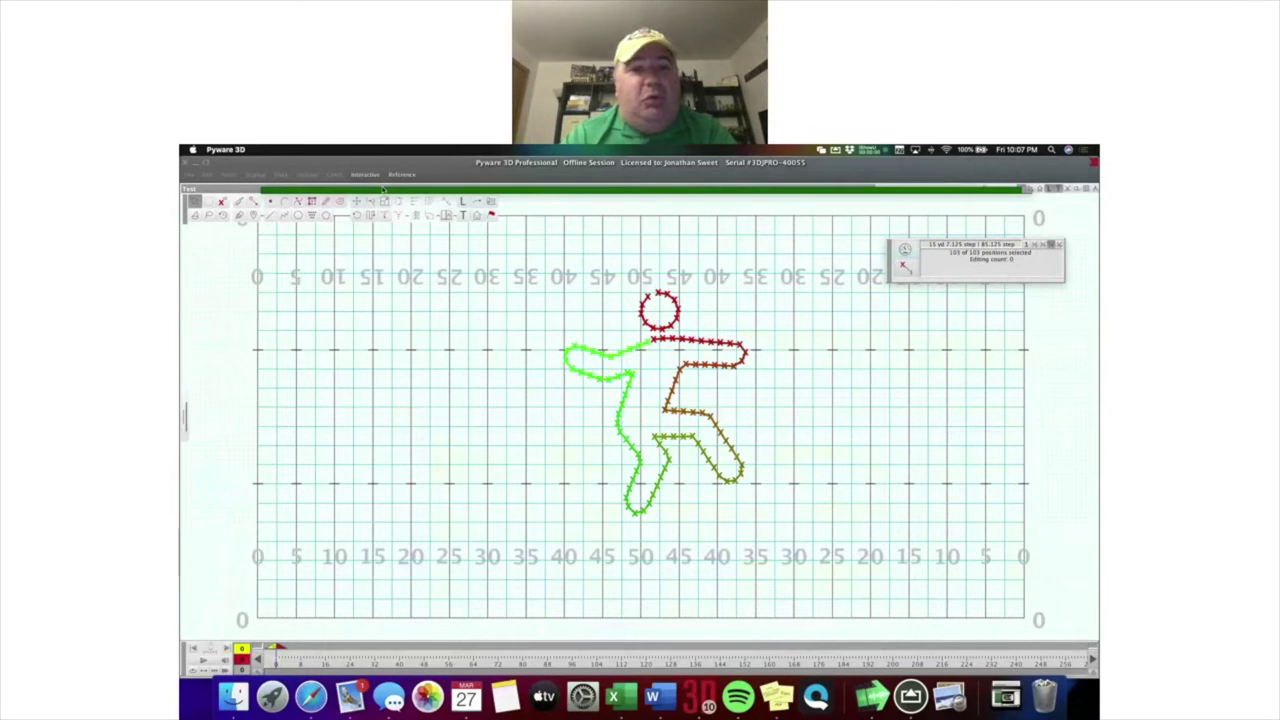
pyautogui.click(357, 201)
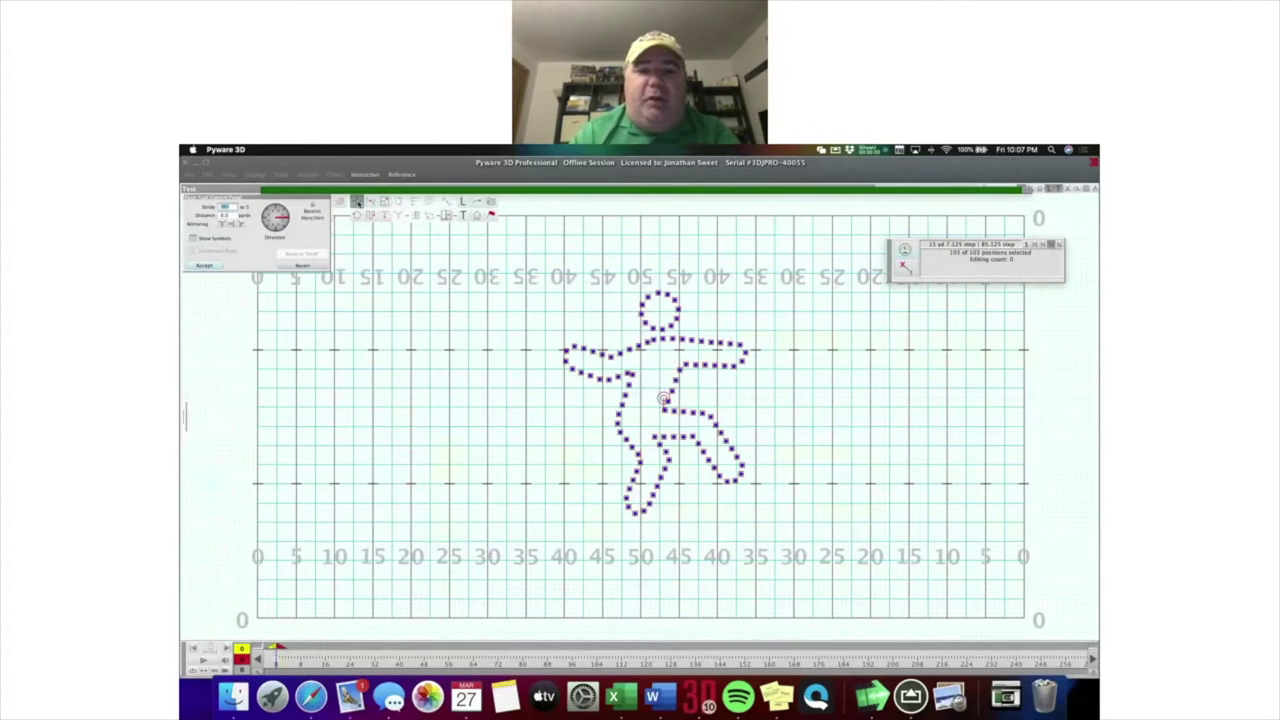
pyautogui.press('Down')
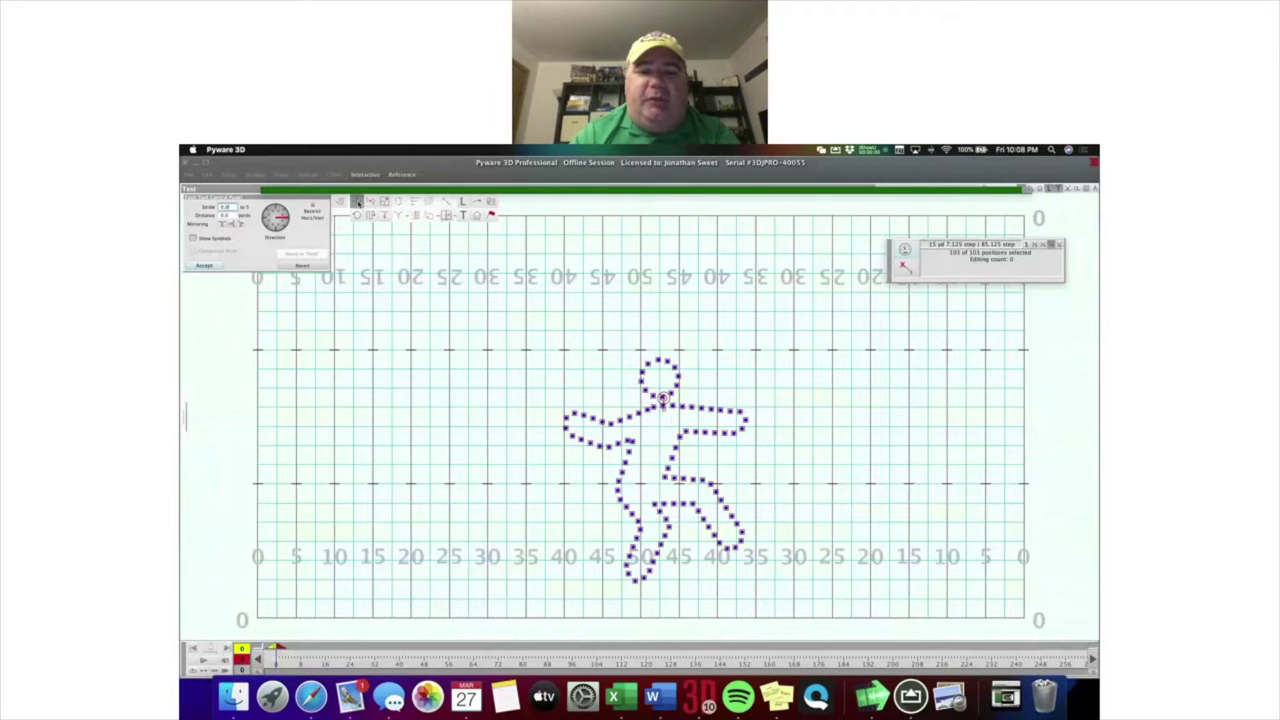
pyautogui.click(357, 201)
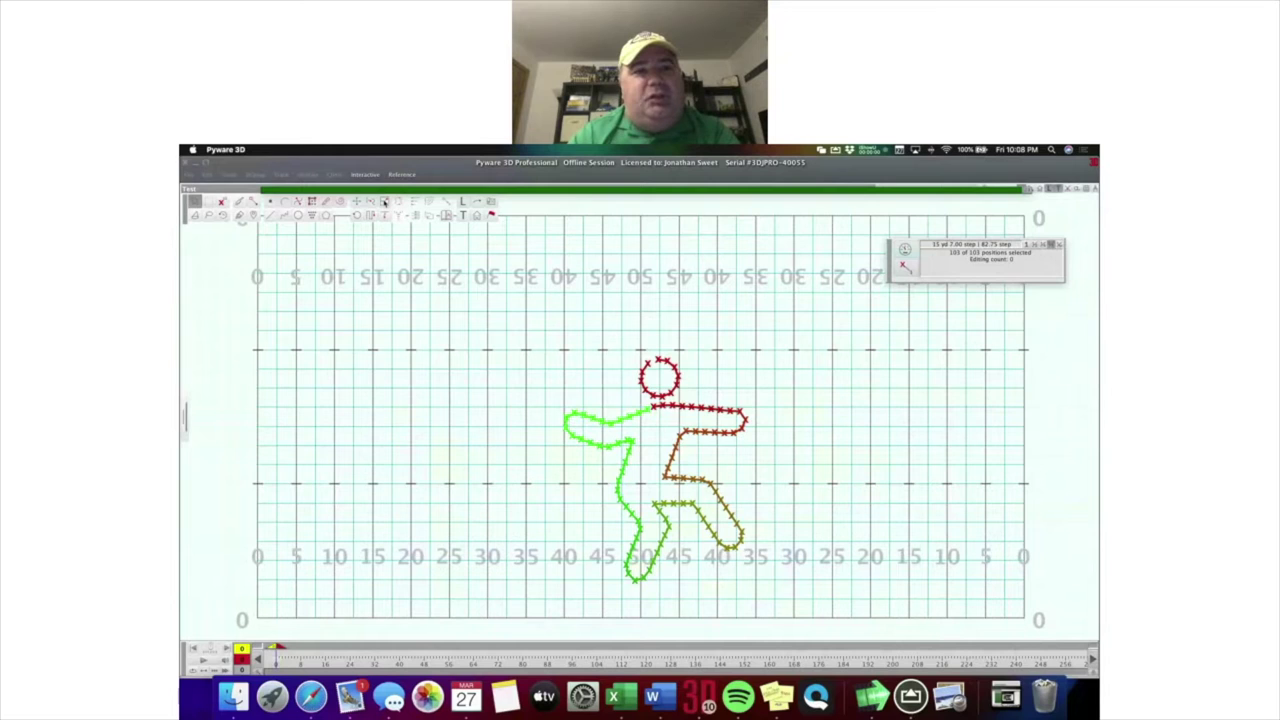
# Scale the figure three steps taller toward the top and confirm.
pyautogui.click(384, 202)
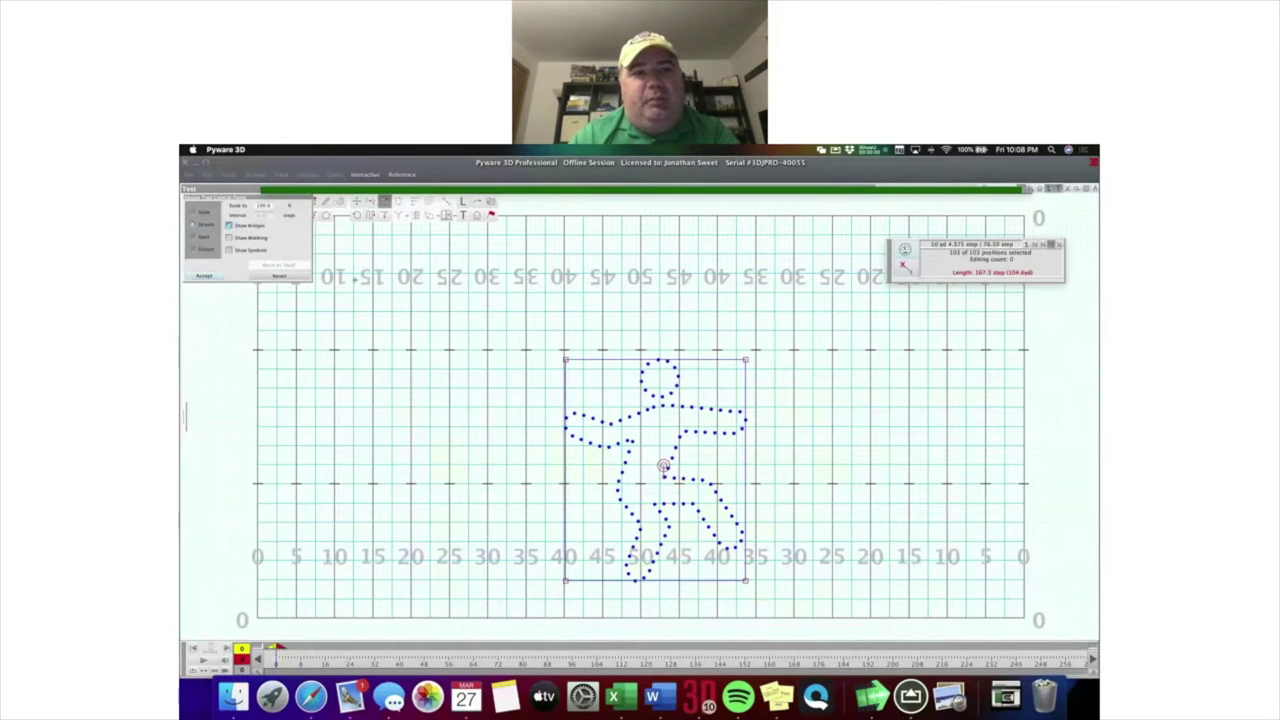
pyautogui.press('Up')
pyautogui.press('Up')
pyautogui.press('Up')
pyautogui.press('Up')
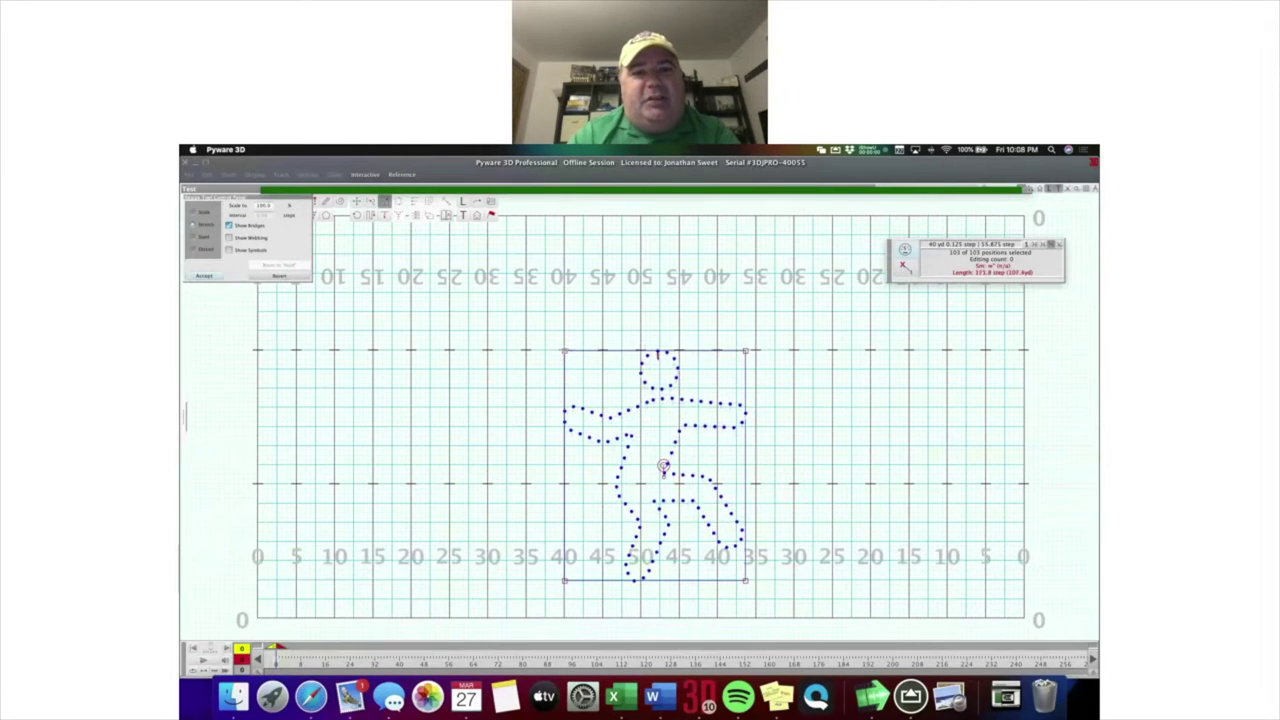
pyautogui.press('Up')
pyautogui.press('Up')
pyautogui.press('Up')
pyautogui.press('Up')
pyautogui.press('Up')
pyautogui.press('Up')
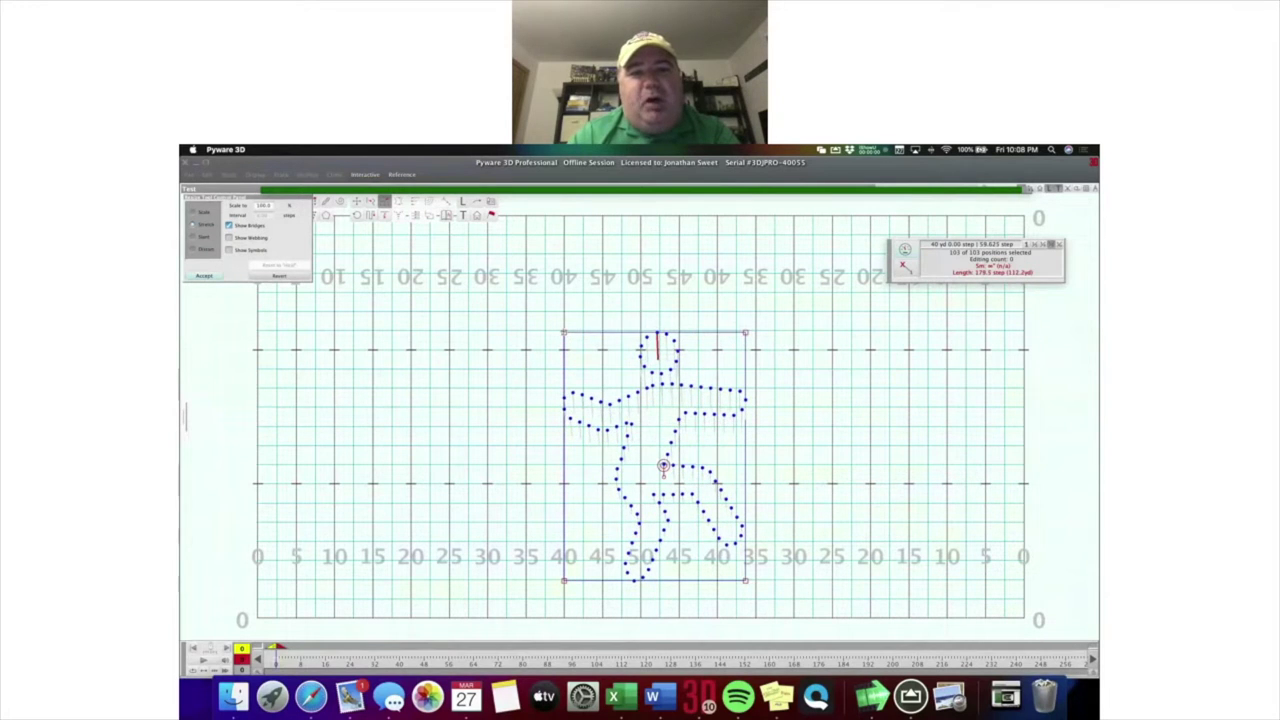
pyautogui.press('Up')
pyautogui.press('Up')
pyautogui.press('Return')
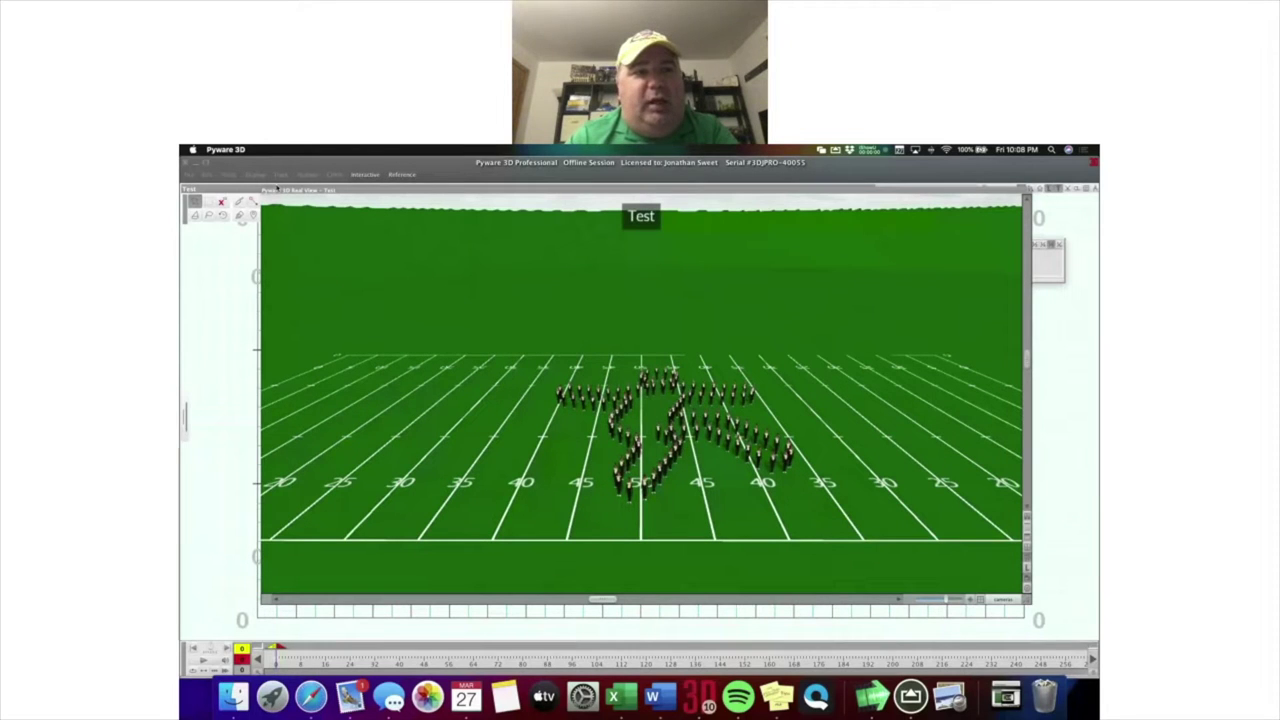
# Start opening another drill and agree to save the current surfer drill first.
pyautogui.click(188, 174)
pyautogui.click(191, 208)
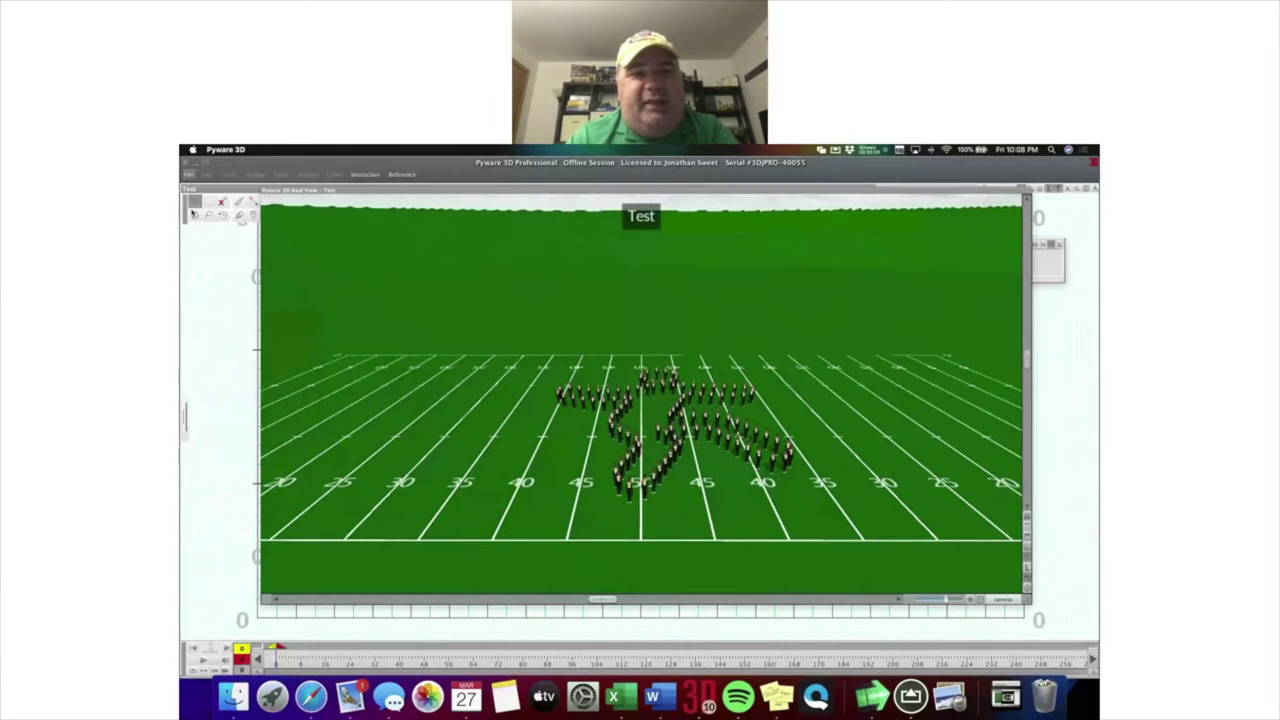
pyautogui.click(603, 437)
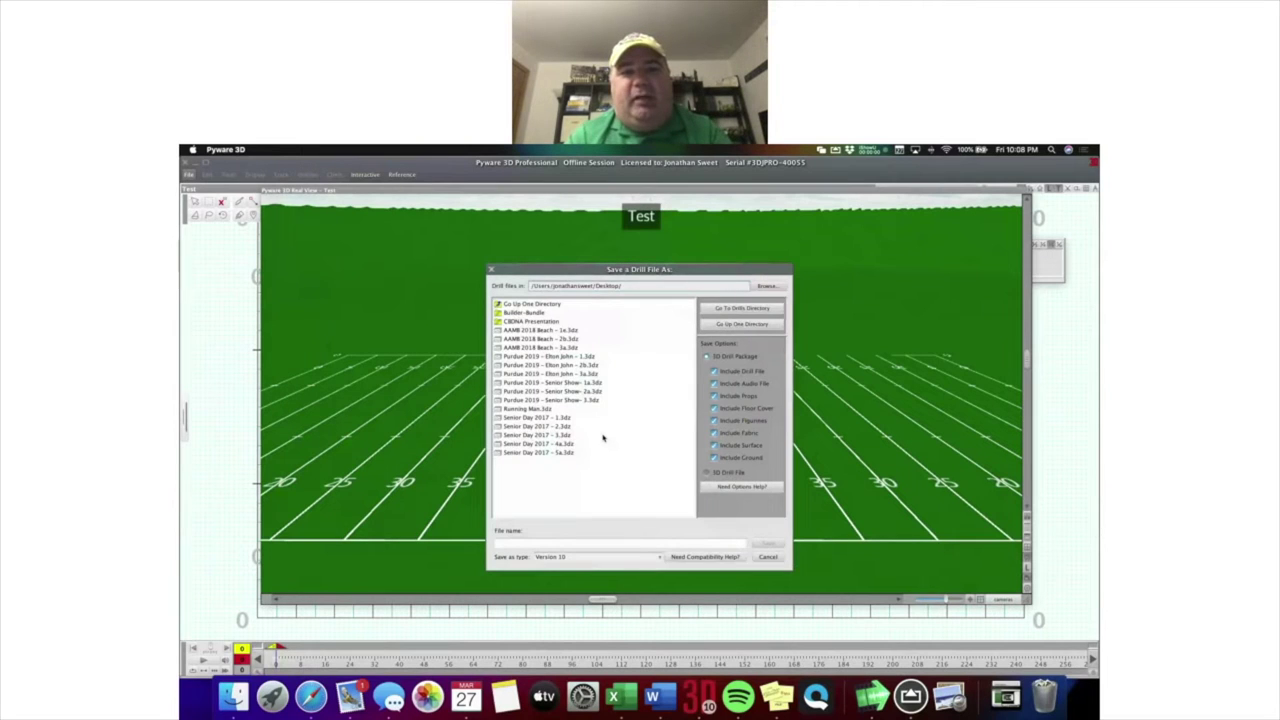
# Save the surfer drill as Test.3dz, then open the Purdue 2019 - Senior Show - 2 drill.
pyautogui.click(678, 543)
pyautogui.write('Test')
pyautogui.press('Return')
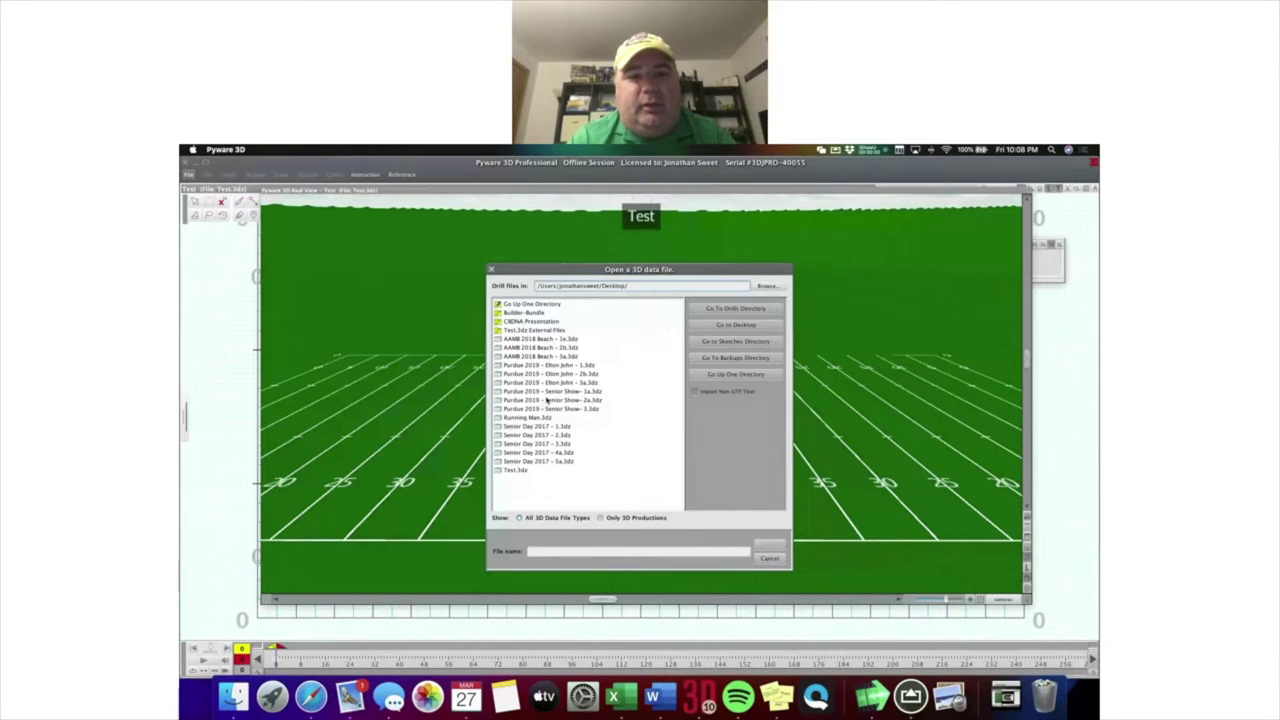
pyautogui.doubleClick(547, 400)
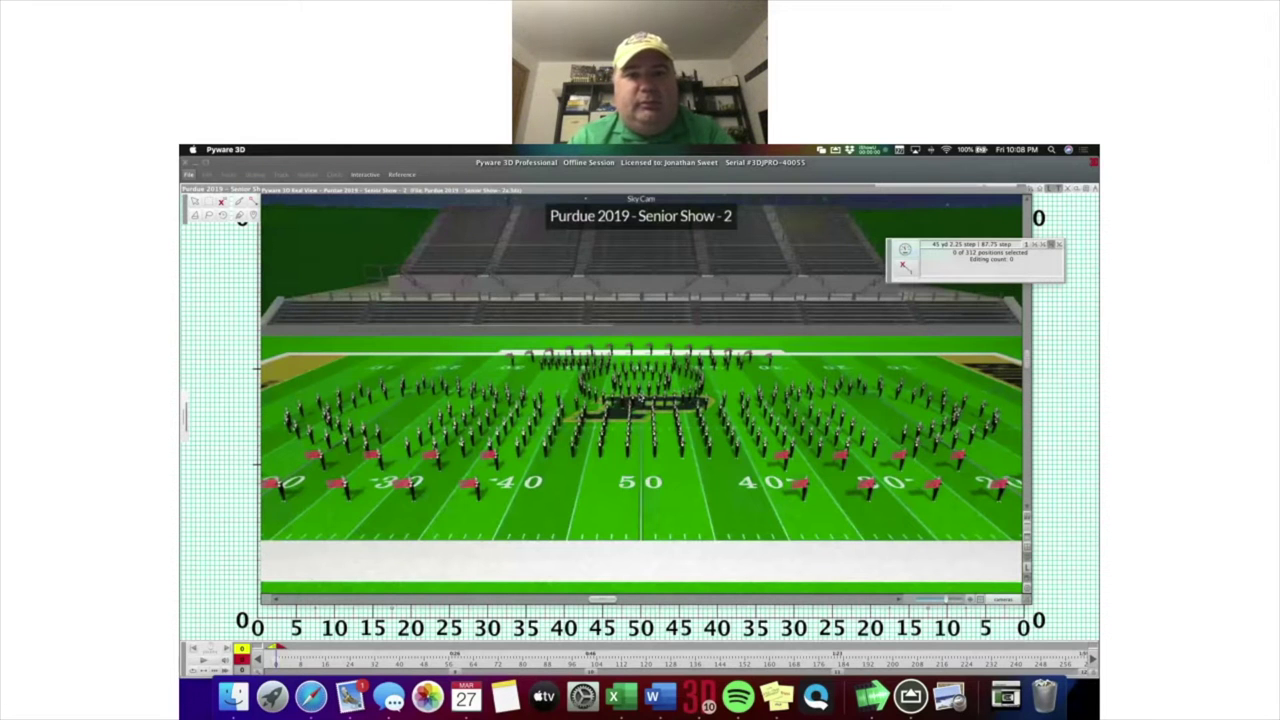
# Jump the Purdue show to Set 11, count 182 to view the formation around the P logo.
pyautogui.click(838, 665)
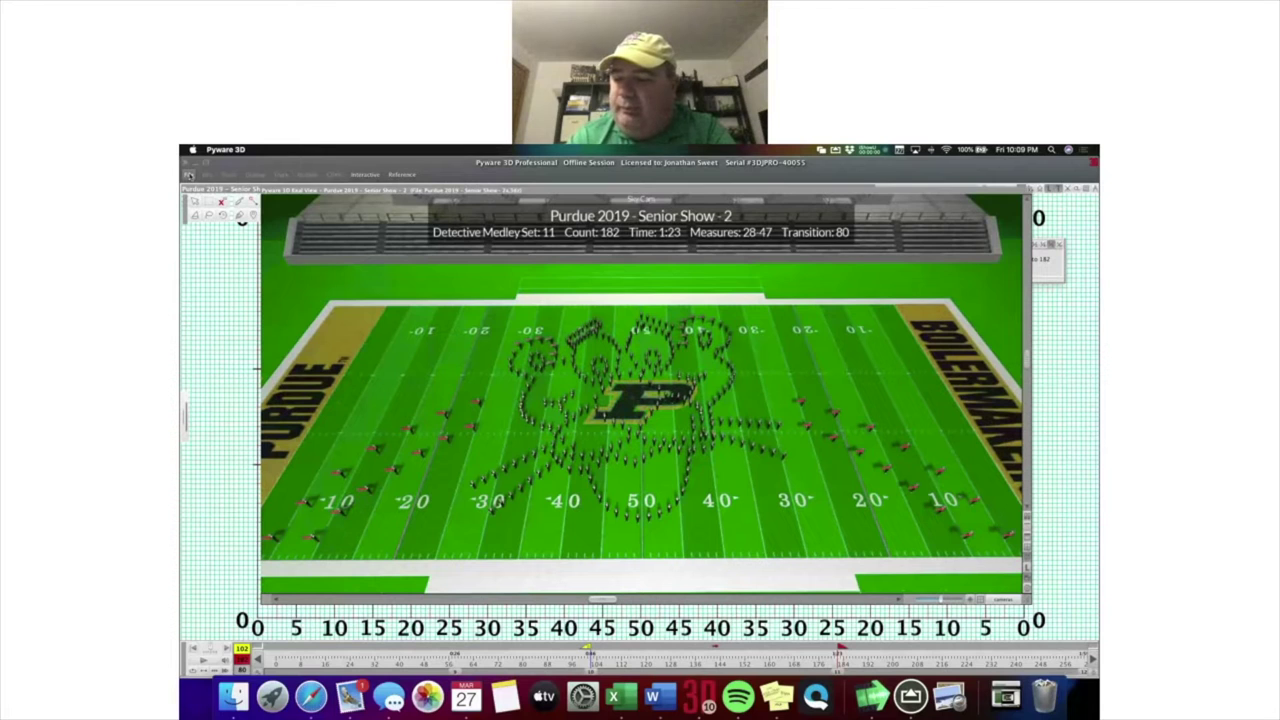
pyautogui.click(193, 176)
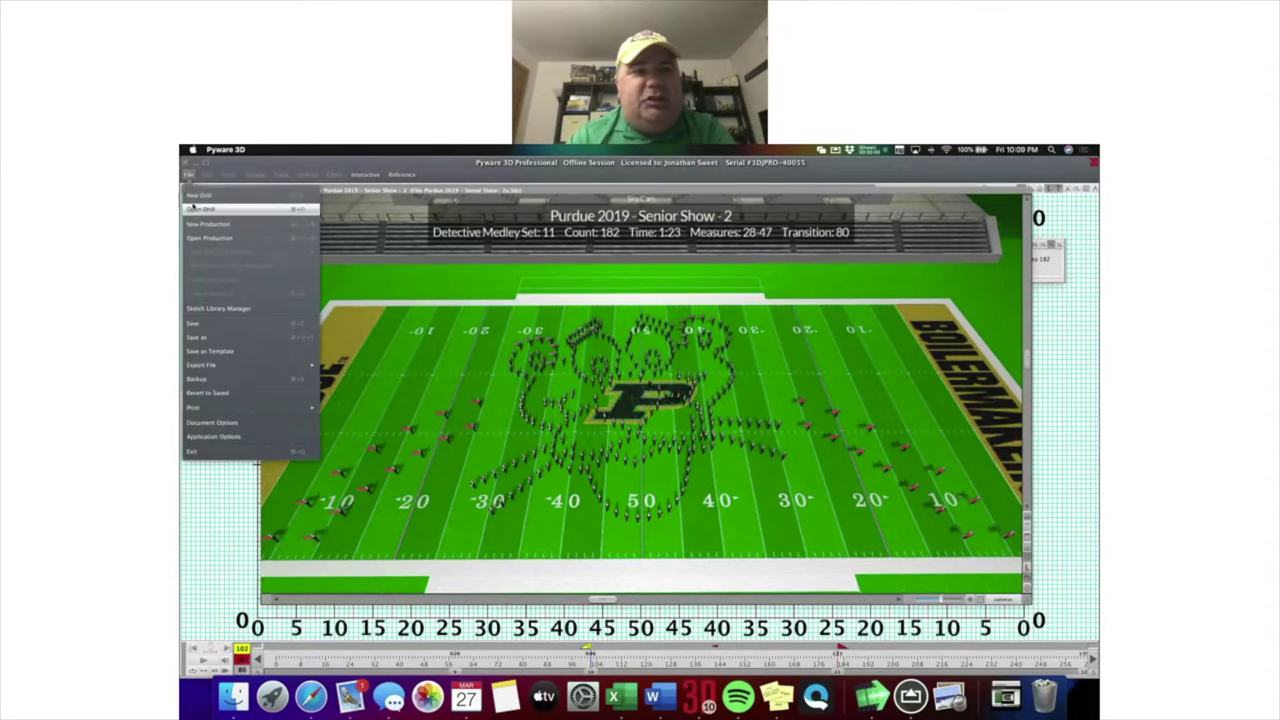
# Reopen Test.3dz and drag-select the surfer's body performers, leaving the head out.
pyautogui.click(210, 206)
pyautogui.doubleClick(516, 470)
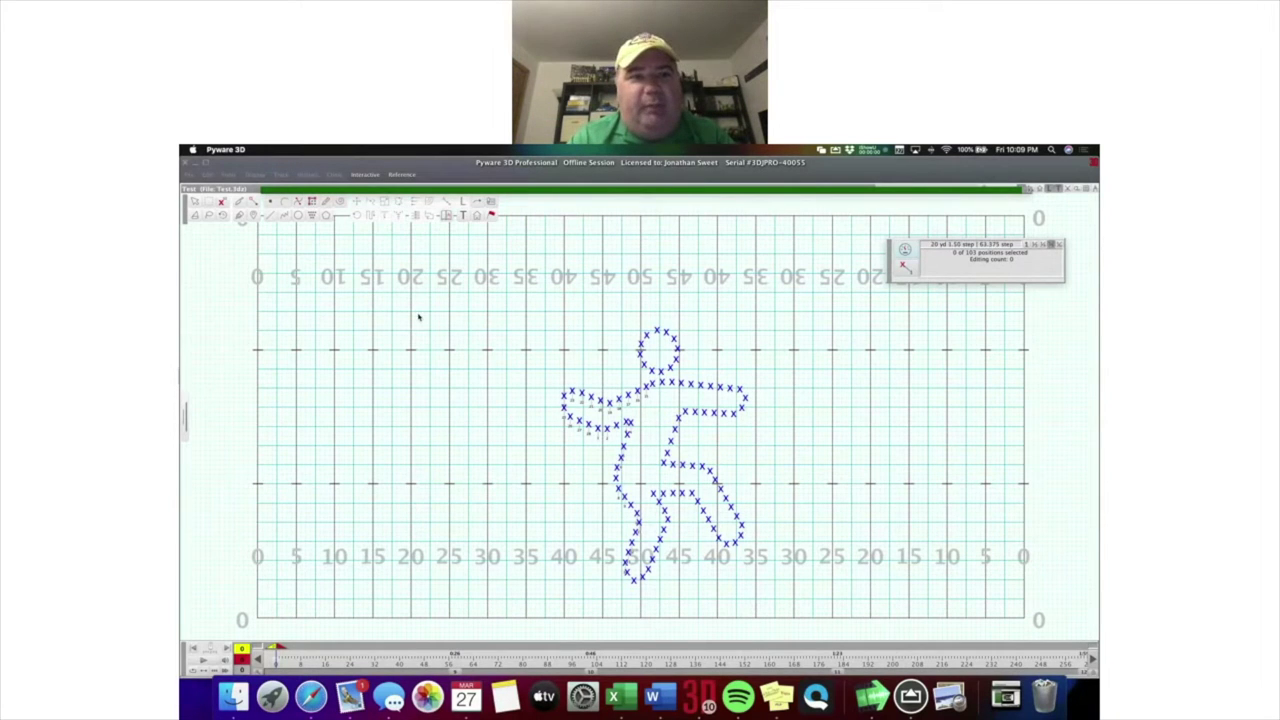
pyautogui.click(209, 203)
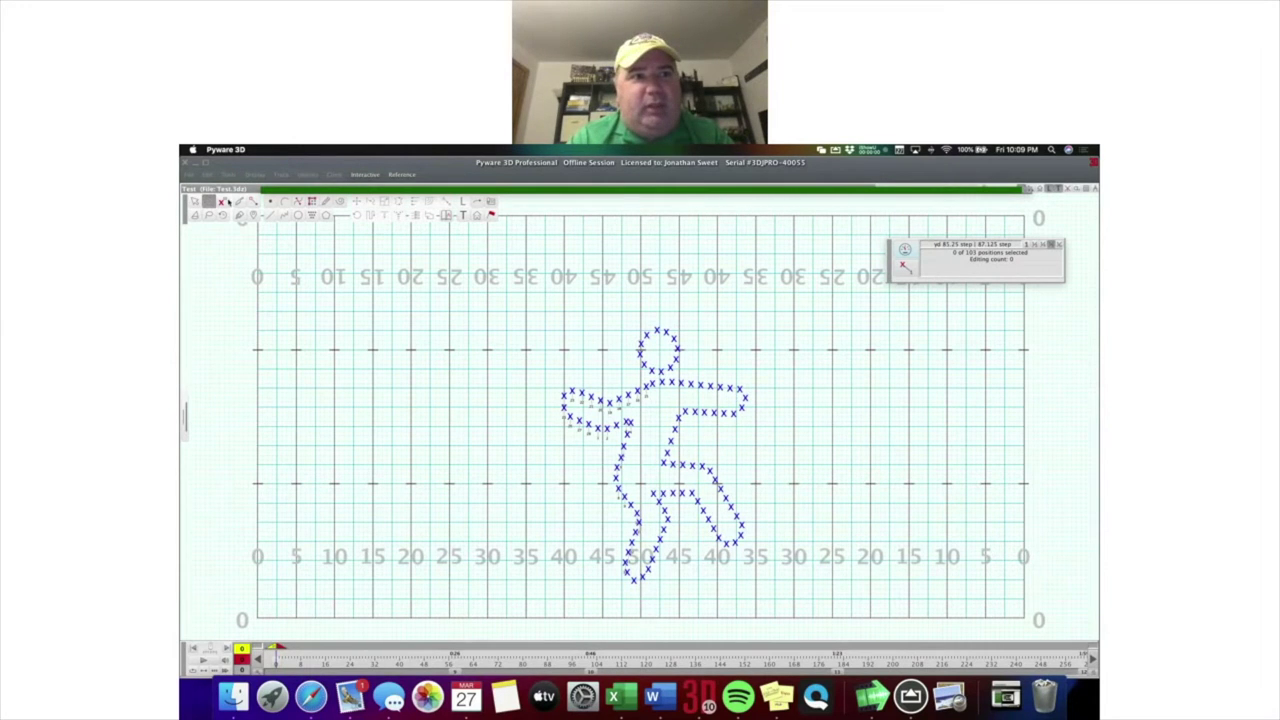
pyautogui.click(195, 201)
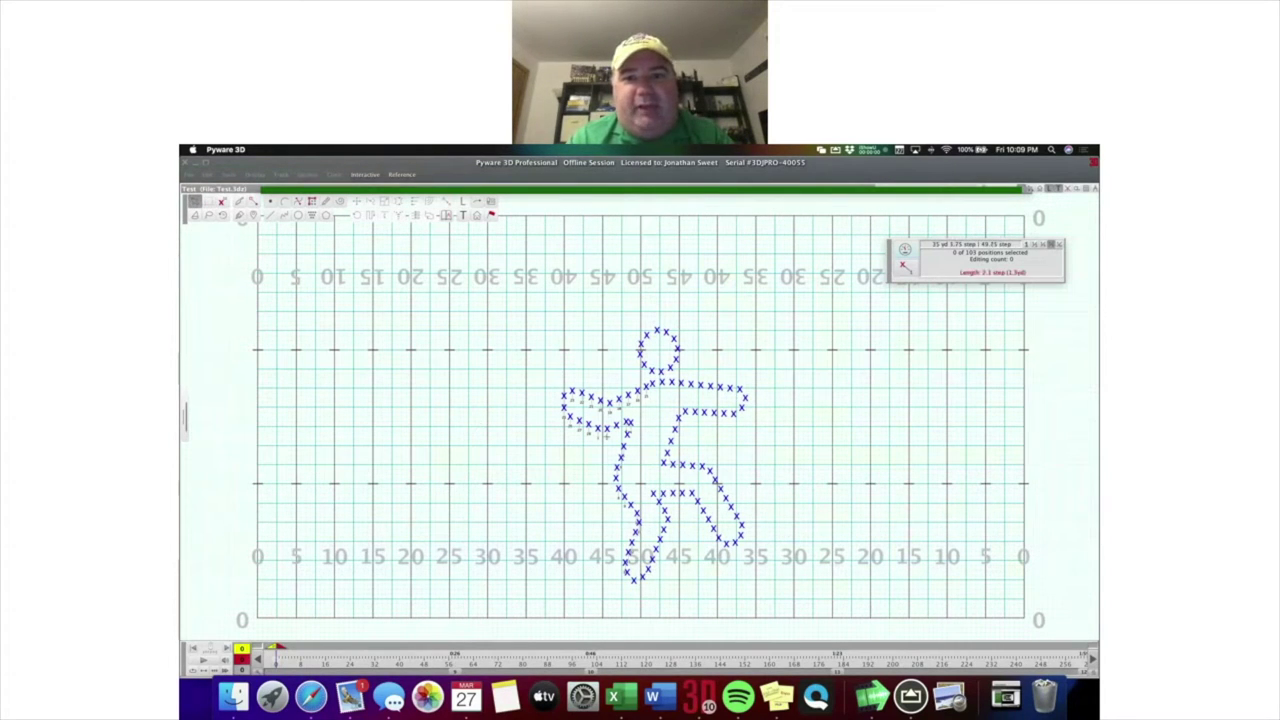
pyautogui.moveTo(537, 380); pyautogui.dragTo(815, 592)
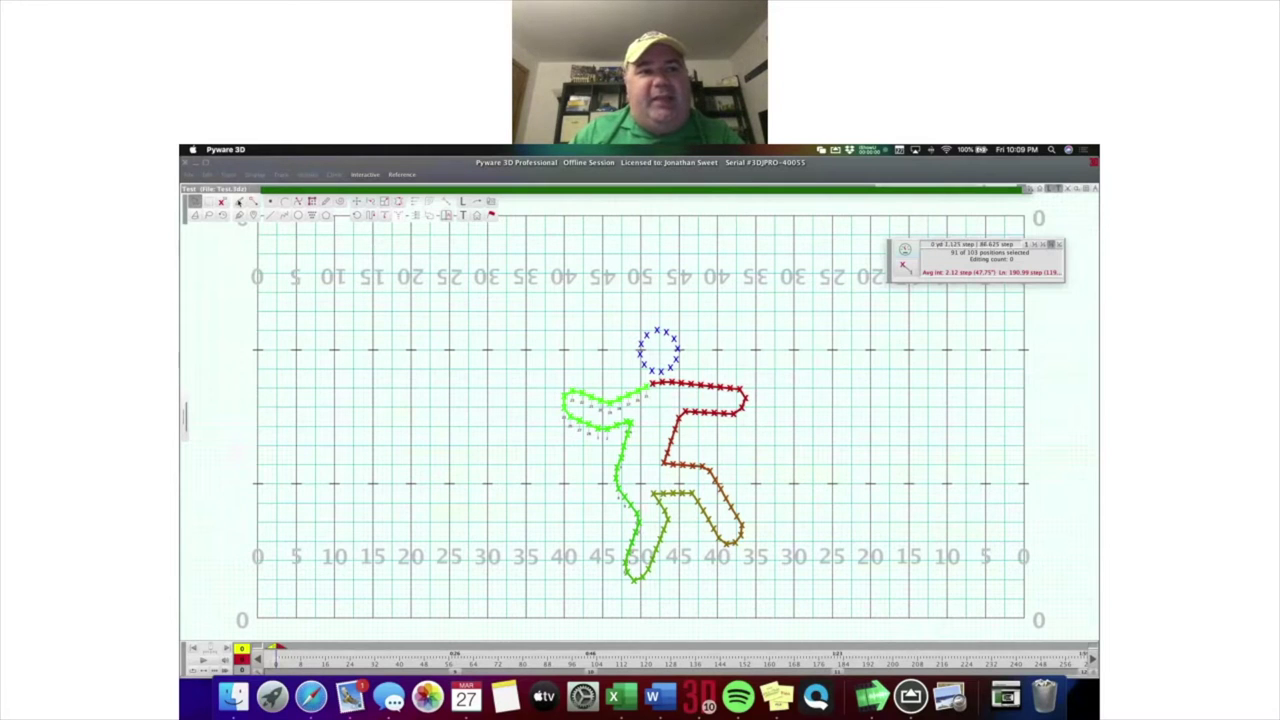
# Regroup the selected body performers with the ABC pattern and confirm it.
pyautogui.click(240, 202)
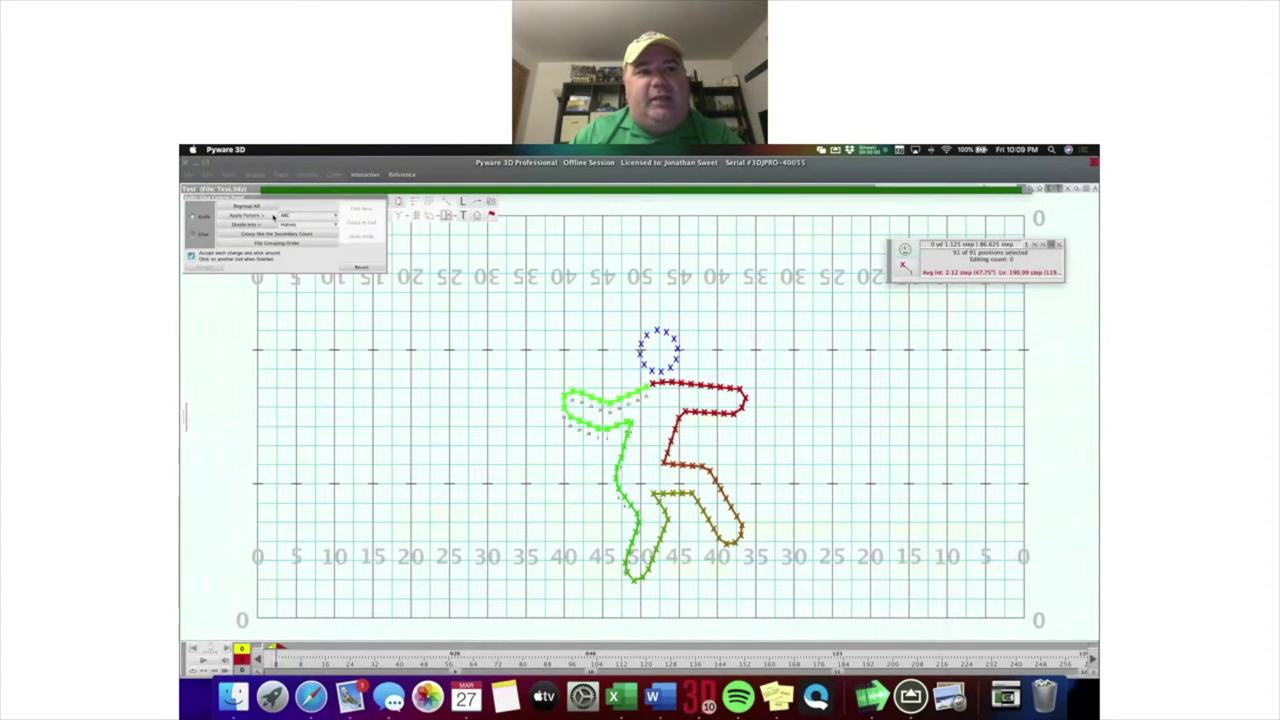
pyautogui.click(272, 218)
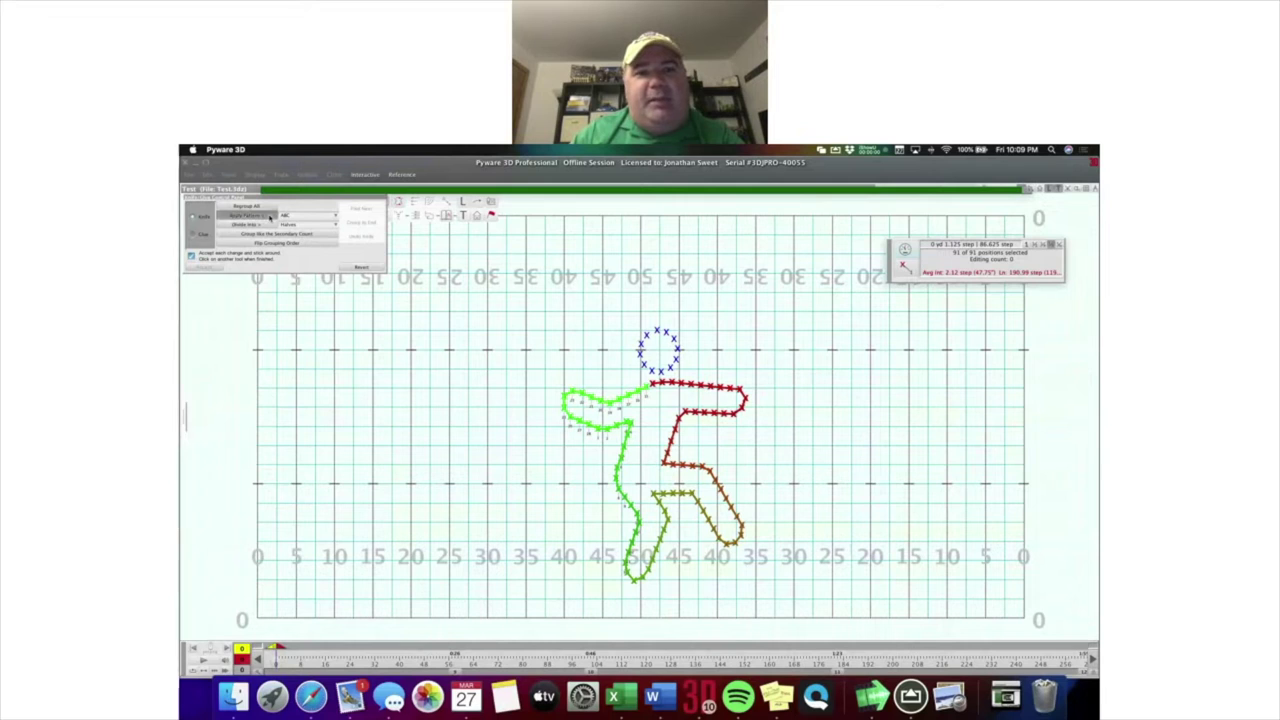
pyautogui.click(262, 255)
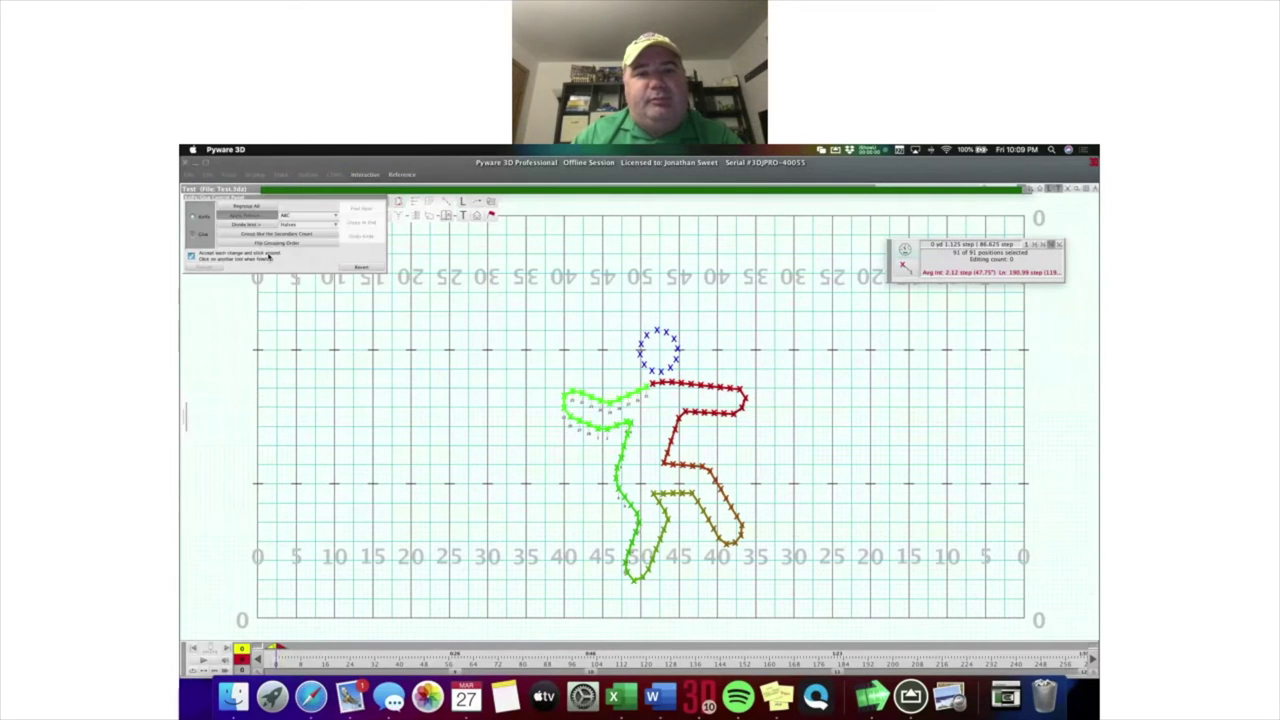
pyautogui.click(588, 375)
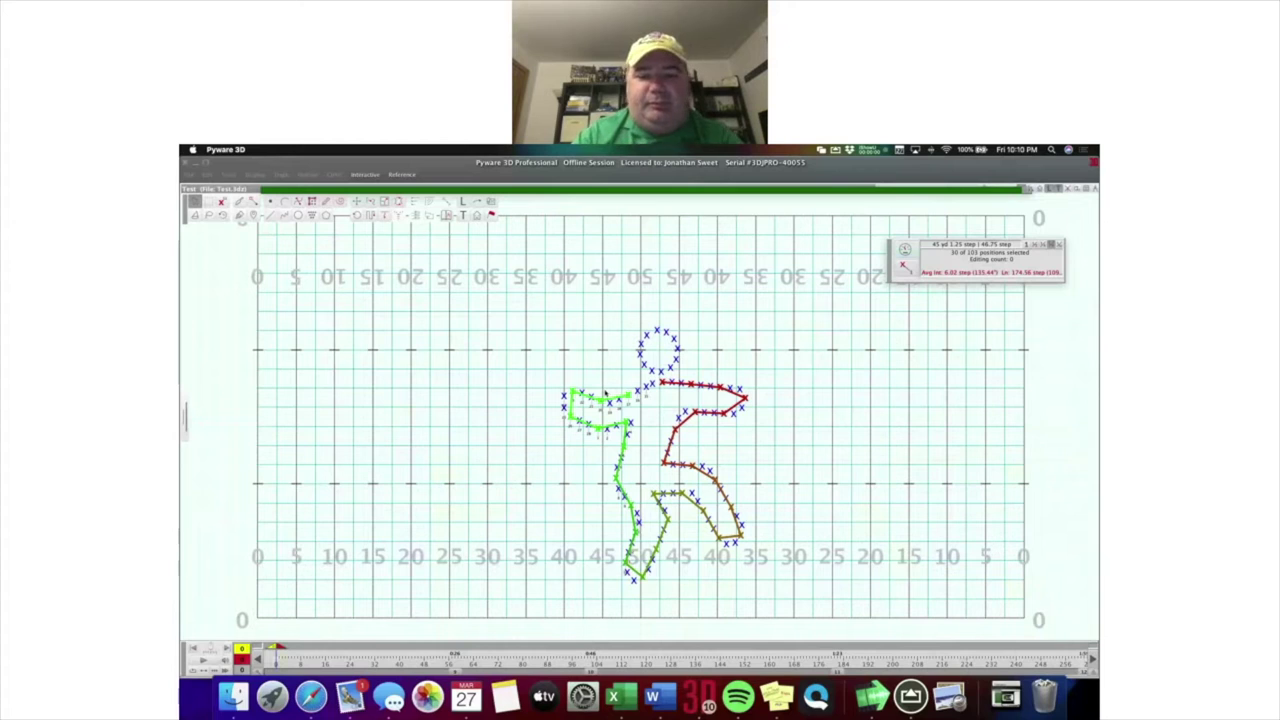
# Clear the selection, leaving the surfer figure at 73 positions.
pyautogui.click(608, 398)
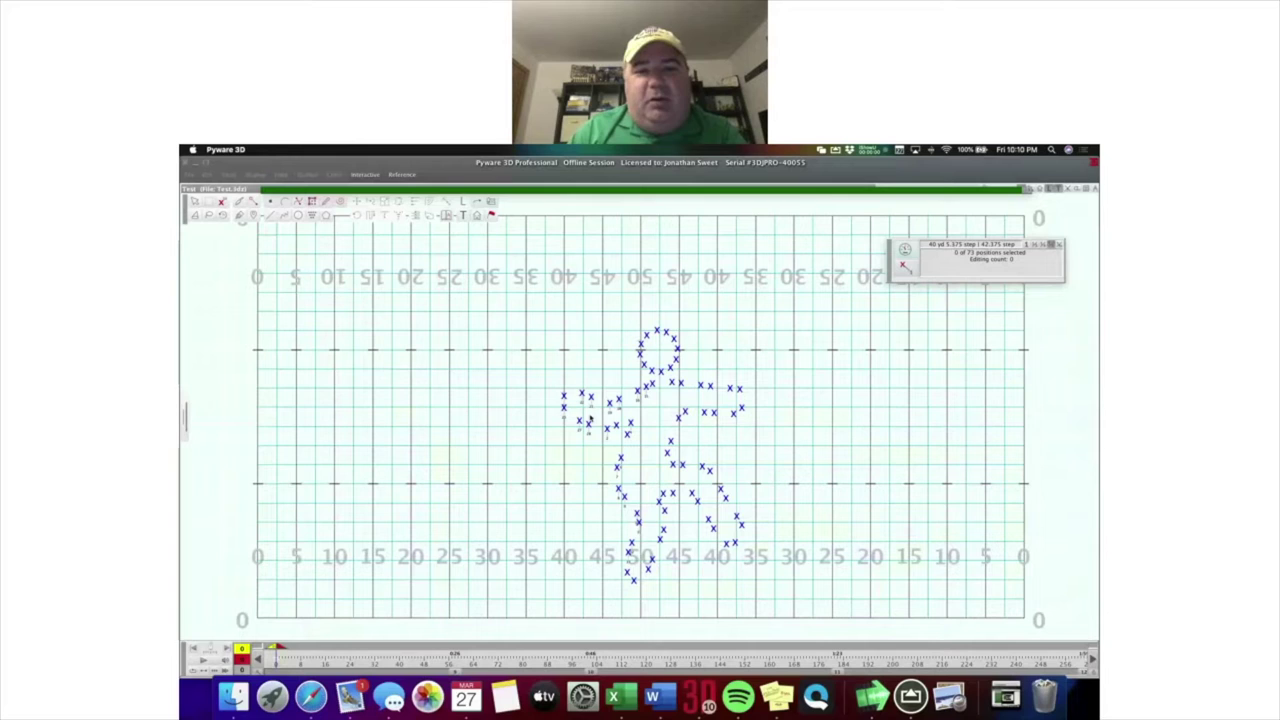
# Select the body positions and draw a regroup path looping through the left arm.
pyautogui.click(240, 218)
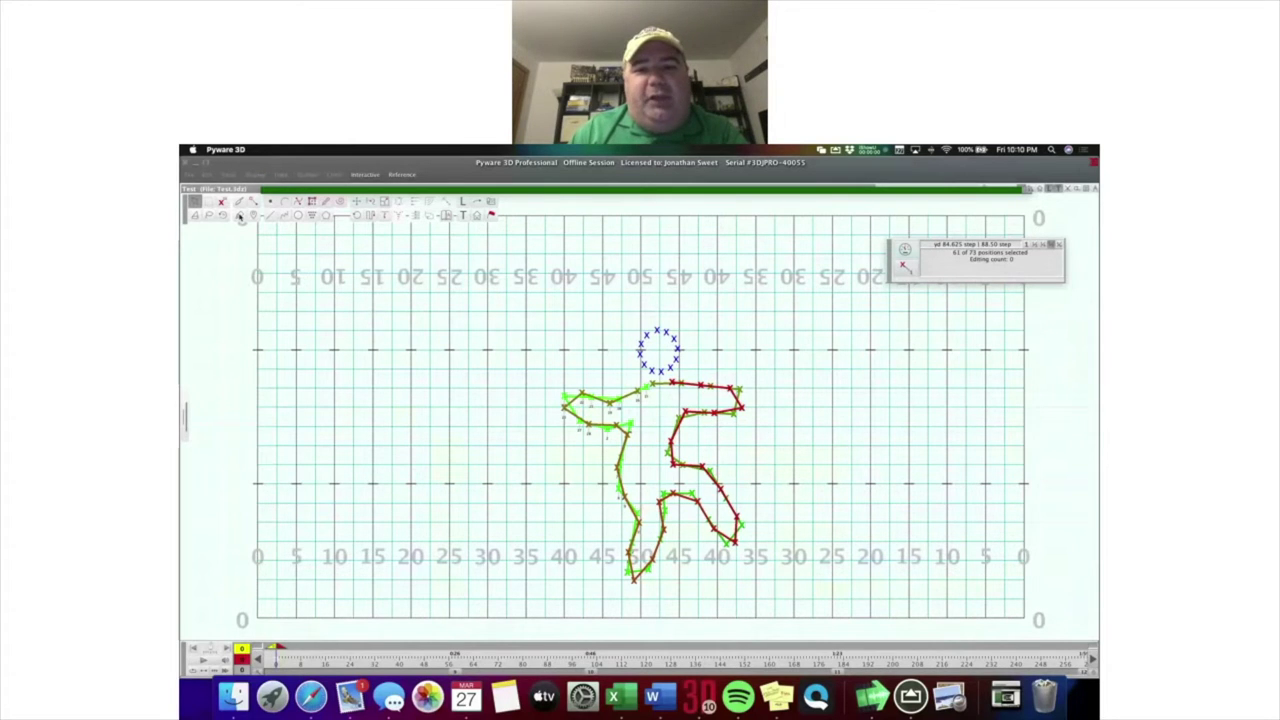
pyautogui.click(240, 218)
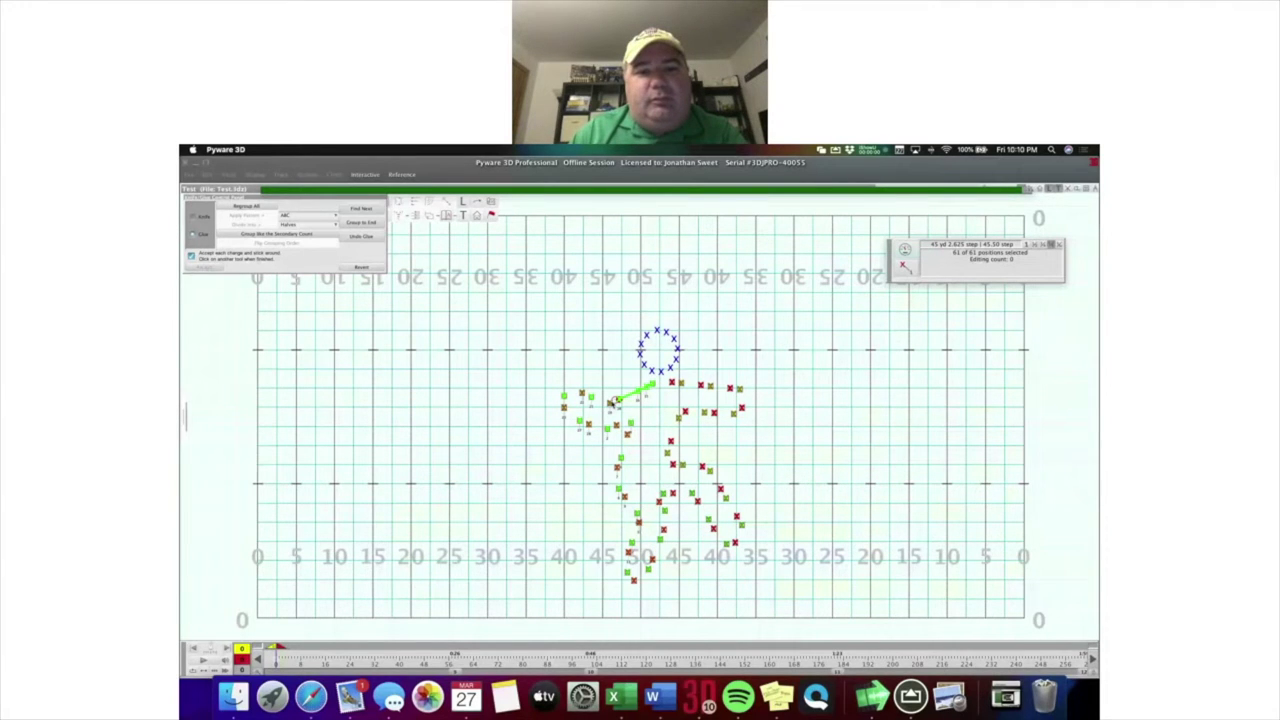
pyautogui.moveTo(611, 401); pyautogui.dragTo(629, 433)
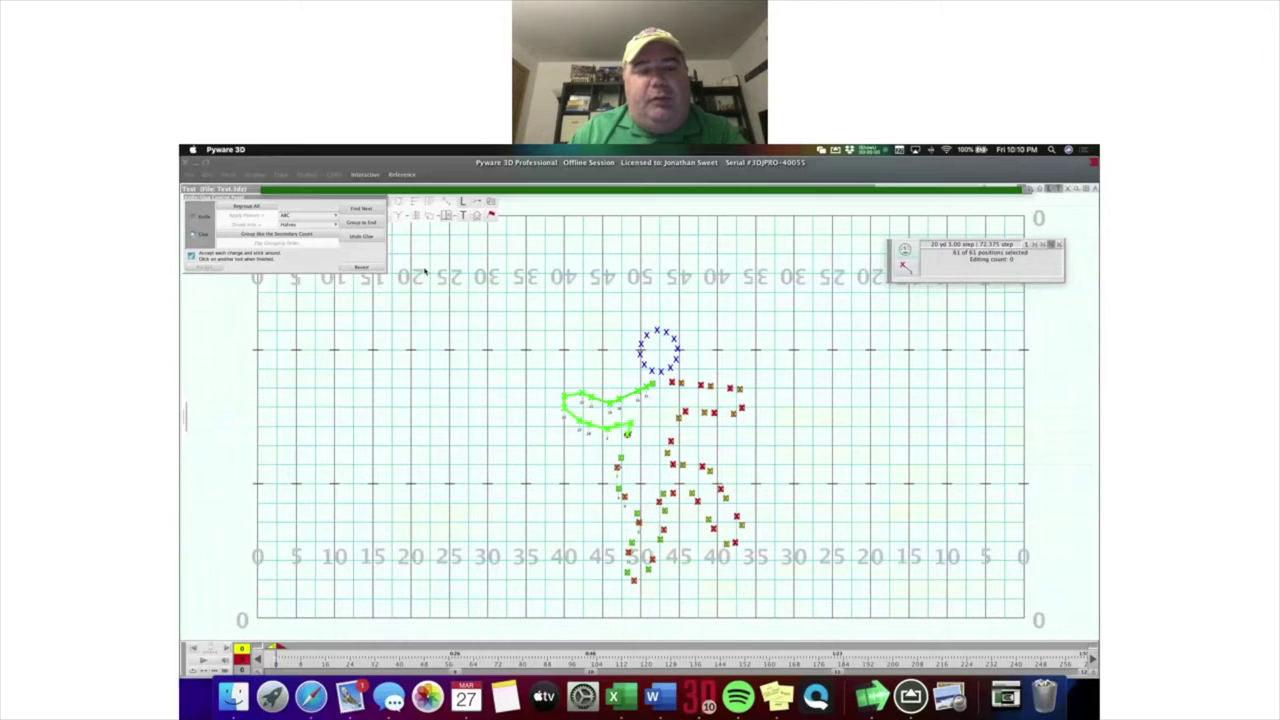
# Chain the red marchers into paths down the left leg and along the outstretched arm.
pyautogui.click(377, 208)
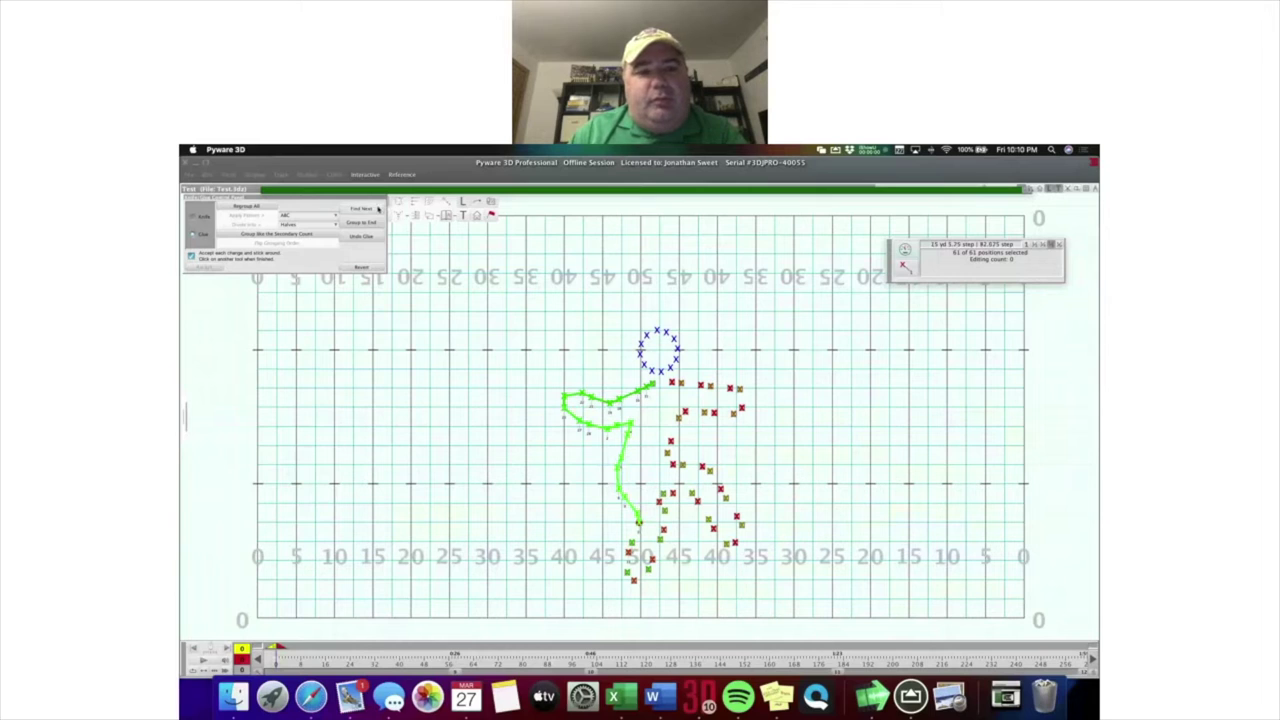
pyautogui.click(377, 208)
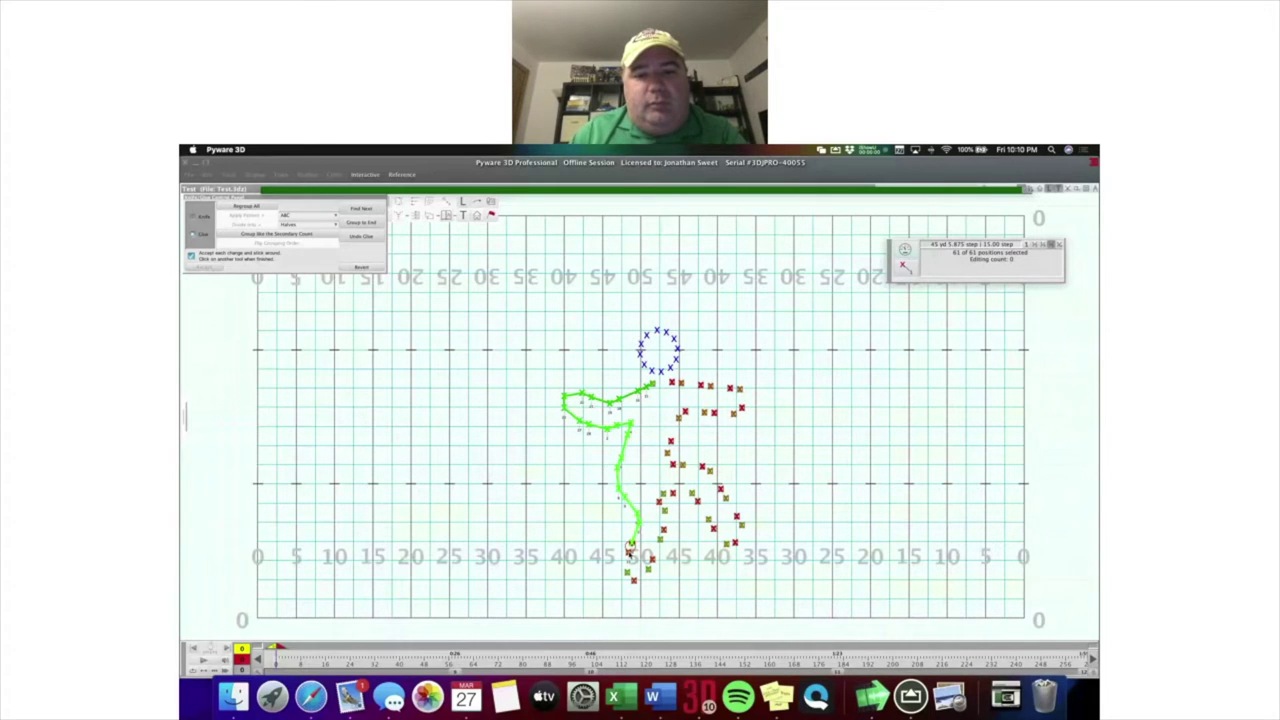
pyautogui.click(633, 579)
pyautogui.click(659, 542)
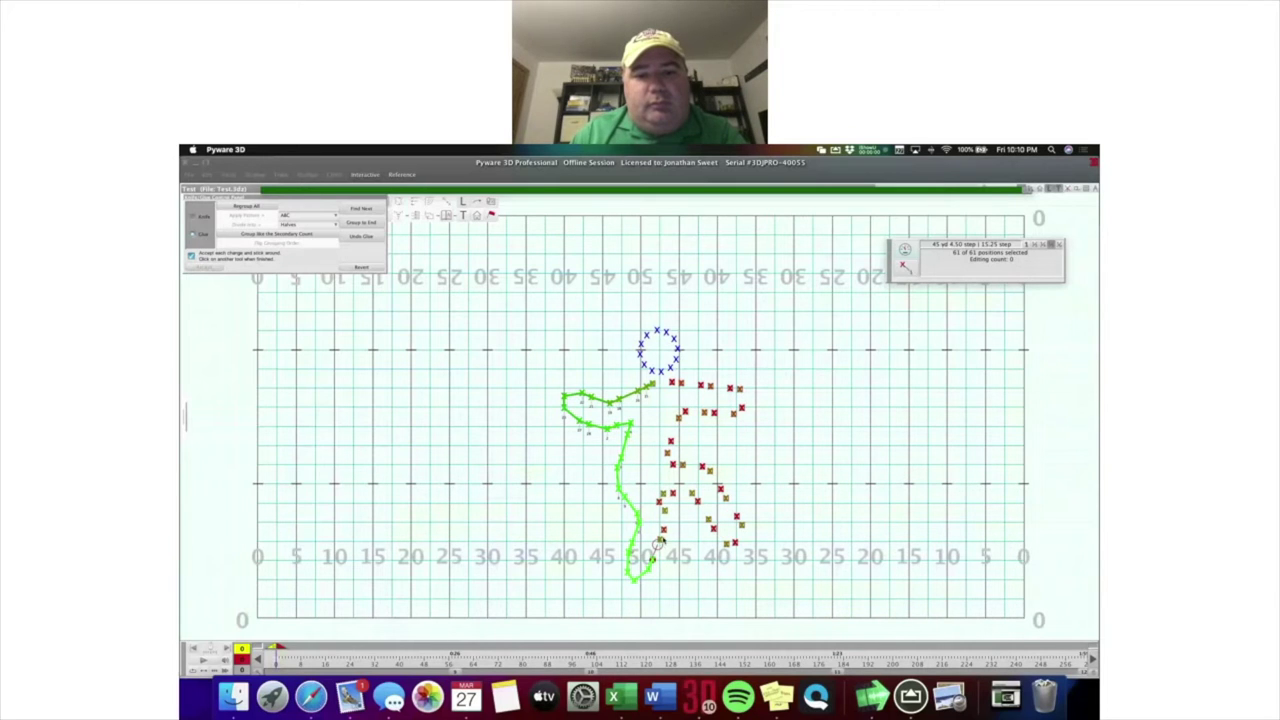
pyautogui.click(660, 501)
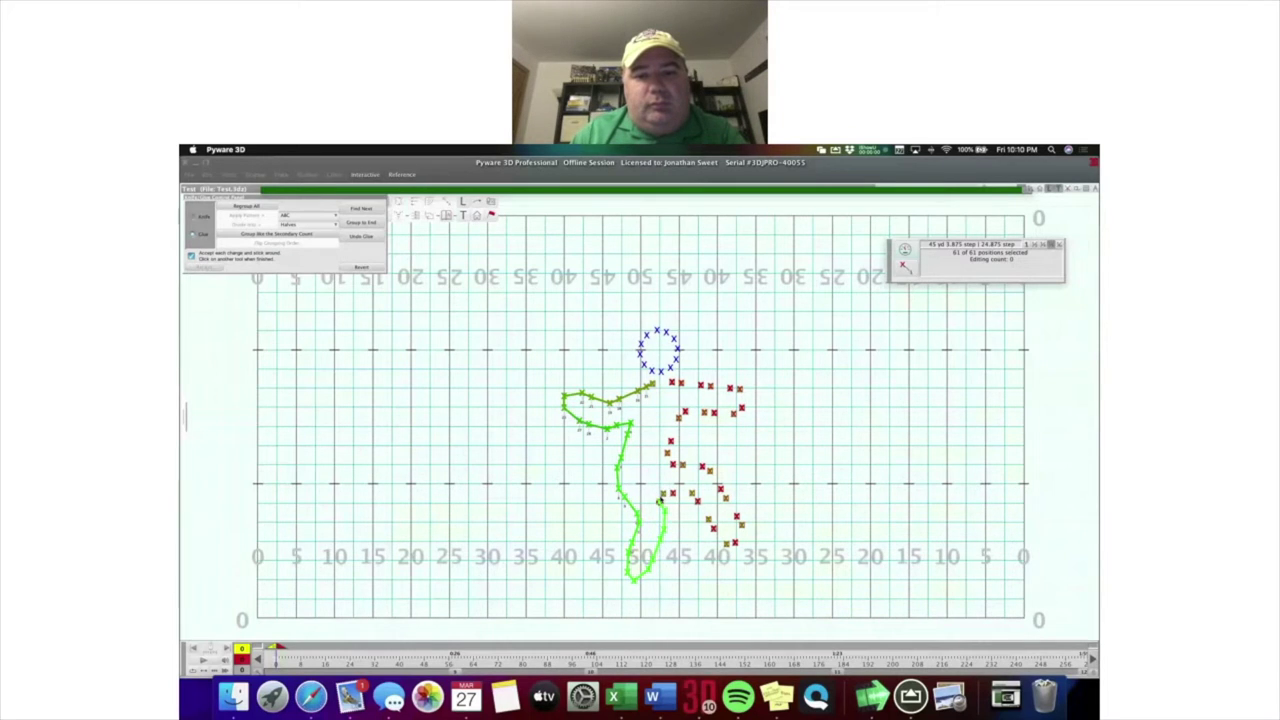
pyautogui.click(362, 209)
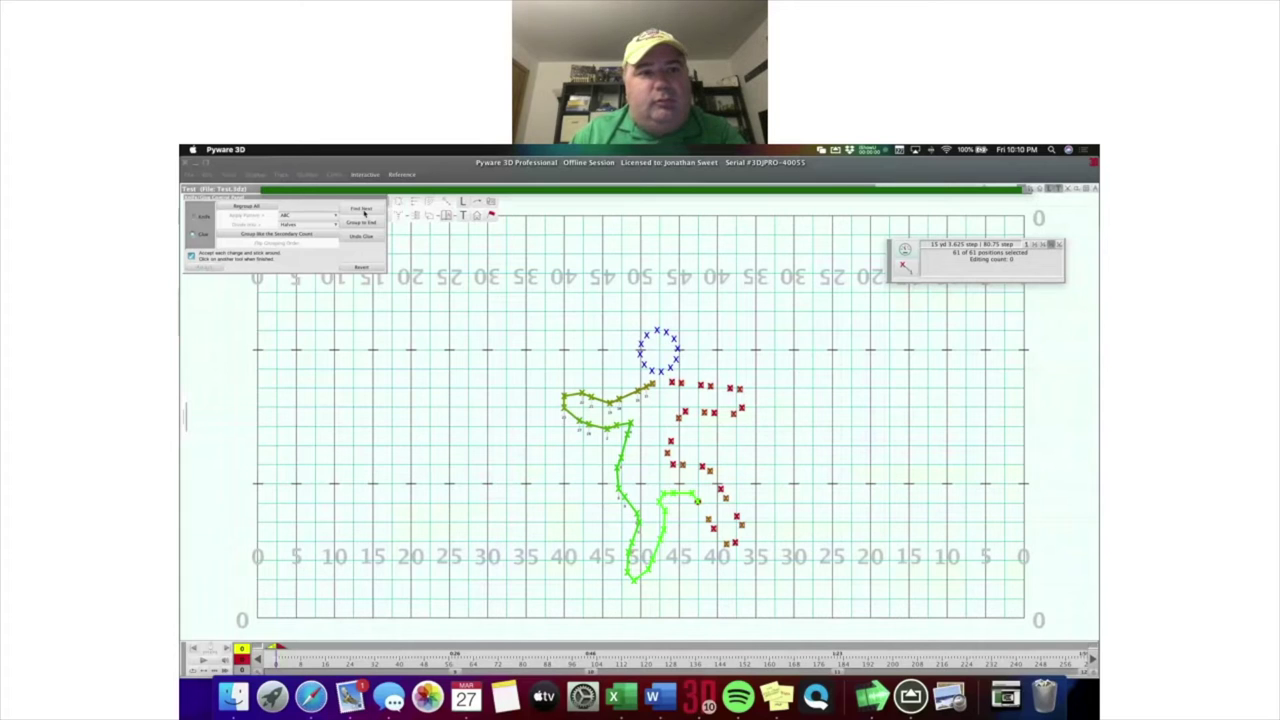
pyautogui.click(364, 211)
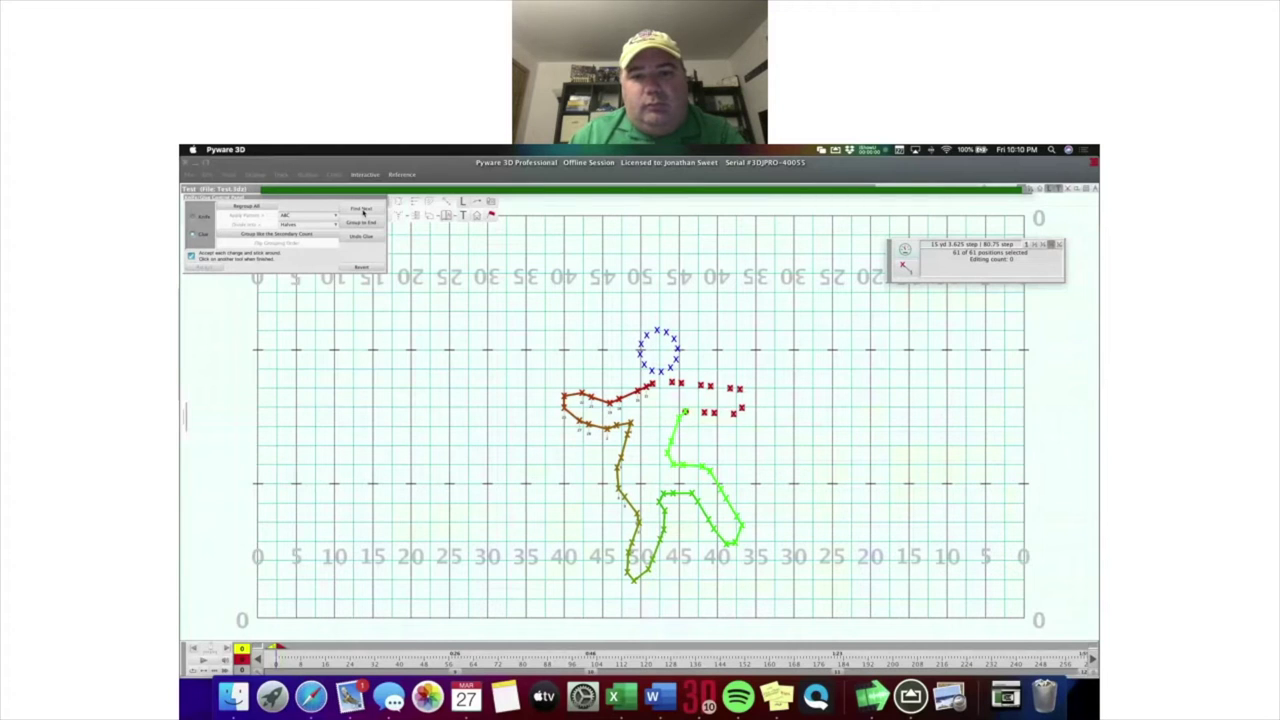
pyautogui.click(362, 209)
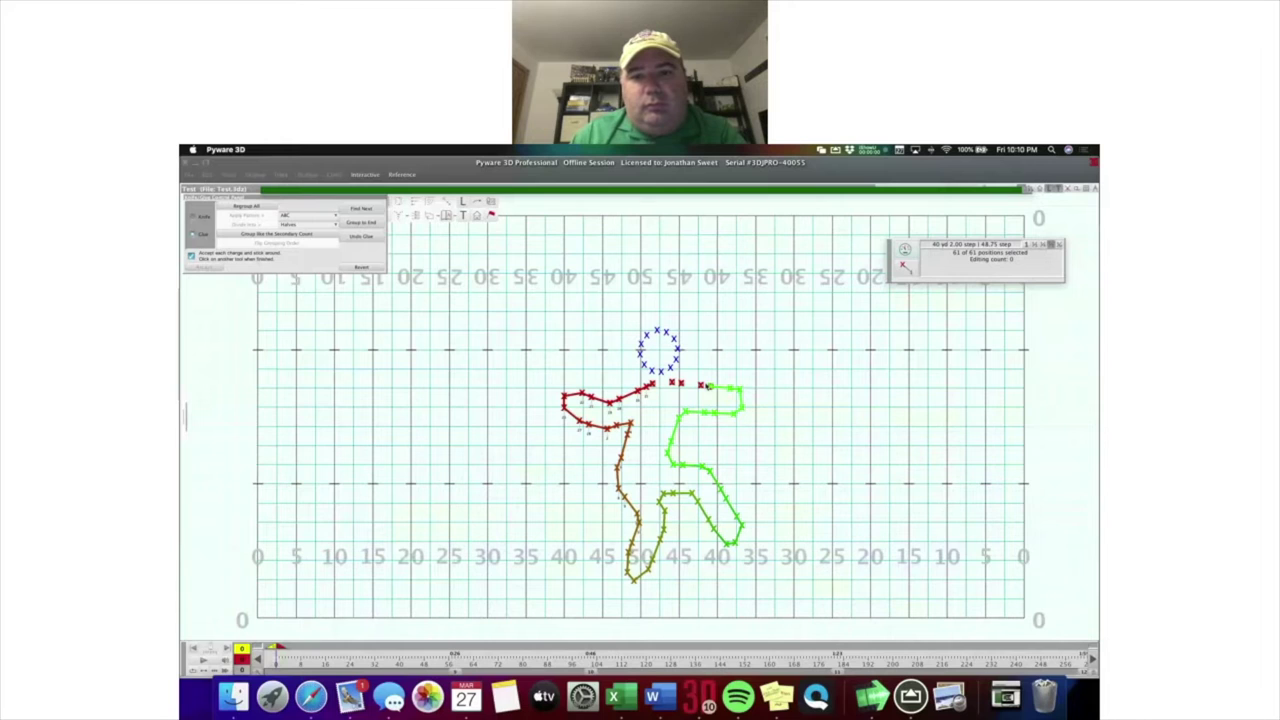
pyautogui.click(362, 209)
# Close Auto-Count and accept the outline with Curved Shape turned back on.
pyautogui.click(372, 206)
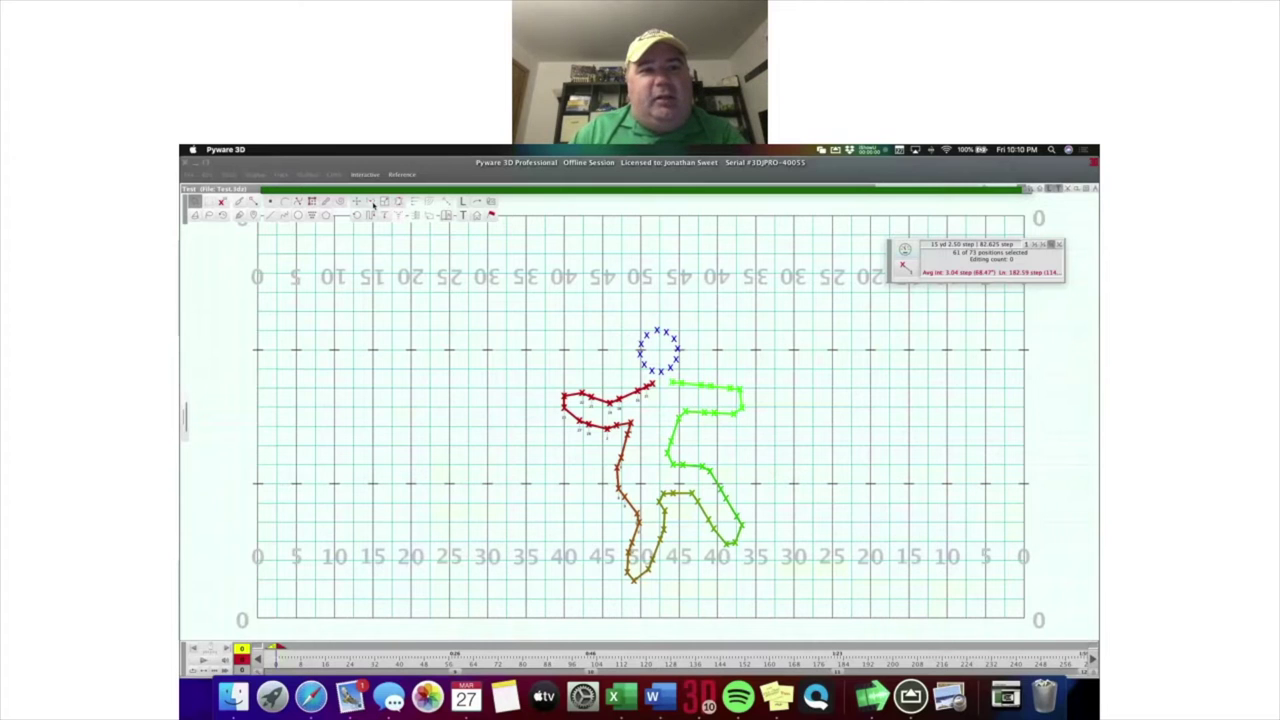
pyautogui.click(373, 206)
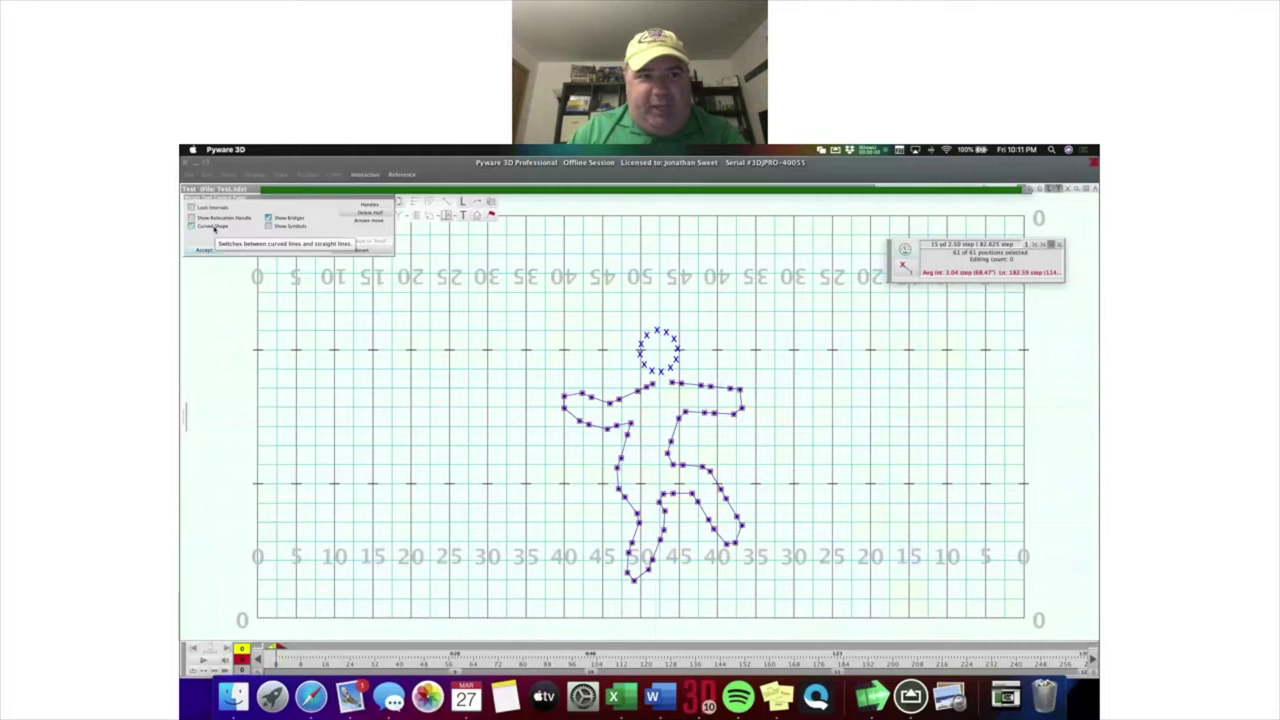
pyautogui.click(213, 228)
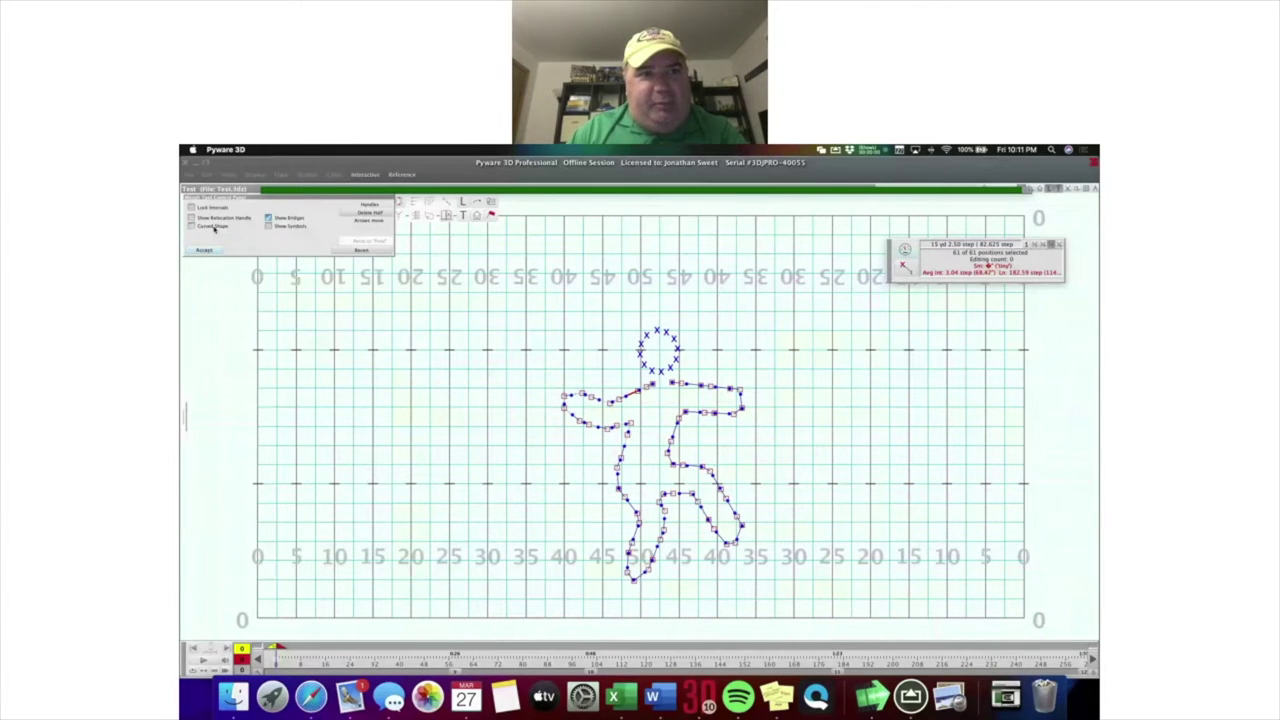
pyautogui.click(213, 228)
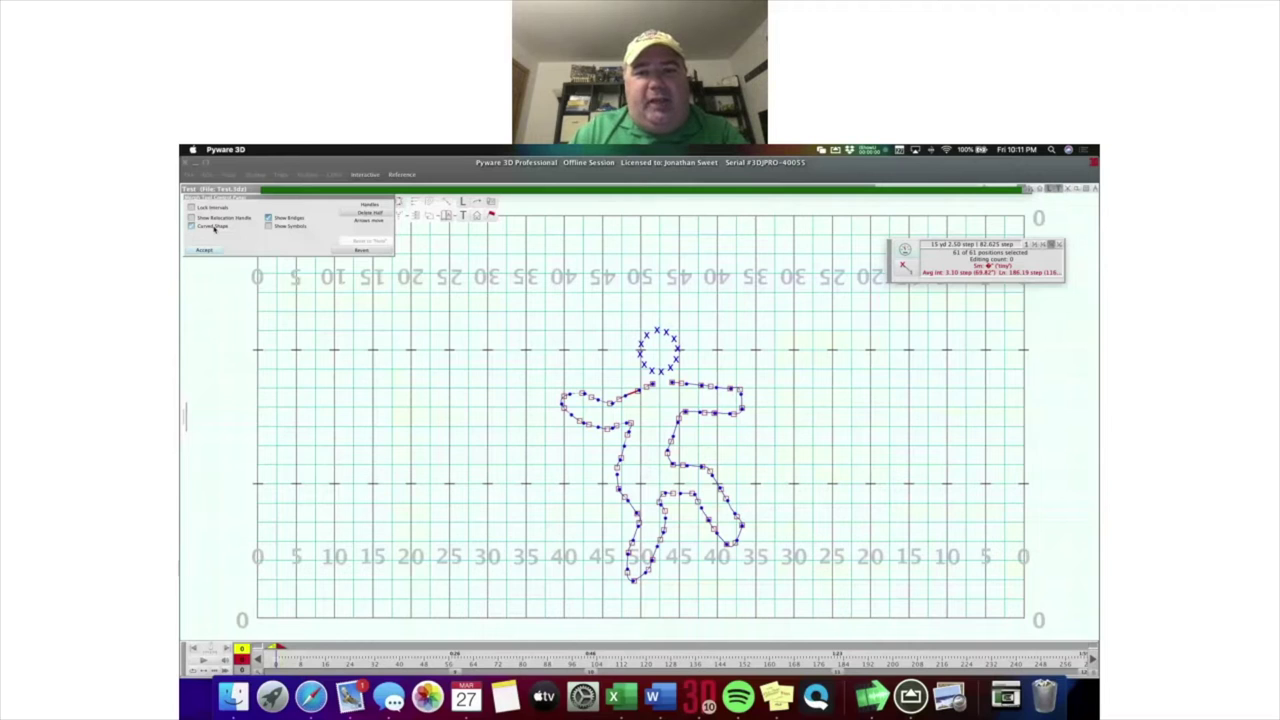
pyautogui.click(204, 249)
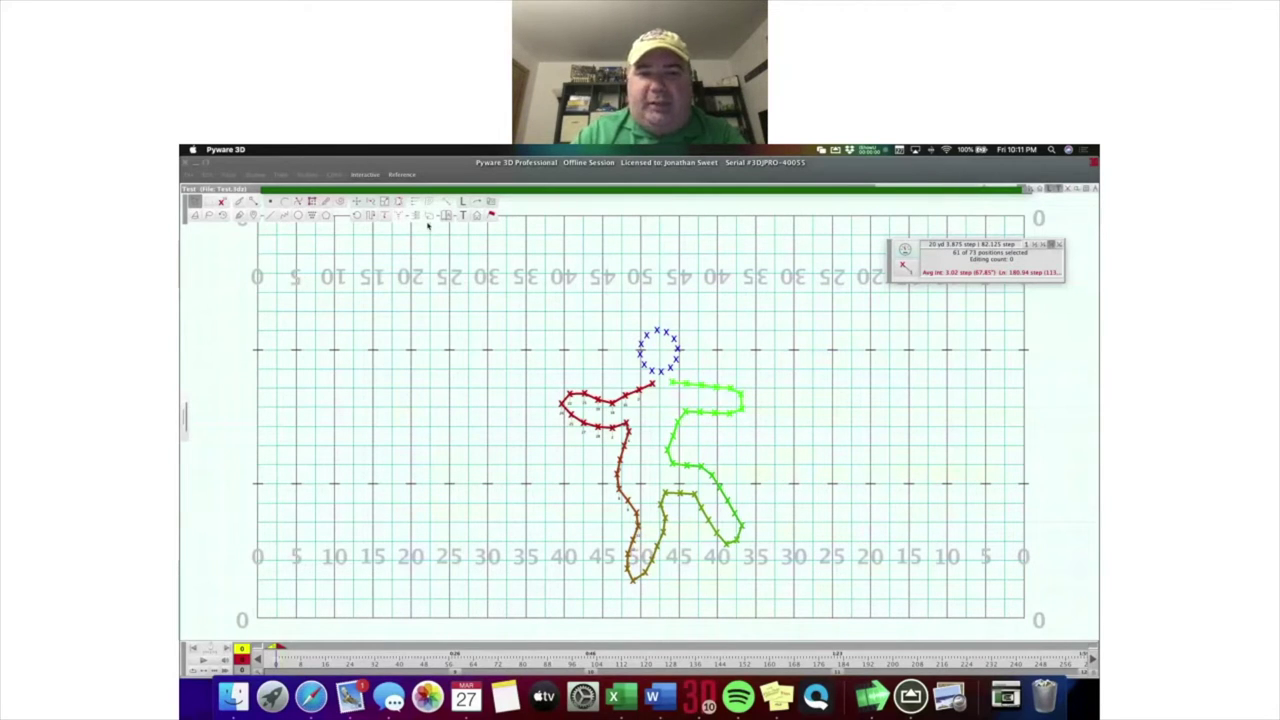
# Tighten the figure's body to about 2-step intervals with the scale tool.
pyautogui.click(385, 201)
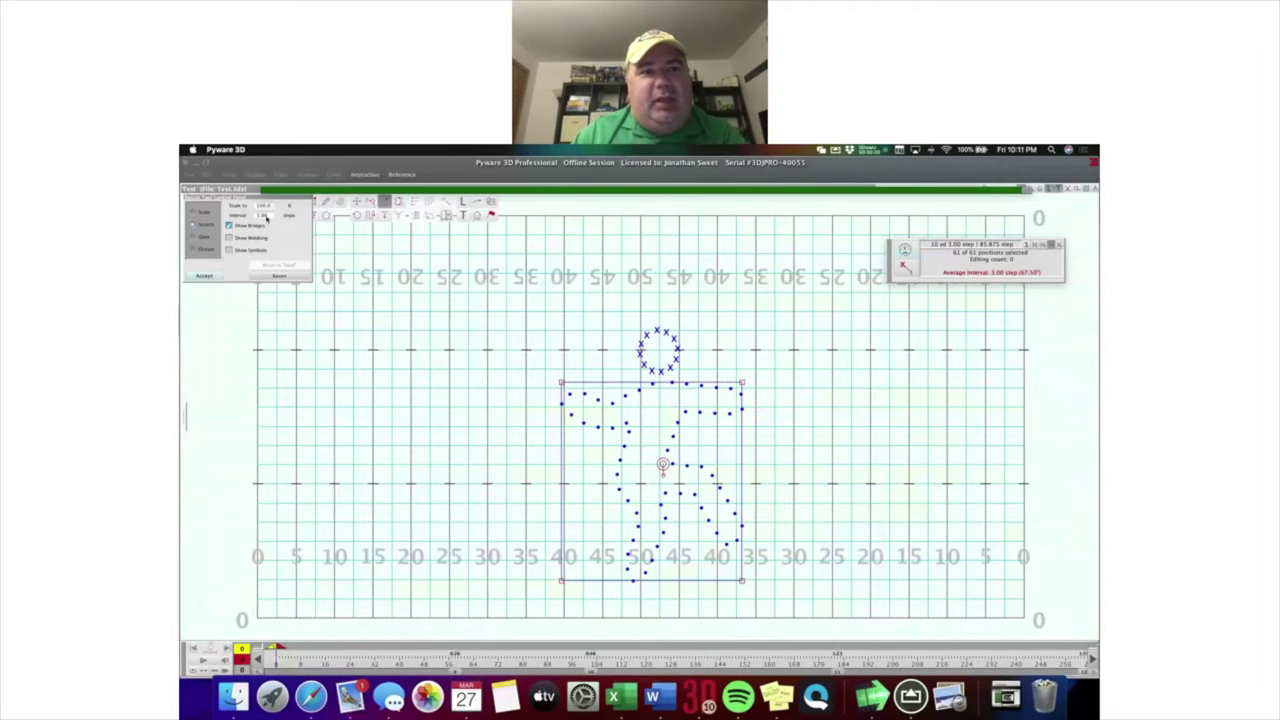
pyautogui.doubleClick(264, 216)
pyautogui.press('Return')
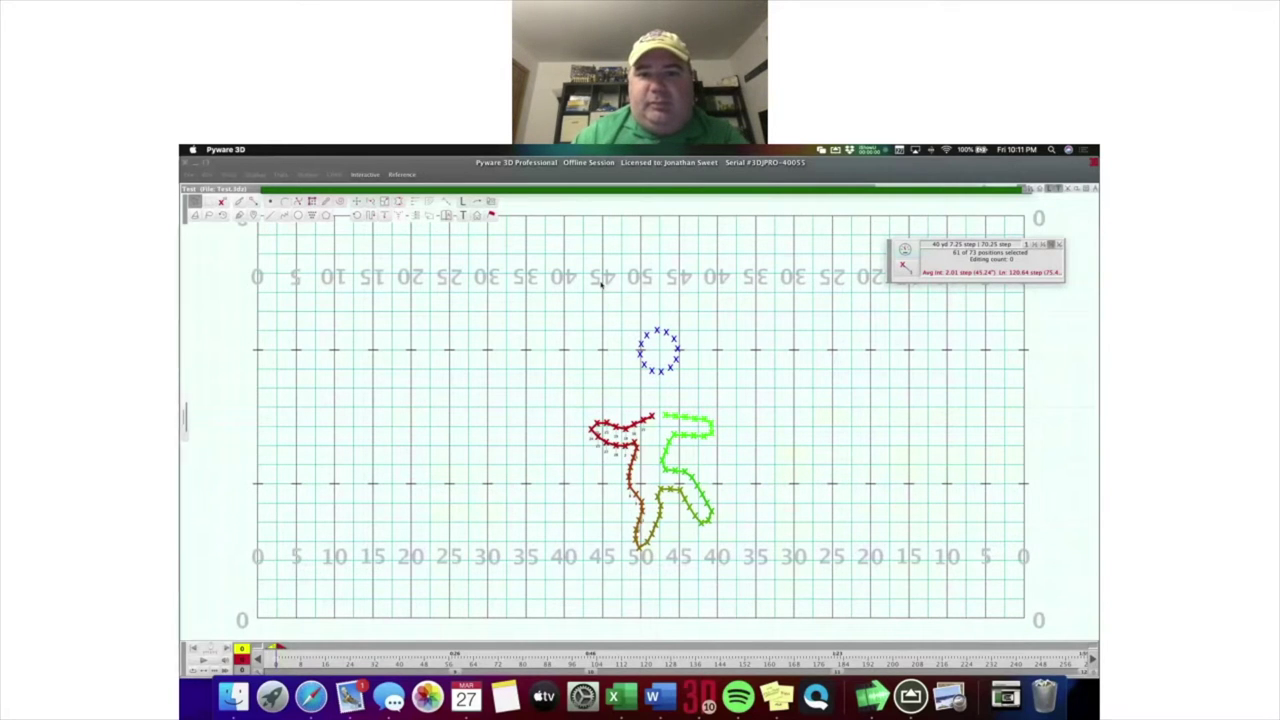
# Move the head down onto the body and view the figure in 3D Real View.
pyautogui.click(356, 202)
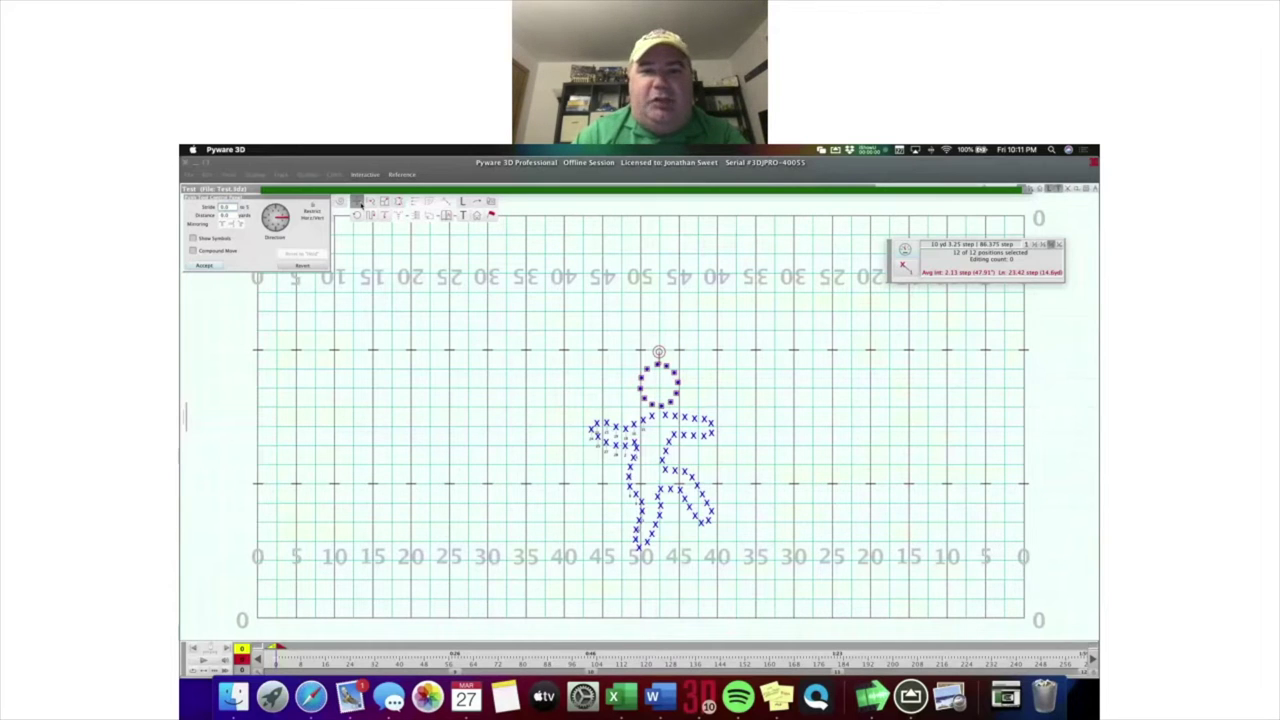
pyautogui.click(358, 203)
pyautogui.click(241, 215)
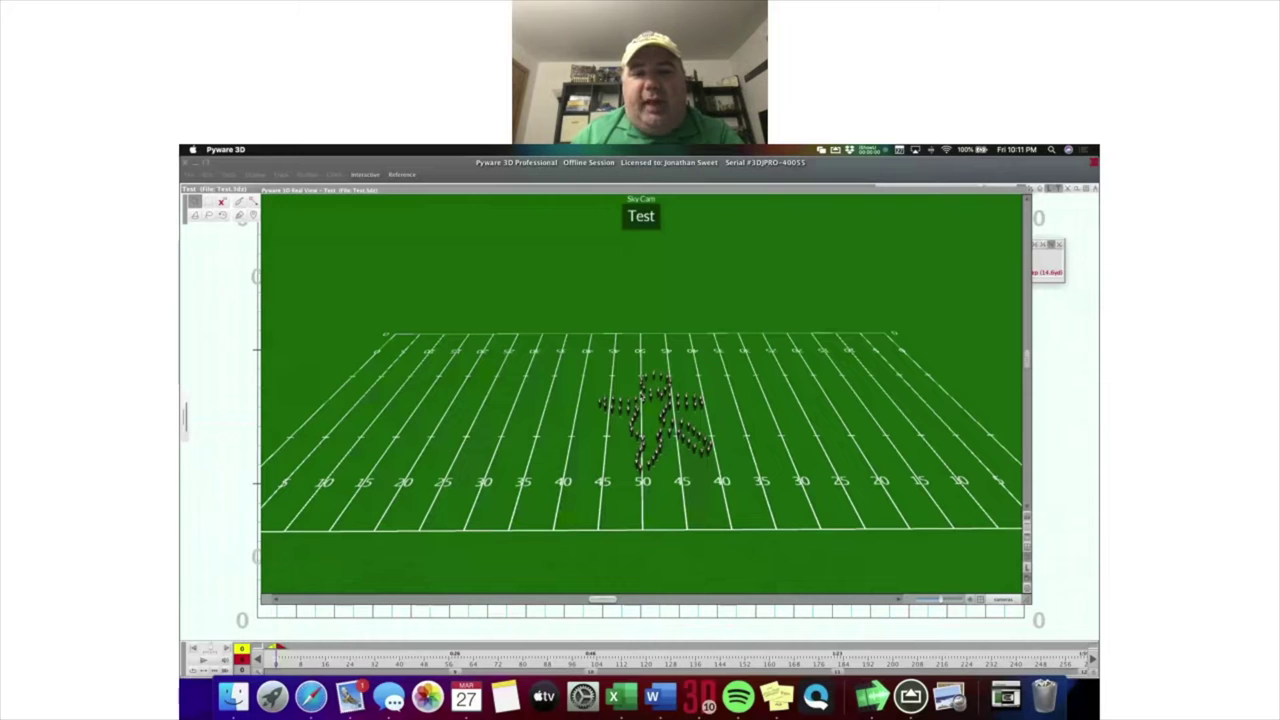
# Close the Real View to return to the stick figure on the 2D drill chart.
pyautogui.click(613, 190)
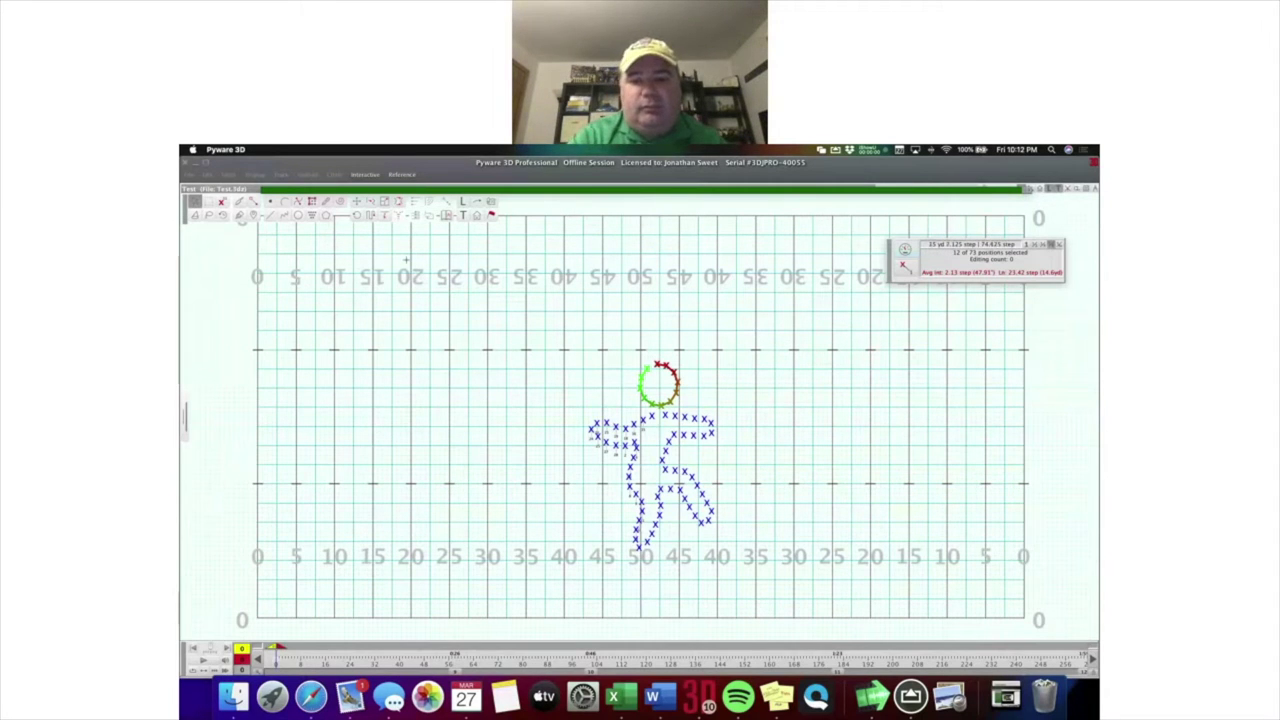
pyautogui.press('XF86AudioLowerVolume')
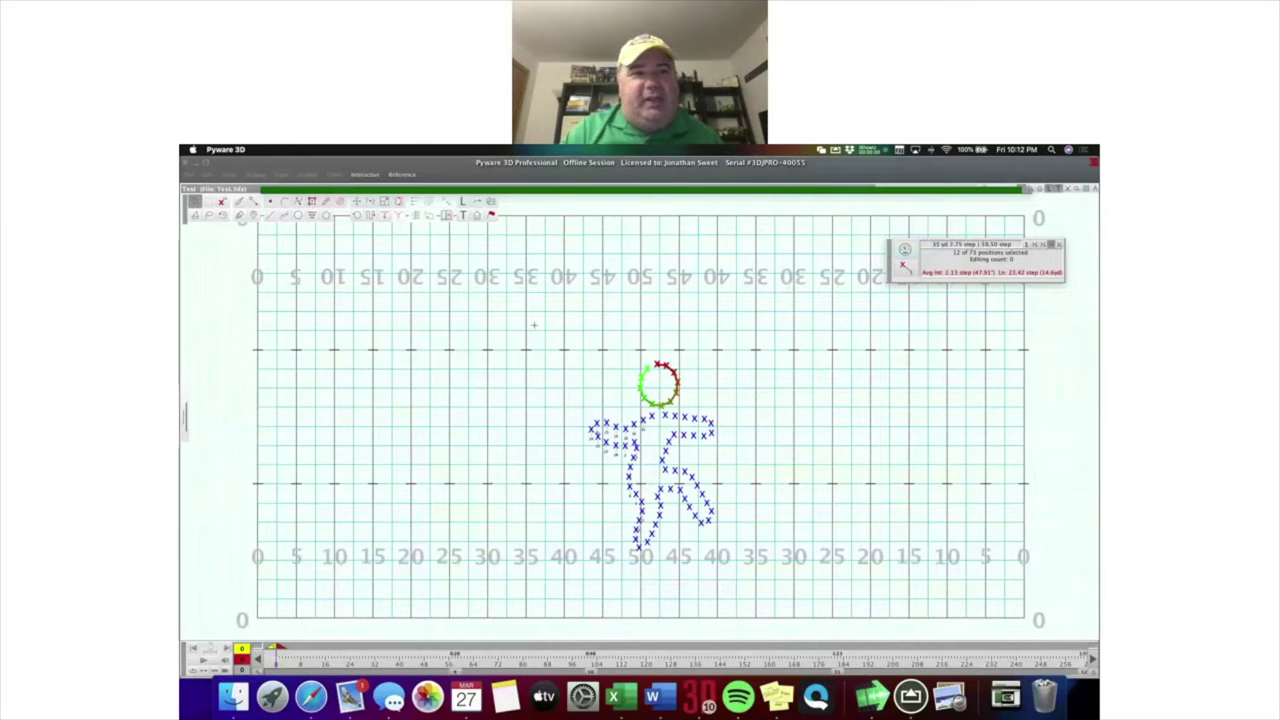
pyautogui.click(188, 175)
# Open the AAMB 2018 Beach - 1.3dz drill without saving changes to the test drill.
pyautogui.click(199, 195)
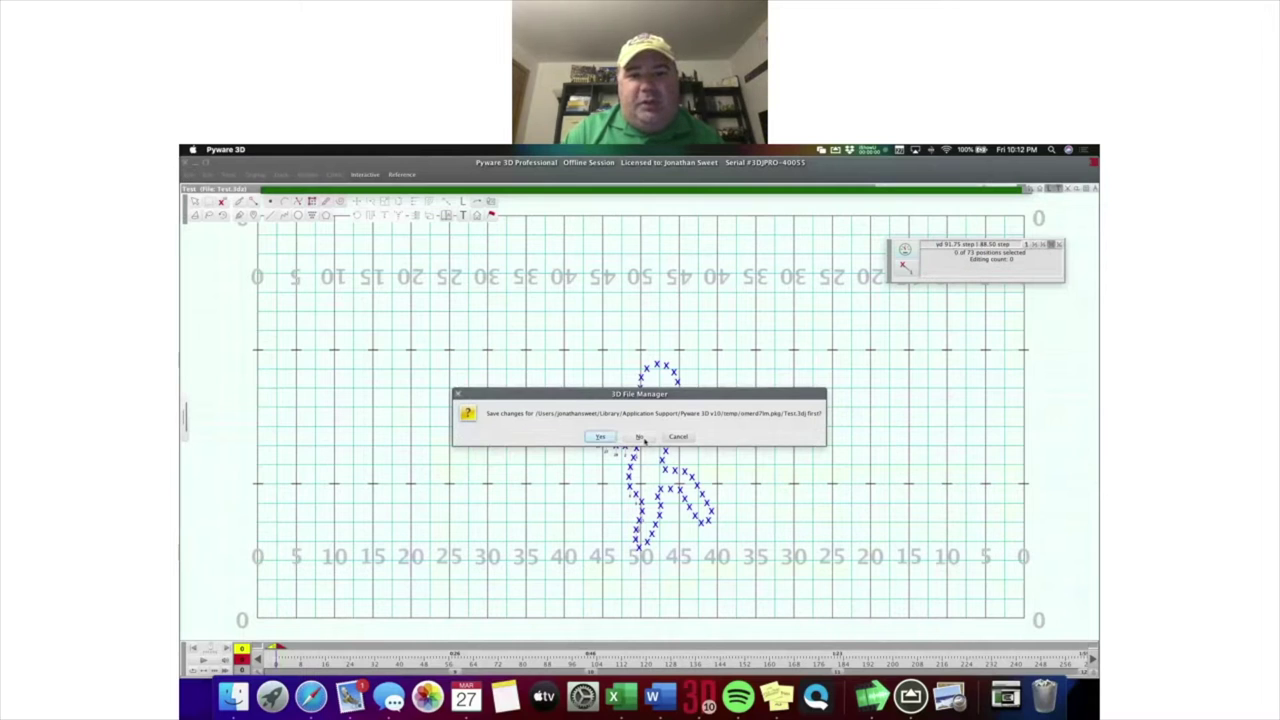
pyautogui.click(600, 437)
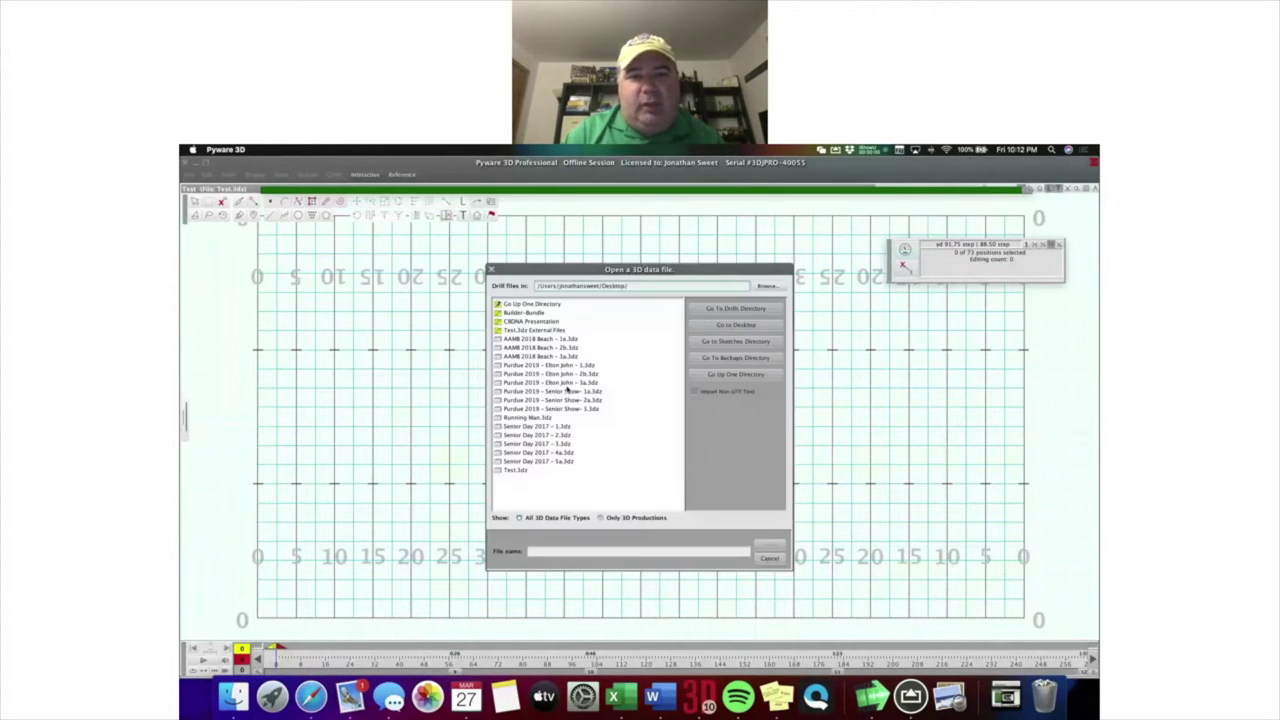
pyautogui.click(769, 556)
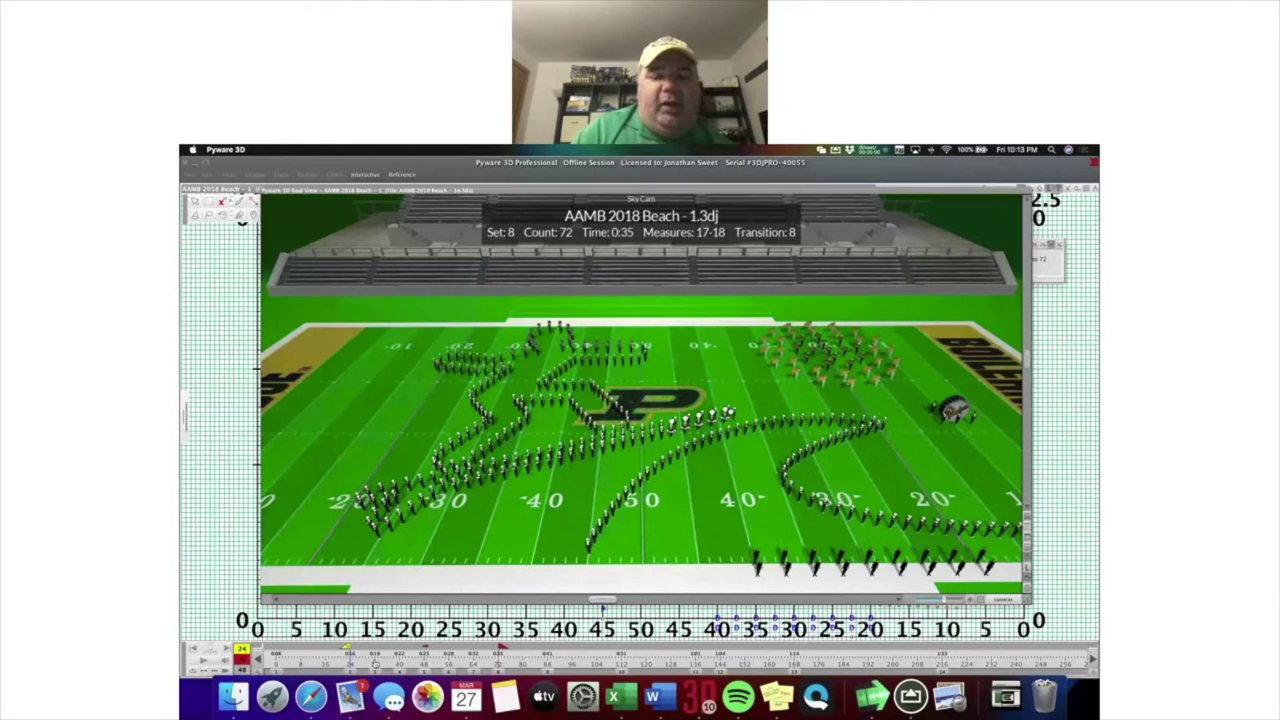
# Step the Beach drill through Sets 4, 6, 9, 10 and 11 in Real View.
pyautogui.click(398, 662)
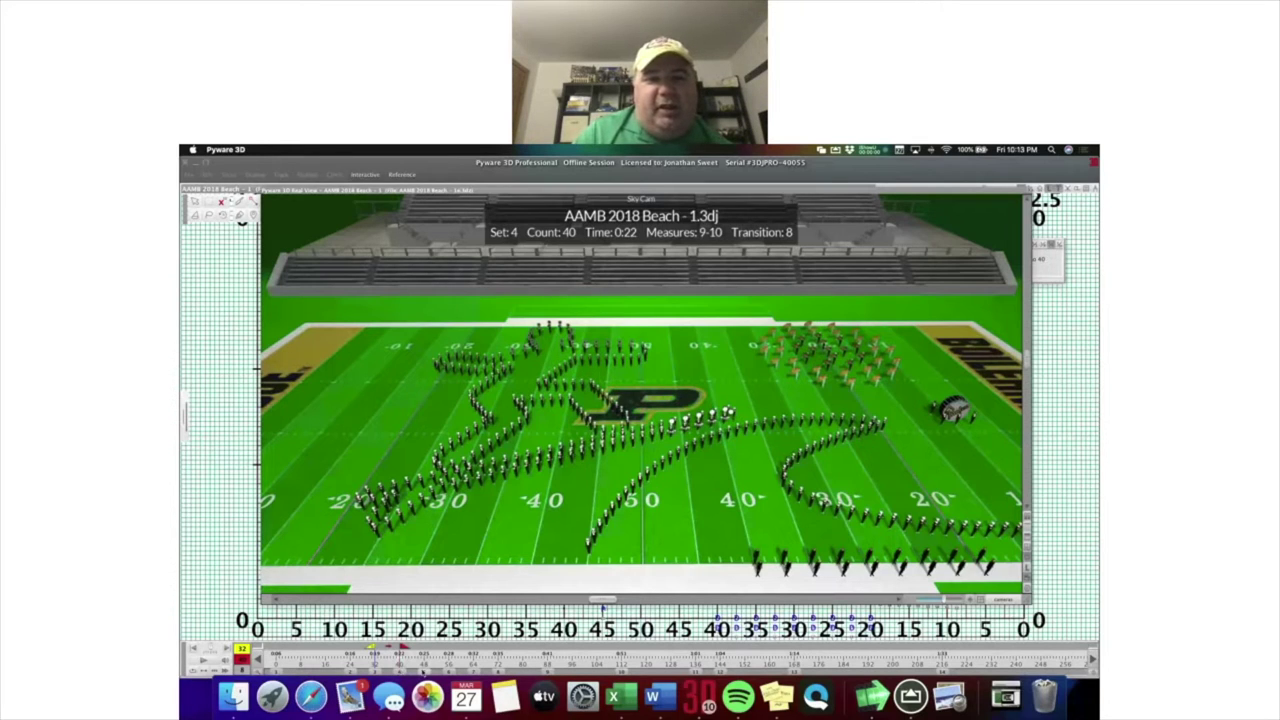
pyautogui.click(452, 666)
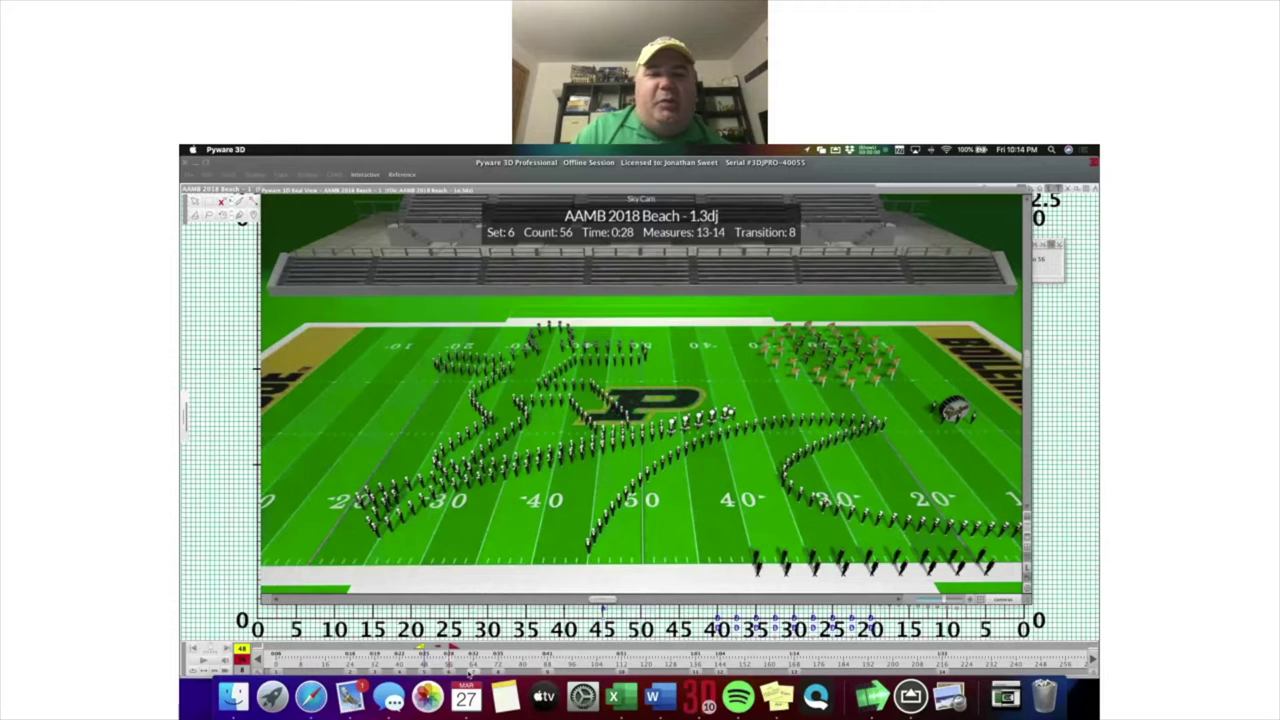
pyautogui.hotkey('ctrl', 'Up')
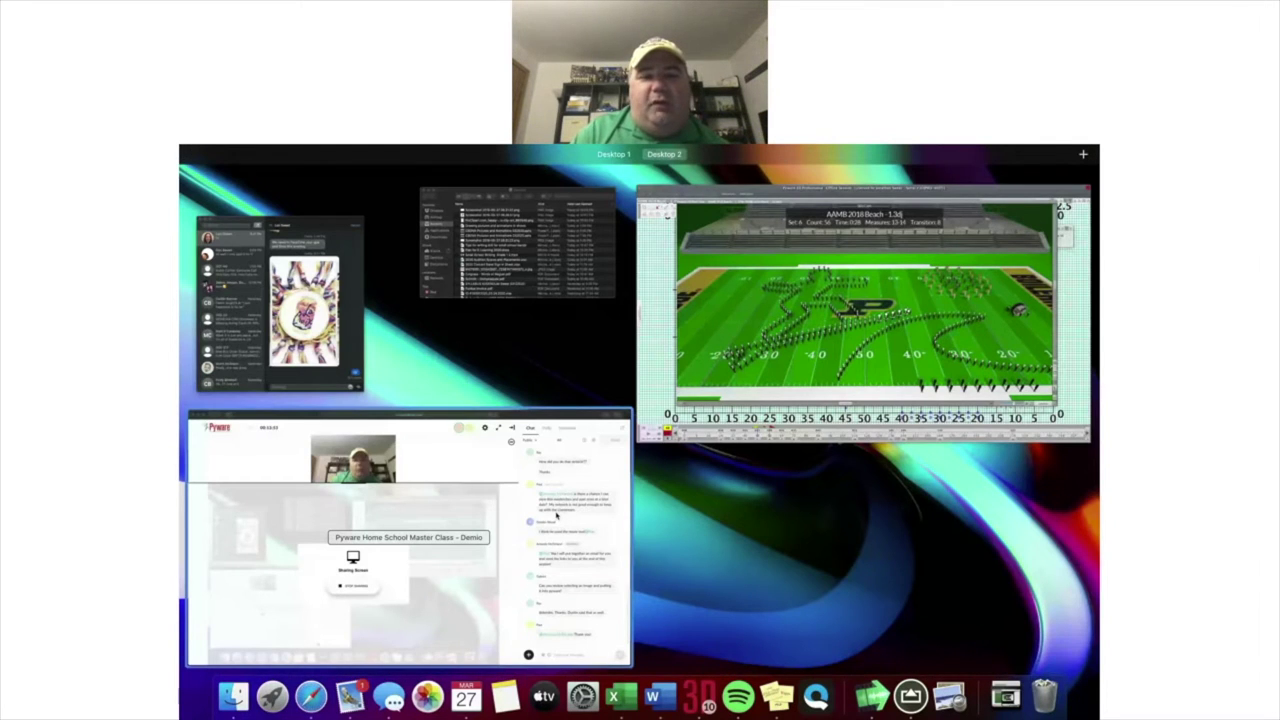
pyautogui.click(697, 366)
pyautogui.click(546, 662)
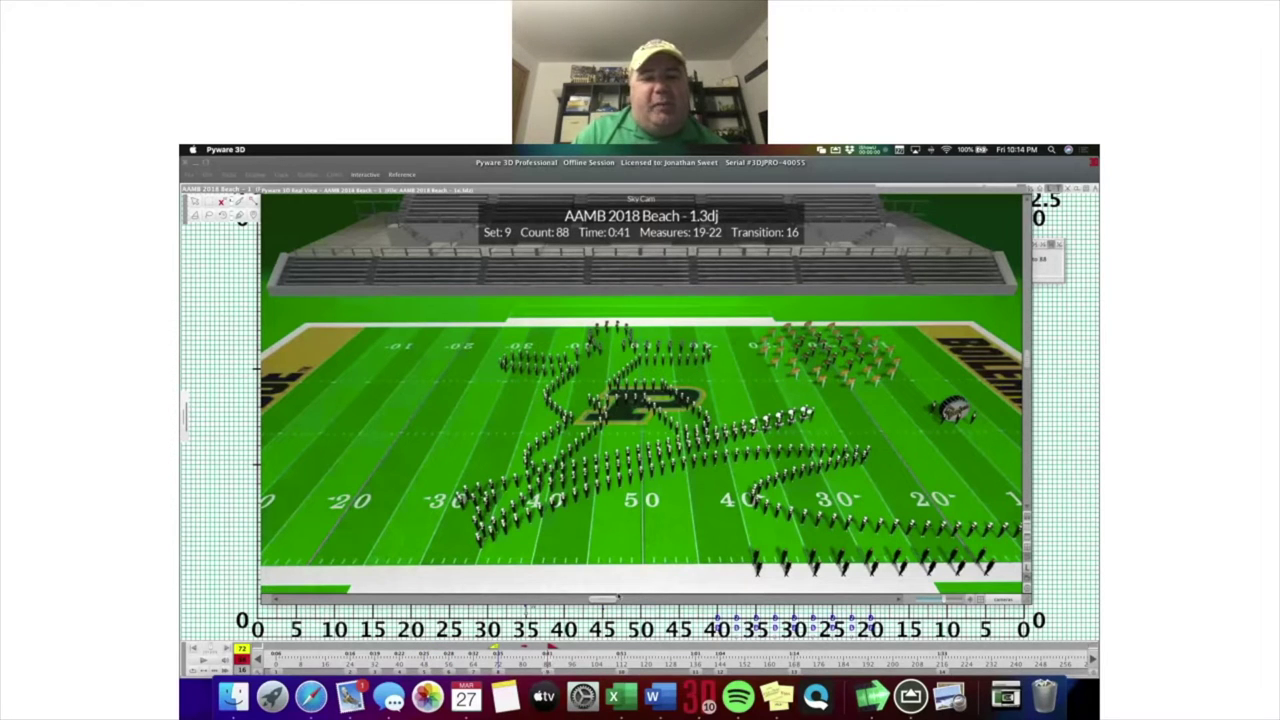
pyautogui.press('Right')
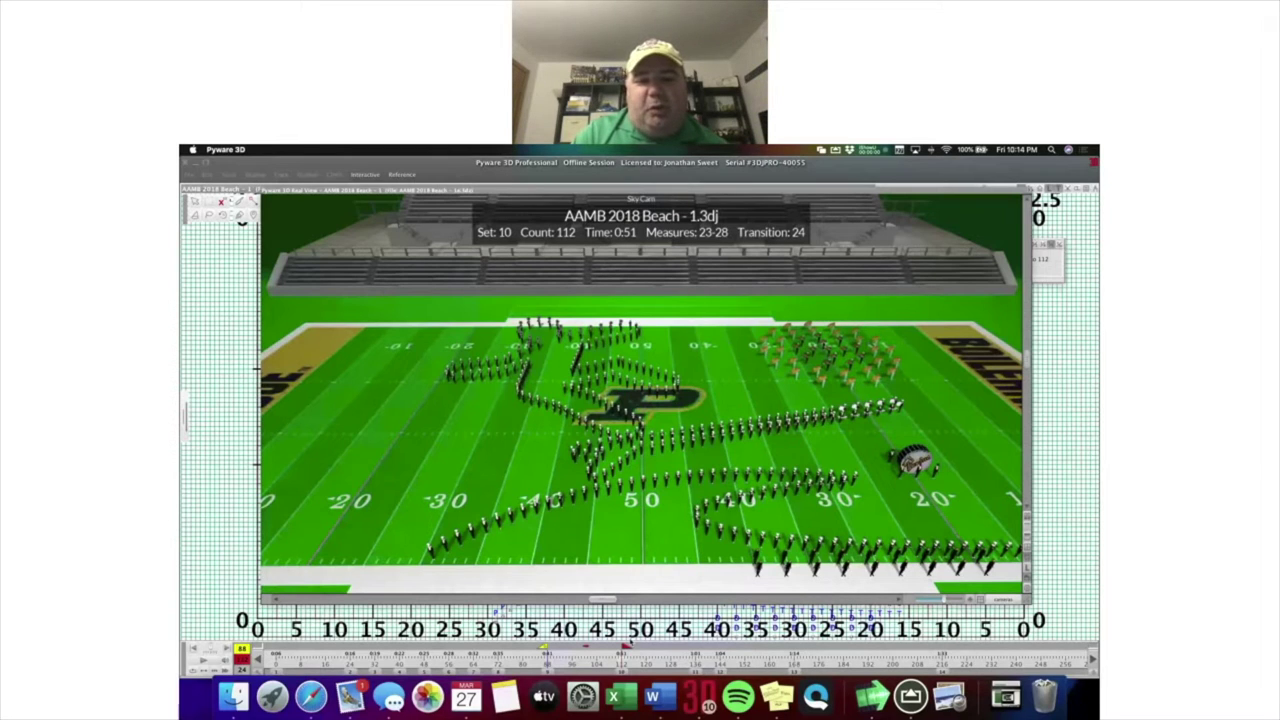
pyautogui.click(696, 668)
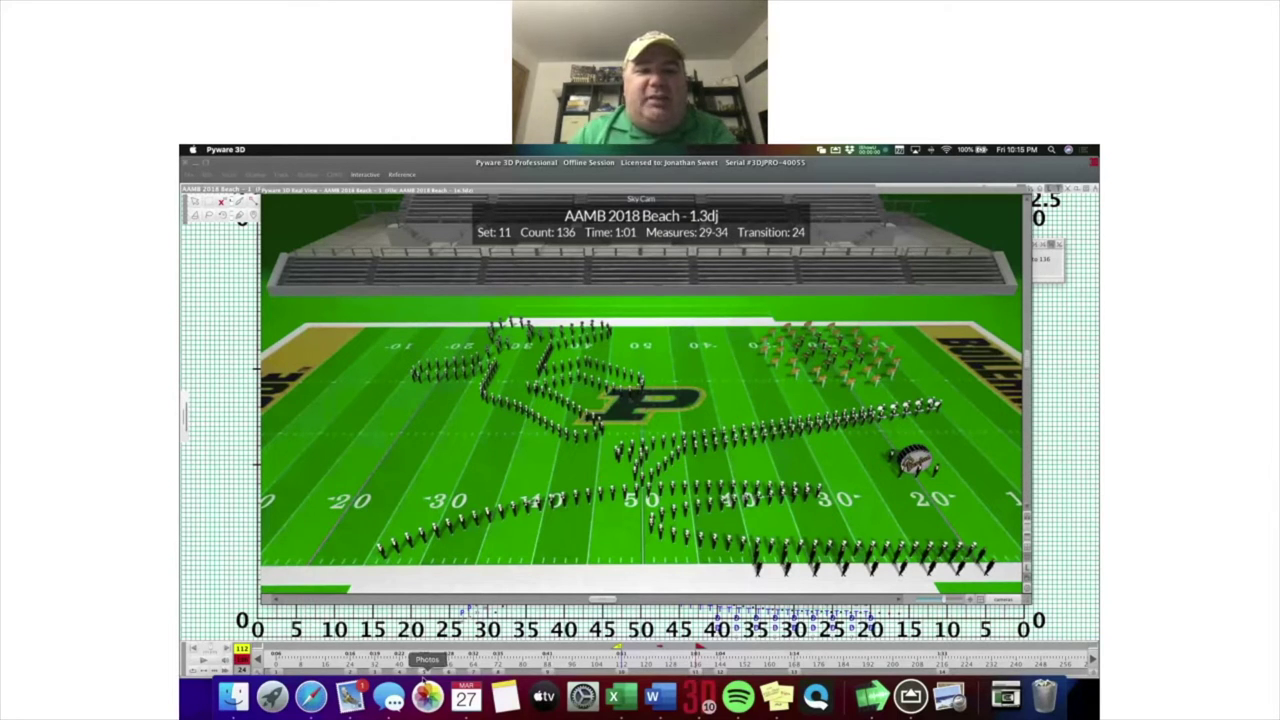
# Jump the Beach drill back to Set 3, count 32.
pyautogui.click(378, 658)
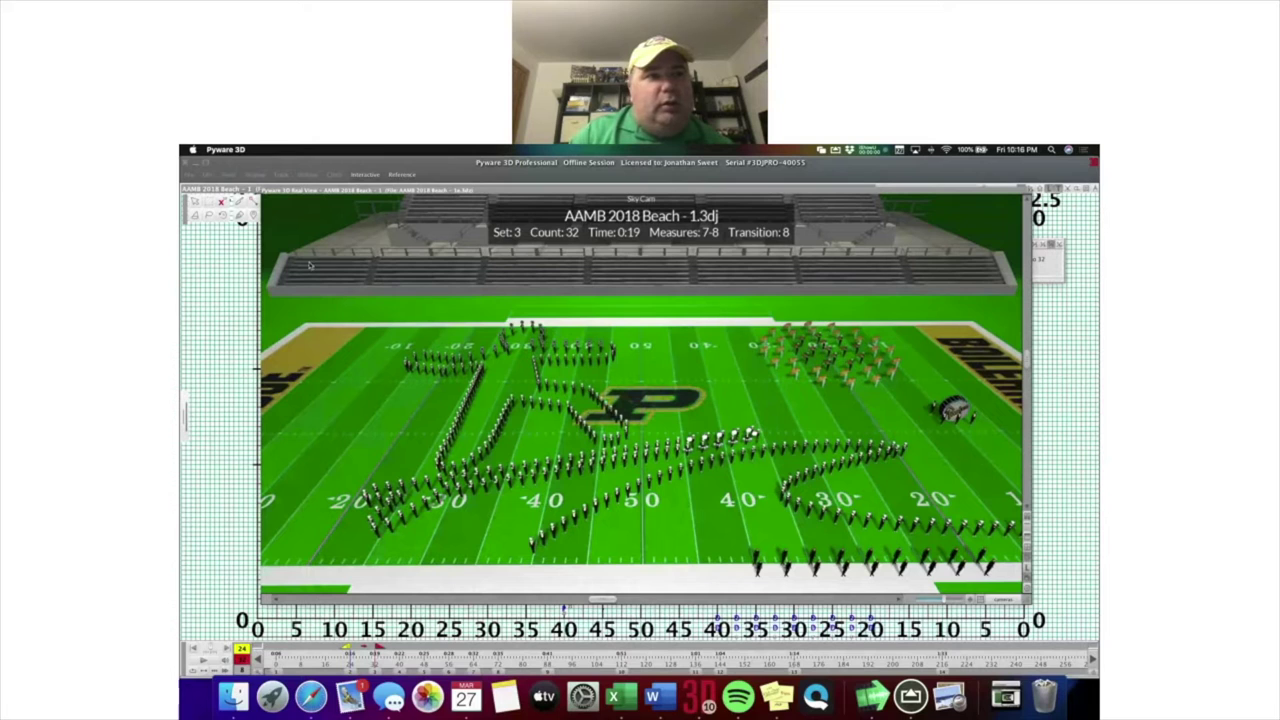
# Switch to another application, leaving the drill at Set 3, count 32.
pyautogui.press('super+Tab')
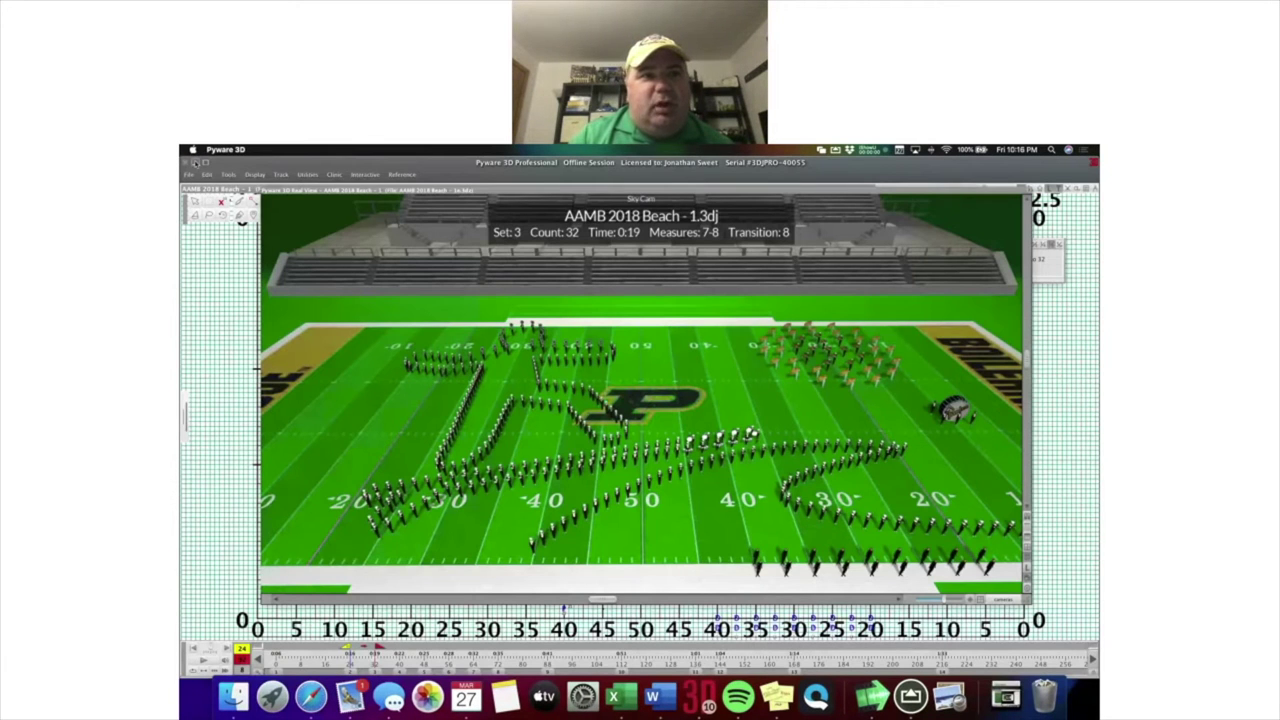
# Minimize Pyware 3D and open CBDNA Pictures and Animations 032020.pptx from Finder's Recents.
pyautogui.click(196, 162)
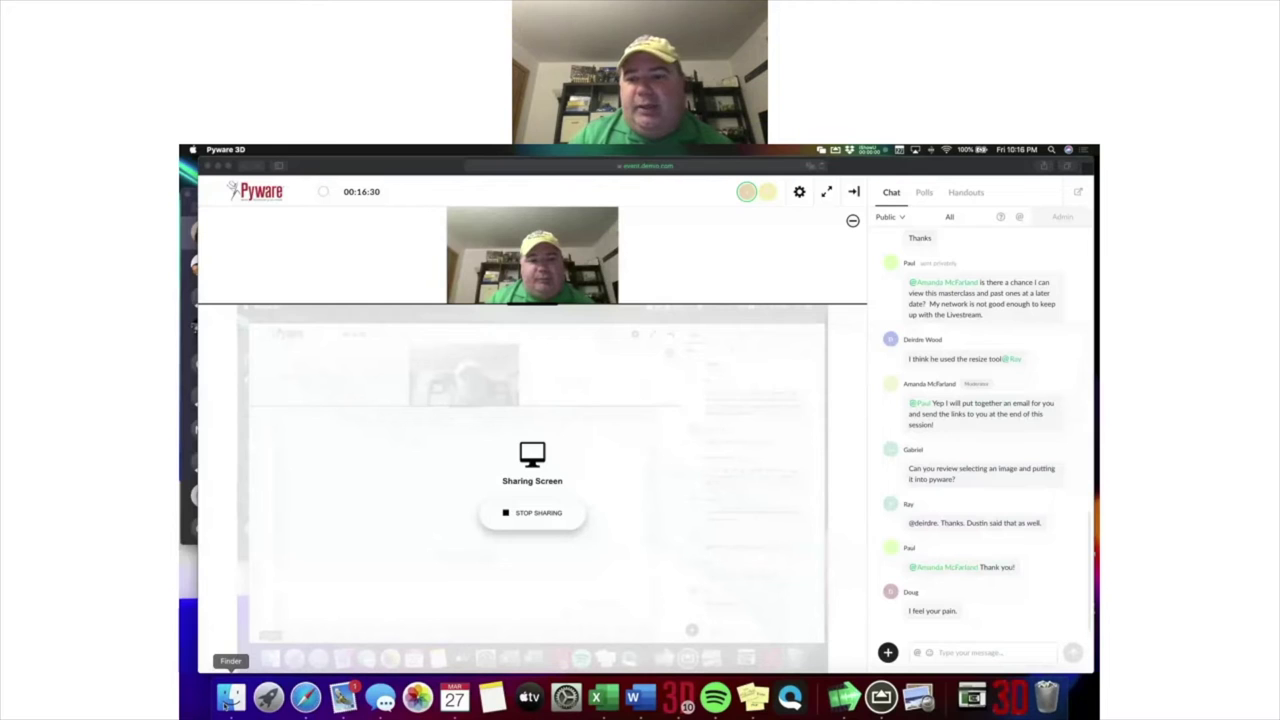
pyautogui.click(230, 697)
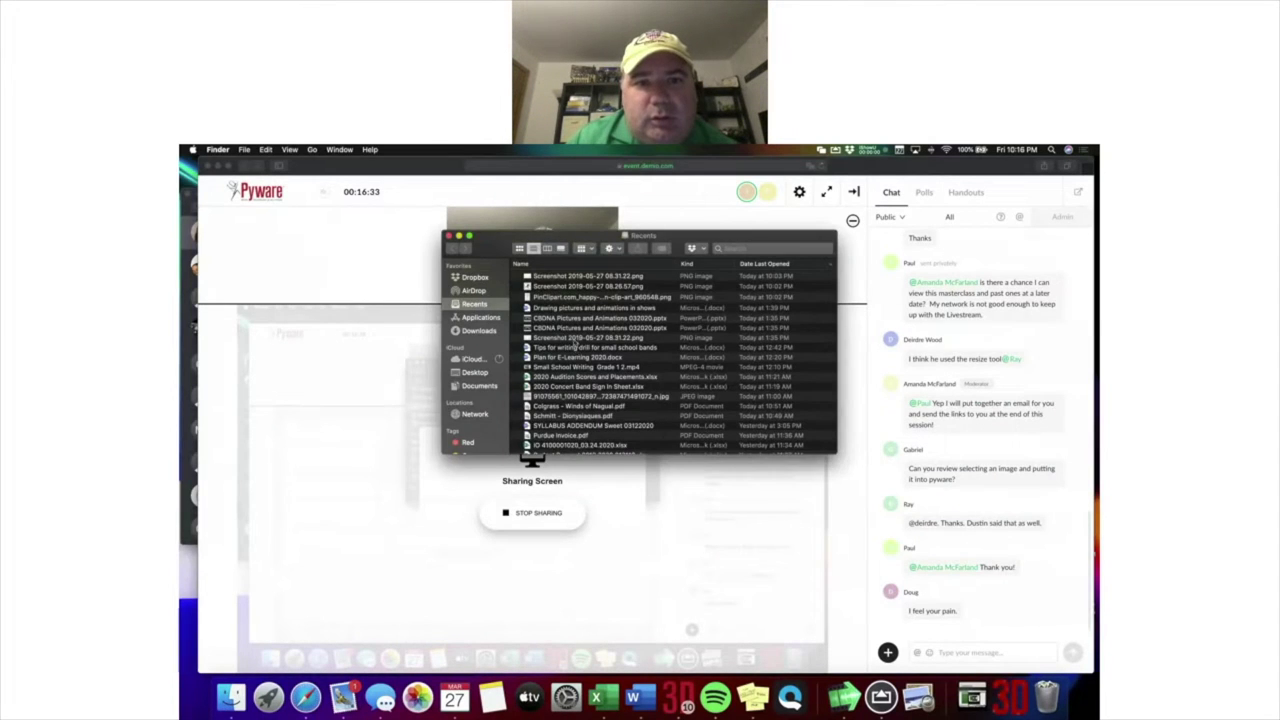
pyautogui.click(574, 329)
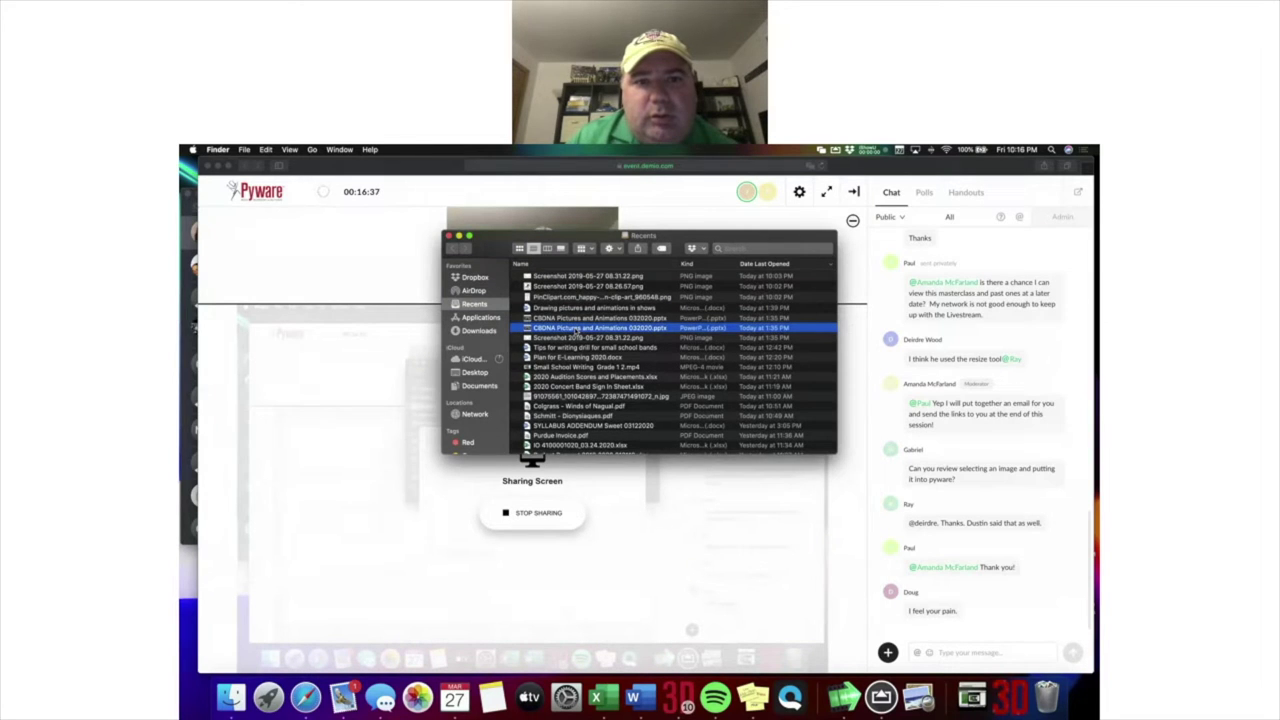
pyautogui.doubleClick(576, 330)
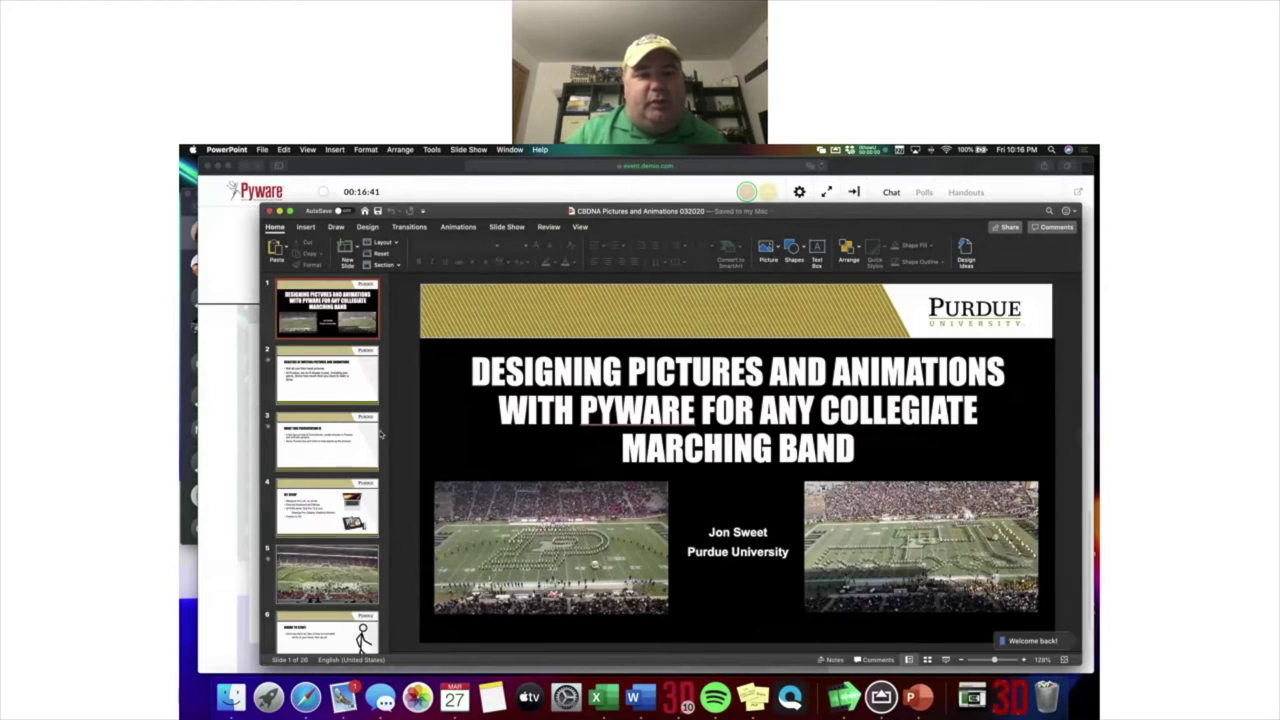
# Scroll the thumbnails and display slide 17 about where to get props.
pyautogui.scroll(-10, 378, 440)
pyautogui.scroll(-8, 375, 450)
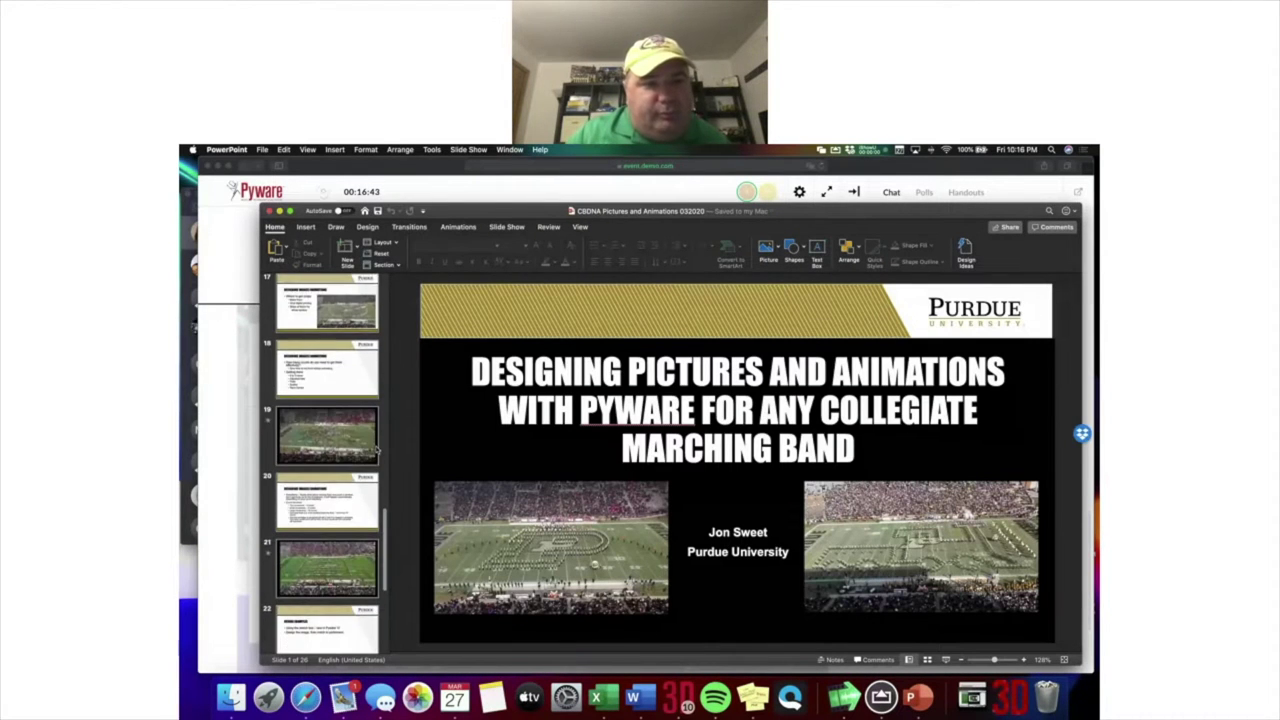
pyautogui.scroll(-3, 374, 446)
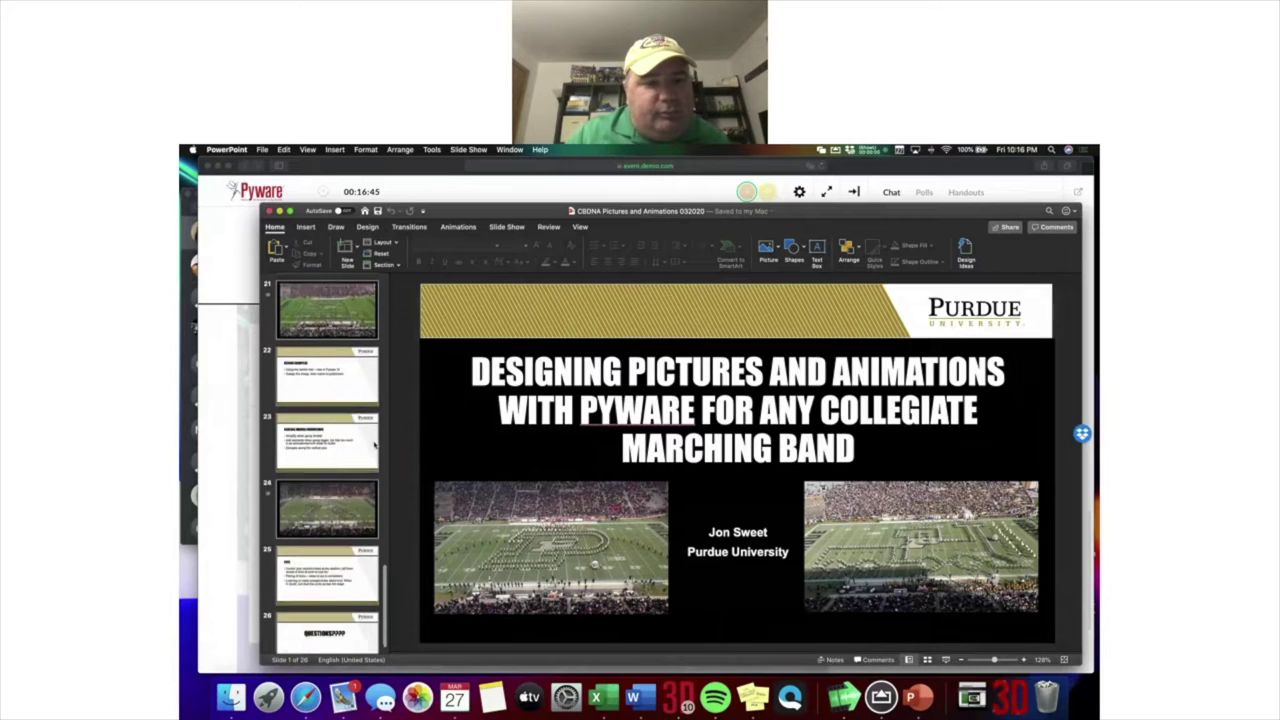
pyautogui.scroll(-1, 372, 440)
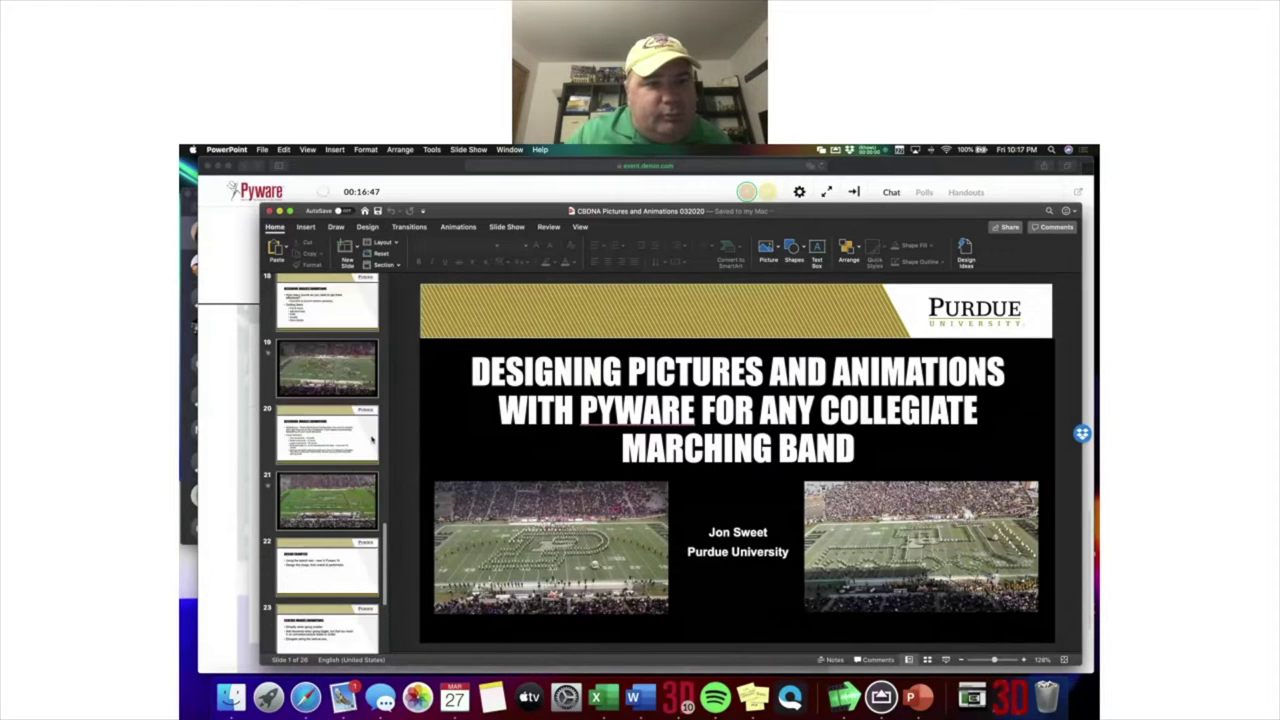
pyautogui.scroll(5, 370, 435)
pyautogui.click(362, 419)
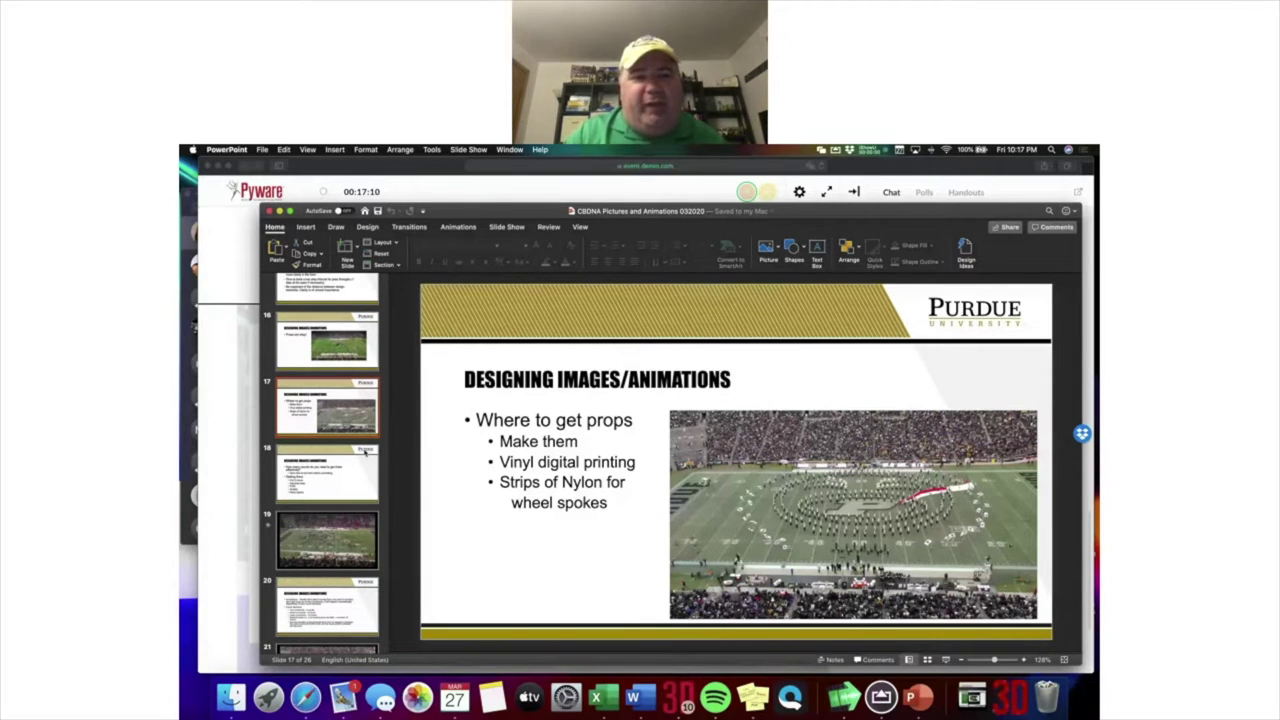
# Display slide 16, 'Props are okay!', then bring the webinar page to the front.
pyautogui.scroll(1, 365, 451)
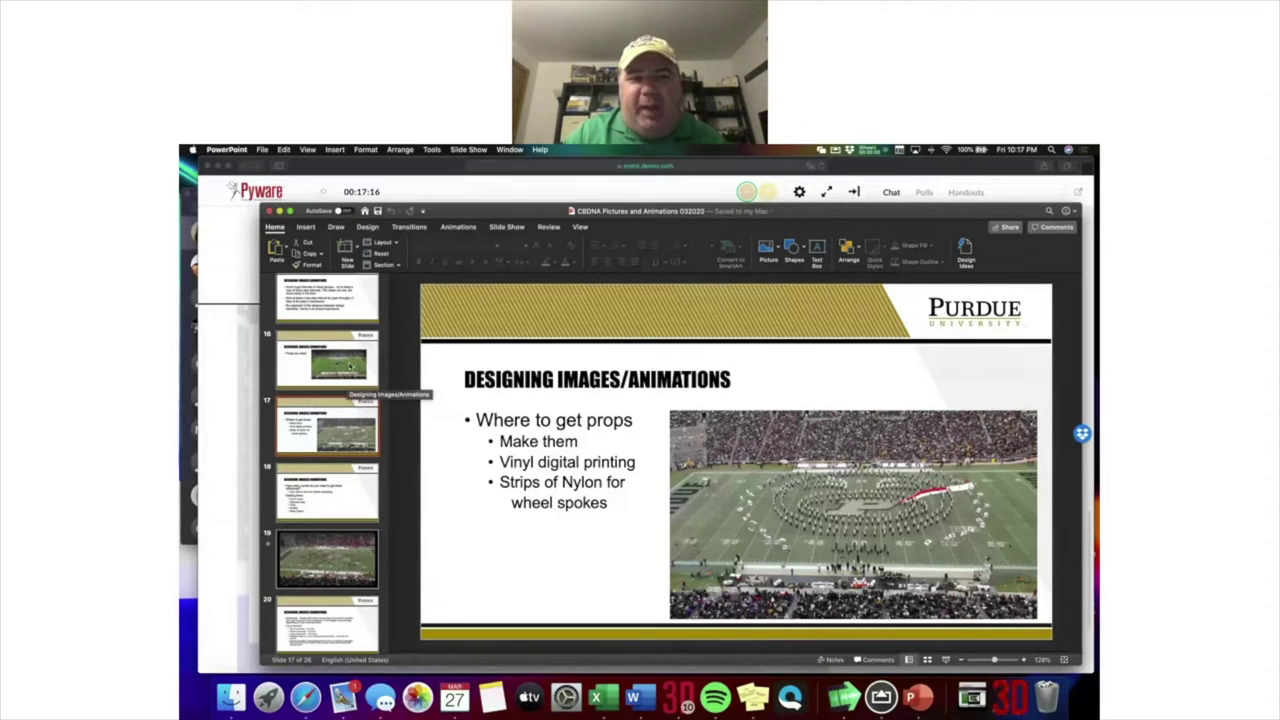
pyautogui.click(350, 367)
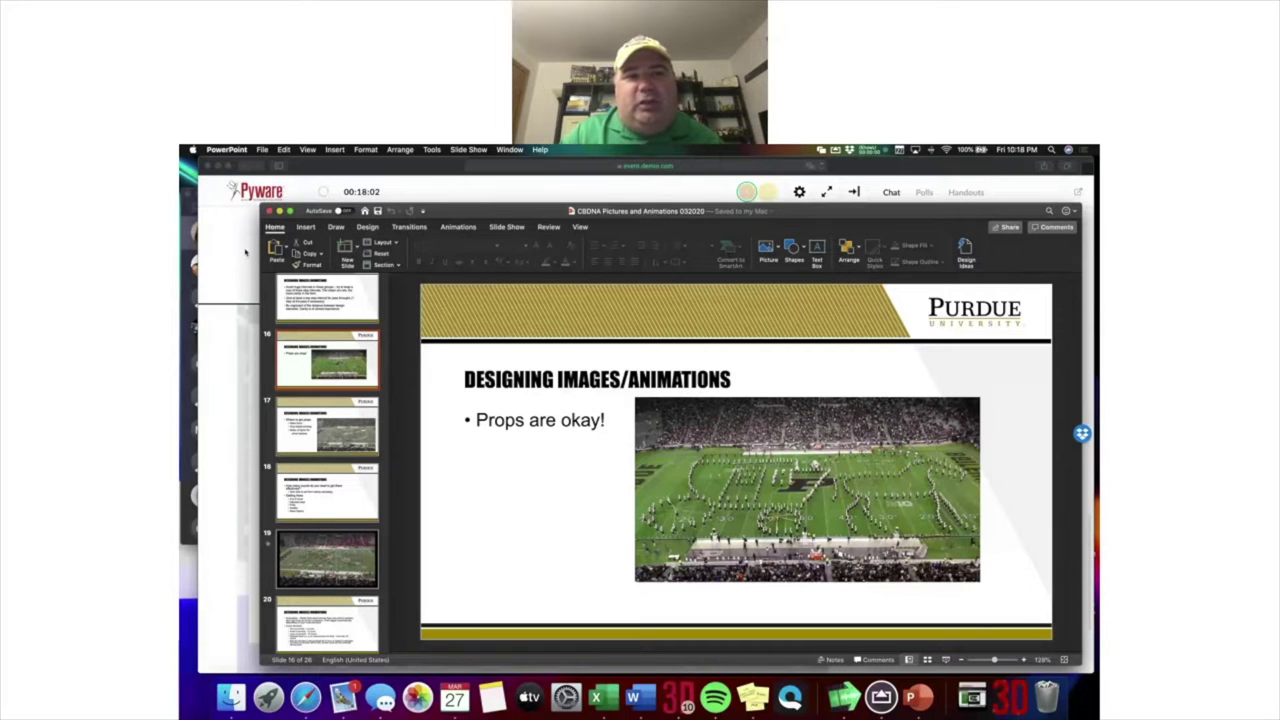
pyautogui.click(245, 252)
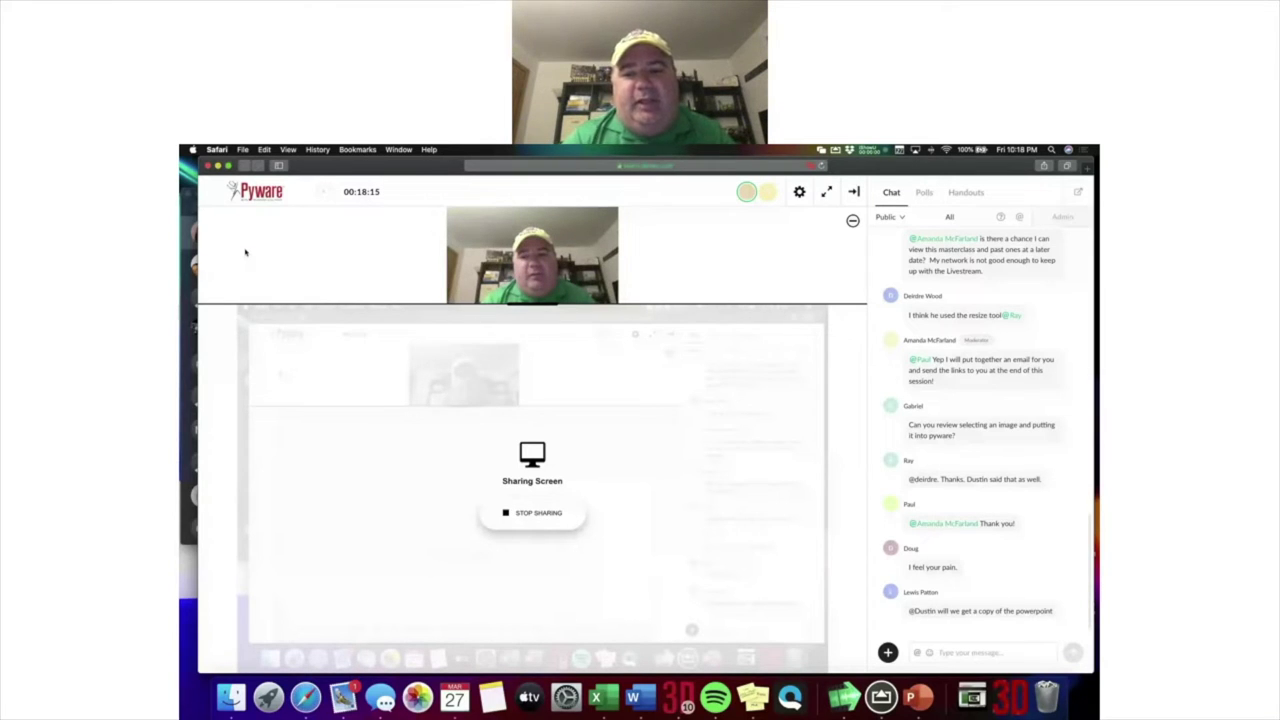
# Switch the webinar side panel to the Handouts tab.
pyautogui.click(964, 193)
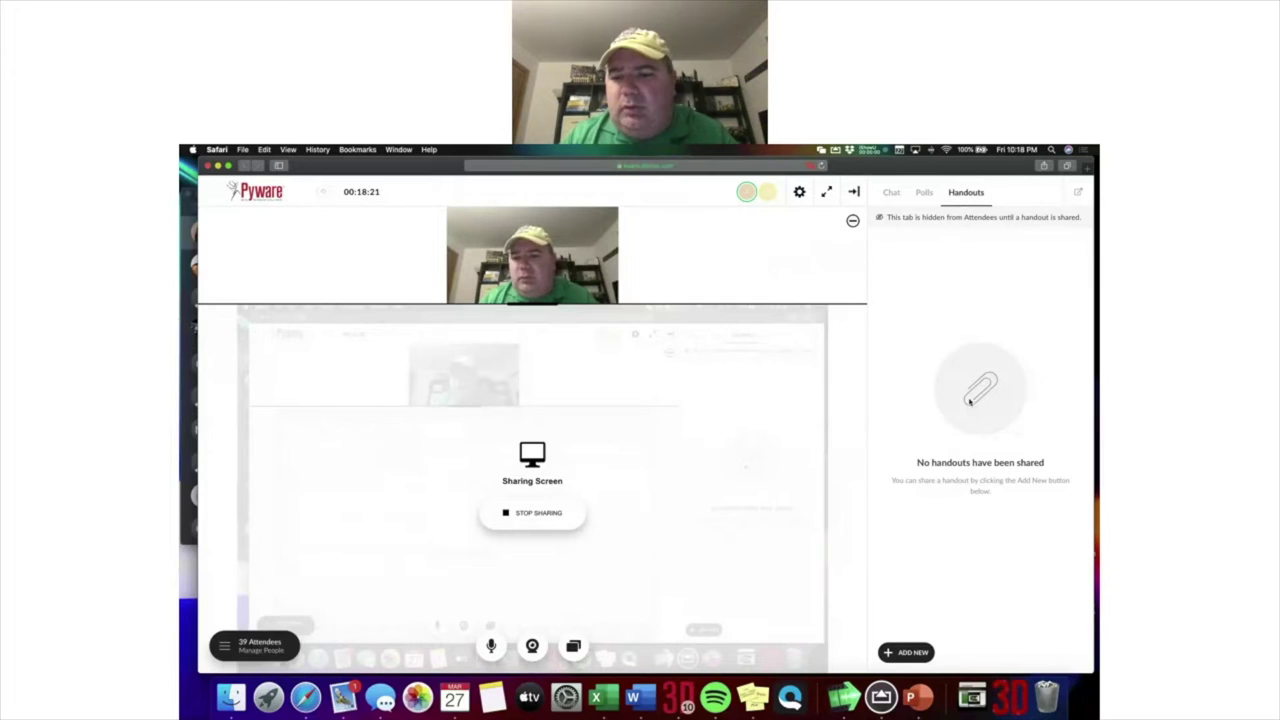
# Add a new handout by uploading the CBDNA Pictures and Animations presentation from the CBDNA Presentation folder.
pyautogui.click(913, 651)
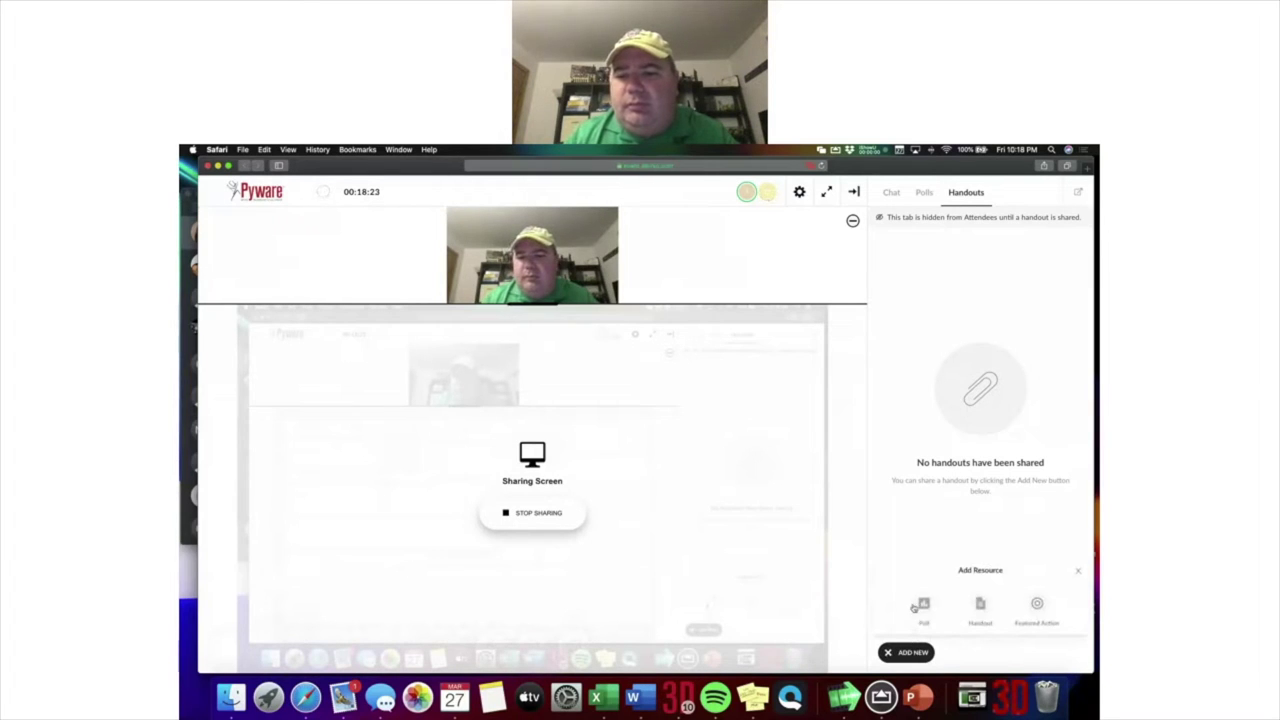
pyautogui.click(980, 606)
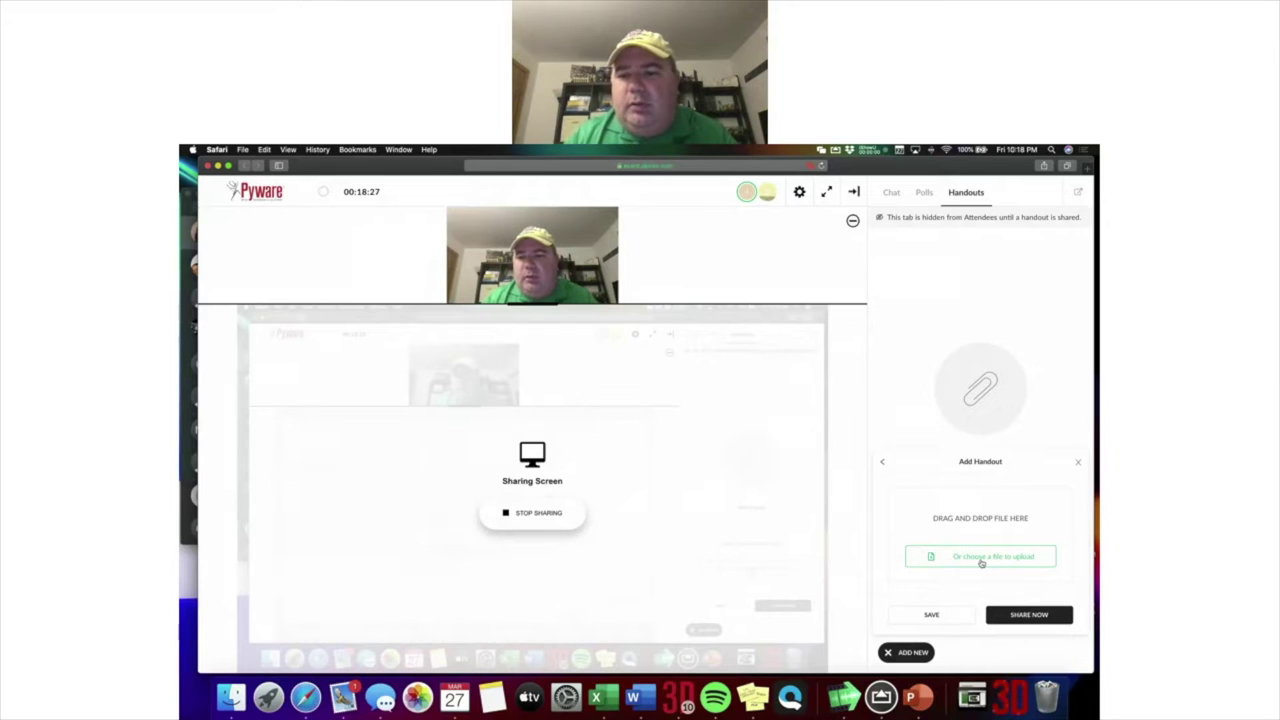
pyautogui.click(981, 557)
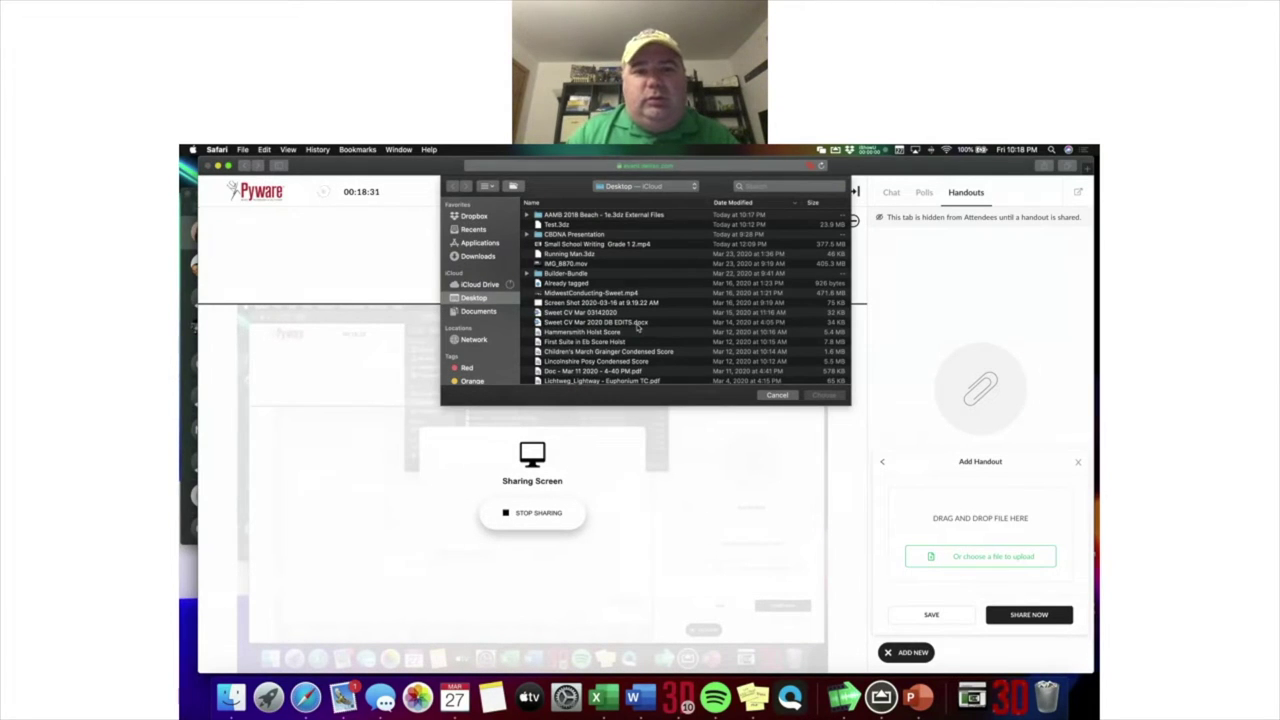
pyautogui.click(557, 237)
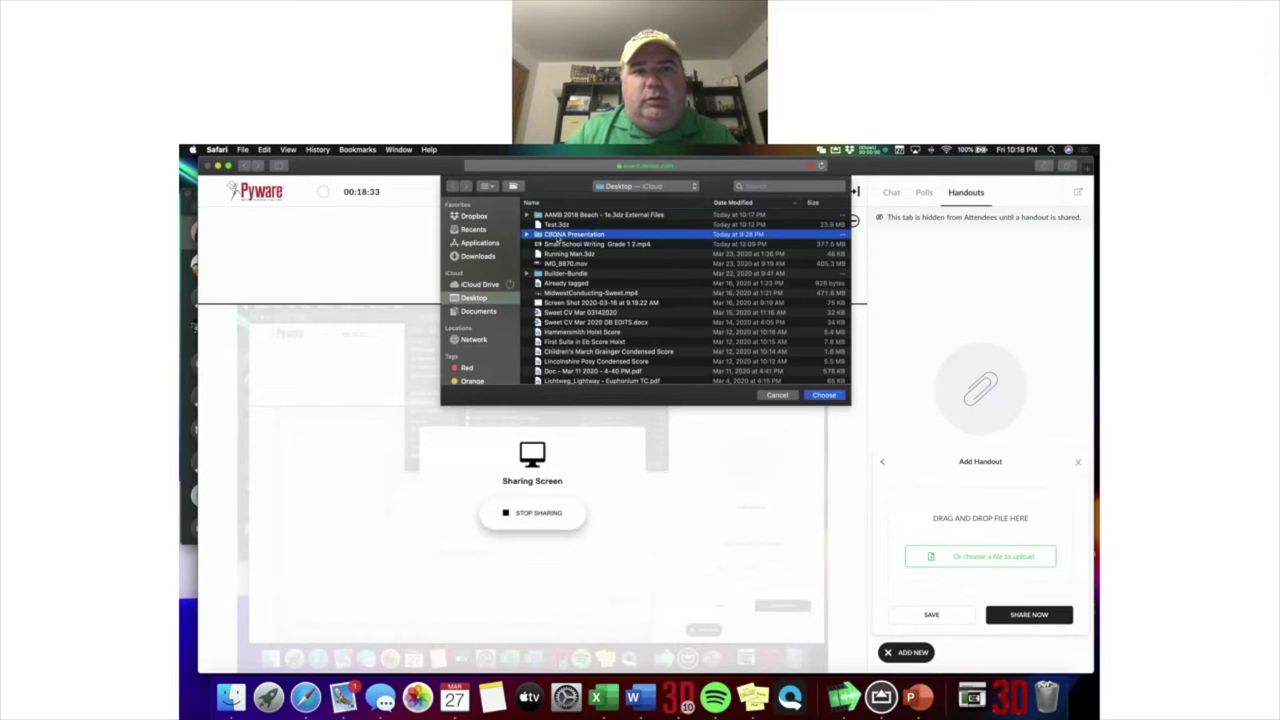
pyautogui.doubleClick(557, 240)
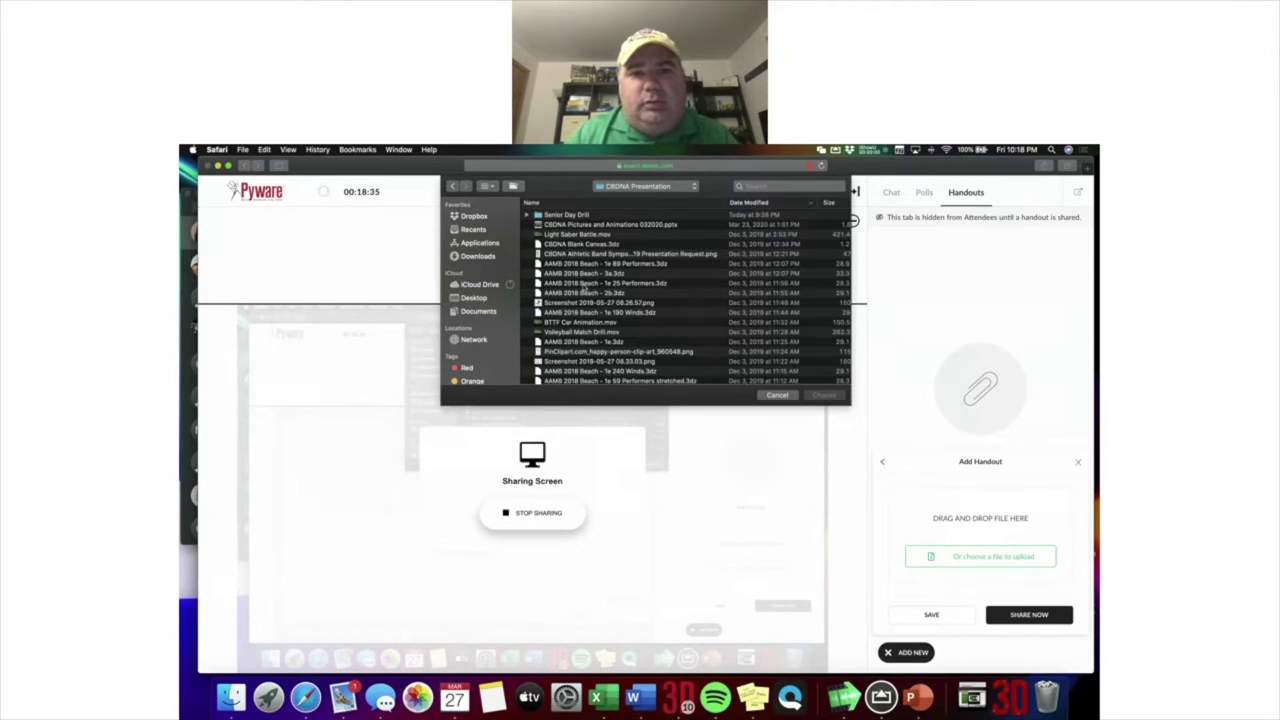
pyautogui.scroll(-1, 588, 340)
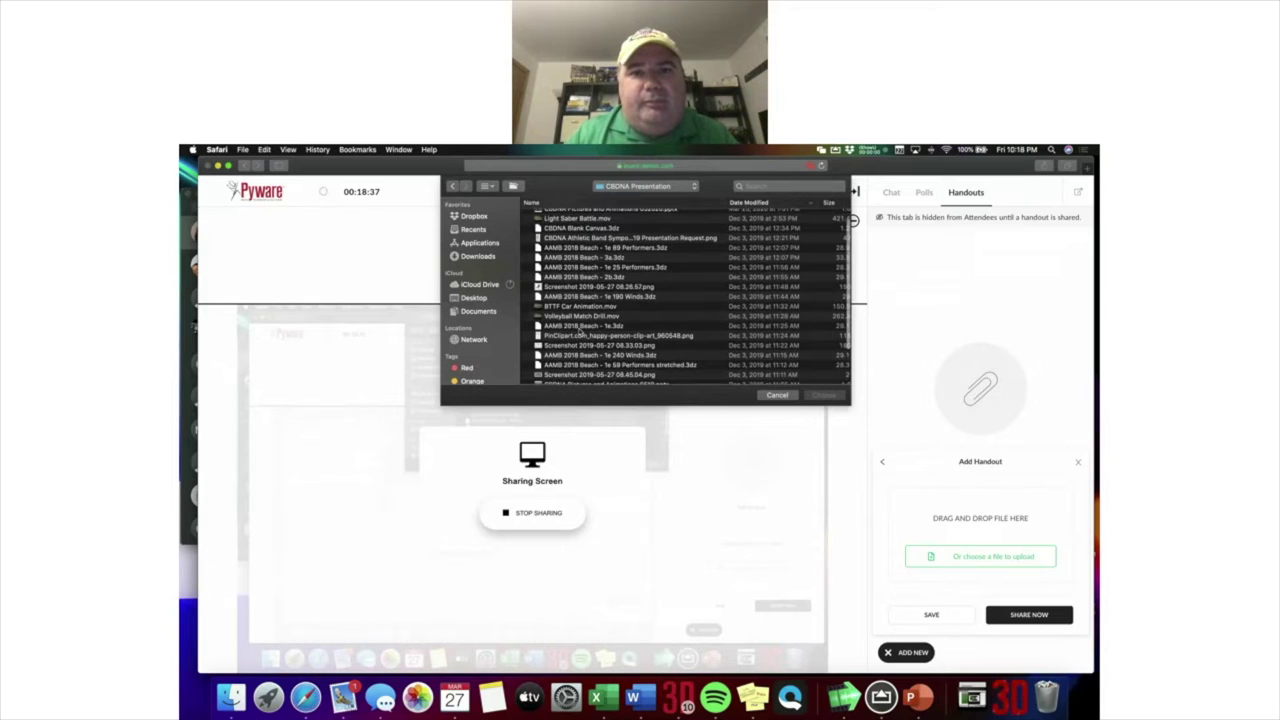
pyautogui.scroll(-3, 585, 306)
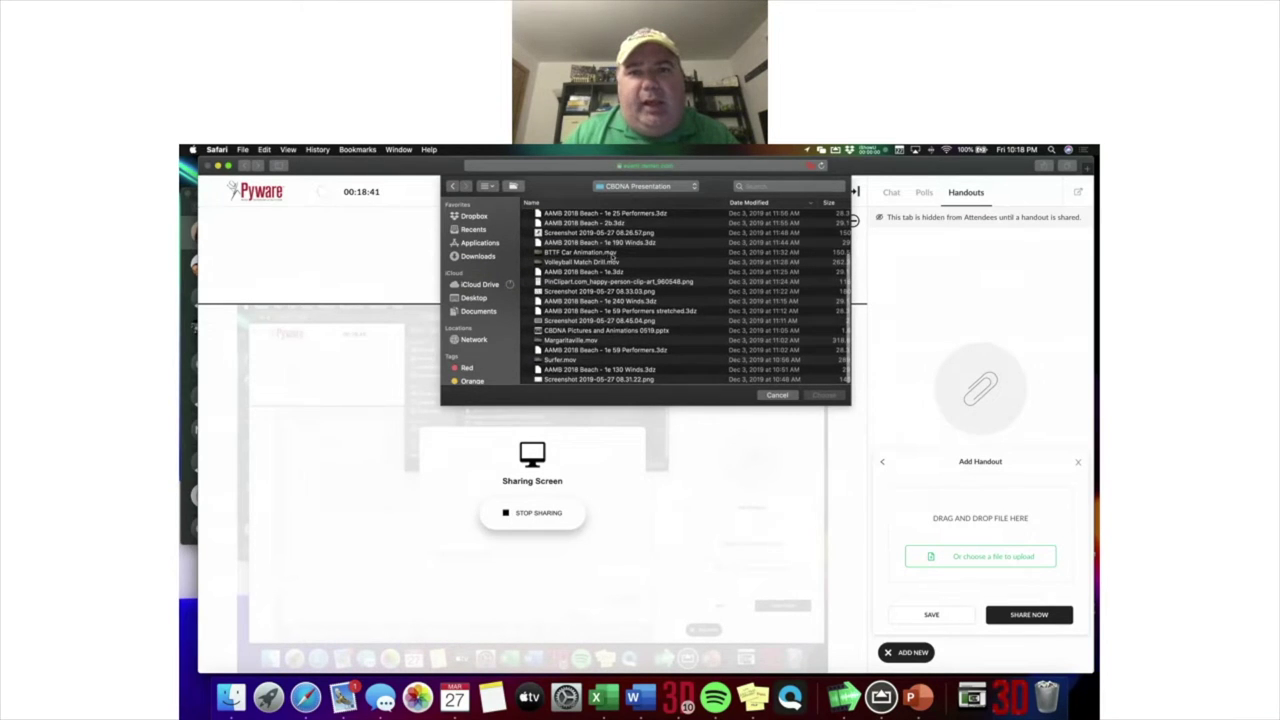
pyautogui.scroll(4, 613, 257)
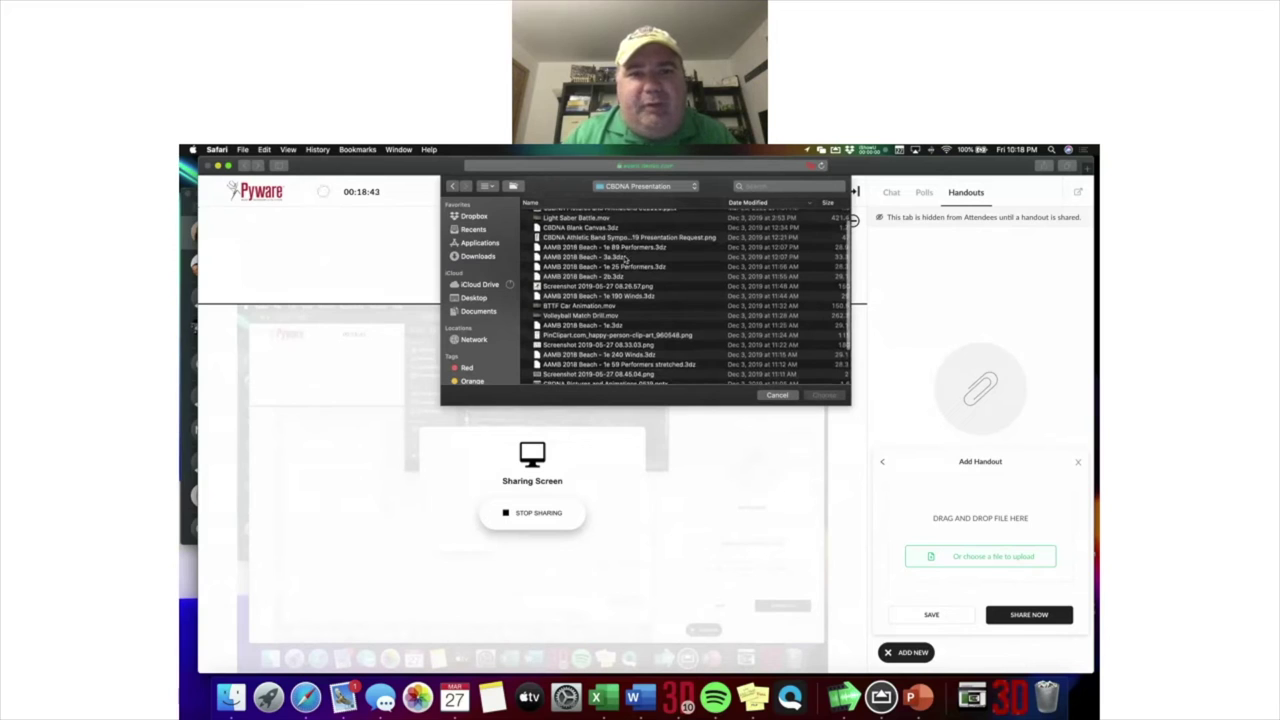
pyautogui.scroll(2, 610, 263)
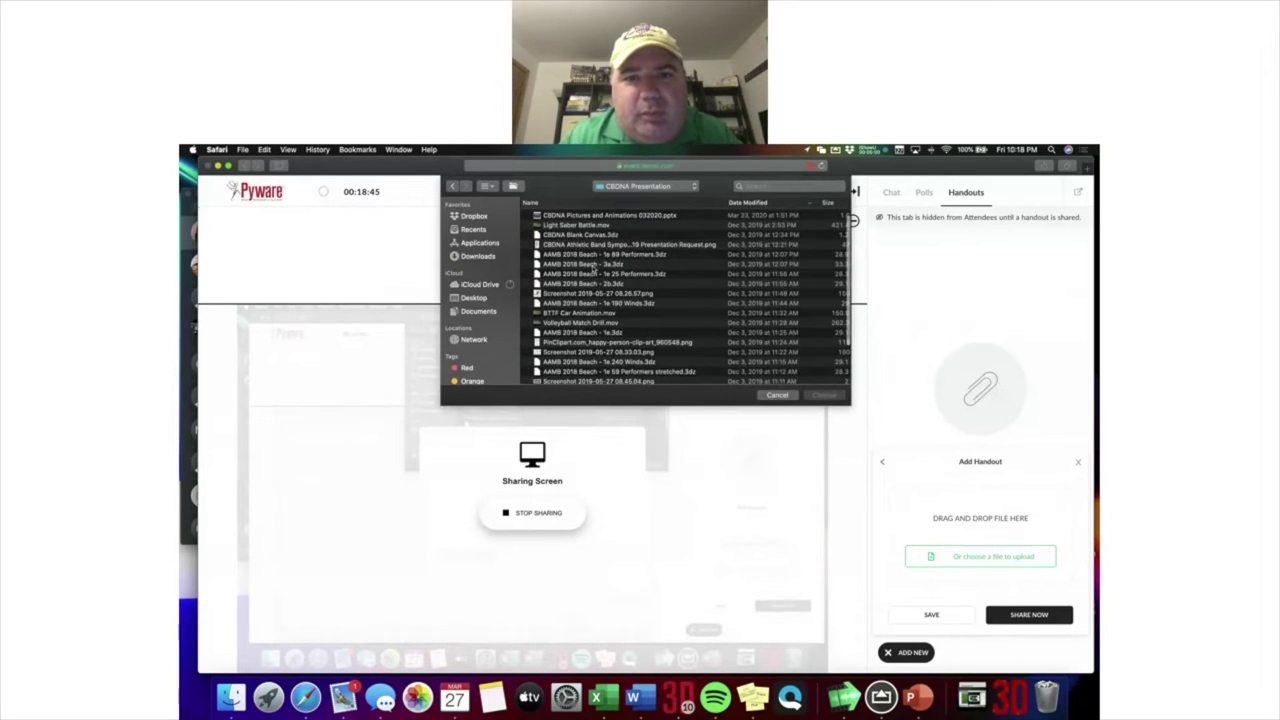
pyautogui.scroll(-1, 579, 303)
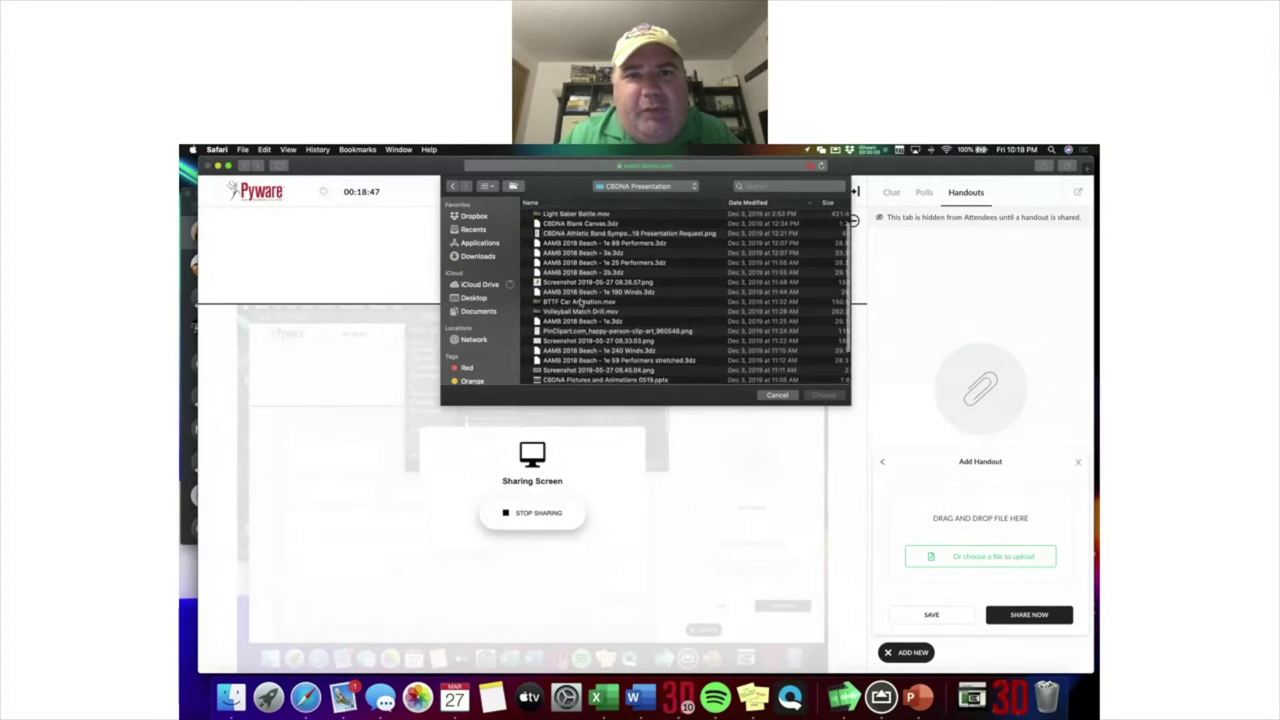
pyautogui.scroll(2, 579, 301)
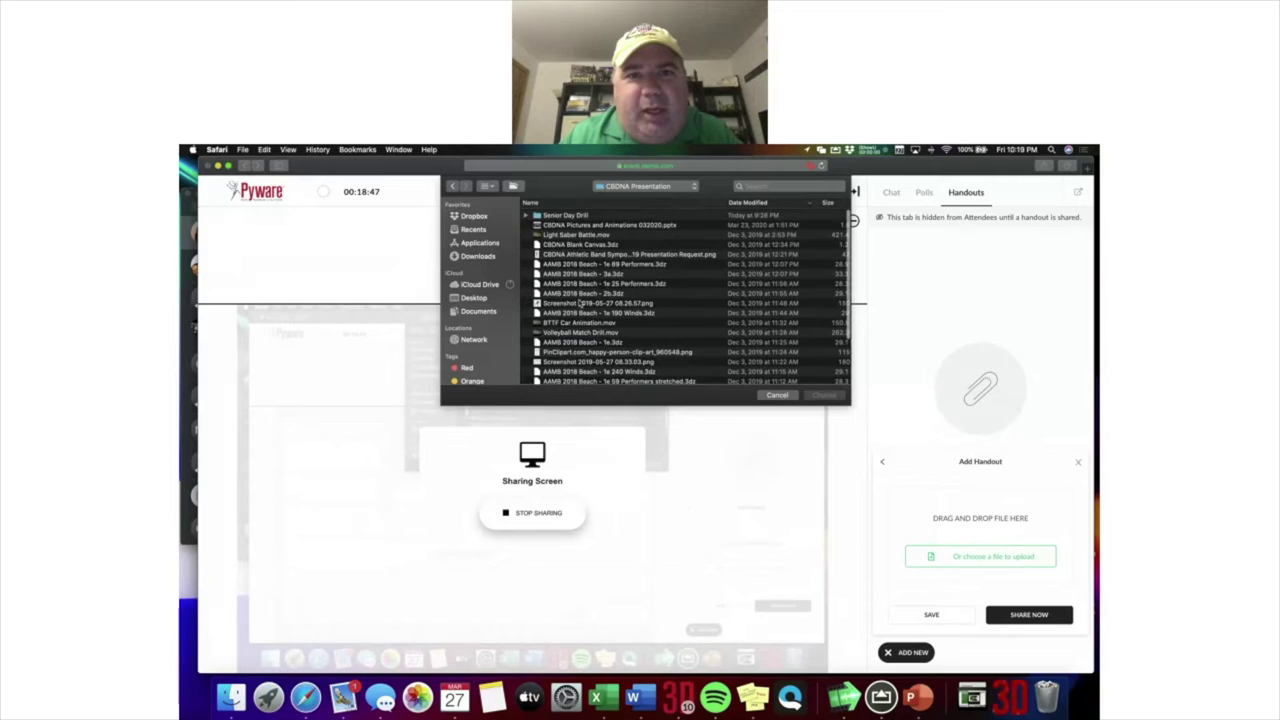
pyautogui.doubleClick(591, 226)
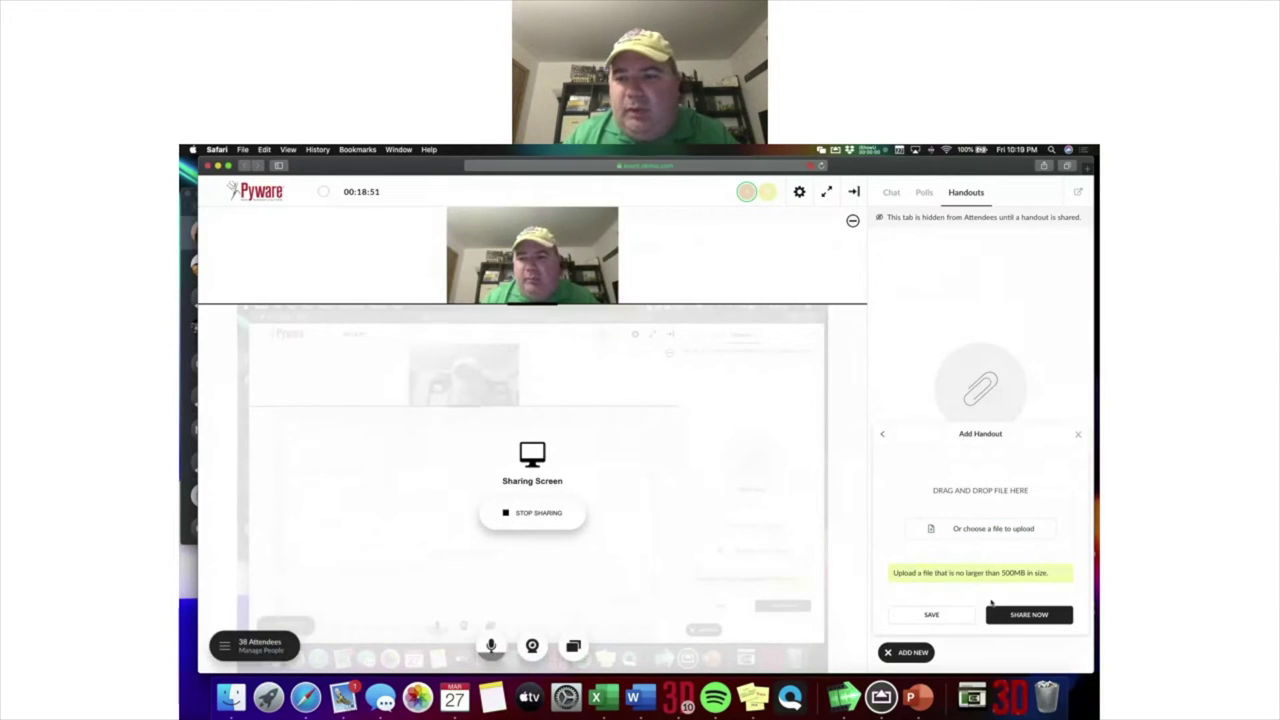
pyautogui.click(1010, 617)
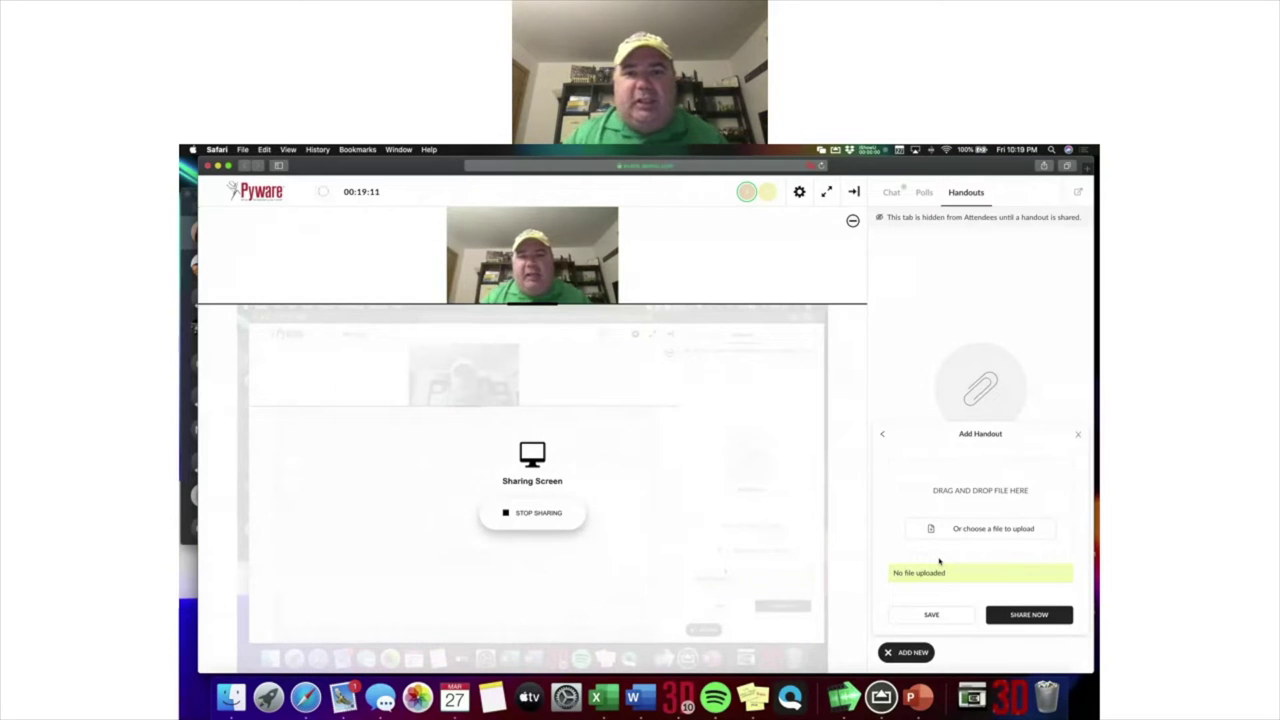
pyautogui.moveTo(659, 578)
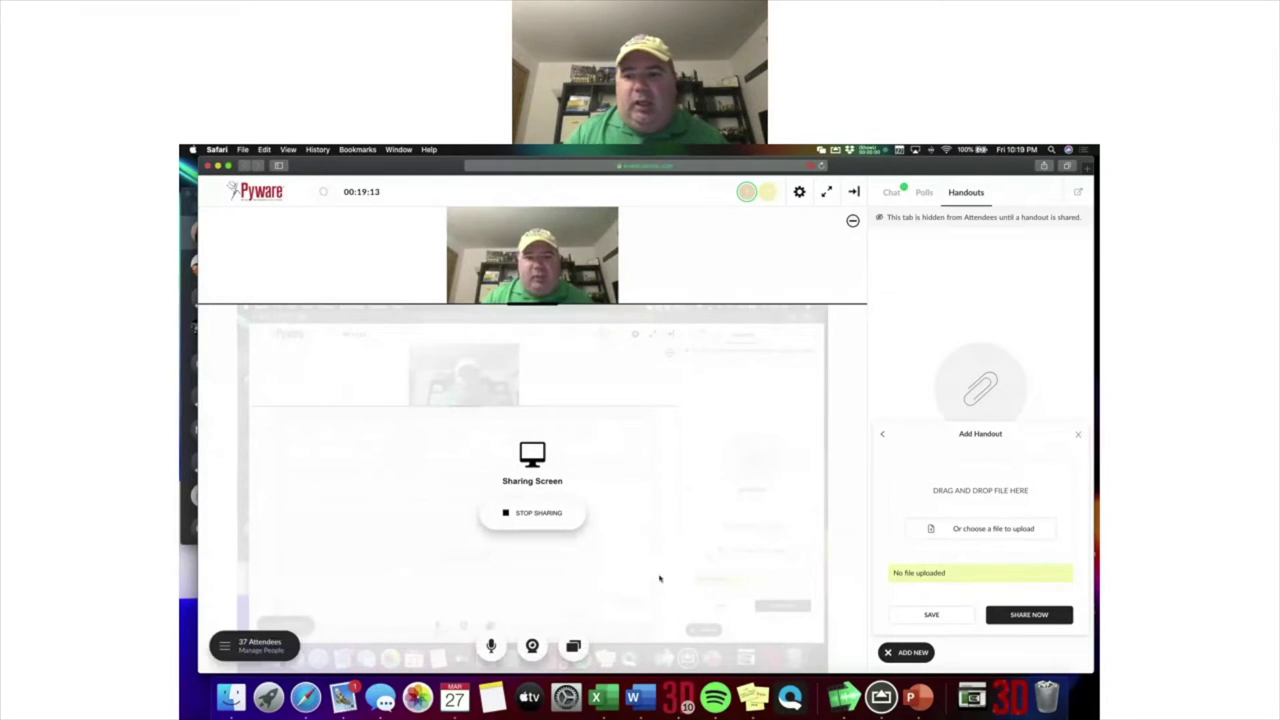
# Bring Pyware 3D forward and open the Purdue 2019 - Senior Show - 1a.3dz drill.
pyautogui.click(1010, 697)
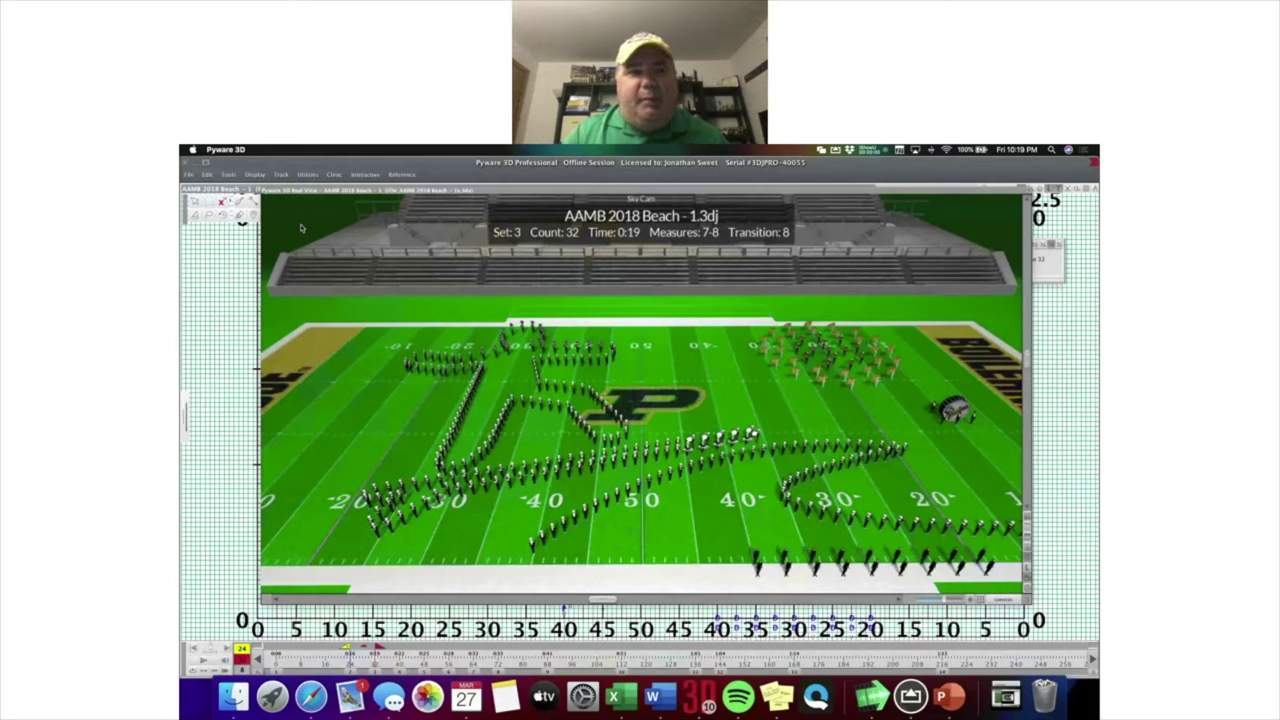
pyautogui.press('super+o')
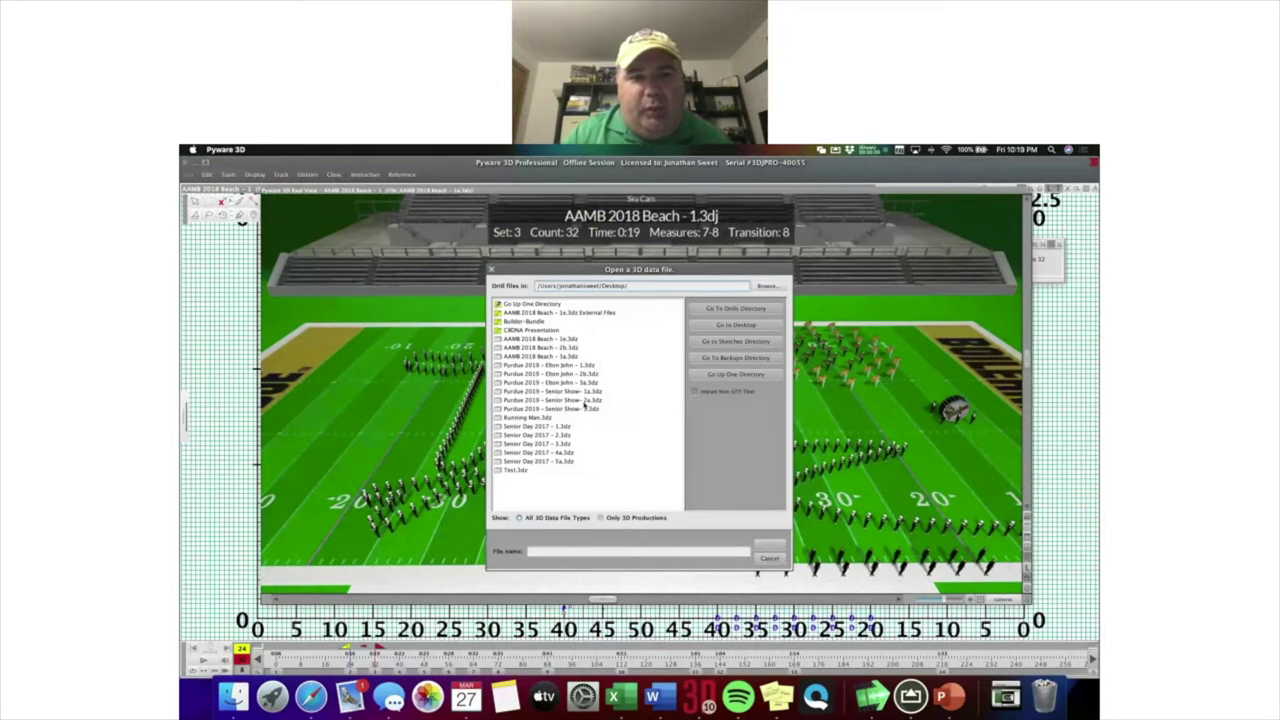
pyautogui.click(567, 392)
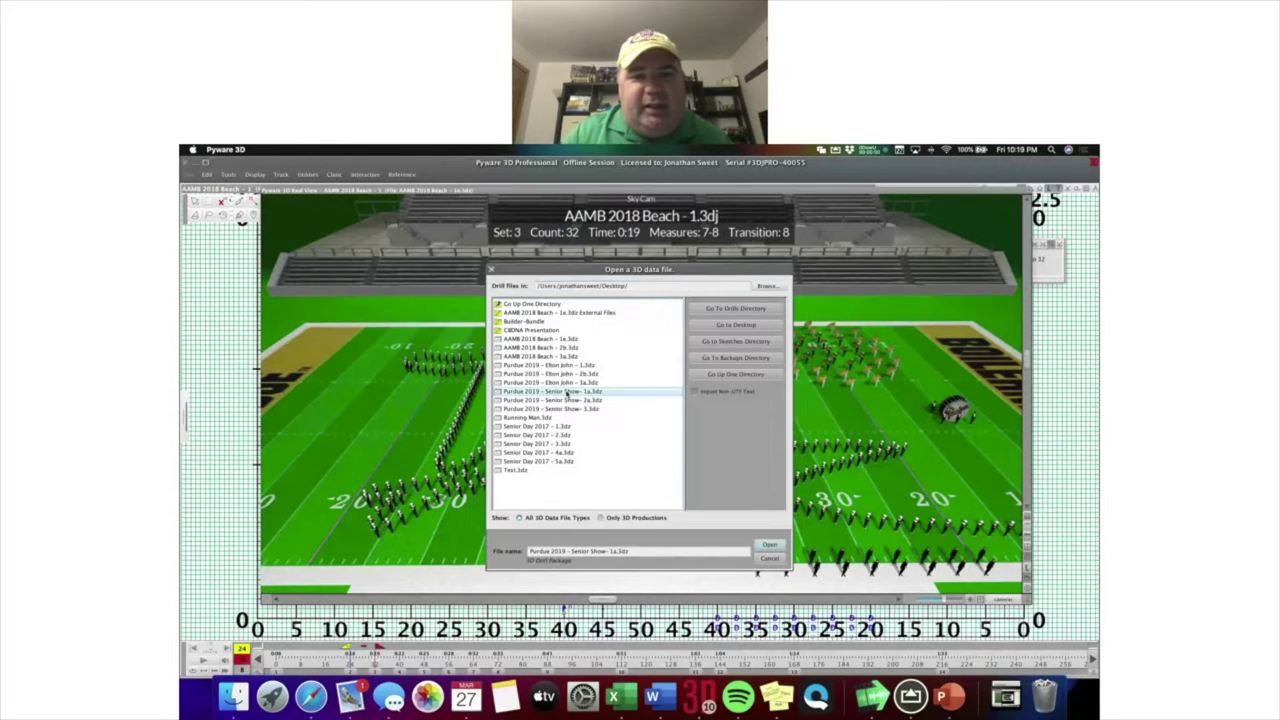
pyautogui.doubleClick(567, 392)
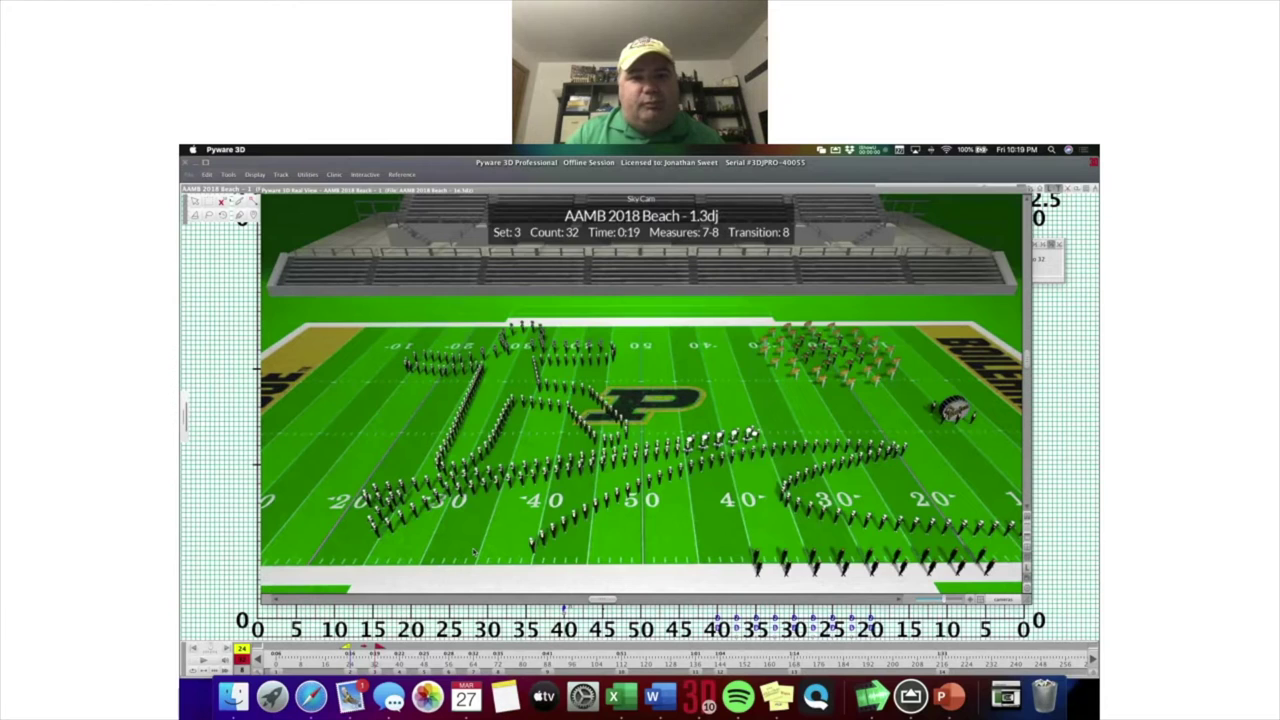
# Step the Senior Show drill through Sets 2, 3, 3A and 3B to Set 4, count 96.
pyautogui.click(350, 664)
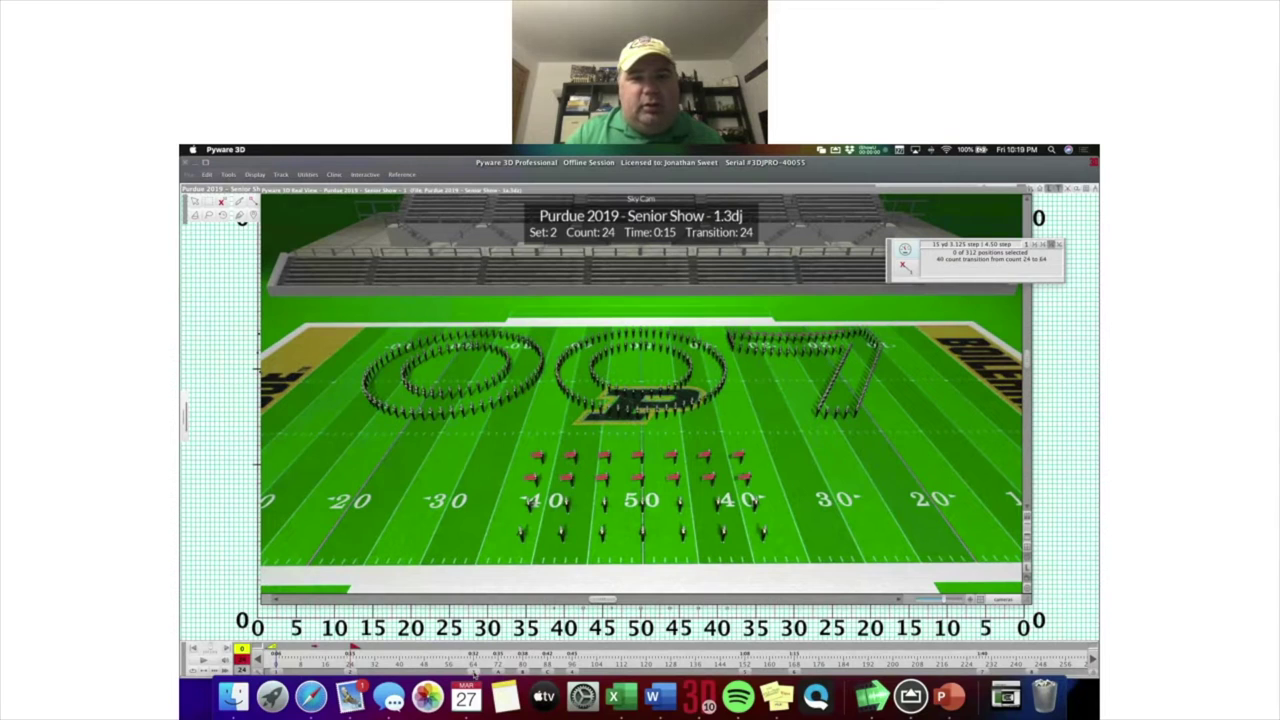
pyautogui.click(475, 662)
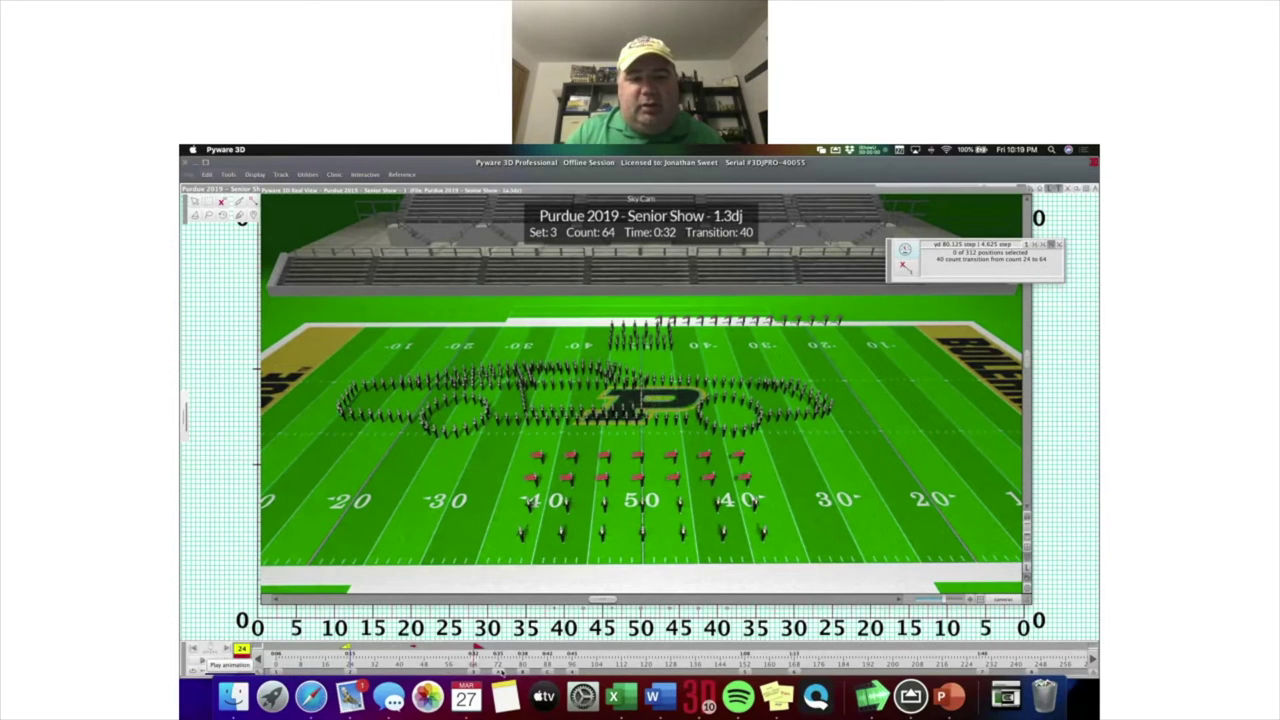
pyautogui.click(500, 658)
pyautogui.click(527, 652)
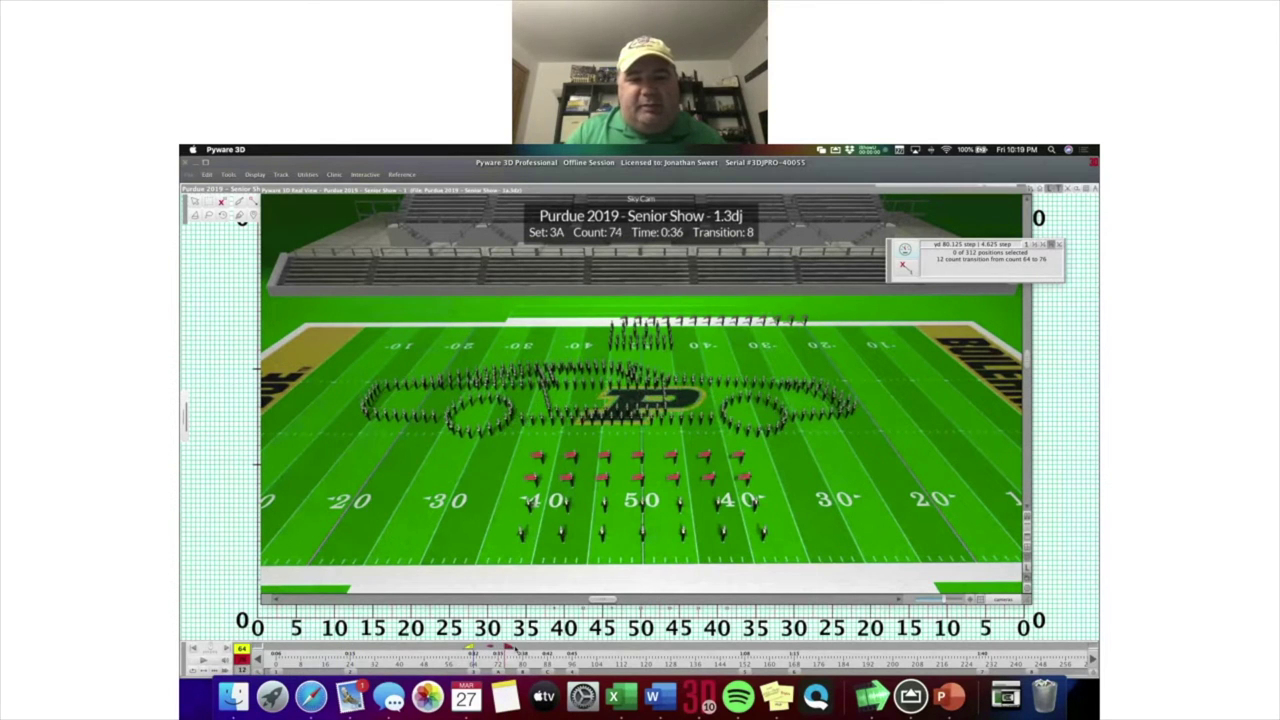
pyautogui.click(570, 652)
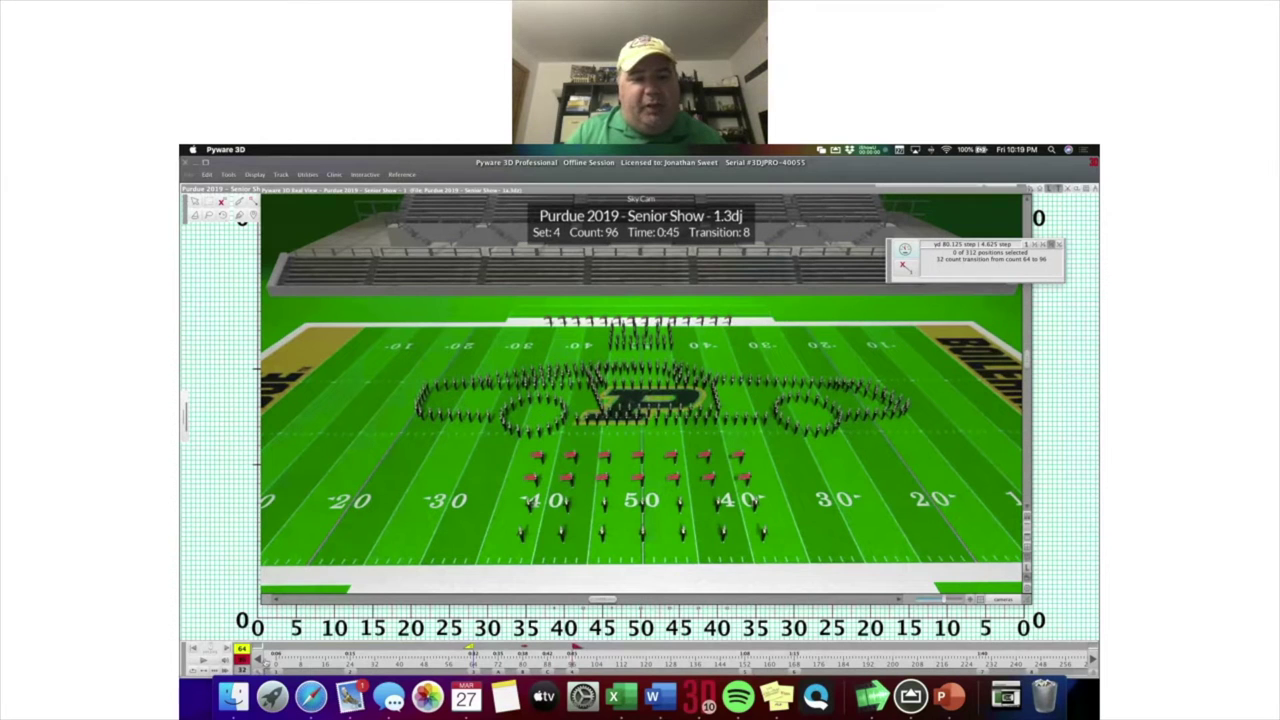
pyautogui.click(203, 660)
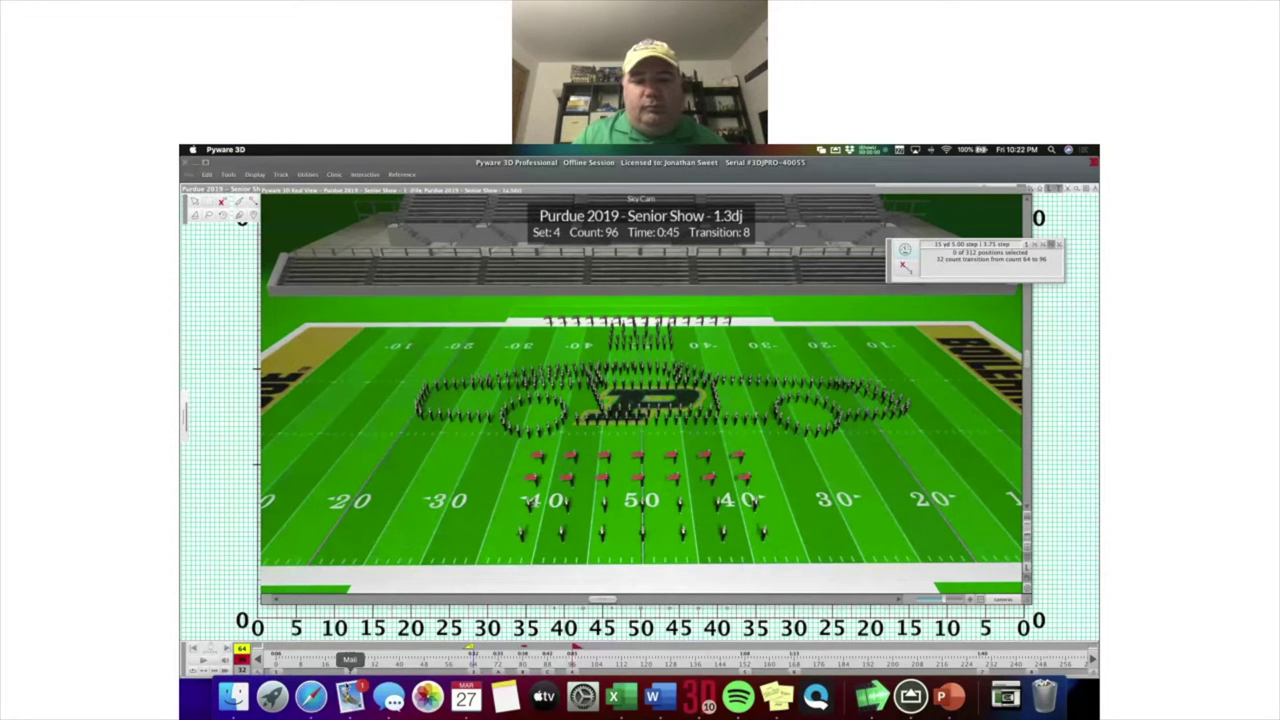
# Show the Demio chat messages with the handout upload panel closed, then return to Pyware 3D.
pyautogui.click(197, 162)
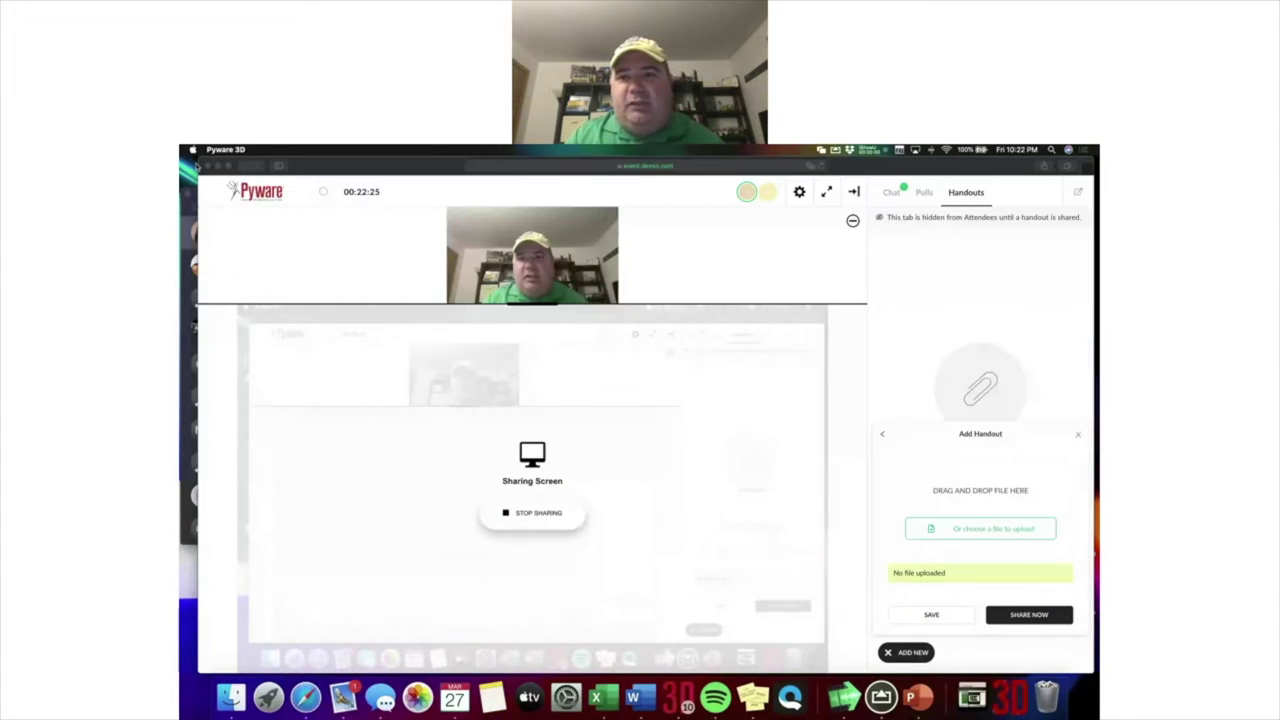
pyautogui.click(898, 193)
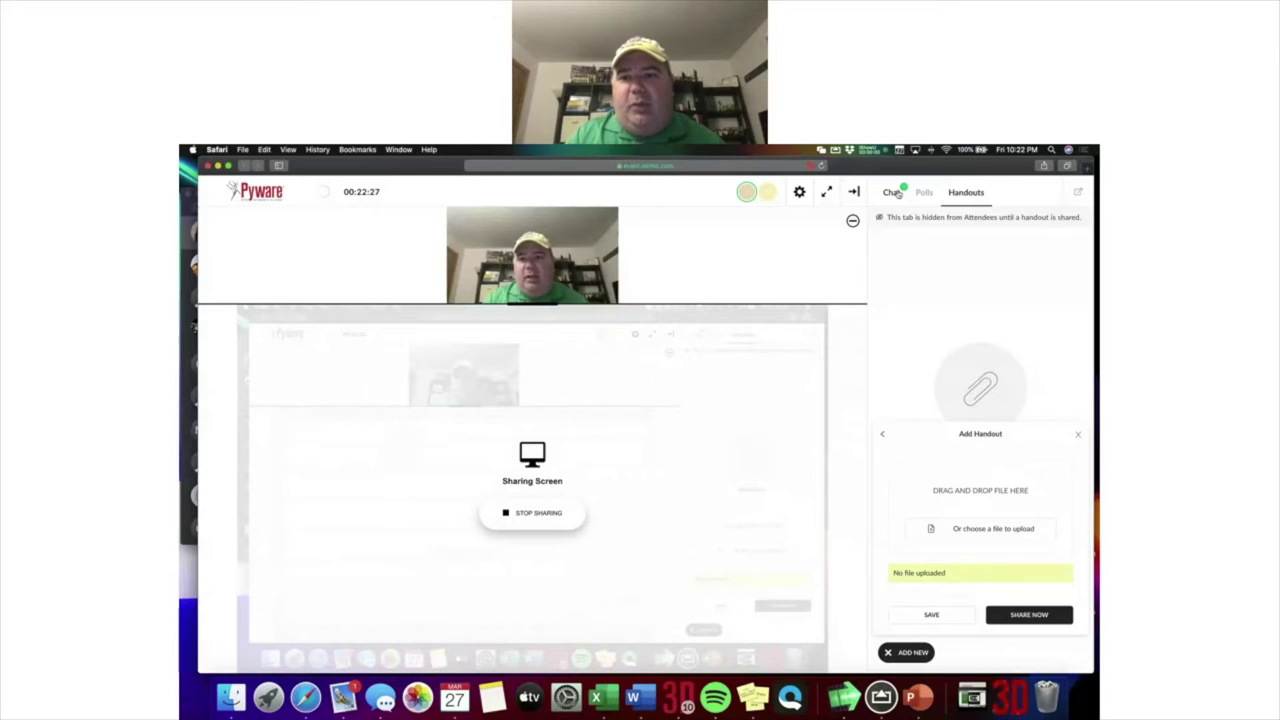
pyautogui.click(898, 193)
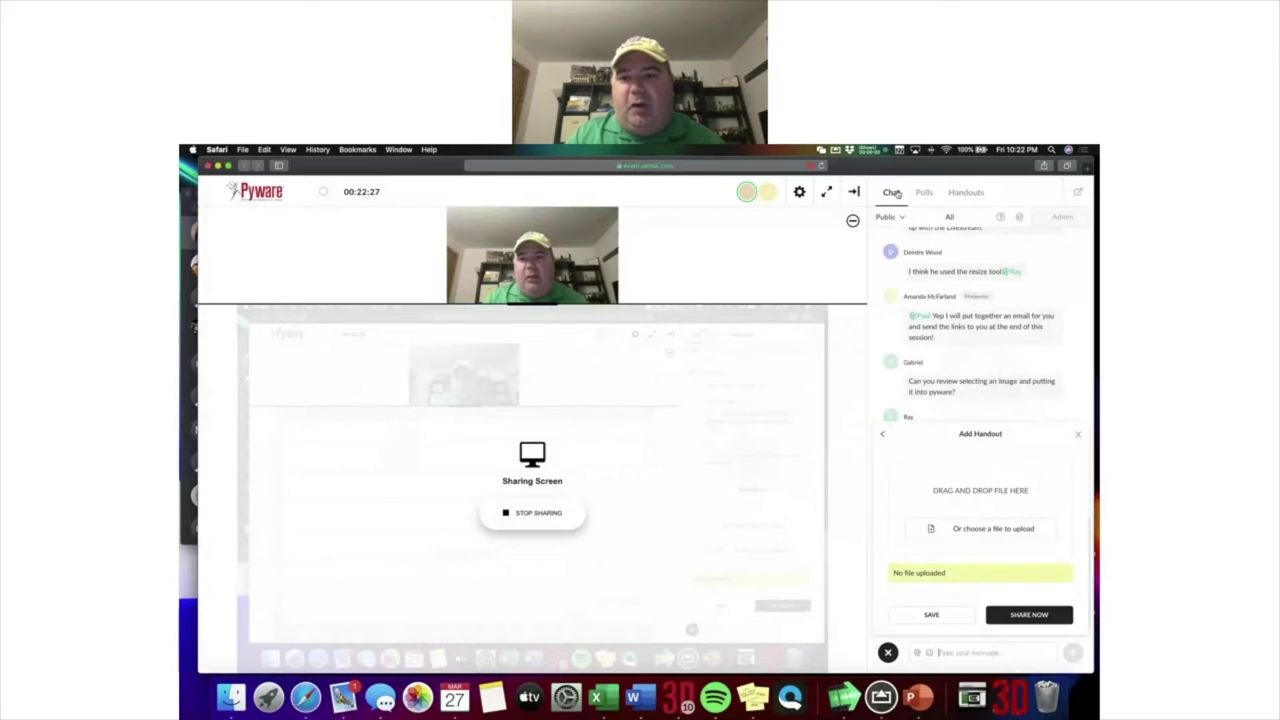
pyautogui.click(1077, 432)
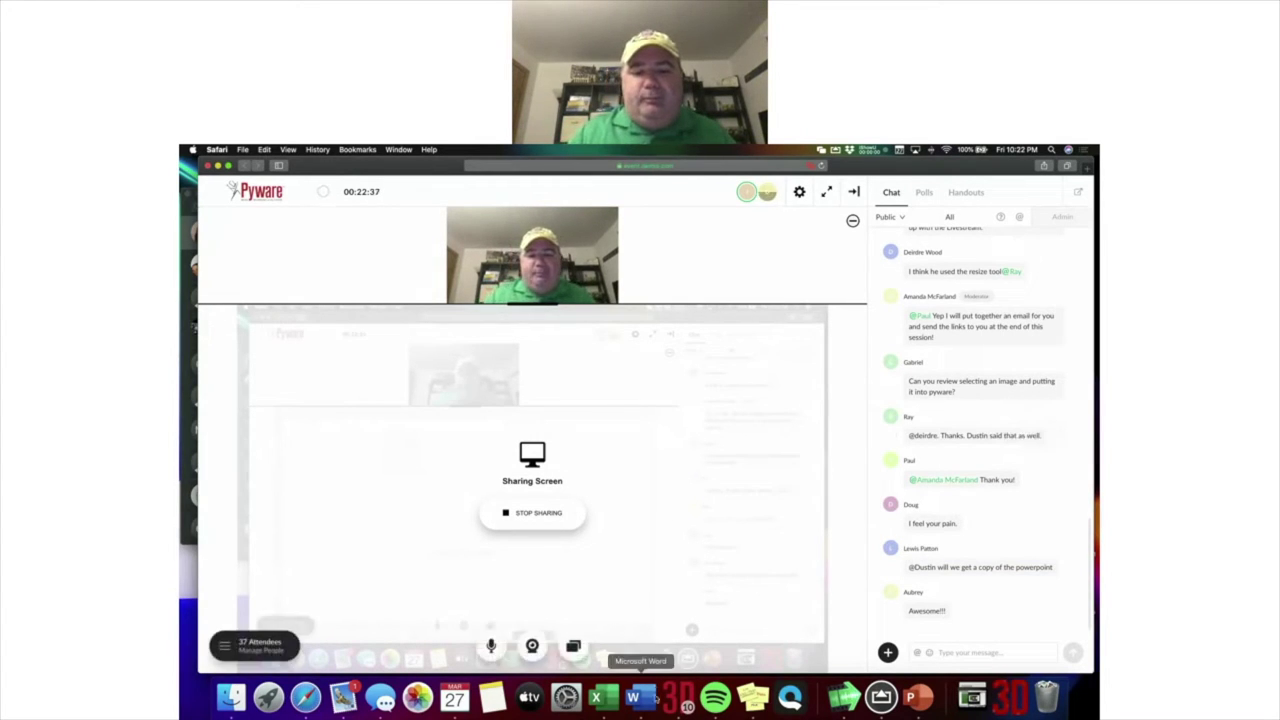
pyautogui.click(682, 697)
# Create a blank new drill titled Test, as a new drill rather than a continuation.
pyautogui.click(188, 174)
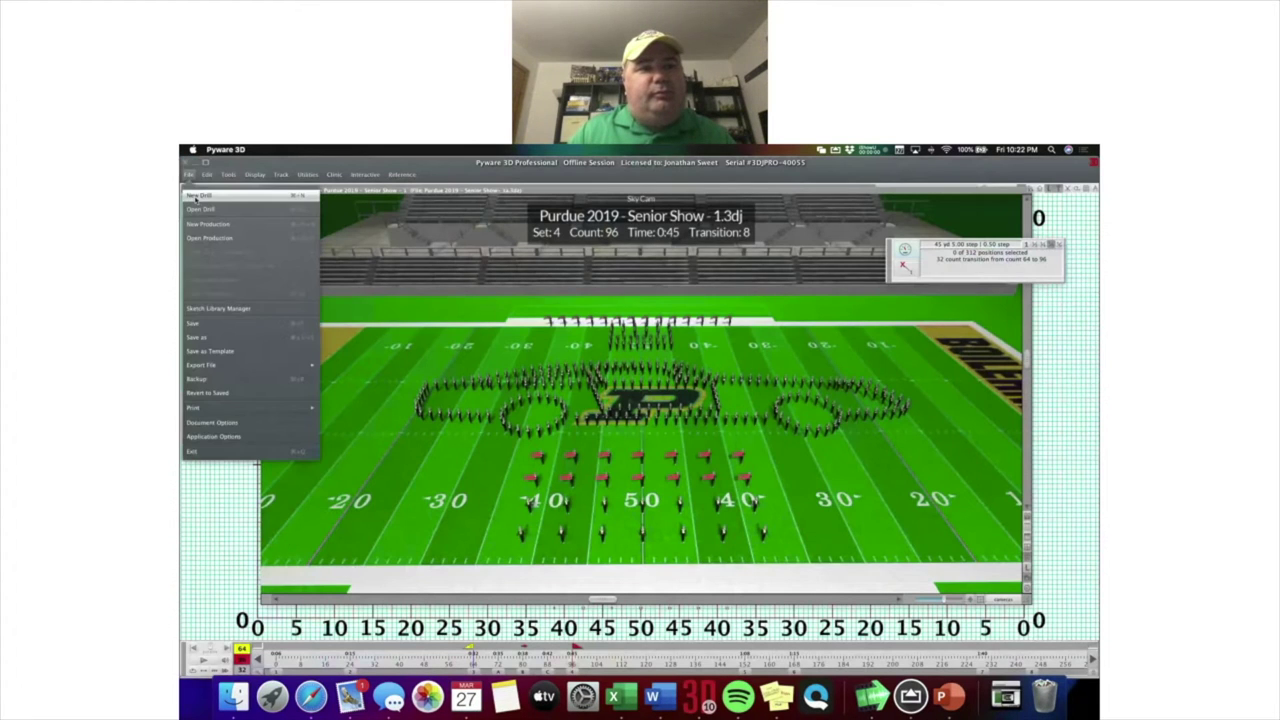
pyautogui.click(196, 197)
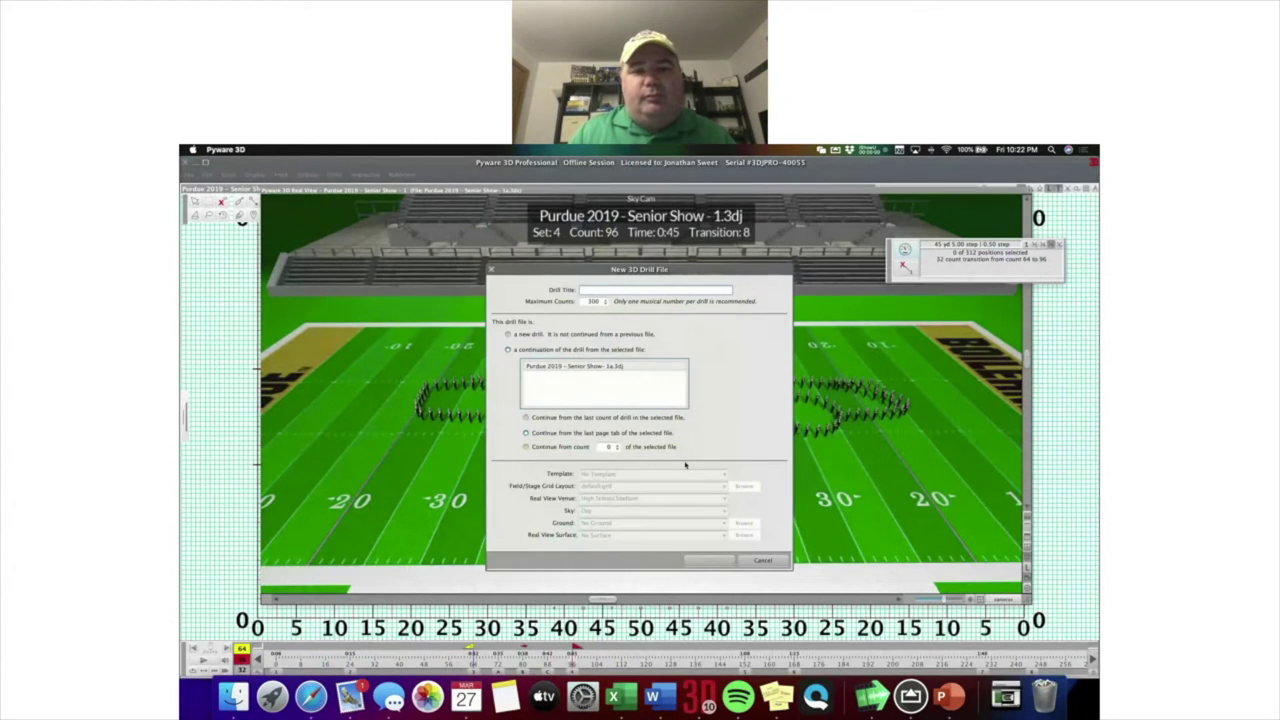
pyautogui.click(574, 335)
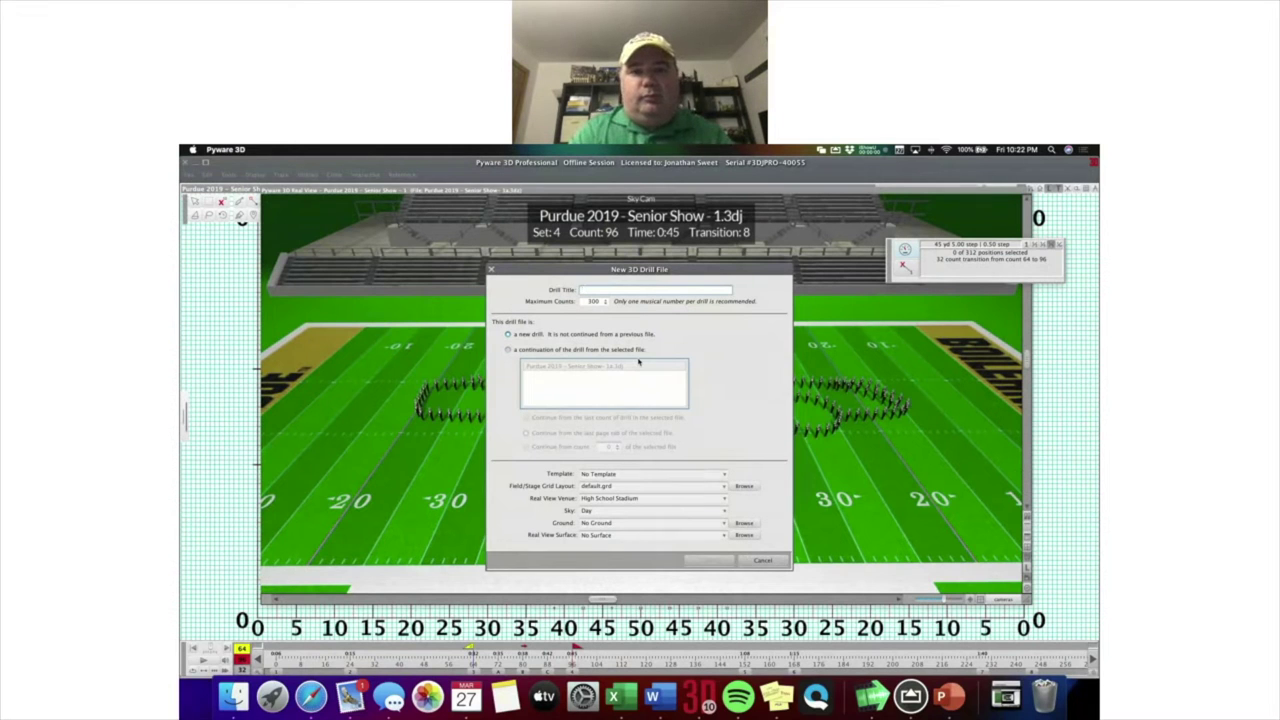
pyautogui.press('Escape')
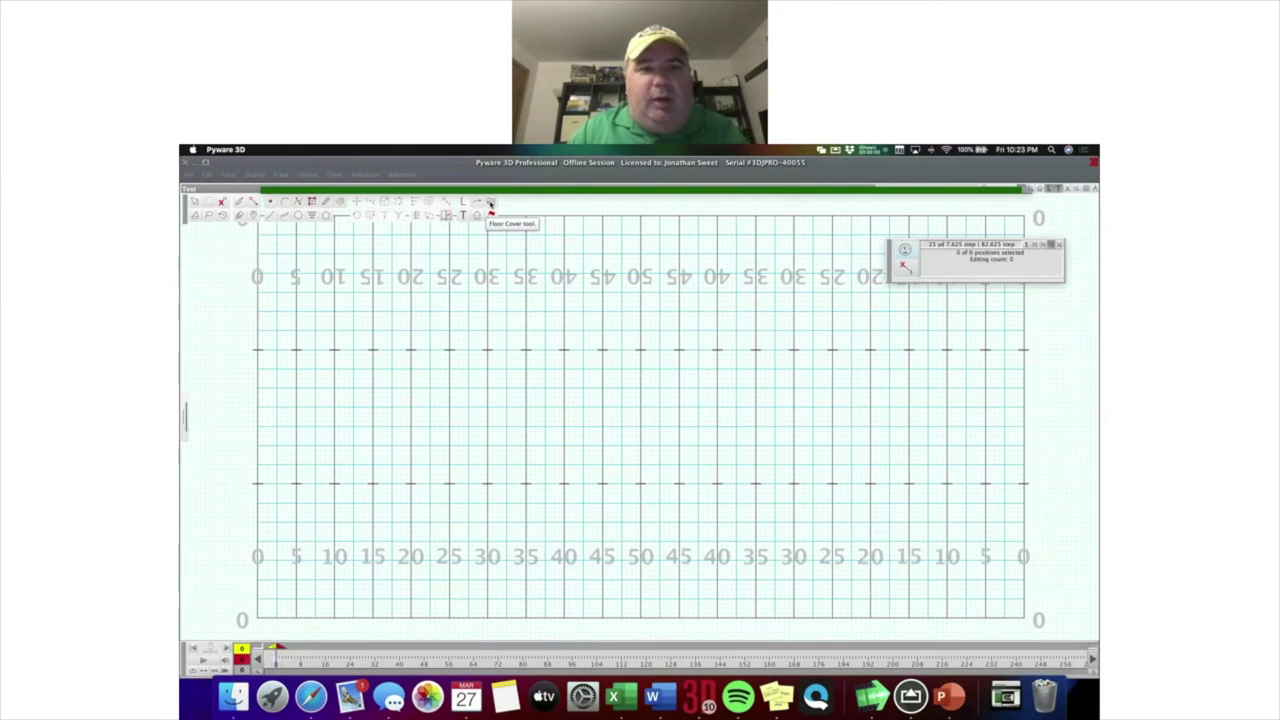
pyautogui.click(490, 203)
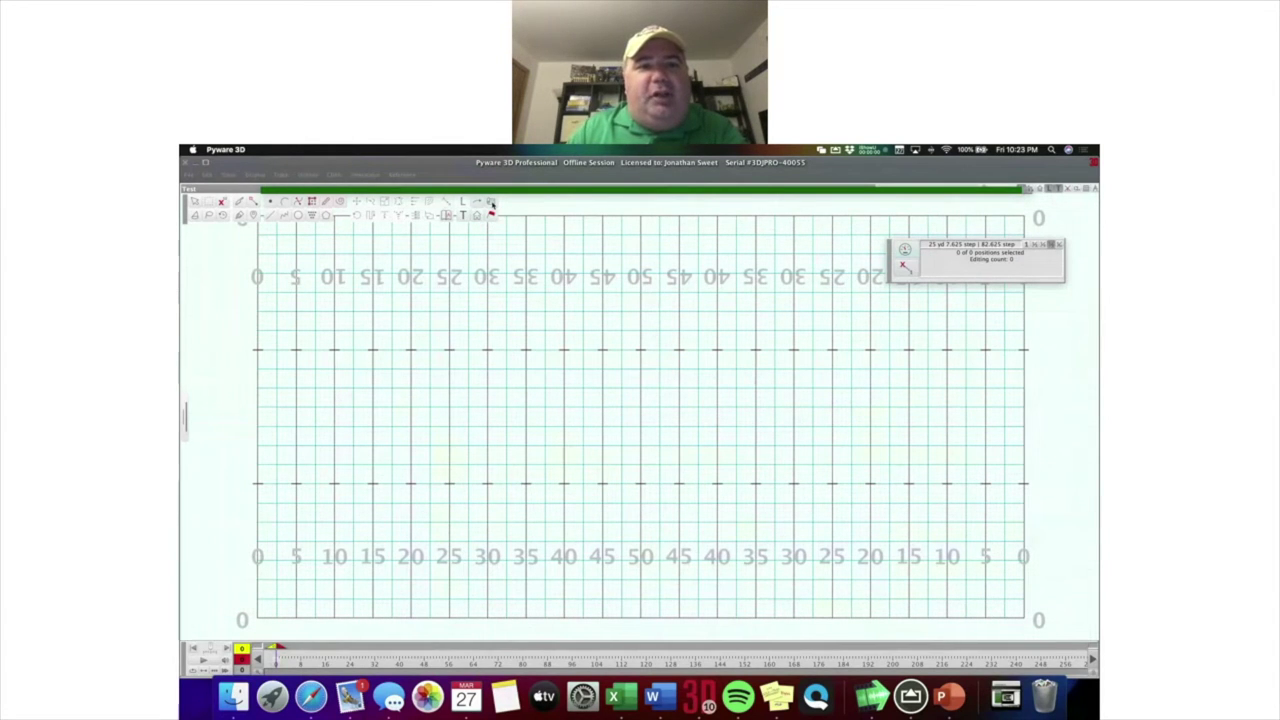
# Lay the PinClipart happy-person image from Desktop's CBDNA Presentation folder over the field as floor cover.
pyautogui.click(491, 204)
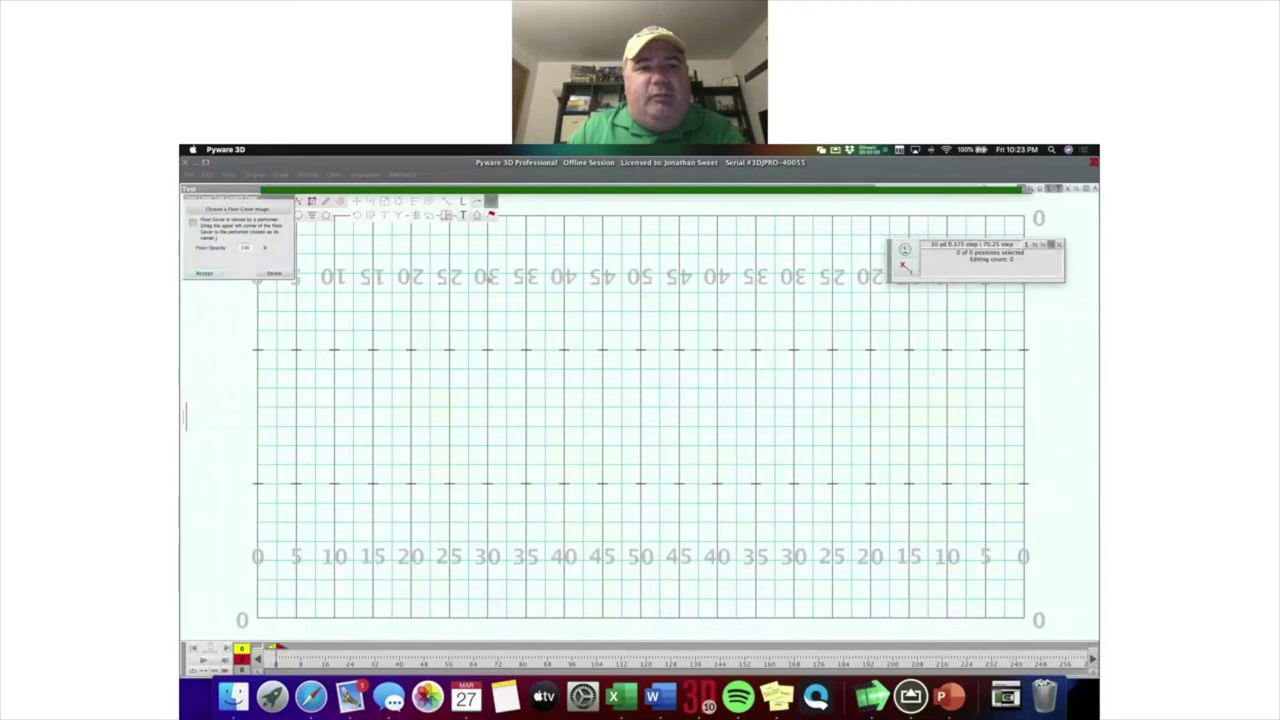
pyautogui.moveTo(488, 272); pyautogui.dragTo(795, 562)
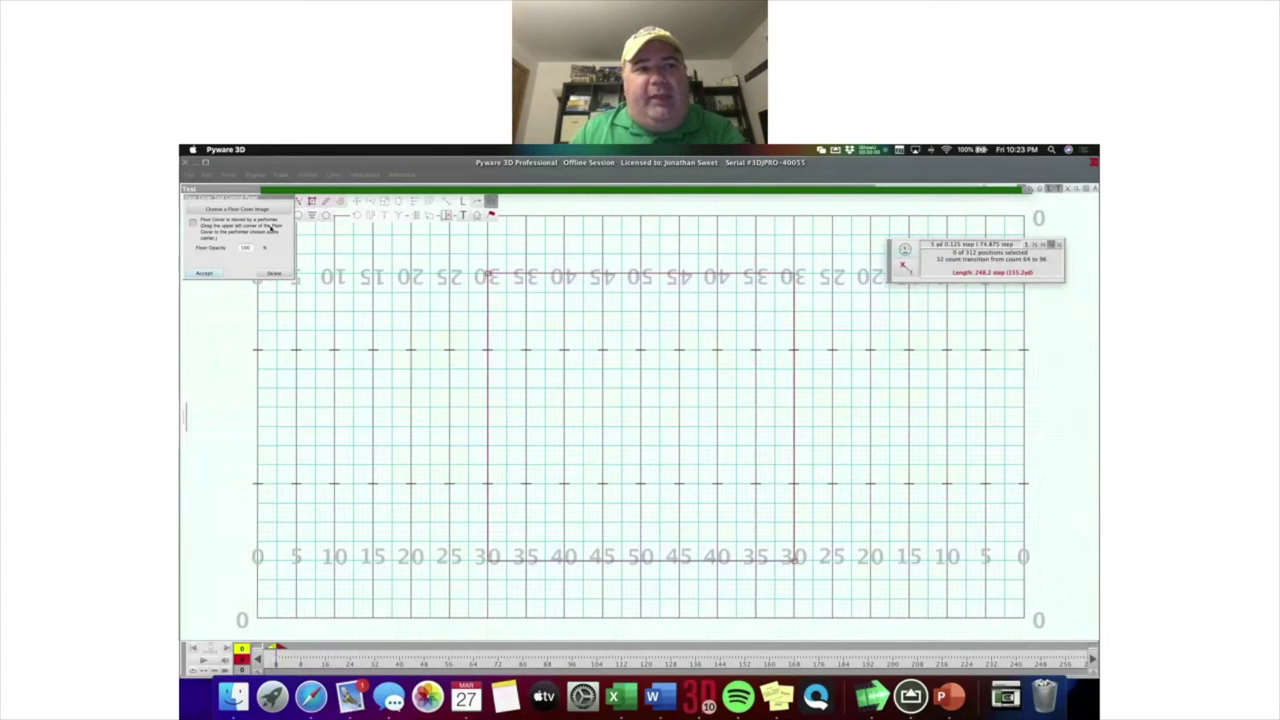
pyautogui.click(262, 210)
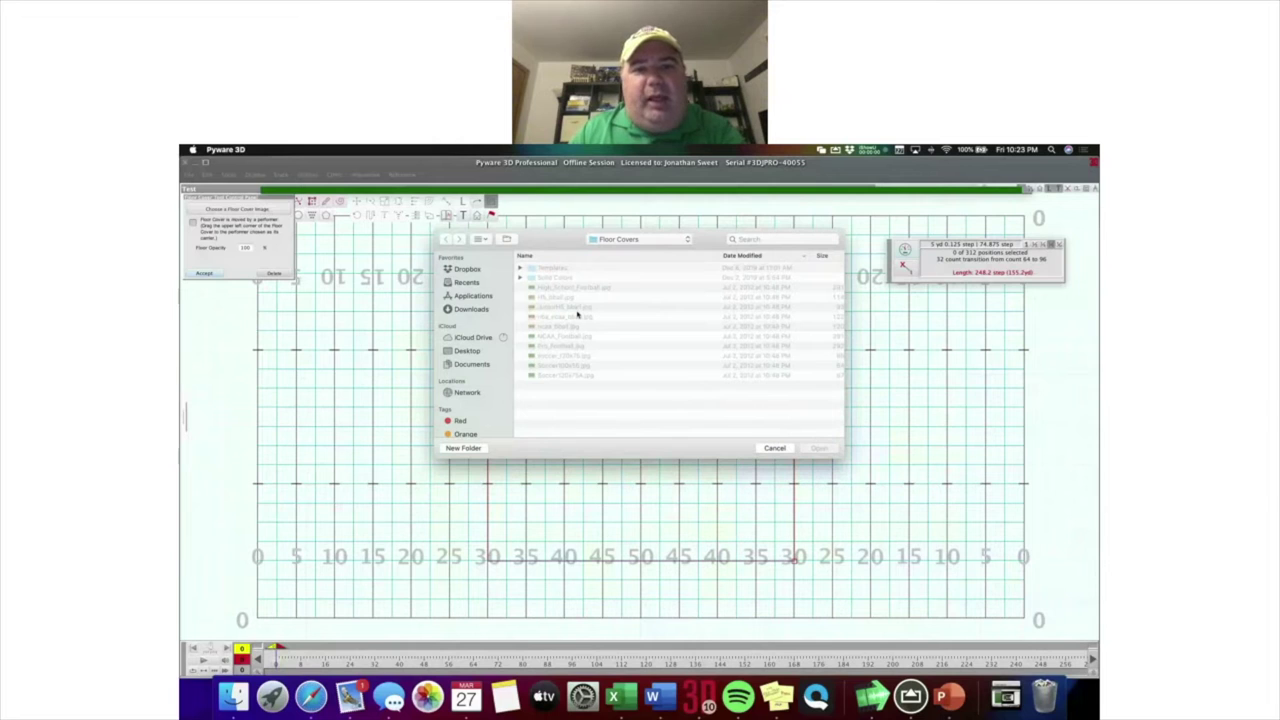
pyautogui.click(467, 350)
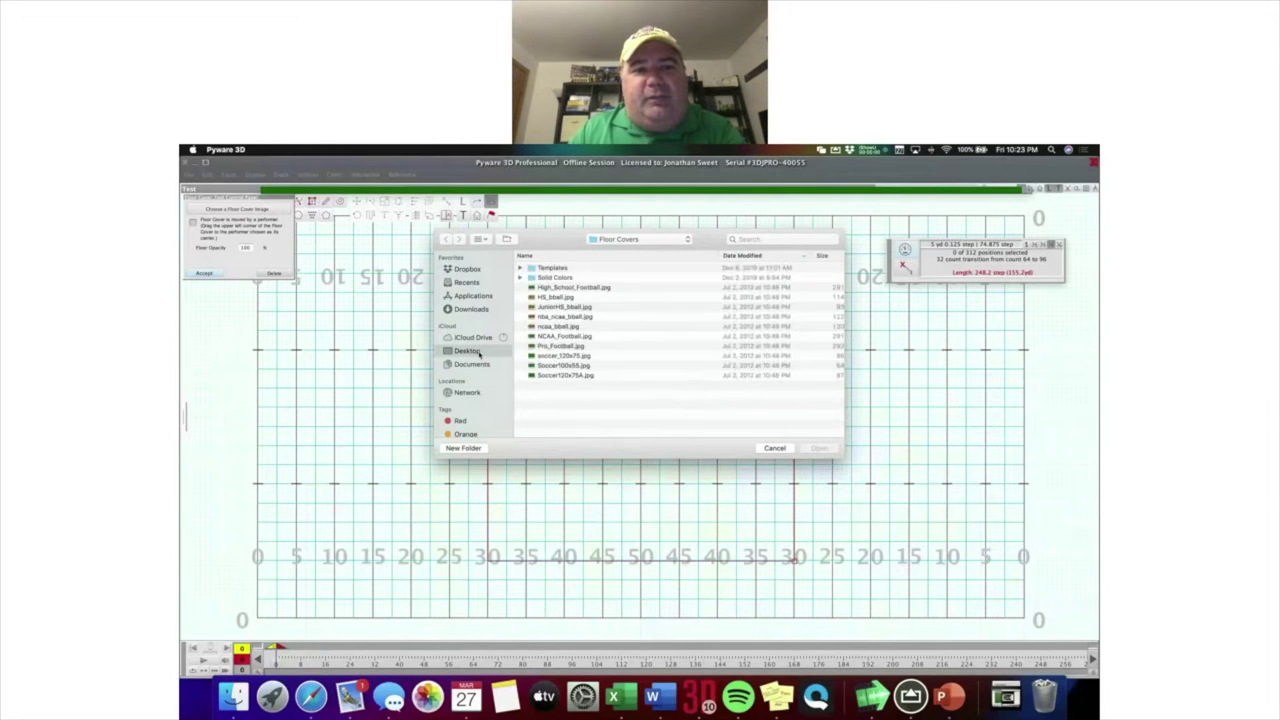
pyautogui.doubleClick(575, 297)
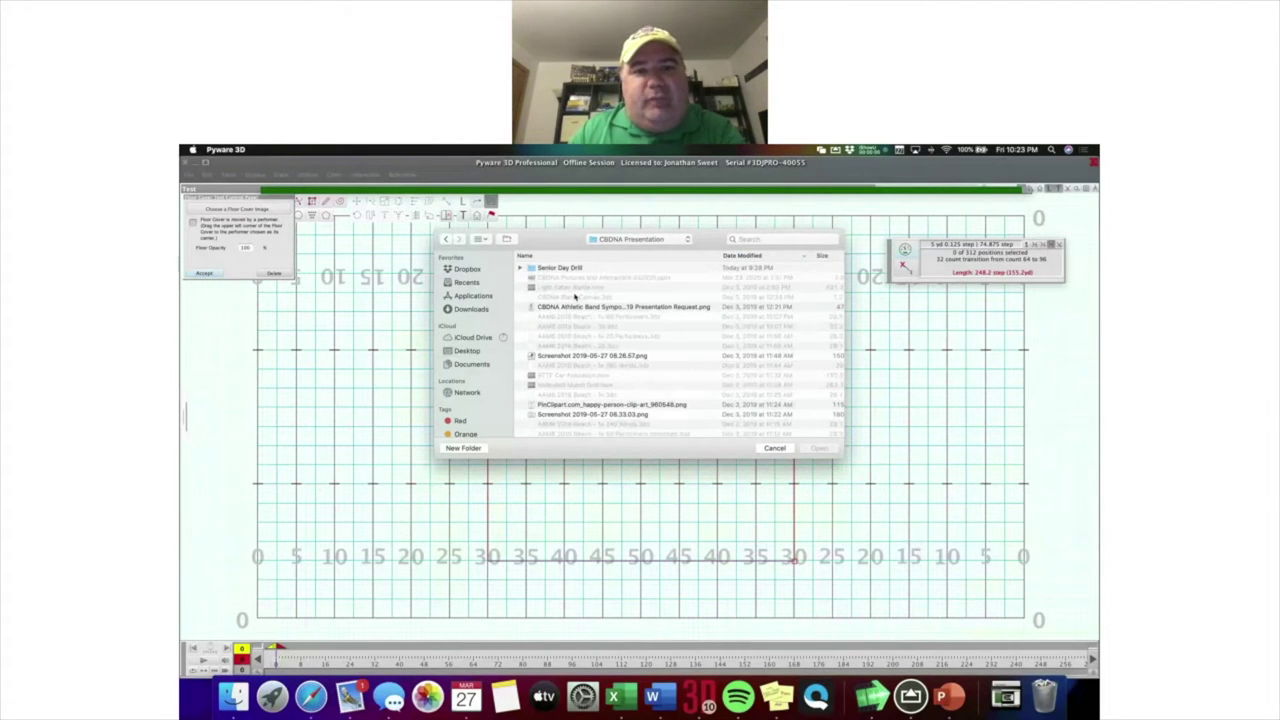
pyautogui.scroll(-3, 582, 357)
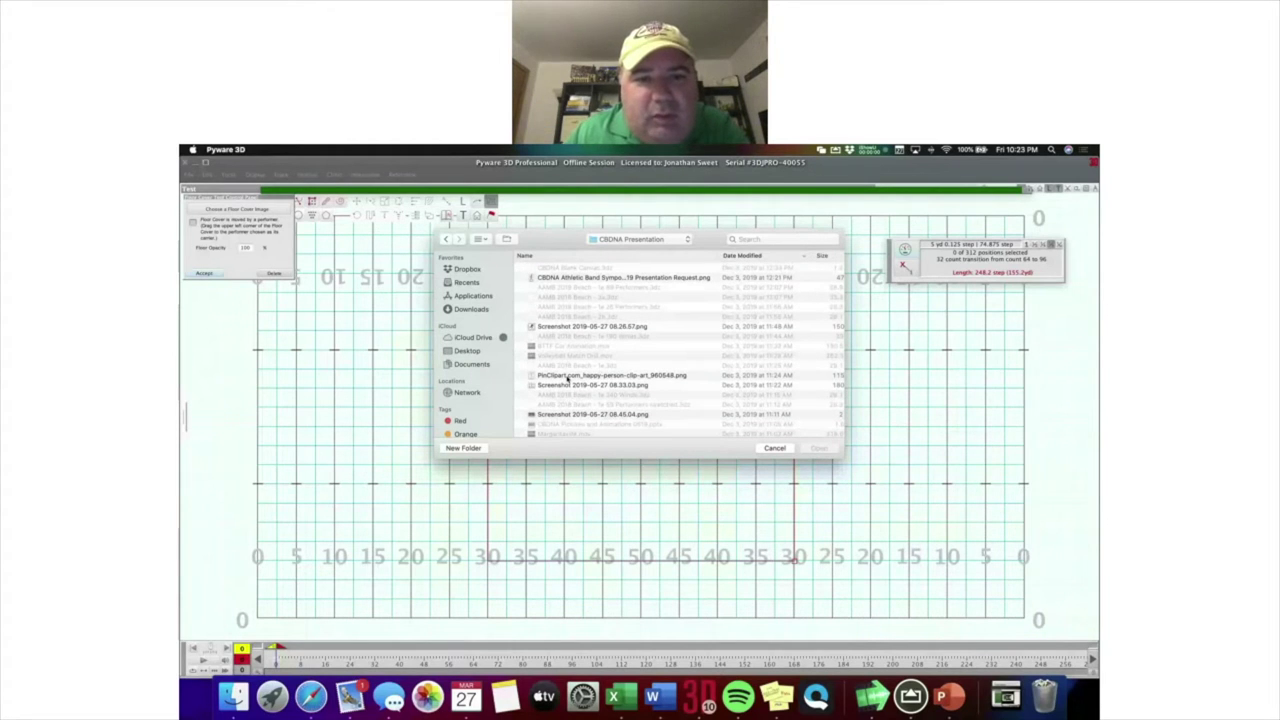
pyautogui.doubleClick(566, 377)
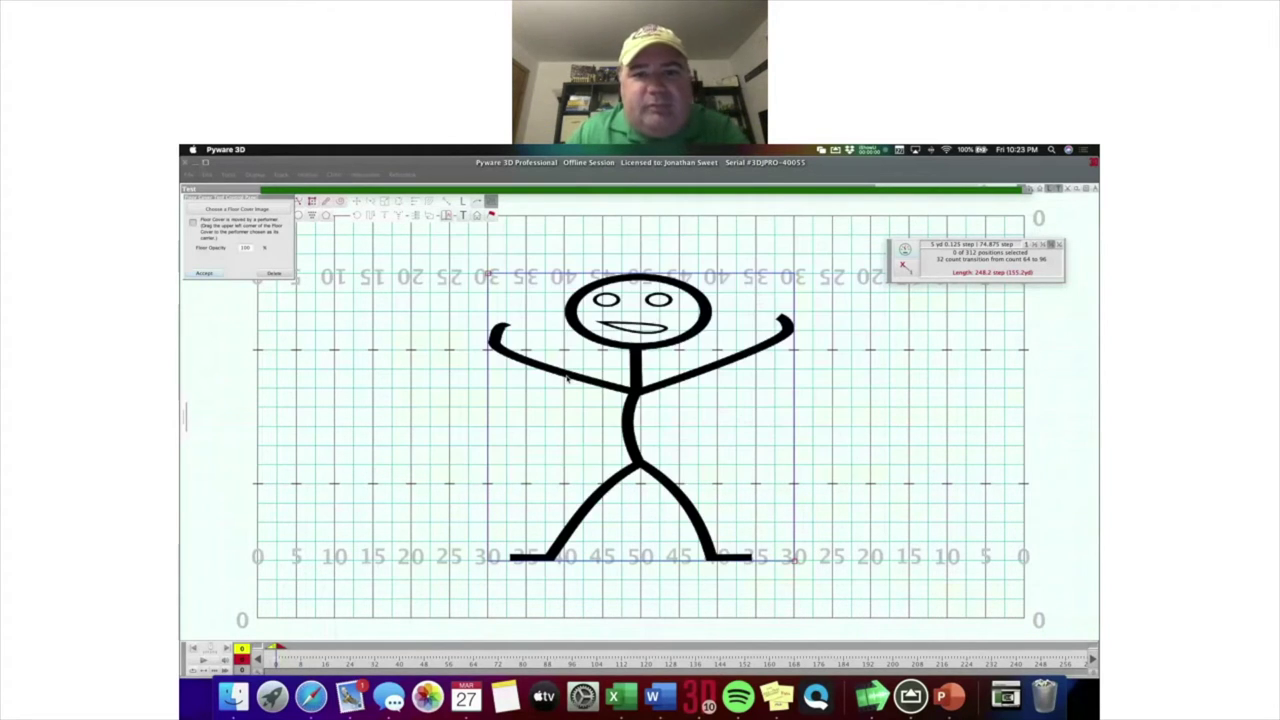
pyautogui.click(205, 273)
# Re-enable the floor cover display so the stick-figure image shows on the field grid.
pyautogui.click(1041, 191)
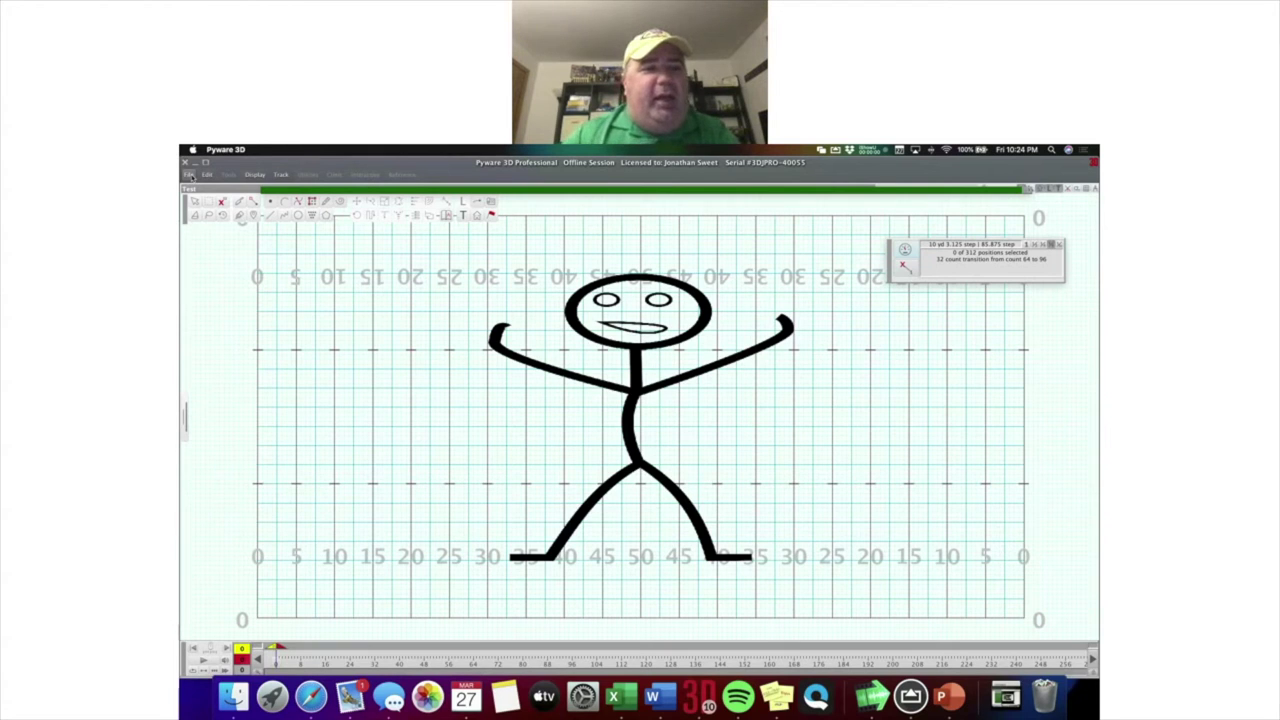
# Discard the unsaved stick-figure drill, open Purdue 2019 - Senior Show, and jump to count 102.
pyautogui.click(191, 176)
pyautogui.click(205, 203)
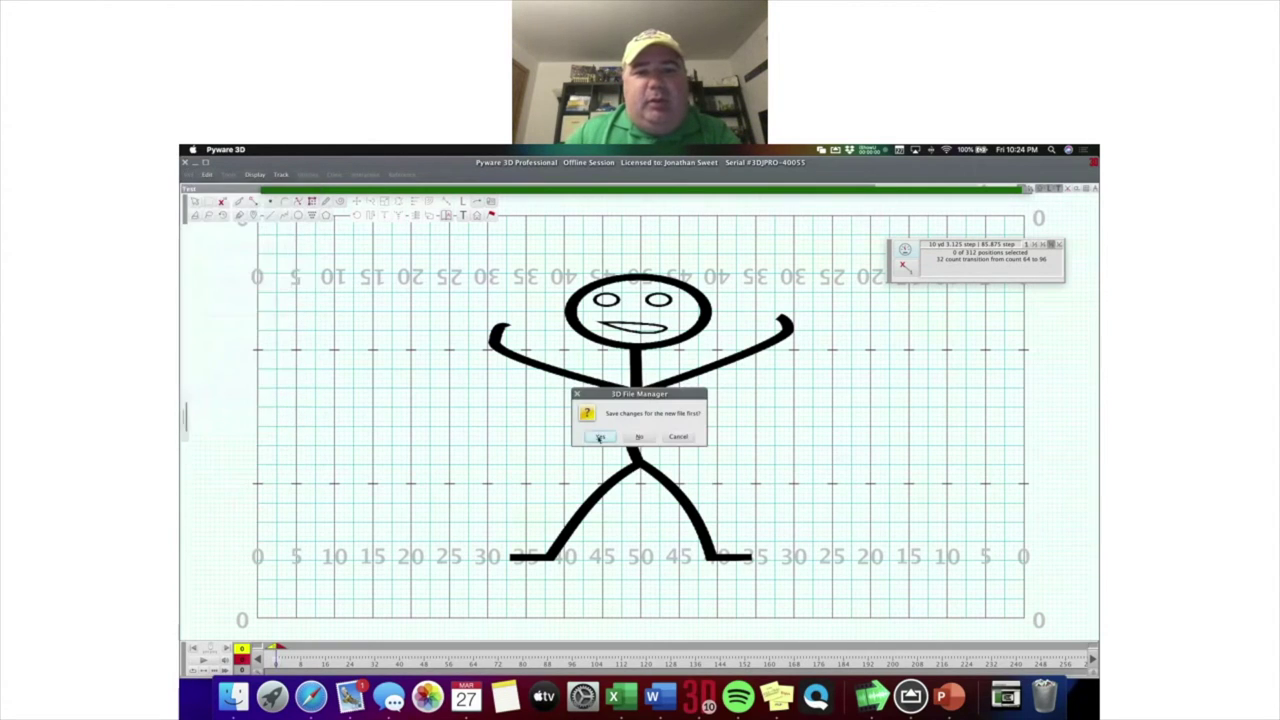
pyautogui.click(640, 438)
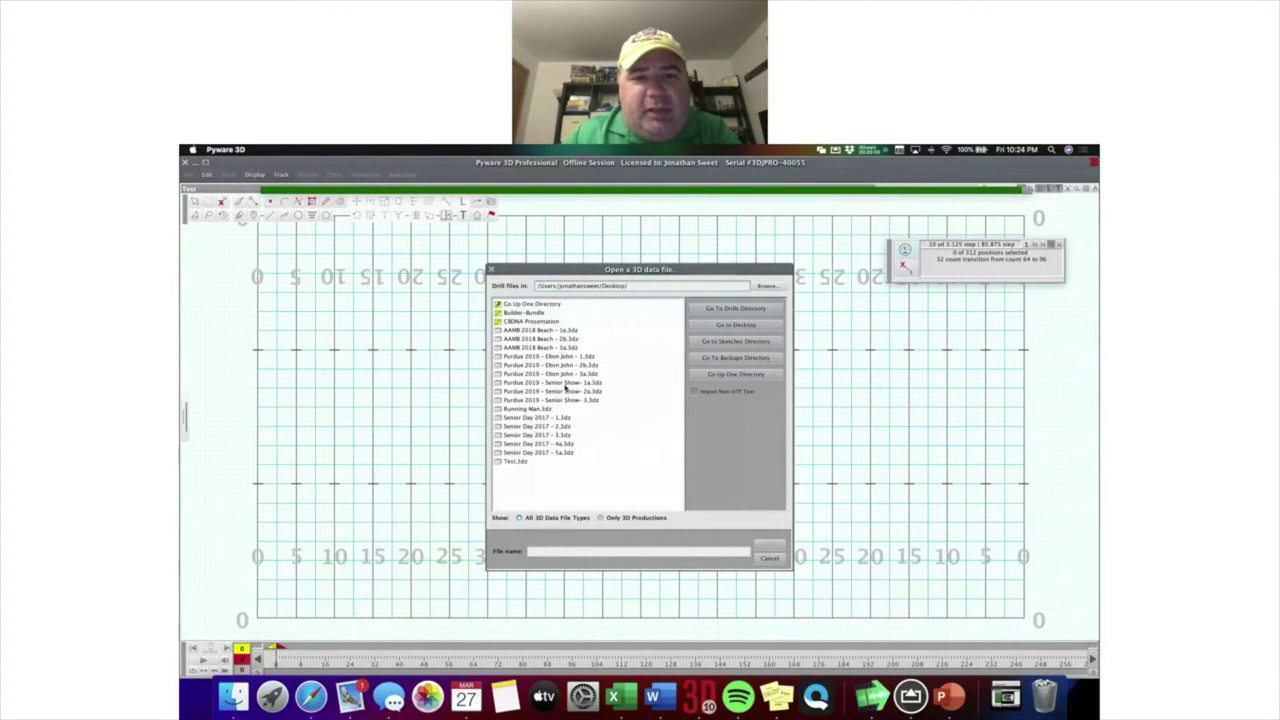
pyautogui.doubleClick(566, 391)
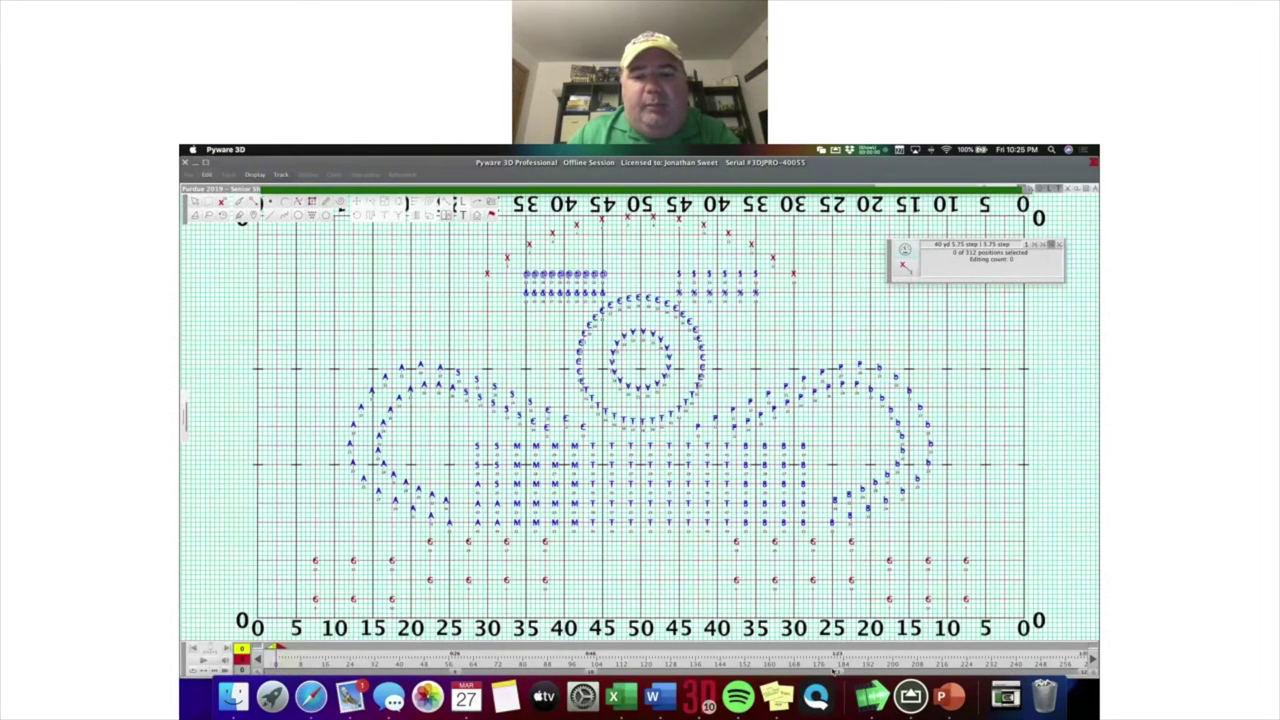
pyautogui.click(836, 668)
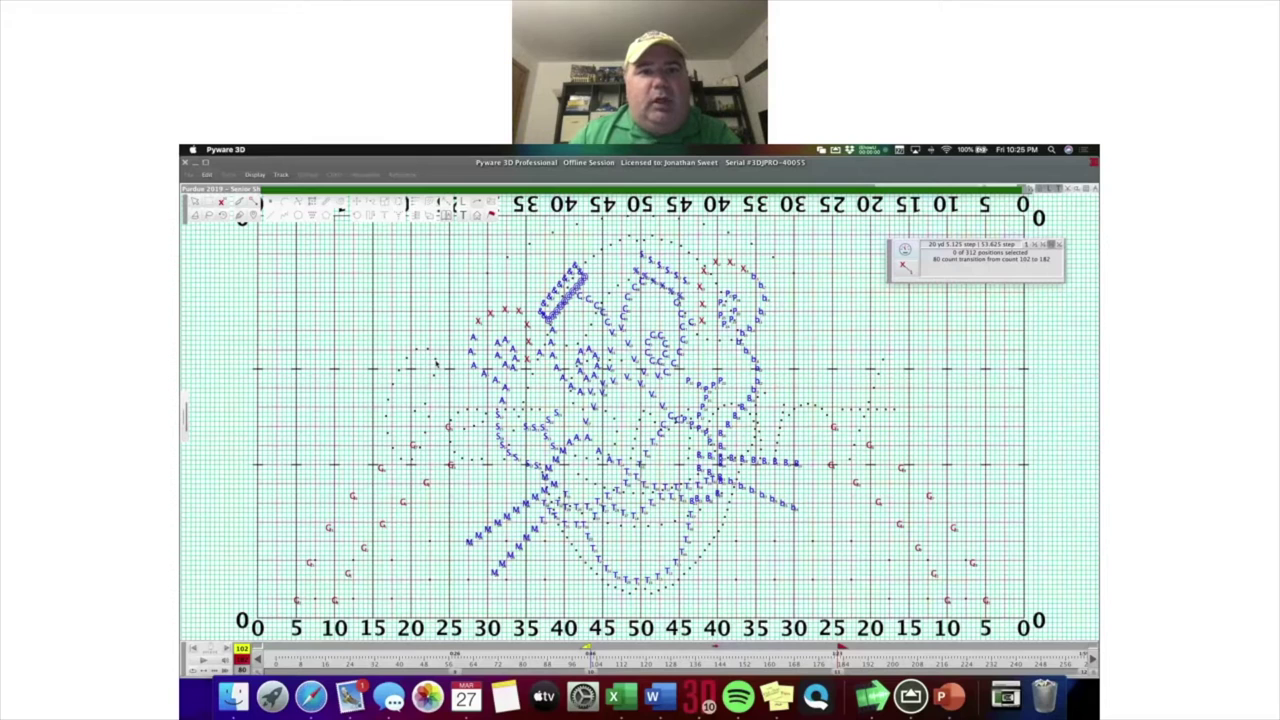
# Open the AAMB 2018 Beach - 3.3dz drill and advance to Set 19, count 64.
pyautogui.click(188, 175)
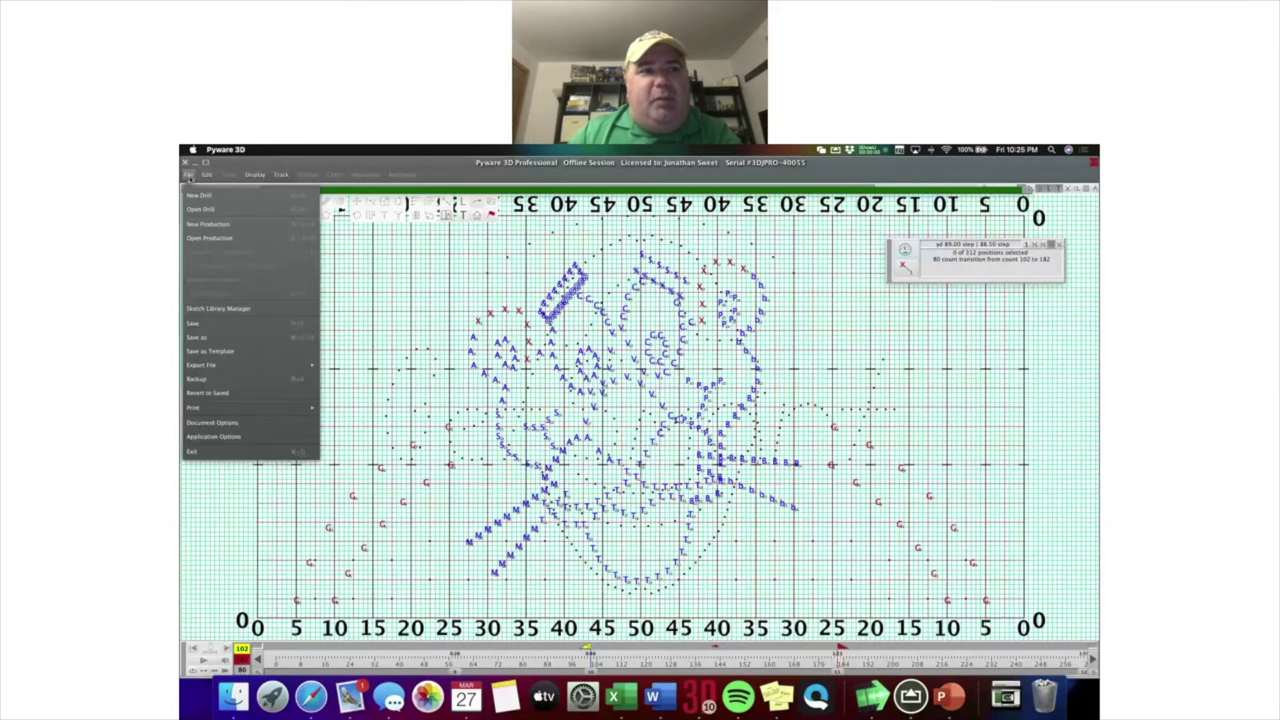
pyautogui.click(200, 209)
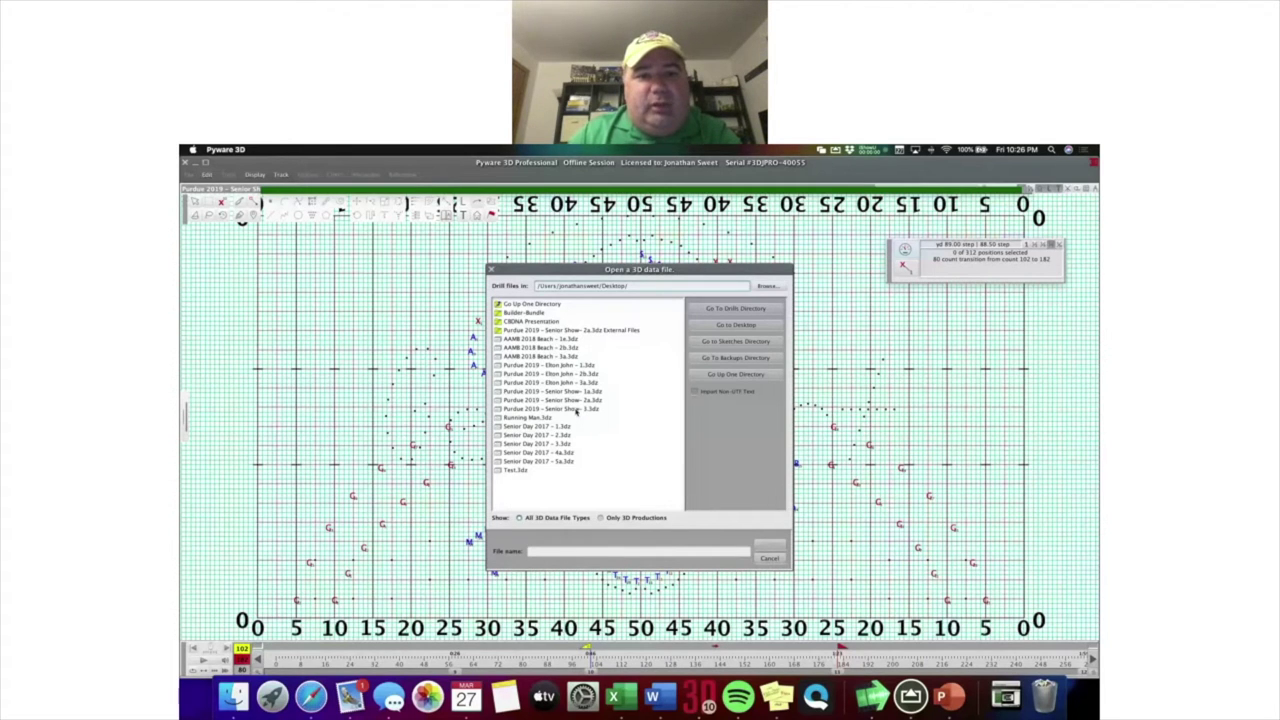
pyautogui.doubleClick(548, 357)
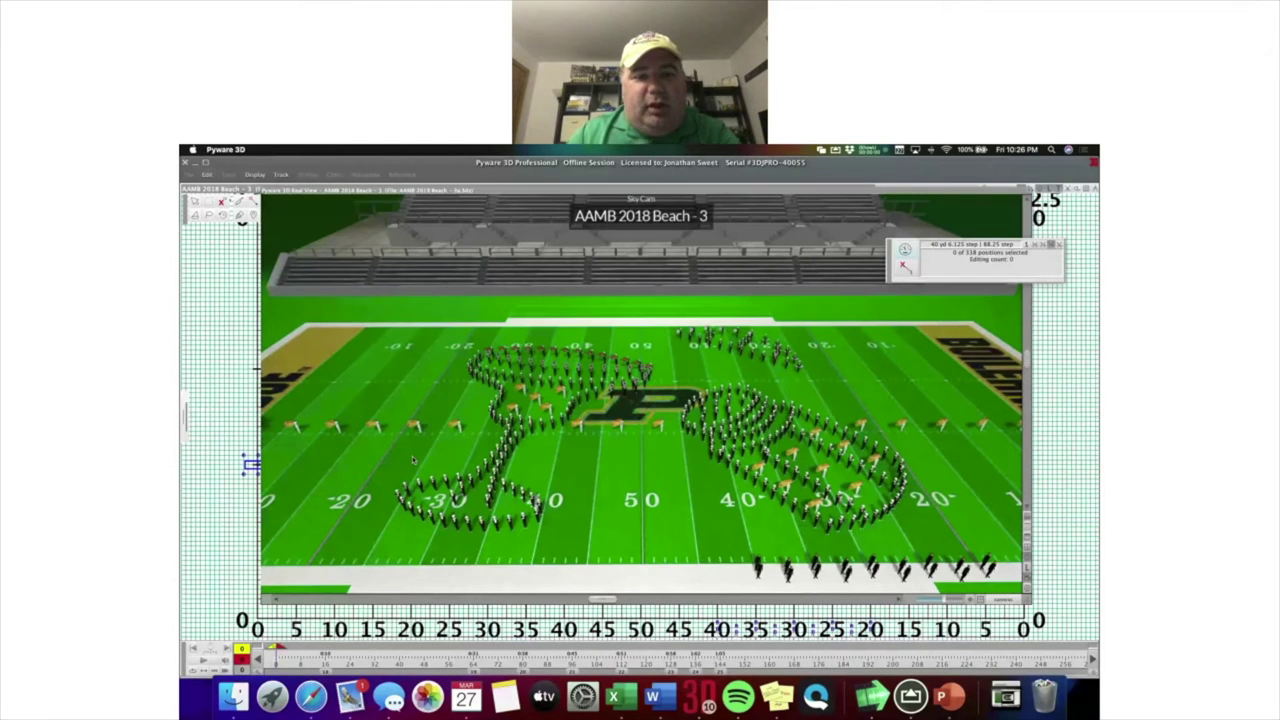
pyautogui.press('pagedown')
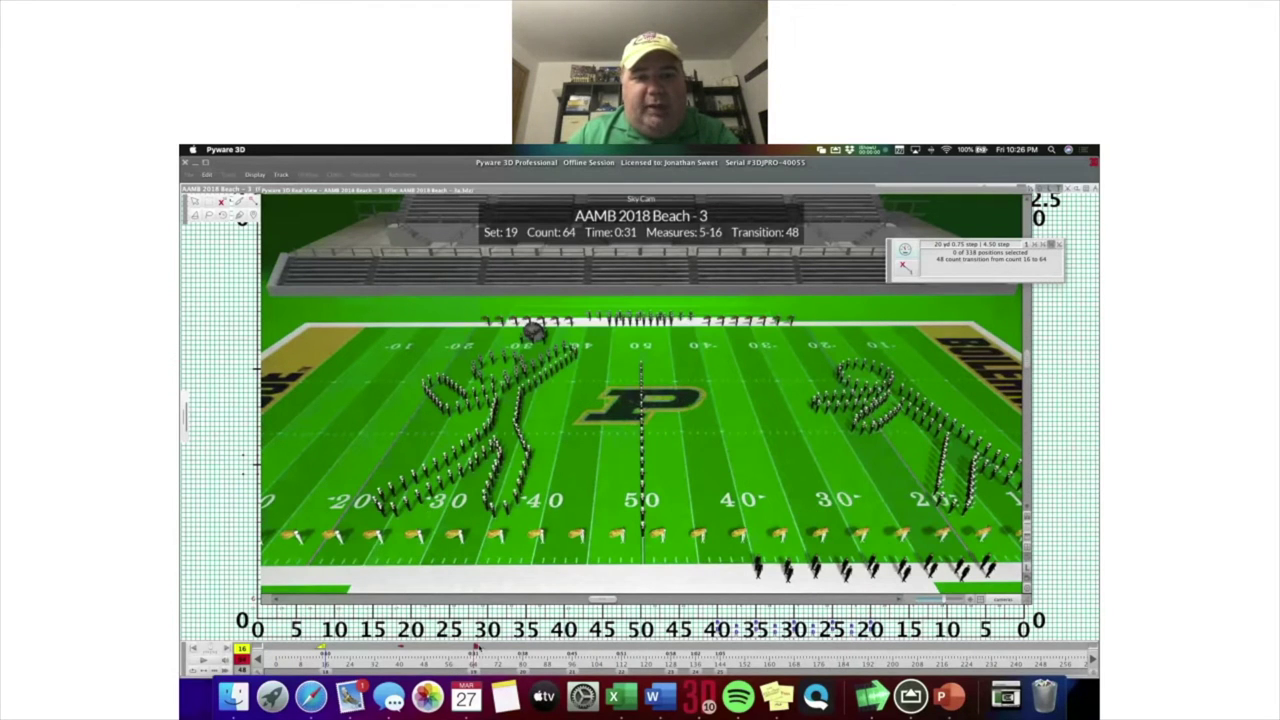
# Step the Beach drill's surfer formations from Set 19 through to Set 25, count 144.
pyautogui.press('pagedown')
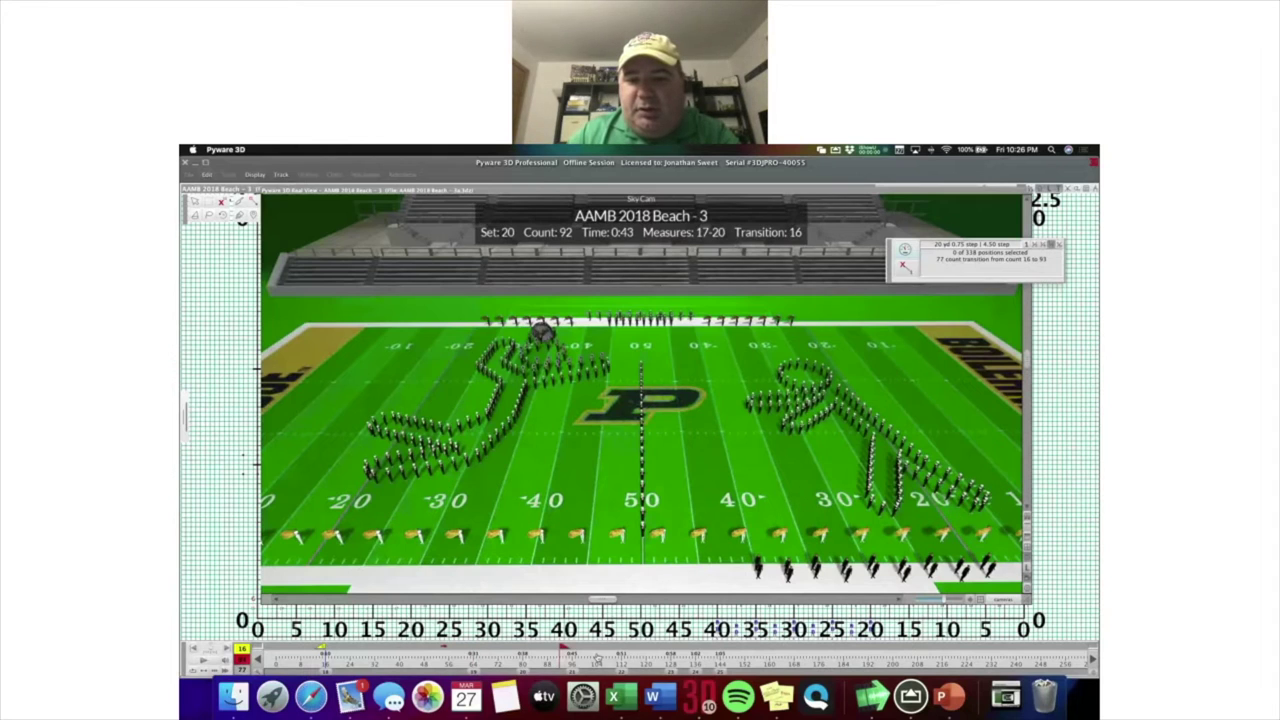
pyautogui.press('pagedown')
pyautogui.press('pagedown')
pyautogui.press('pagedown')
pyautogui.press('pagedown')
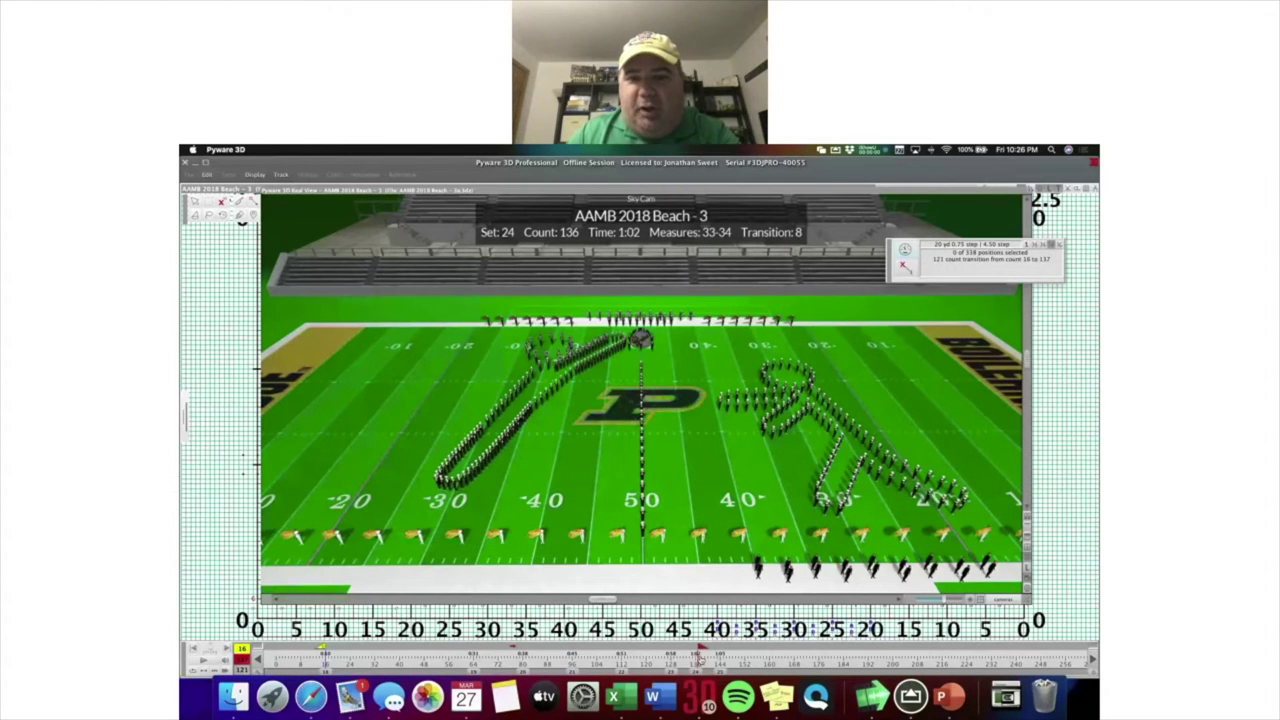
pyautogui.click(195, 661)
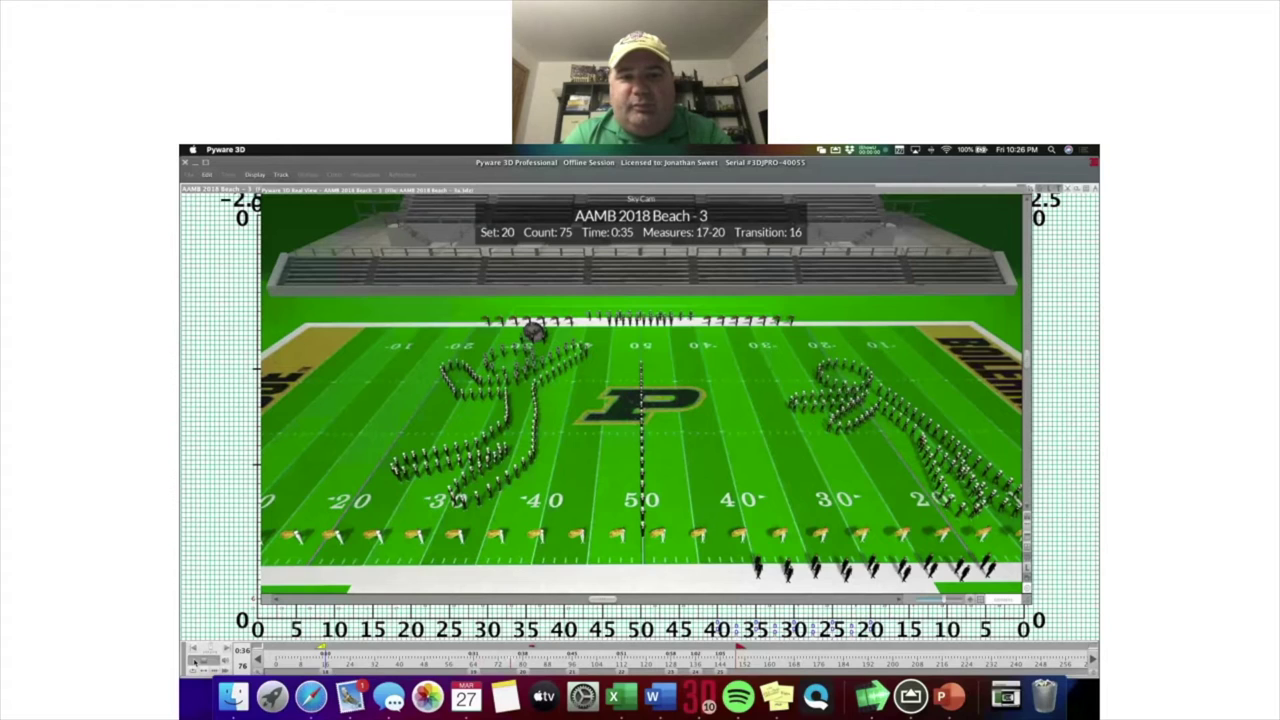
pyautogui.click(194, 661)
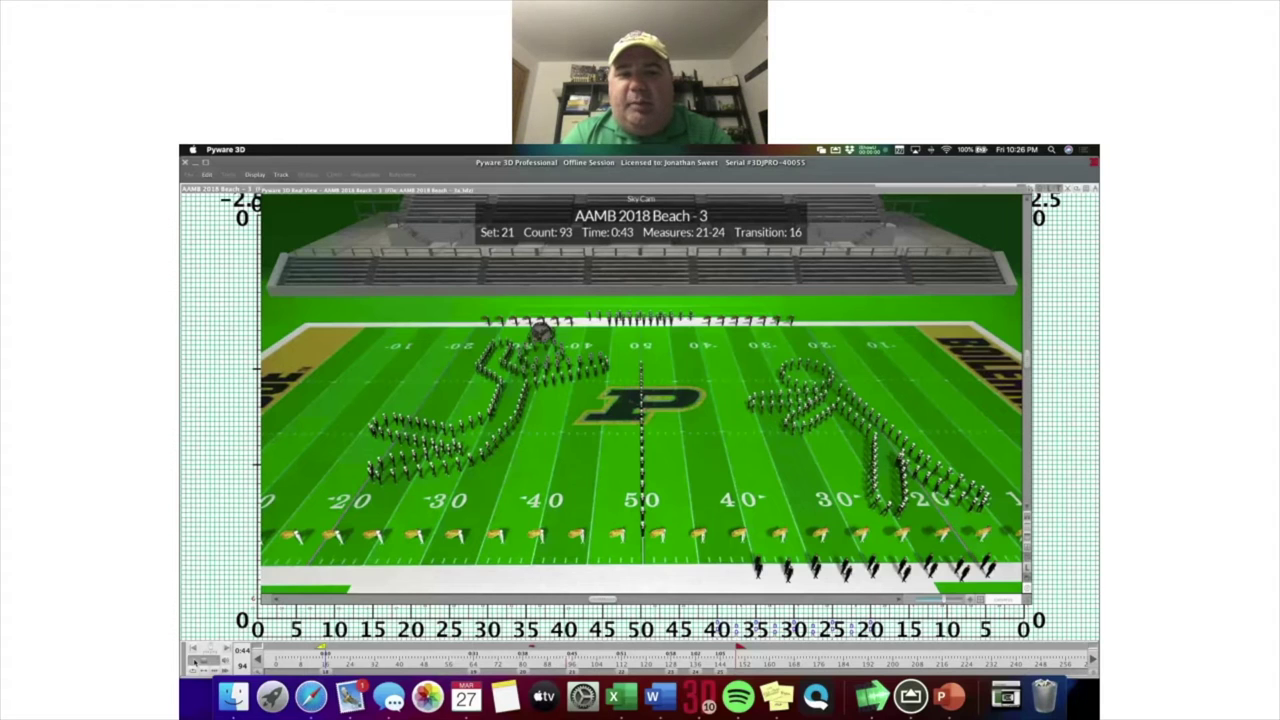
pyautogui.click(194, 661)
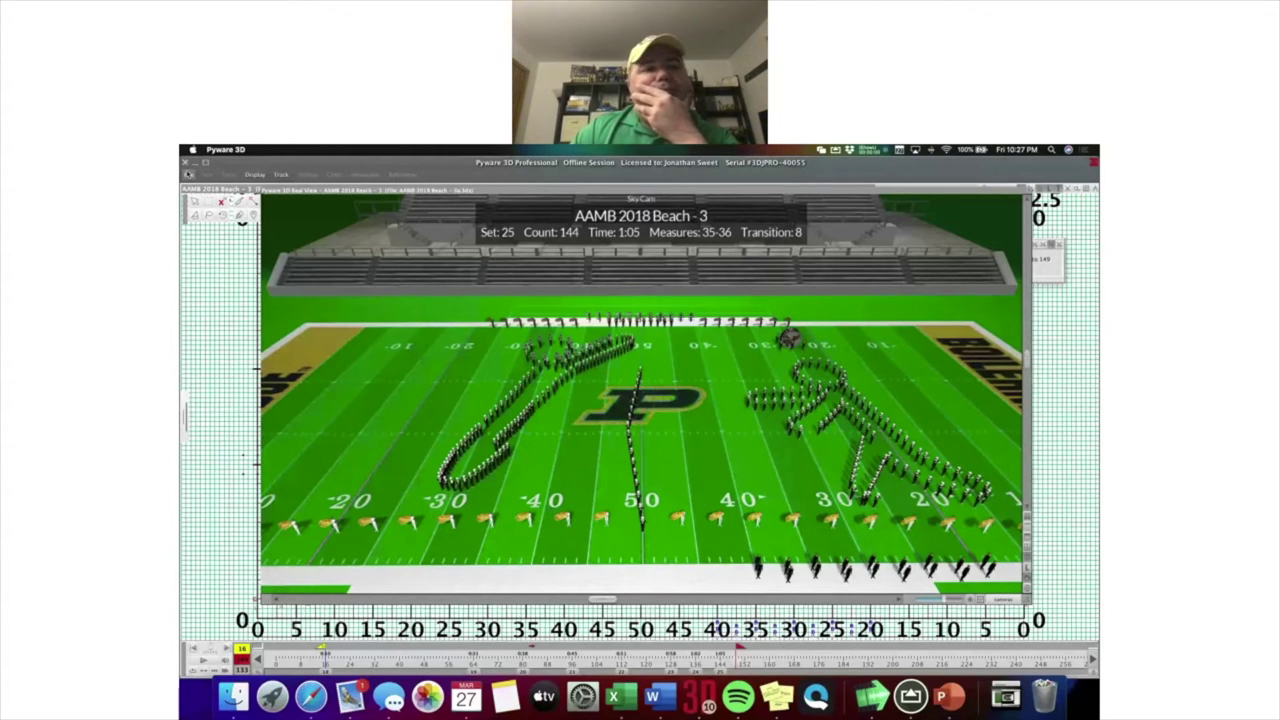
pyautogui.press('super+o')
# Open the Purdue 2019 - Elton John - 1.3dz drill and jump to Set 5A, count 96.
pyautogui.click(555, 365)
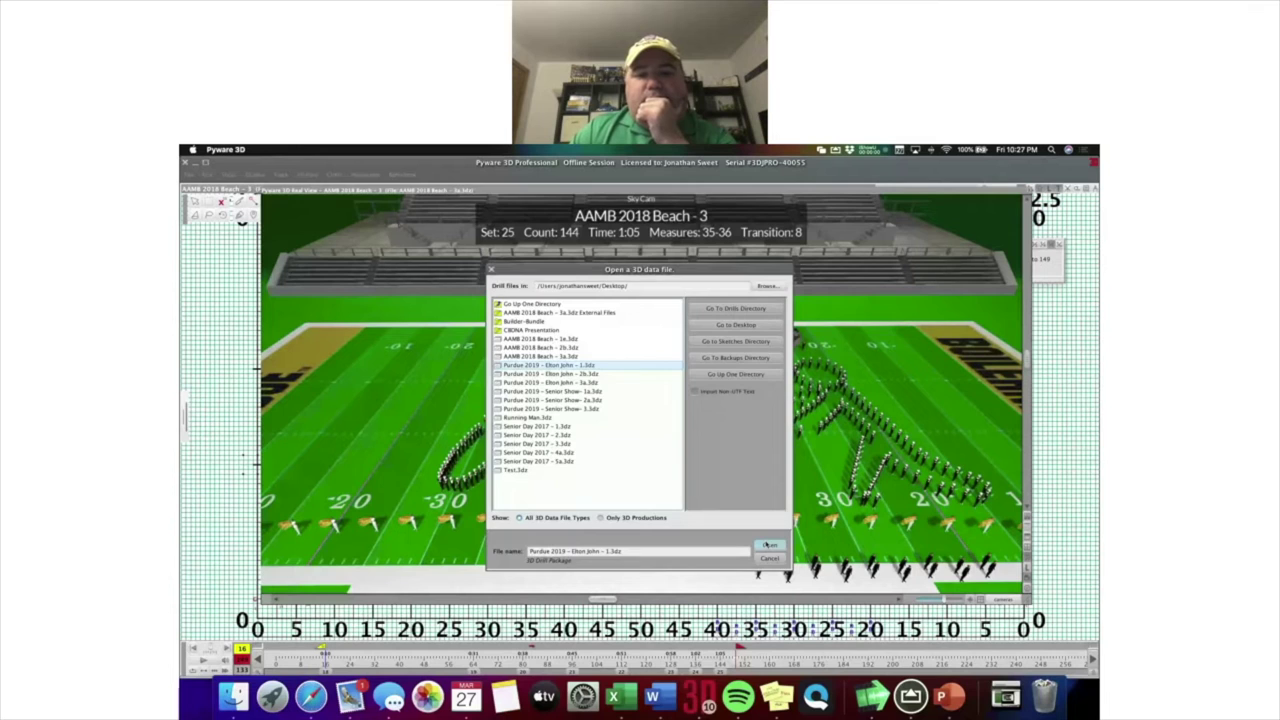
pyautogui.click(768, 545)
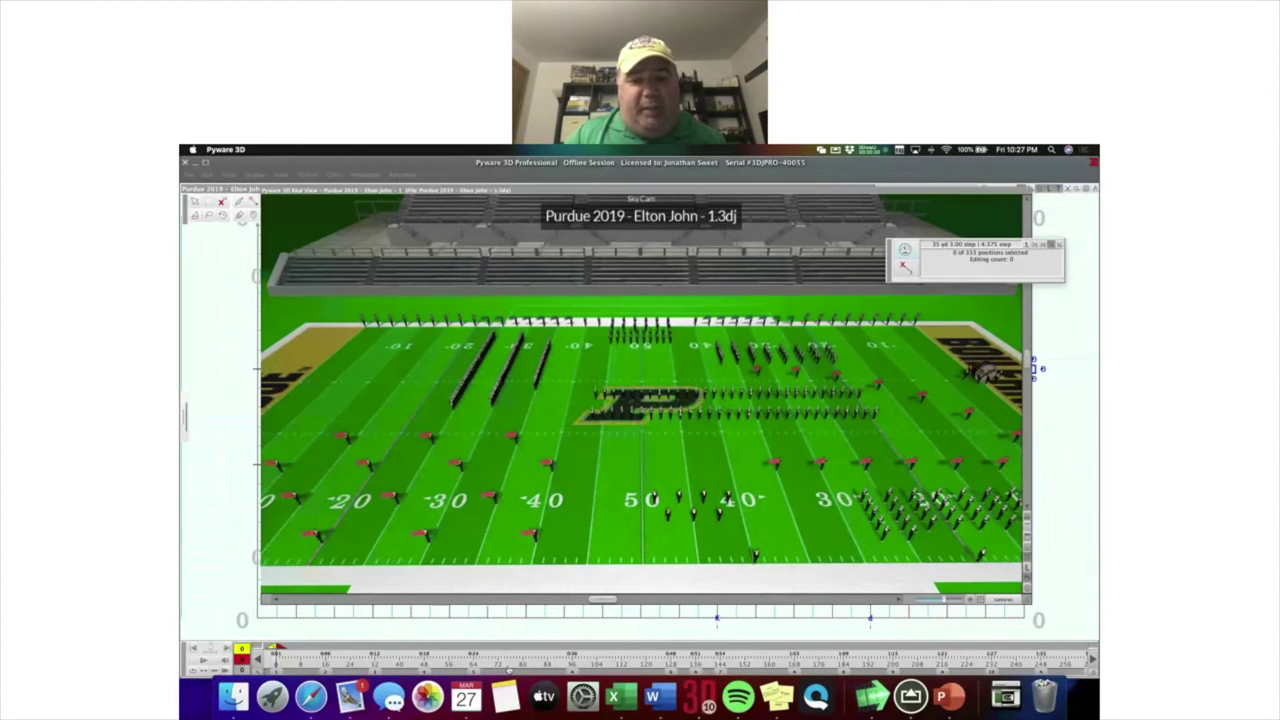
pyautogui.click(573, 664)
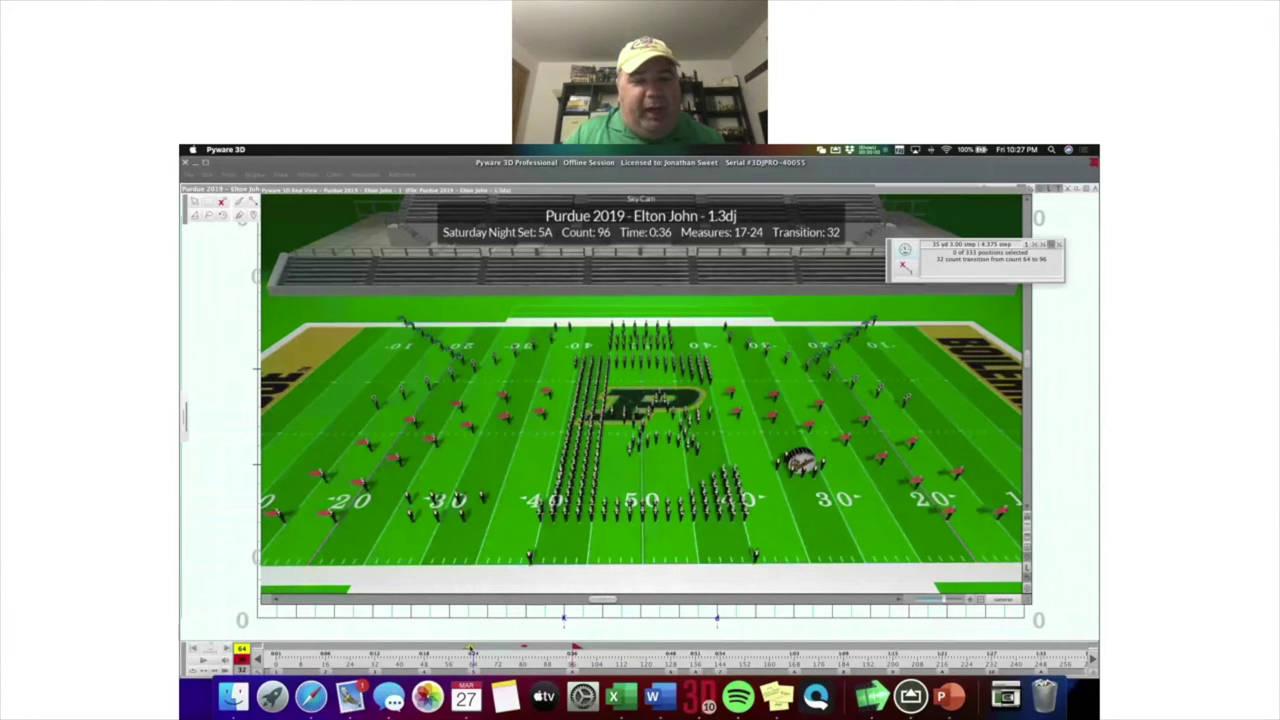
# Move the transition start from count 64 to count 0 for a 96-count move into Set 5A.
pyautogui.moveTo(470, 650); pyautogui.dragTo(271, 649)
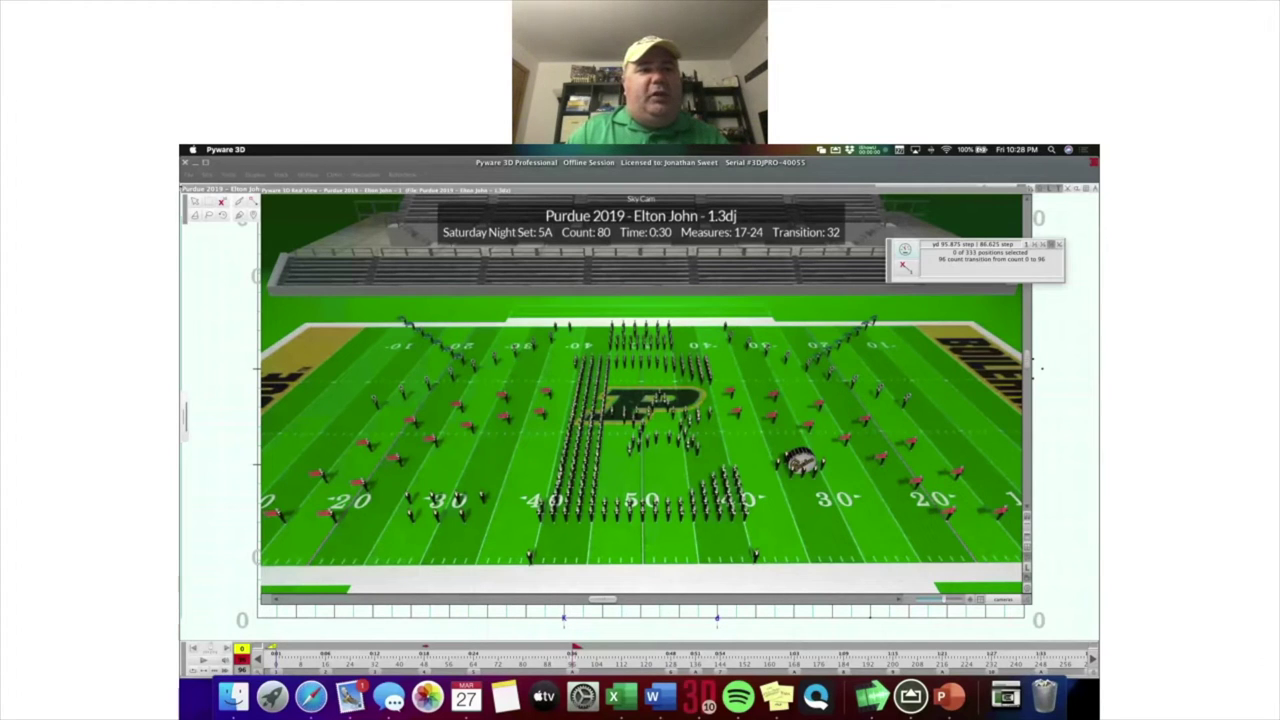
pyautogui.press('super+o')
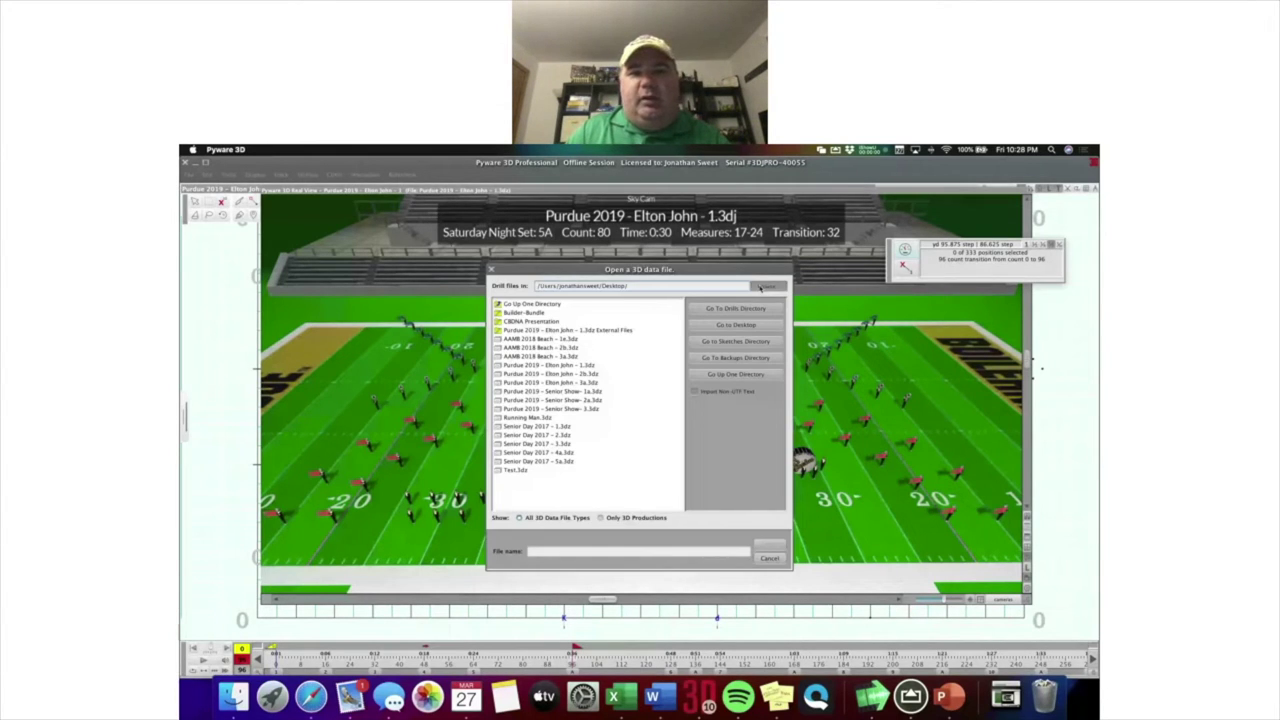
# Search for 'aretha .3dz' and open the AAMB 2018 - Aretha - 1a.3dz drill.
pyautogui.click(761, 287)
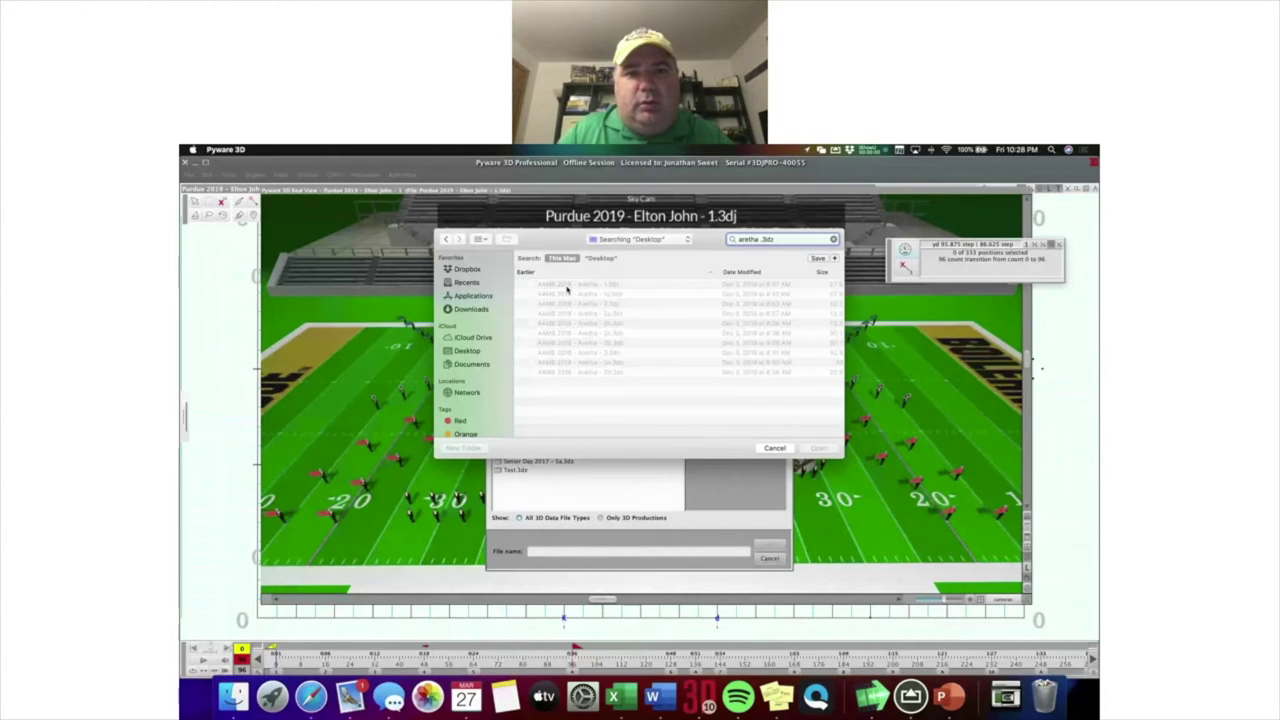
pyautogui.click(570, 286)
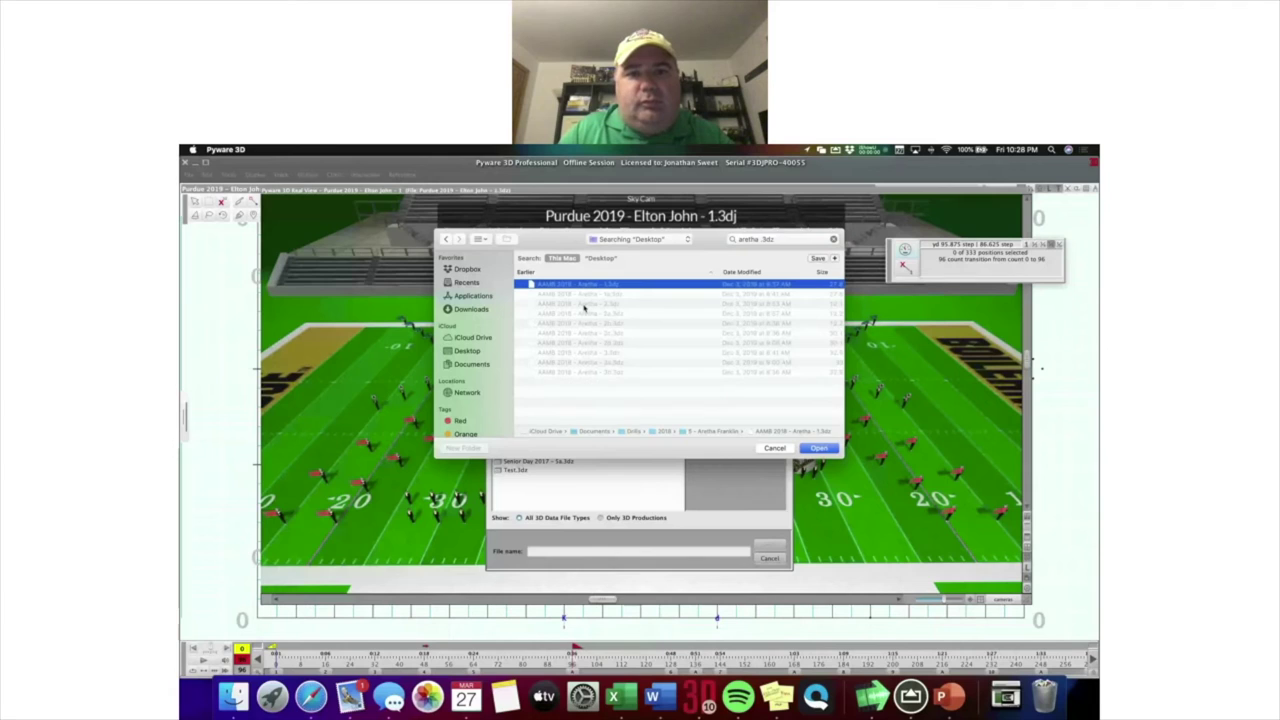
pyautogui.press('Return')
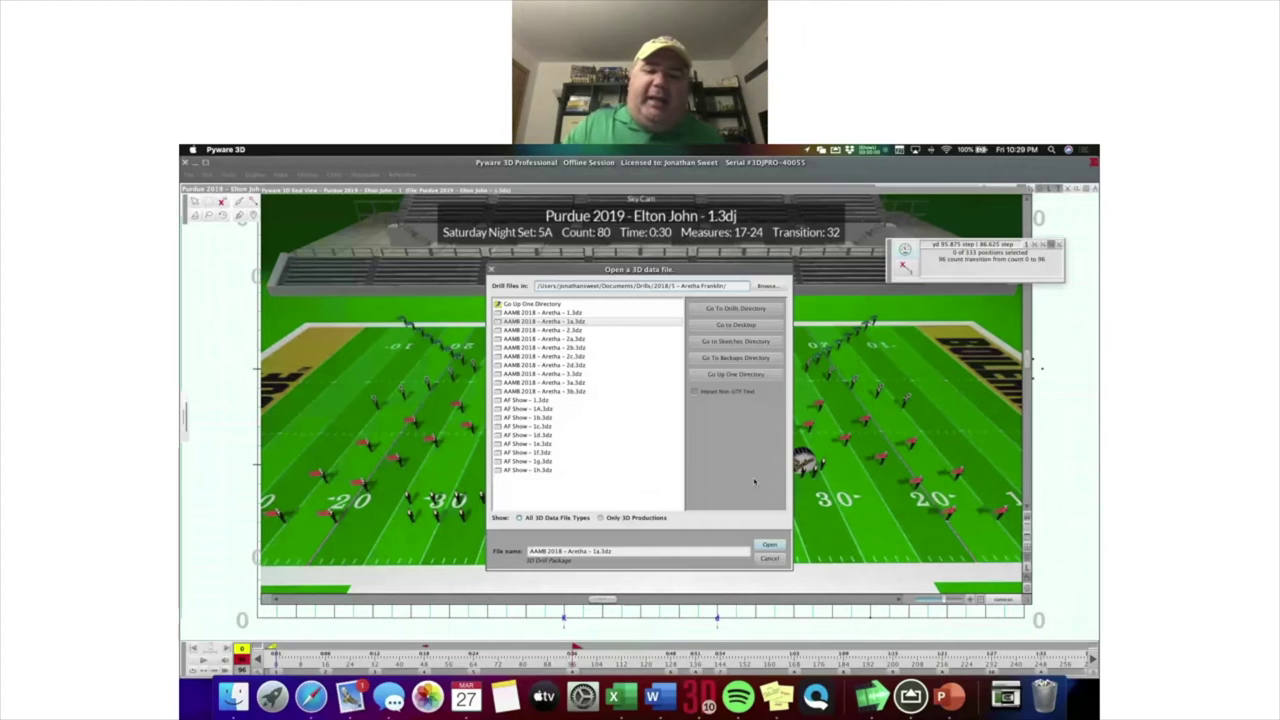
pyautogui.click(769, 545)
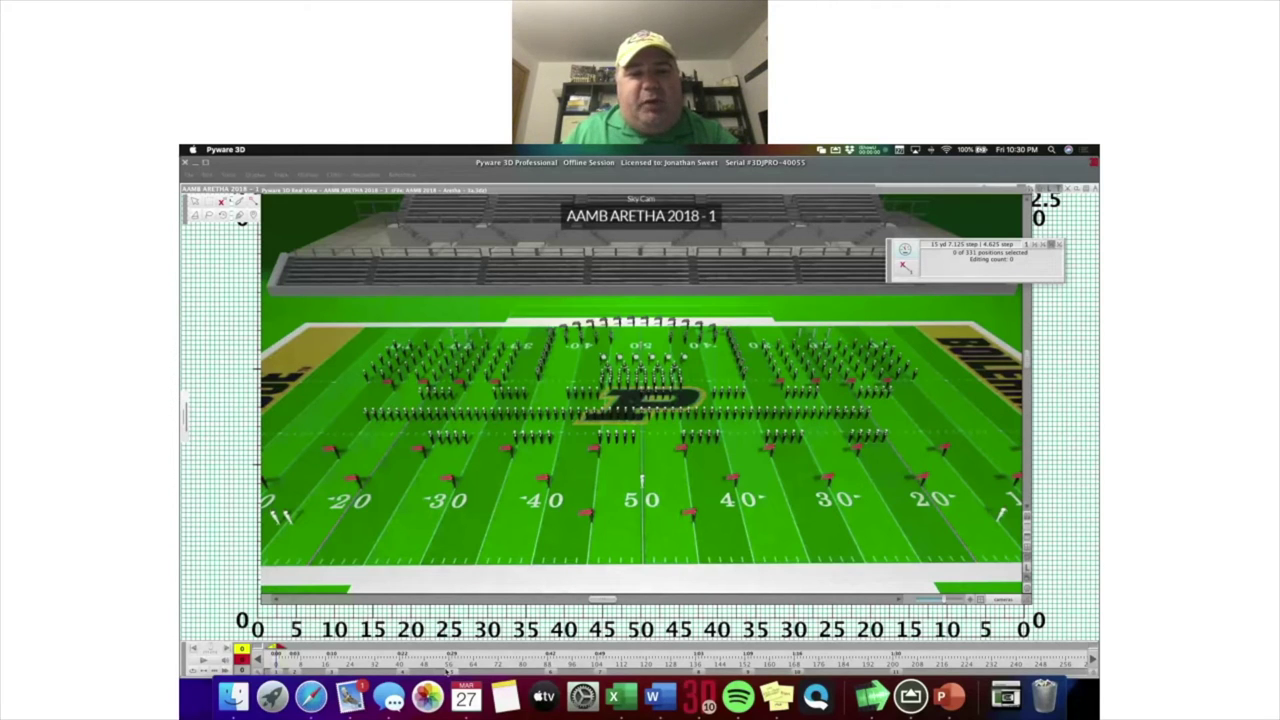
# Play the 32-count transition from Set 6 into Set 7, then set the drill aside for the webinar.
pyautogui.click(551, 670)
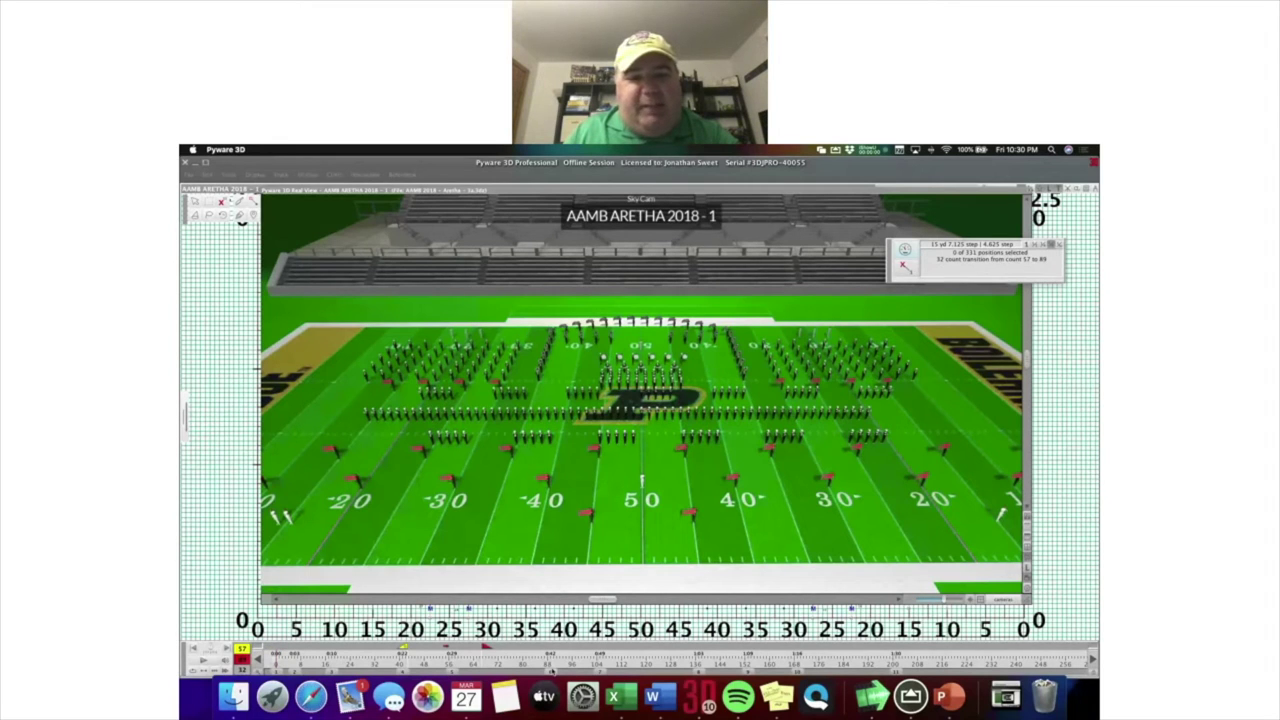
pyautogui.click(207, 662)
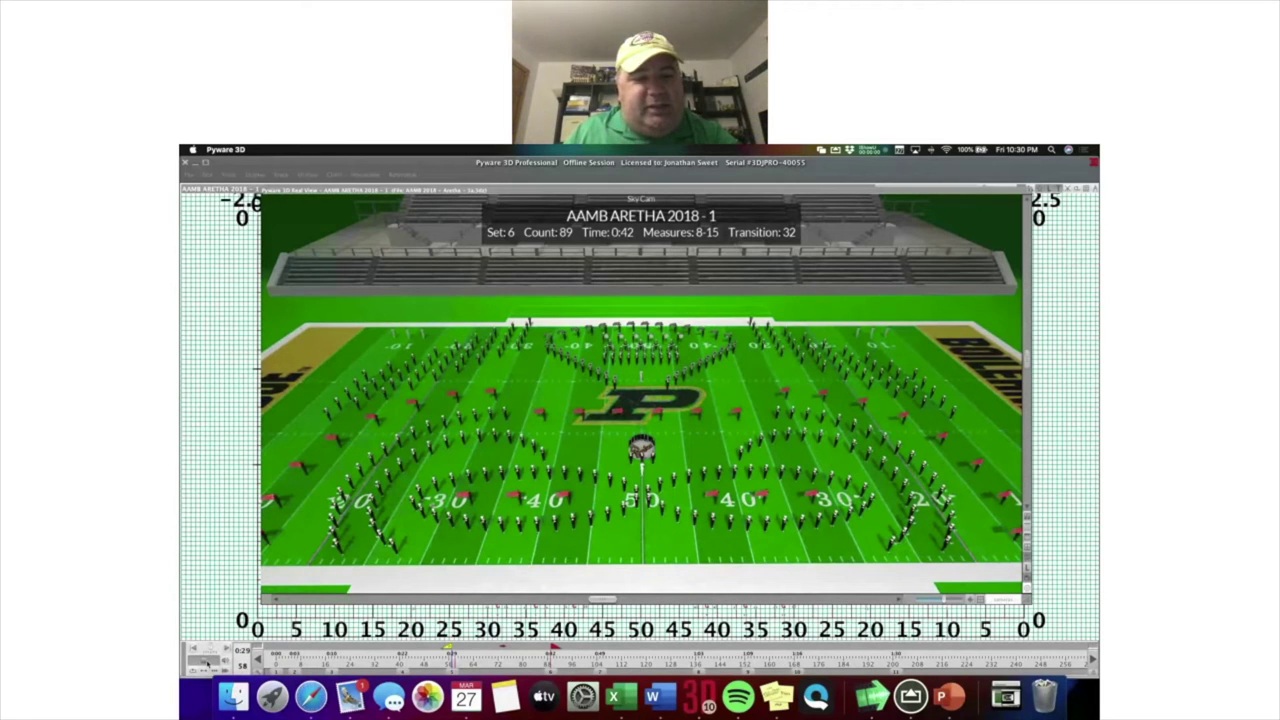
pyautogui.click(207, 662)
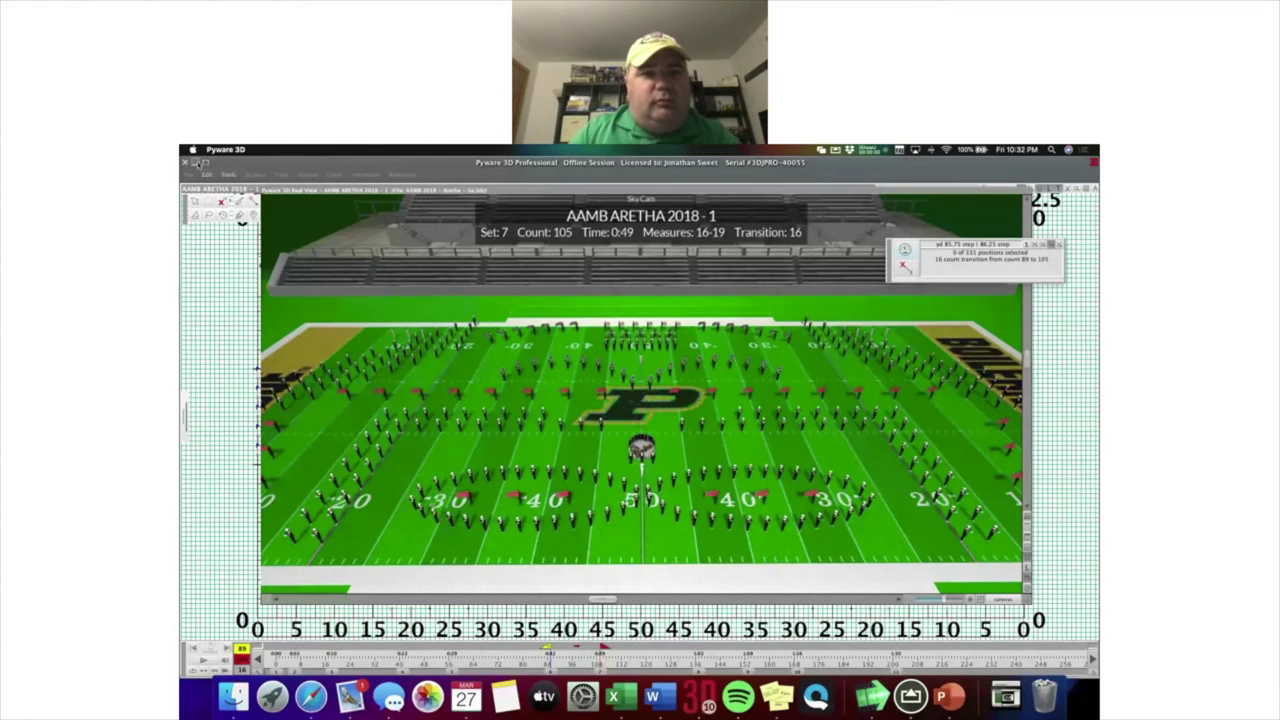
pyautogui.click(199, 163)
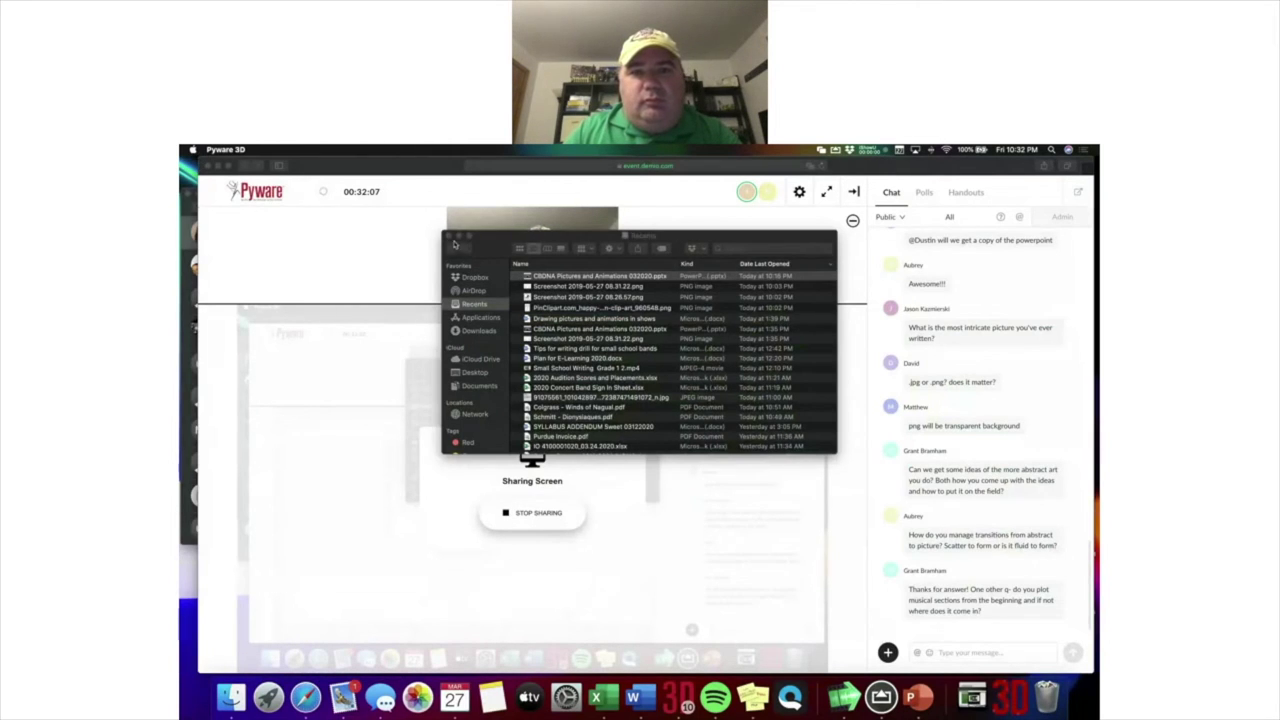
pyautogui.click(700, 459)
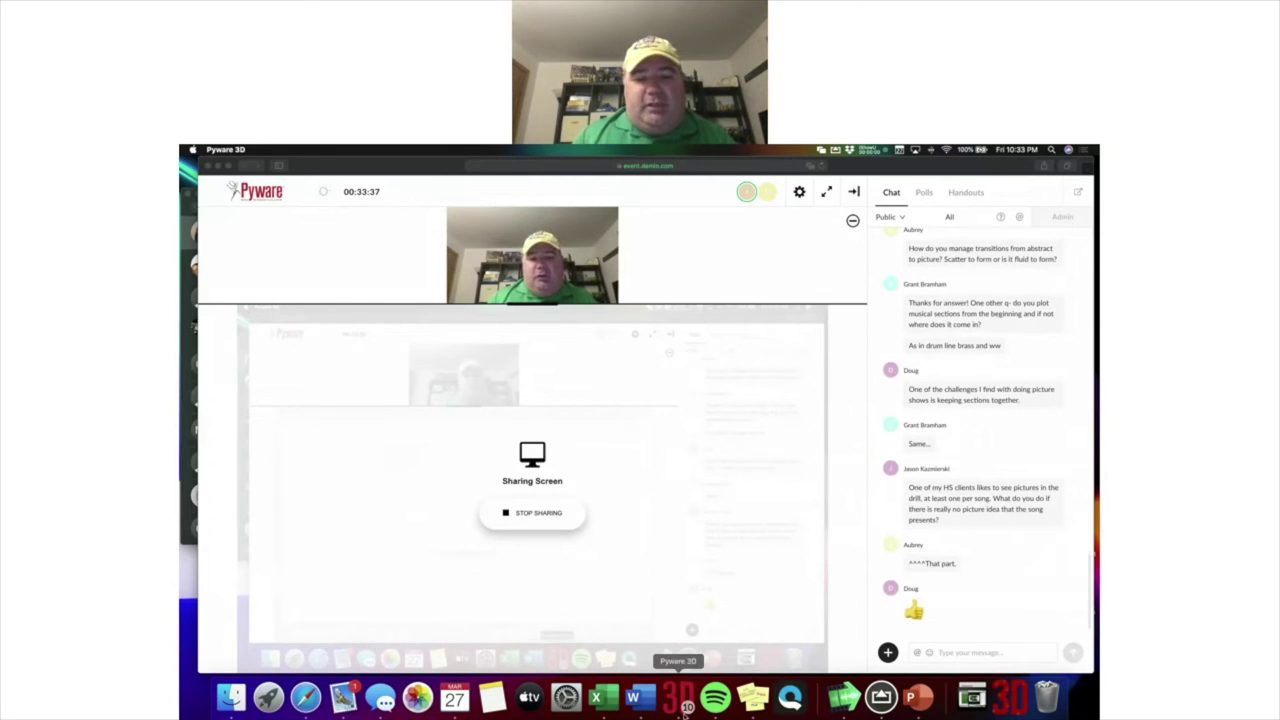
# Bring Pyware 3D back to the front with AAMB Aretha 2018 - 1 at Set 7, count 105.
pyautogui.click(679, 695)
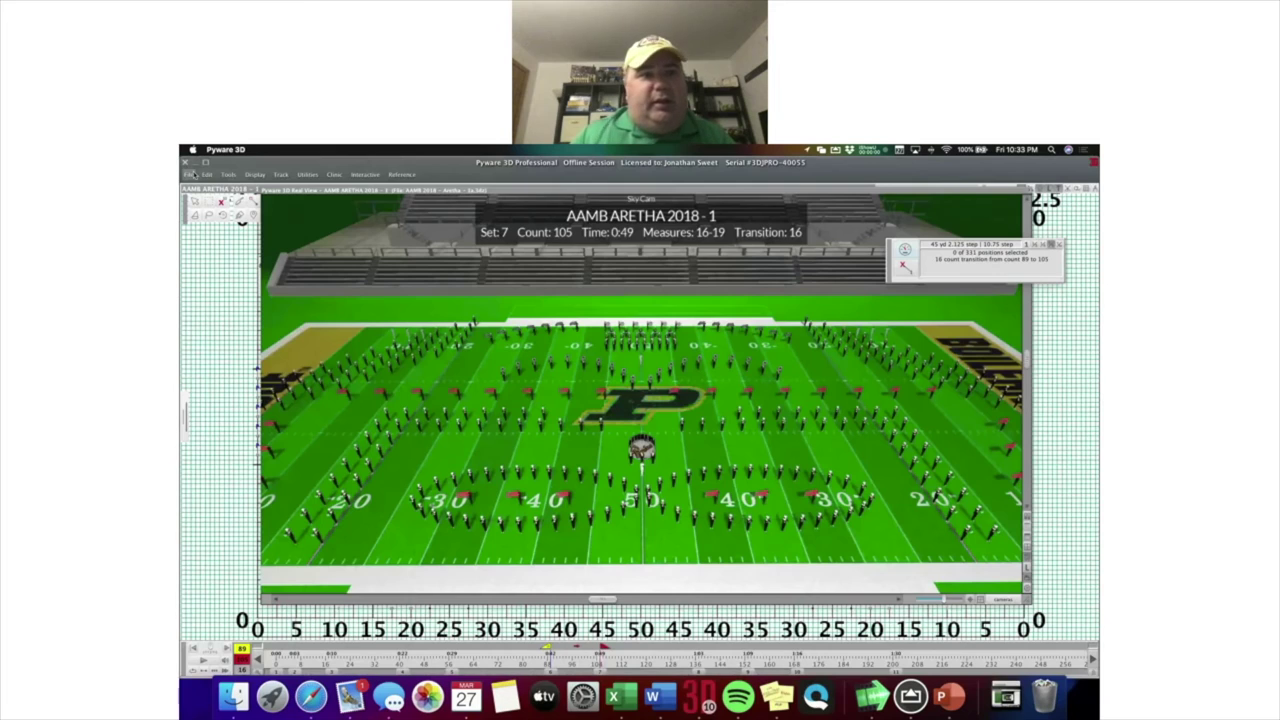
# Open AAMB 2018 Beach - 1e from Desktop > CBDNA Presentation and jump to Set 11.
pyautogui.click(205, 212)
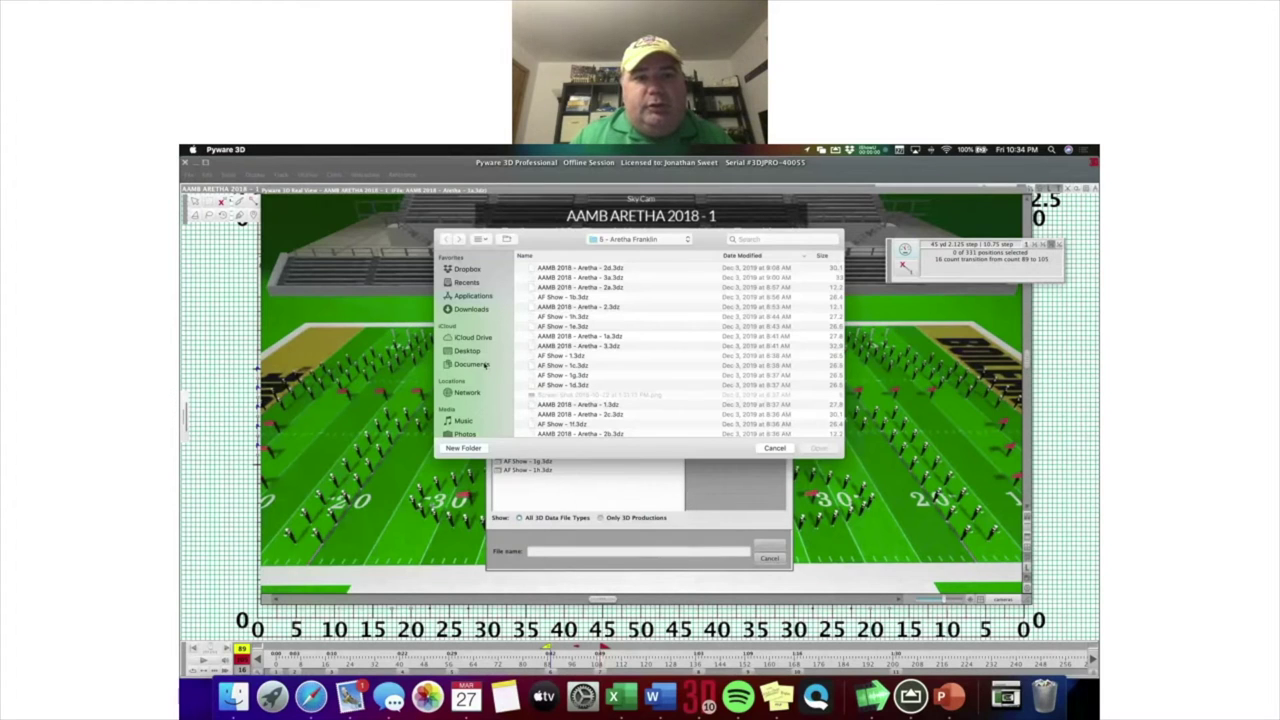
pyautogui.click(478, 351)
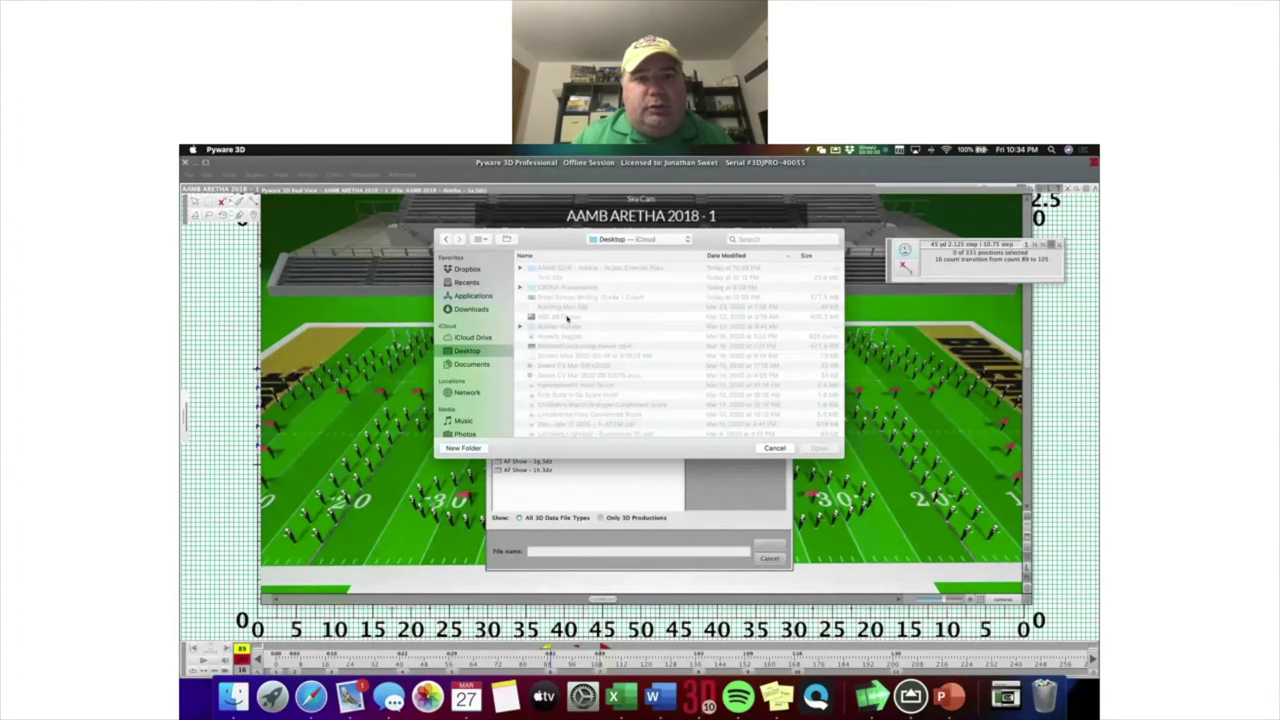
pyautogui.doubleClick(585, 287)
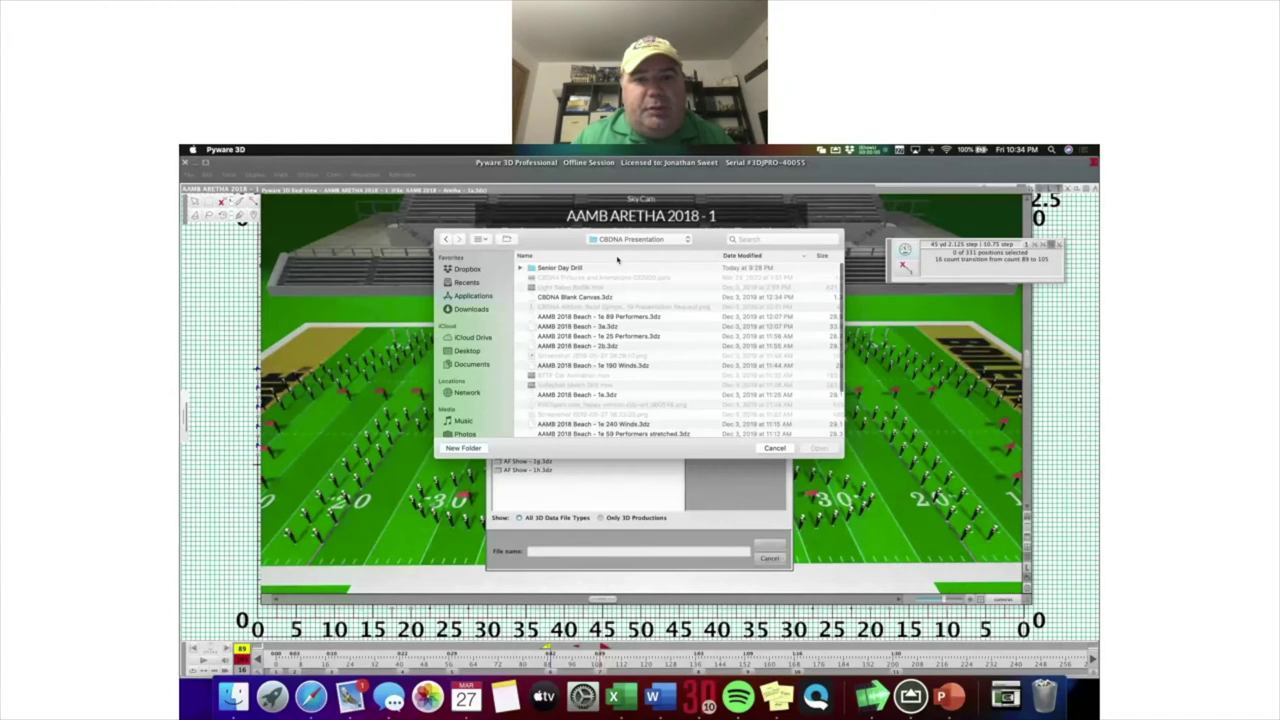
pyautogui.press('Escape')
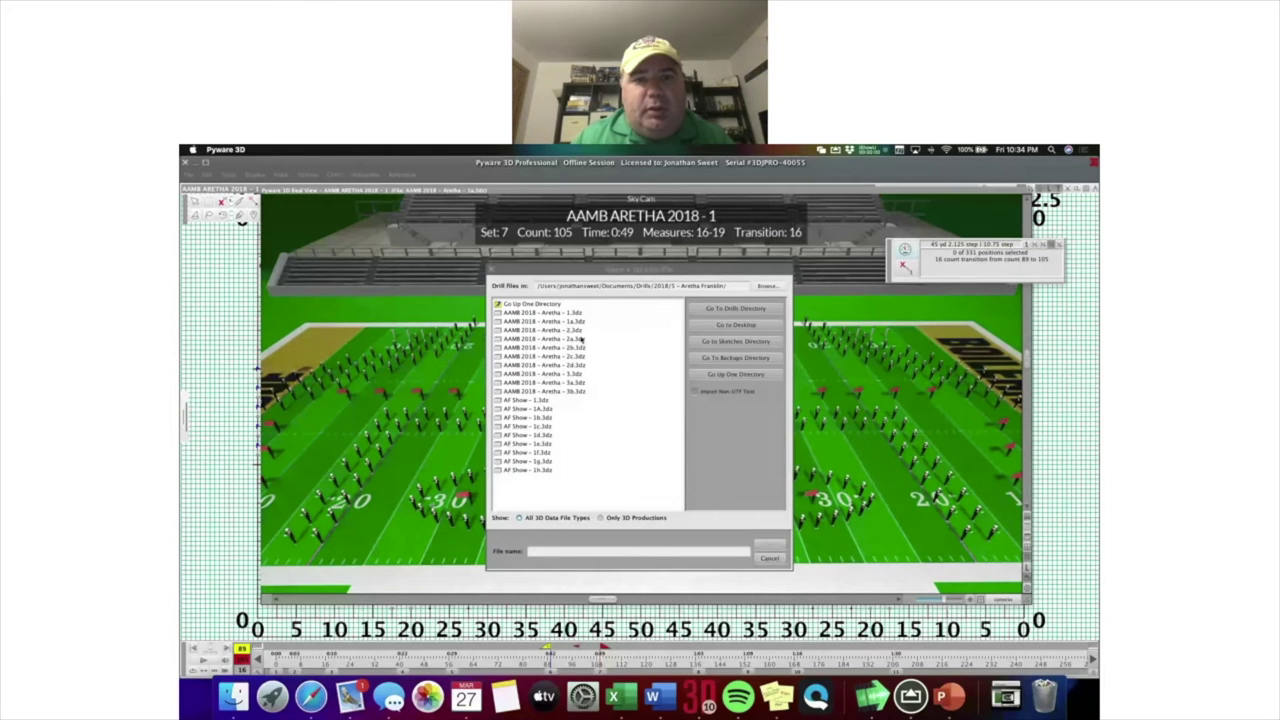
pyautogui.click(575, 383)
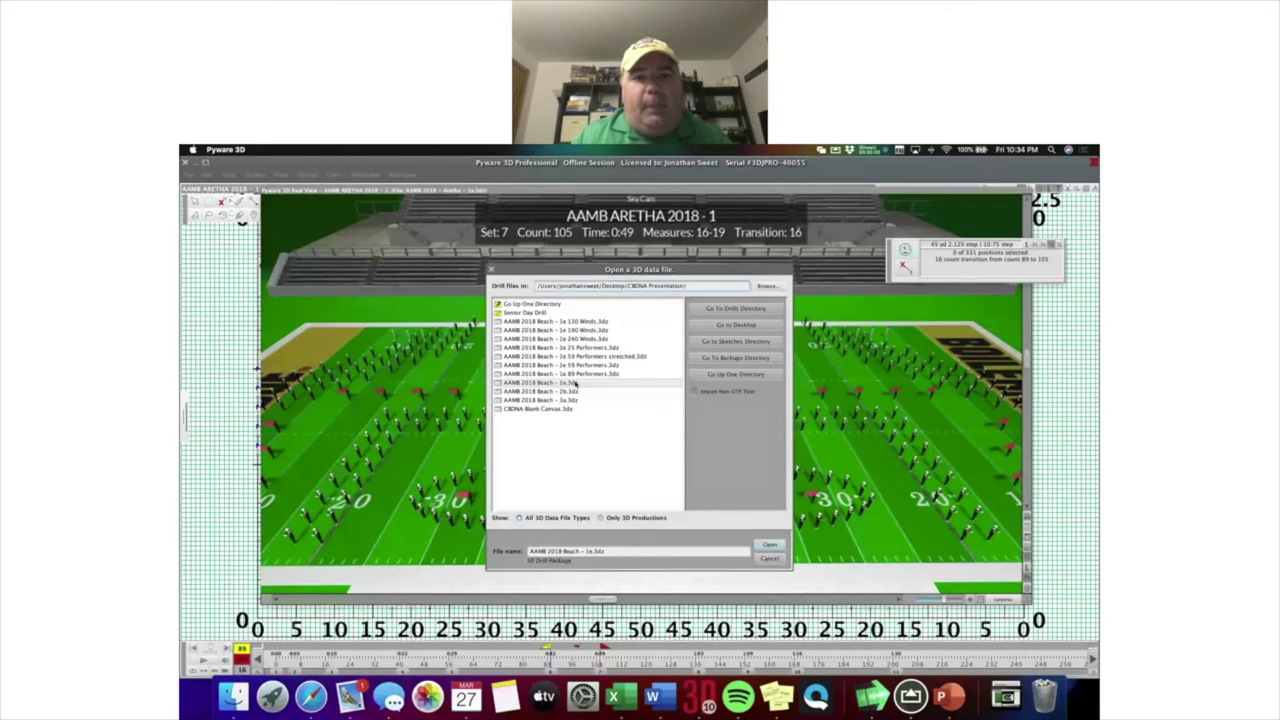
pyautogui.doubleClick(575, 383)
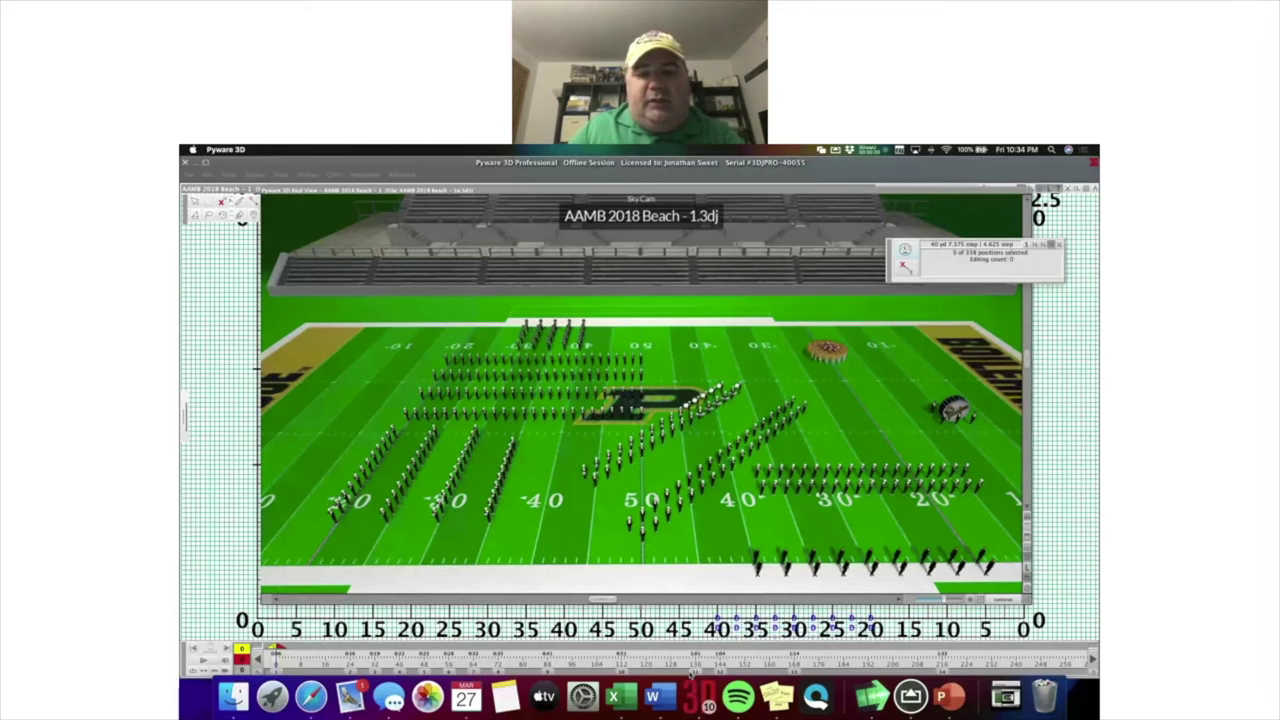
pyautogui.click(695, 662)
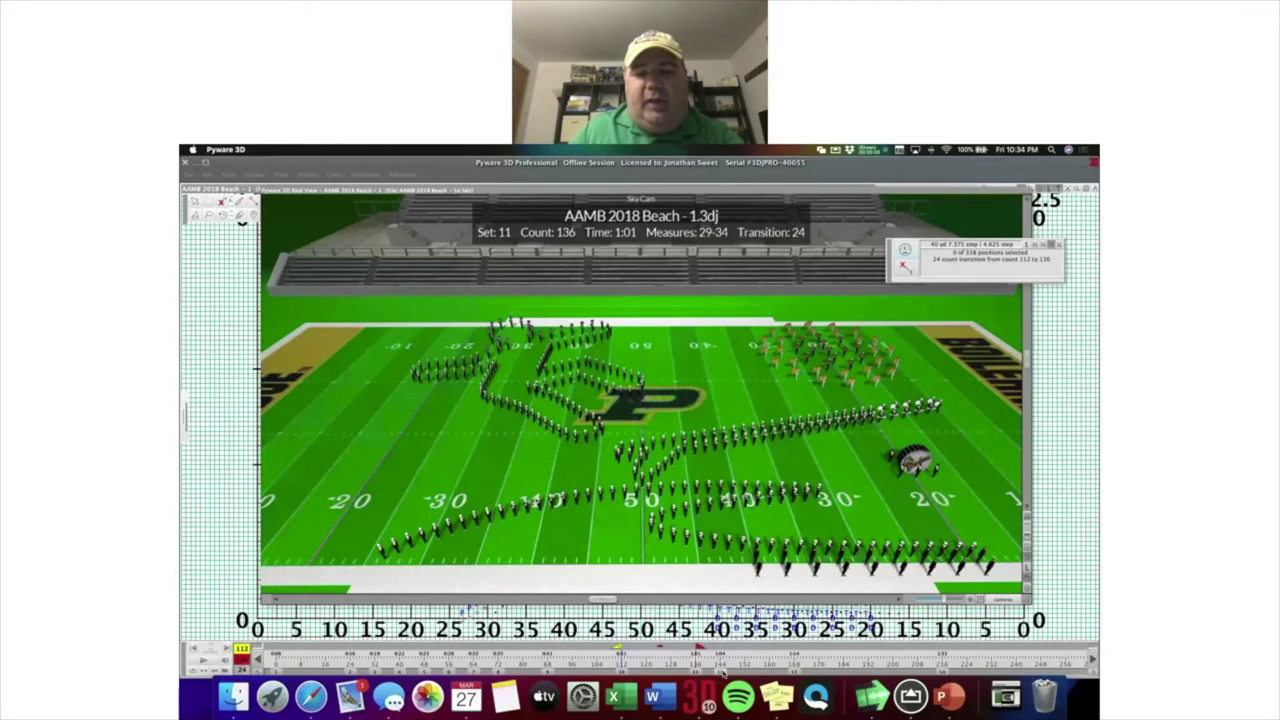
# Step the Beach drill through Sets 12–14 and play the beach-picture transition to count 216.
pyautogui.click(723, 672)
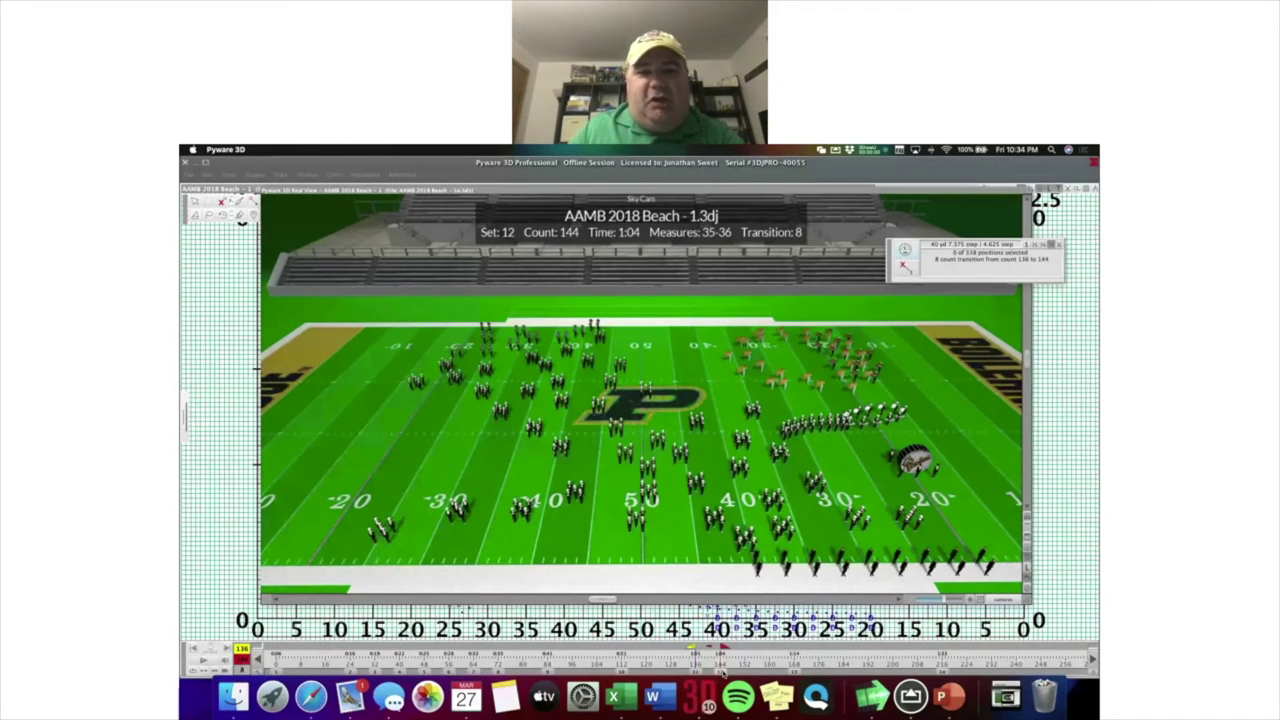
pyautogui.press('Right')
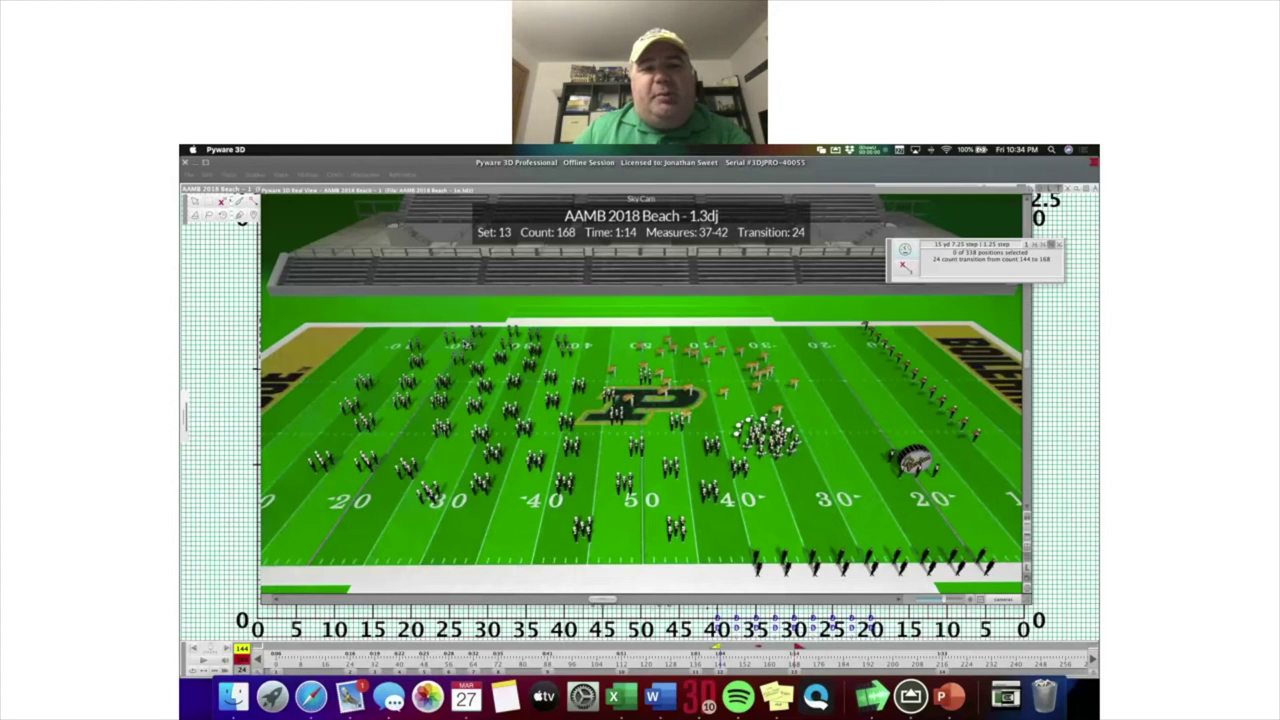
pyautogui.click(943, 662)
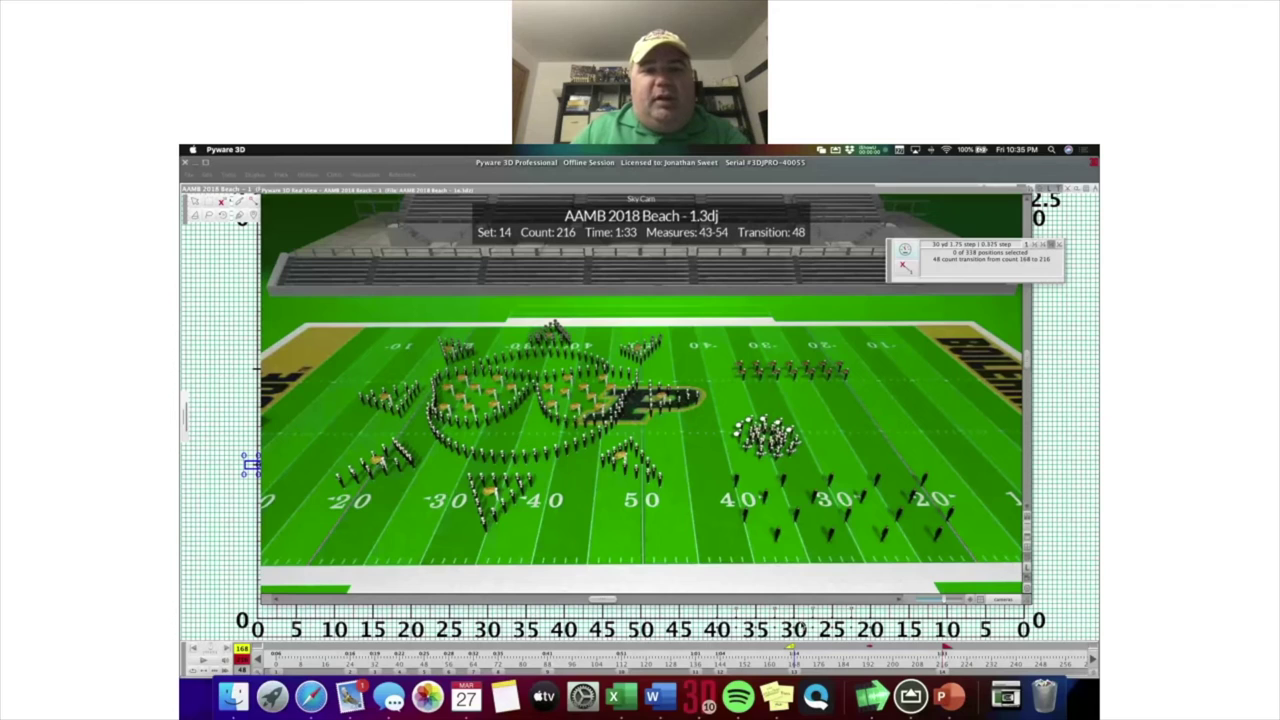
pyautogui.click(657, 650)
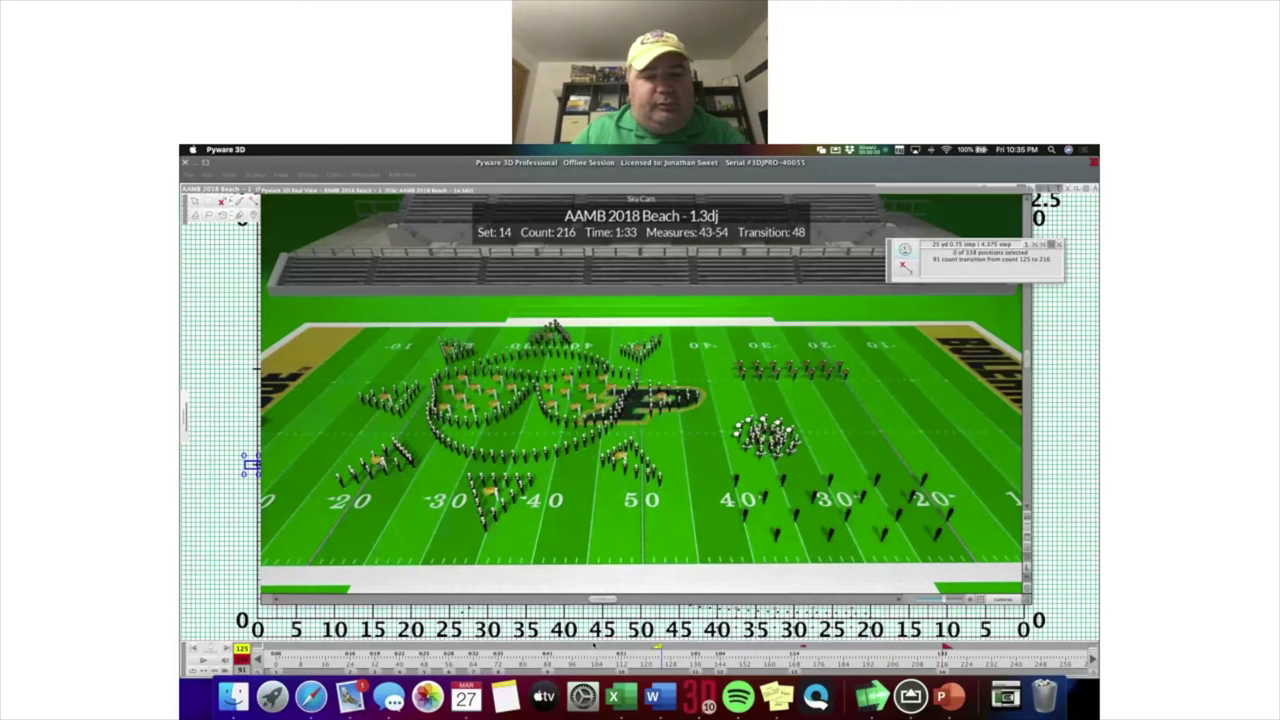
pyautogui.click(204, 663)
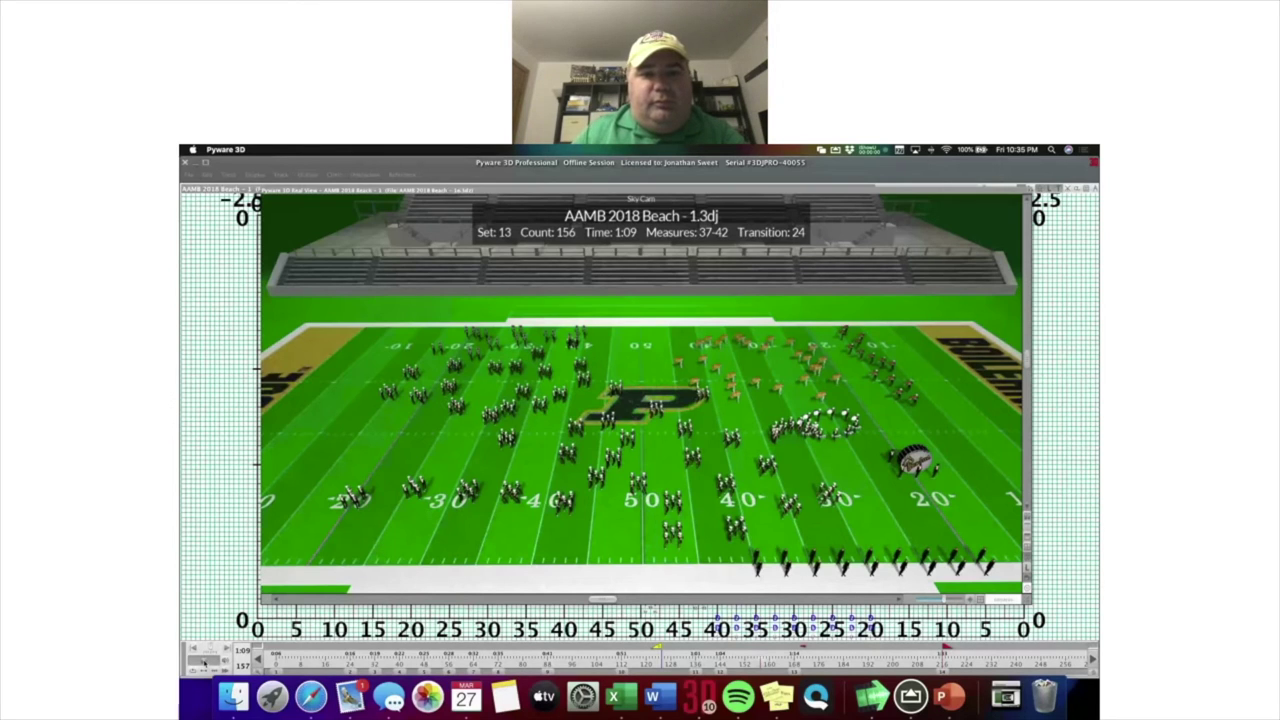
pyautogui.click(204, 662)
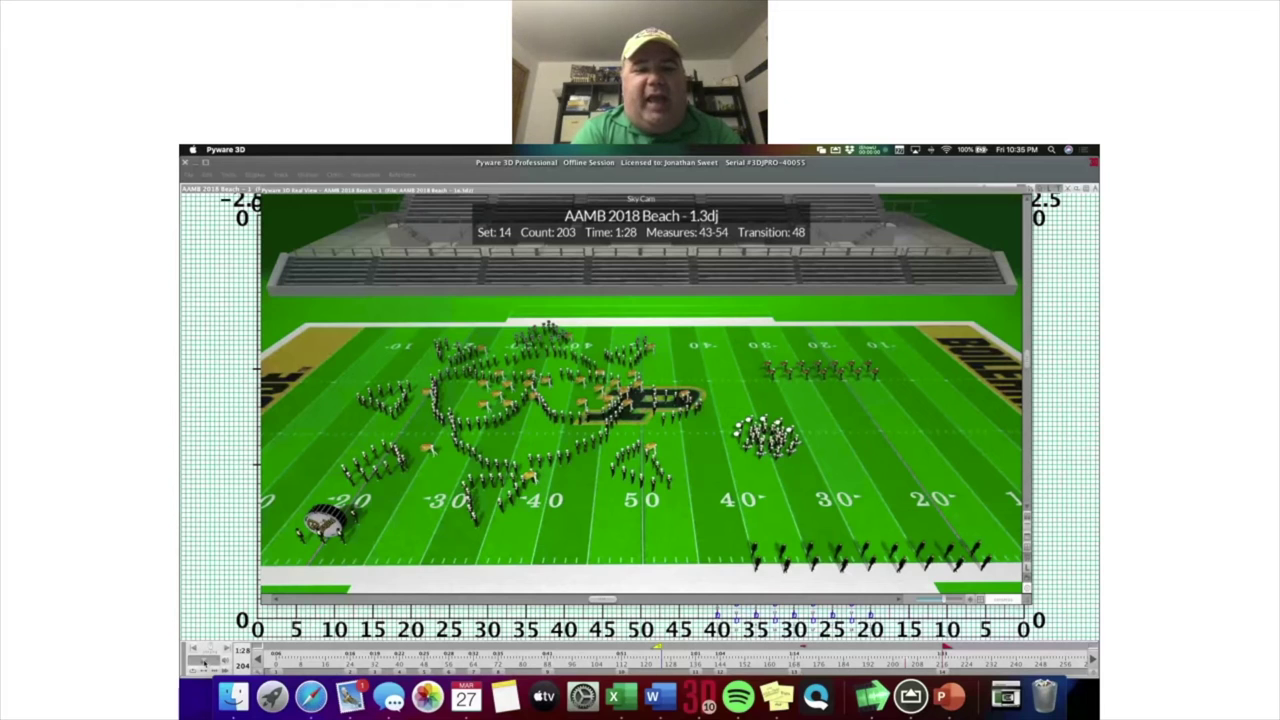
pyautogui.click(204, 662)
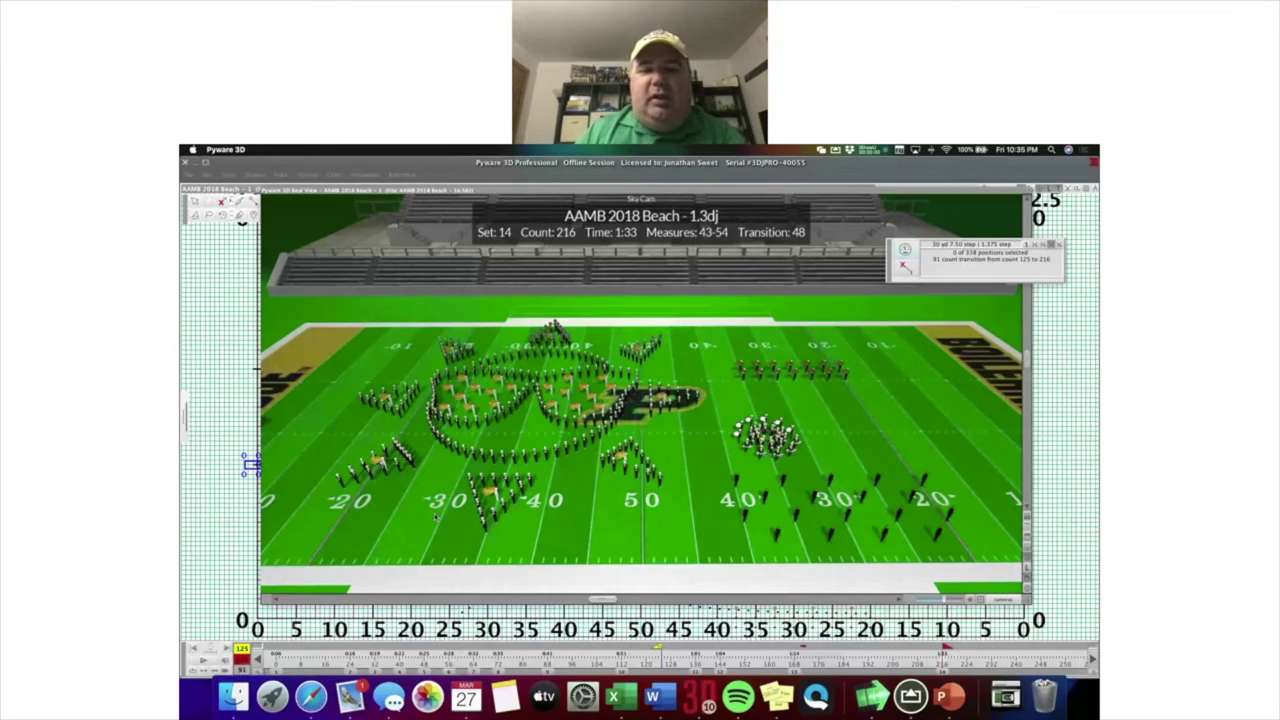
# Open AAMB 2018 Beach - 2 and play it through to Set 18, count 164.
pyautogui.click(188, 174)
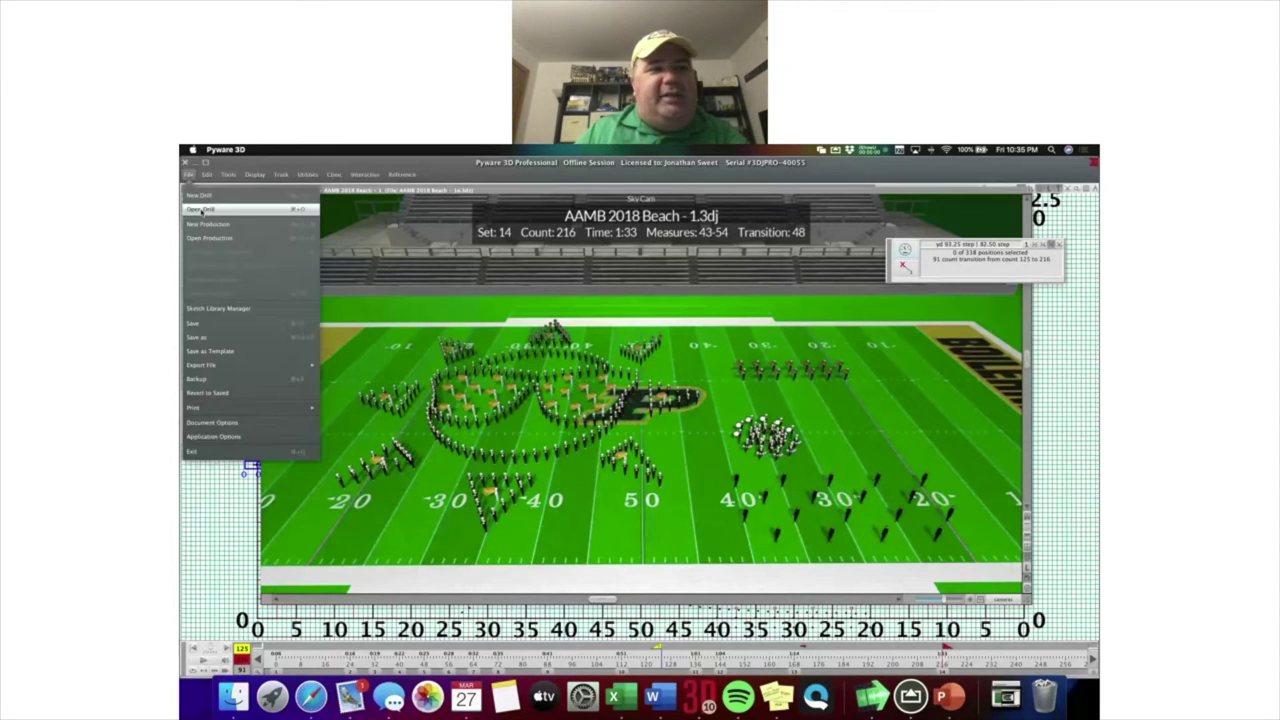
pyautogui.click(202, 210)
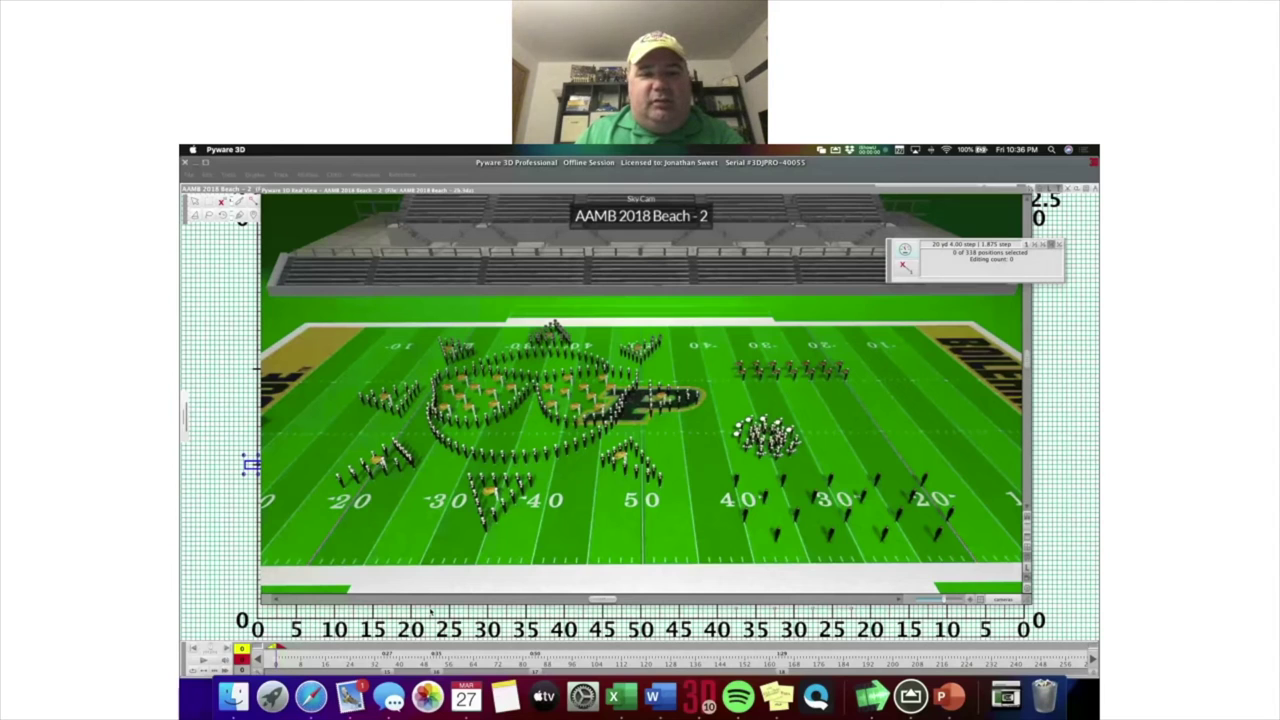
pyautogui.click(387, 664)
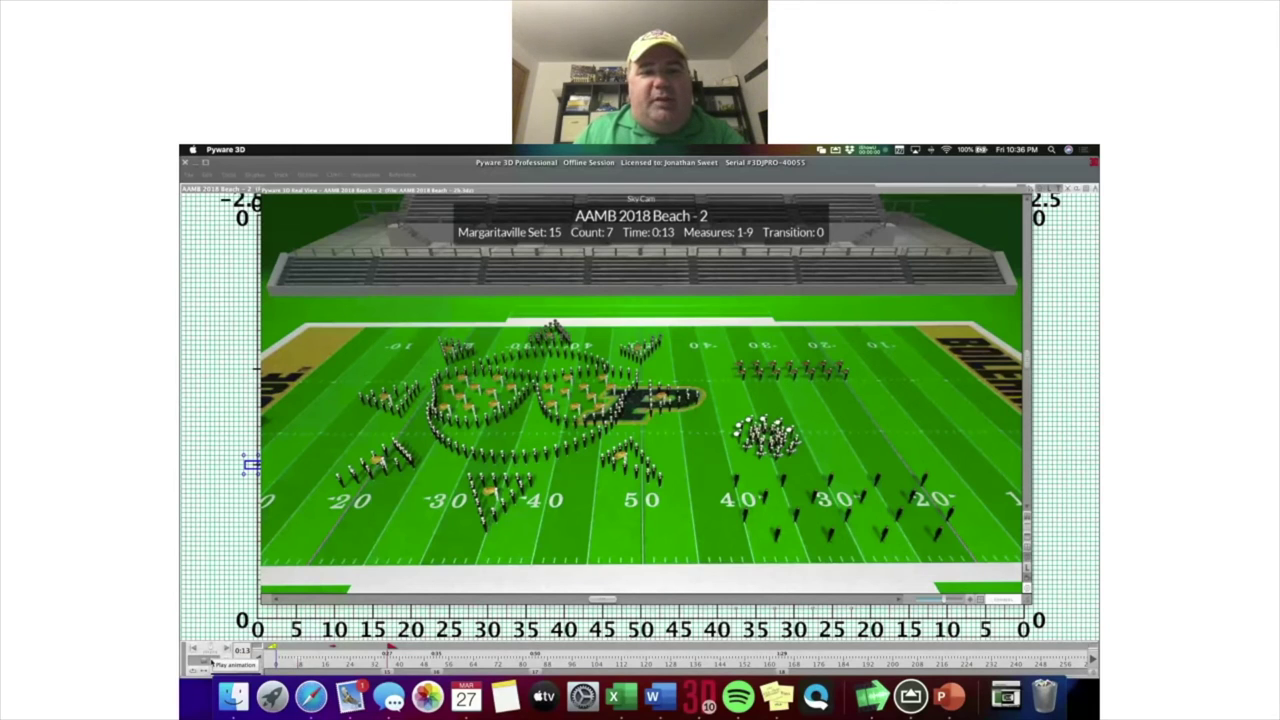
pyautogui.click(212, 658)
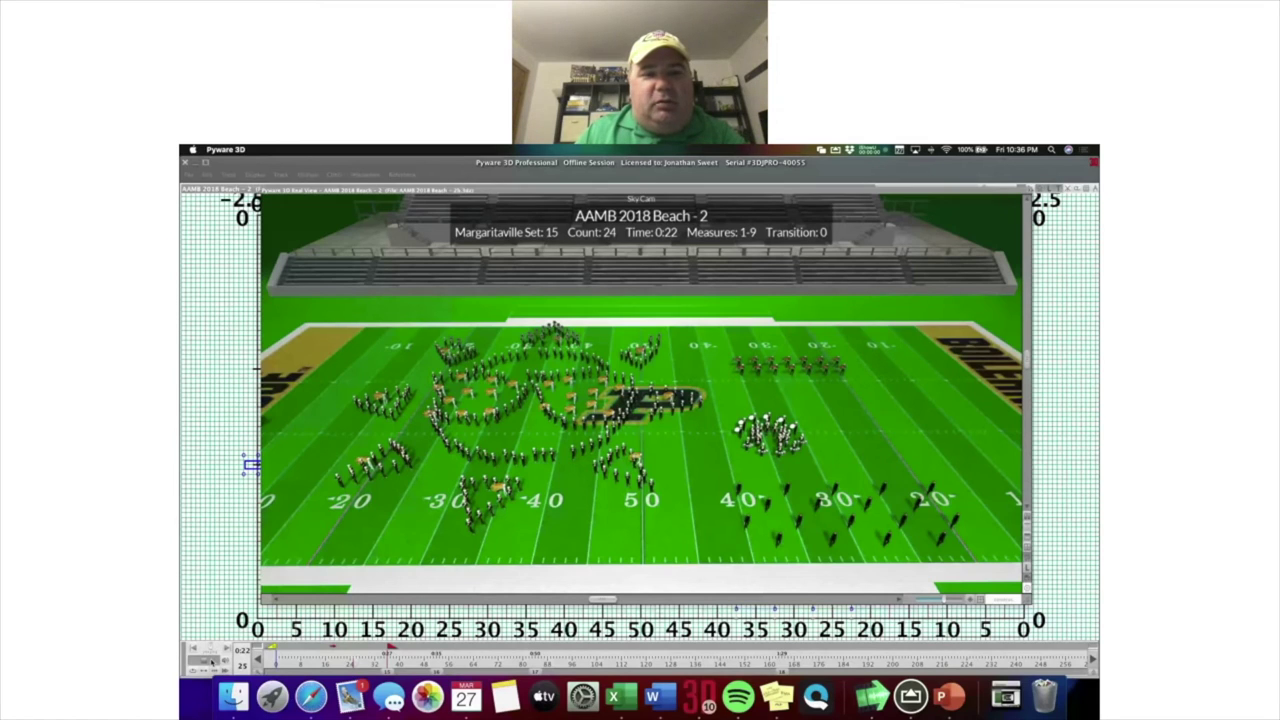
pyautogui.click(212, 661)
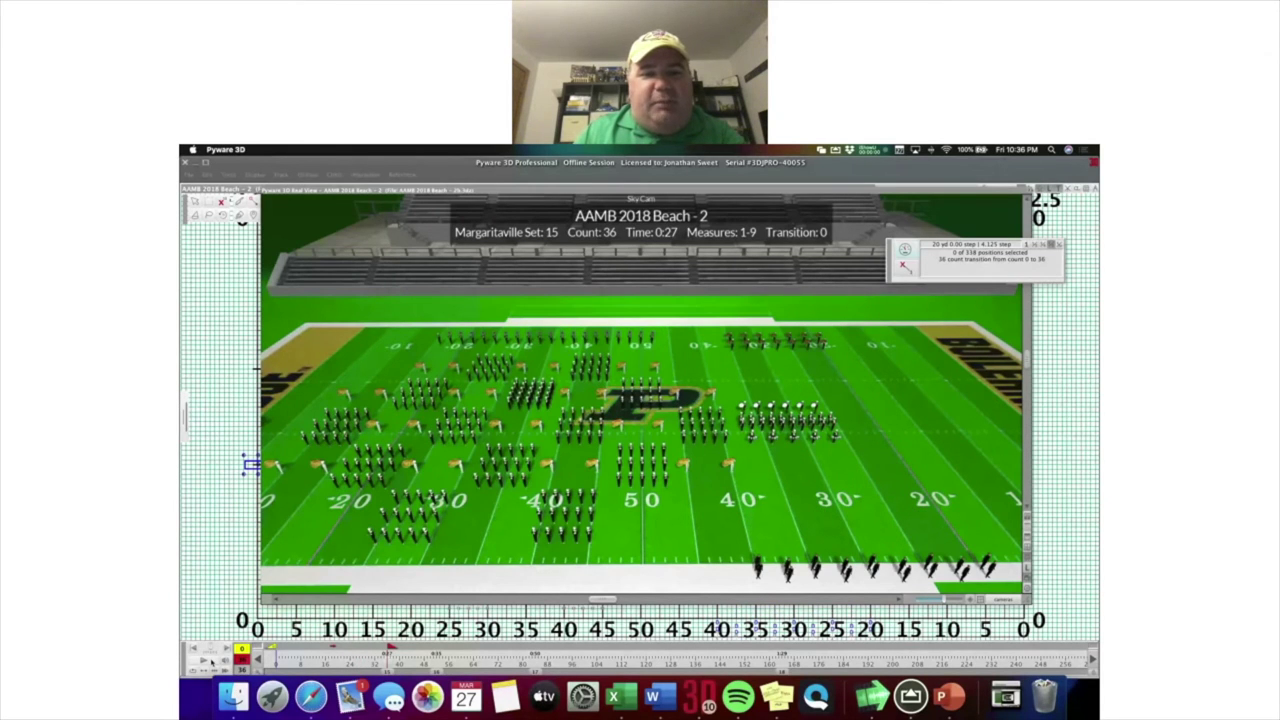
pyautogui.click(537, 664)
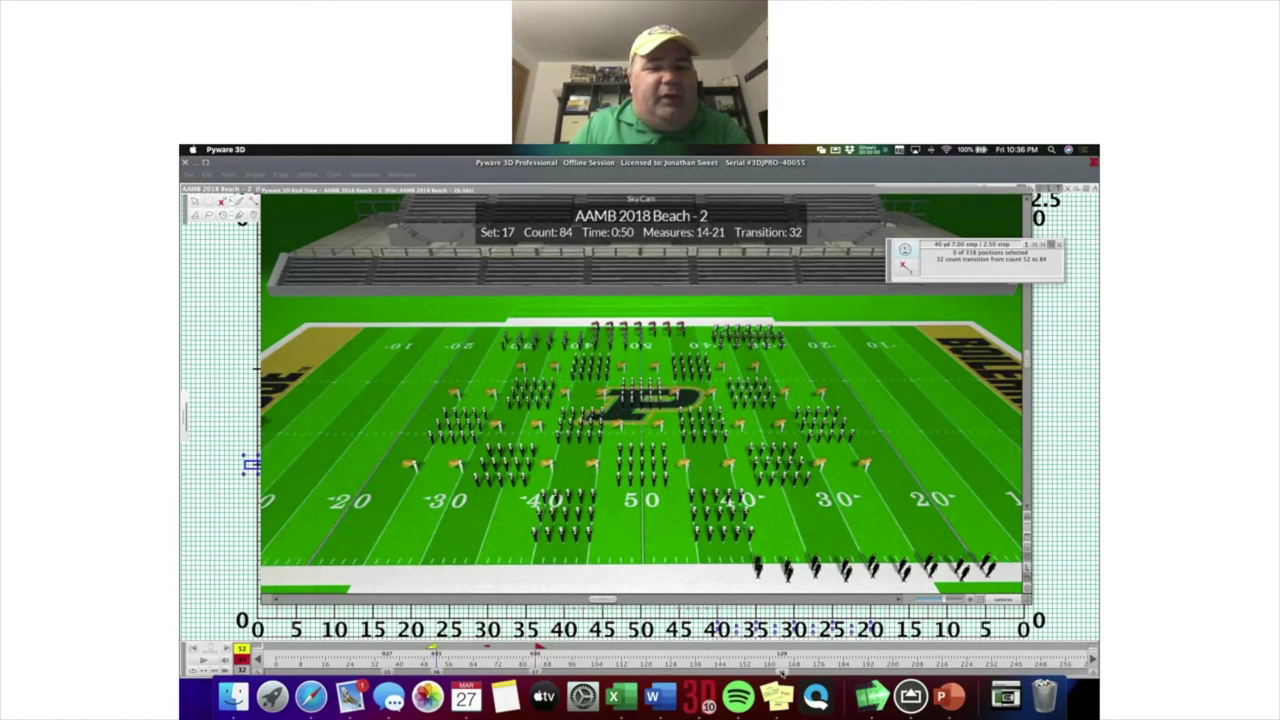
pyautogui.click(783, 664)
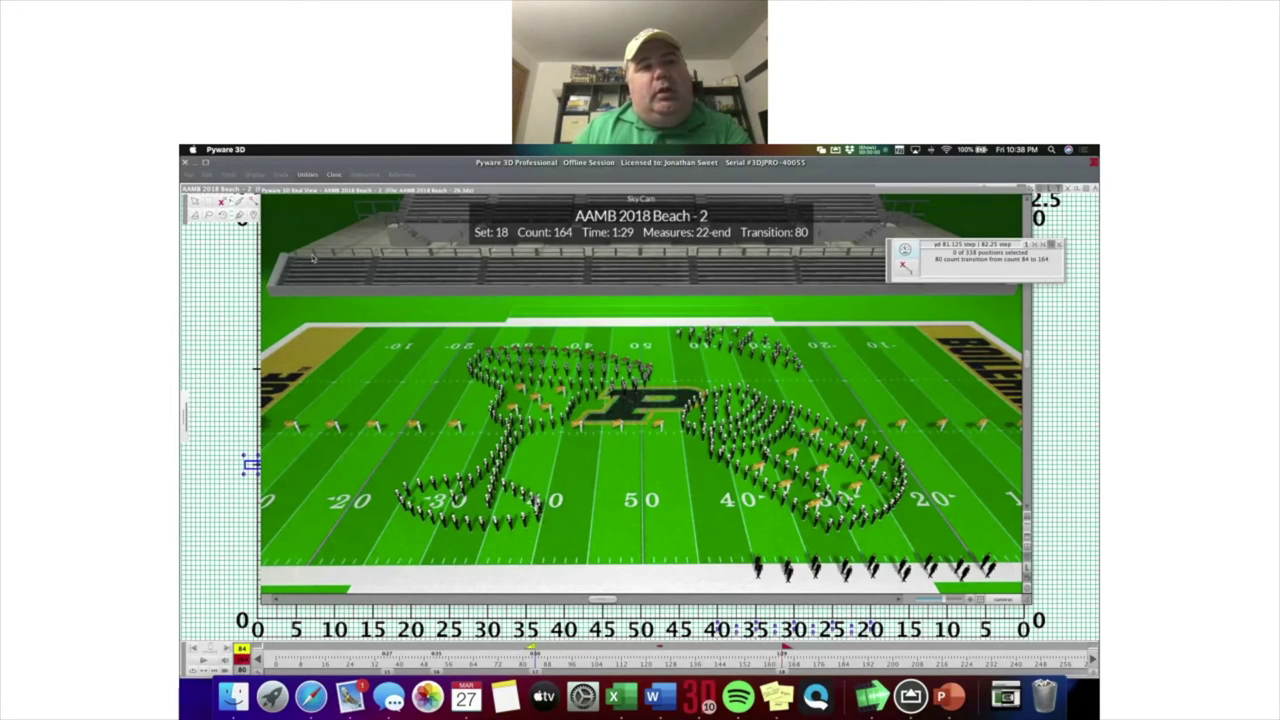
# Bring up the File menu over the Beach drill's 3D view at Set 18.
pyautogui.click(189, 176)
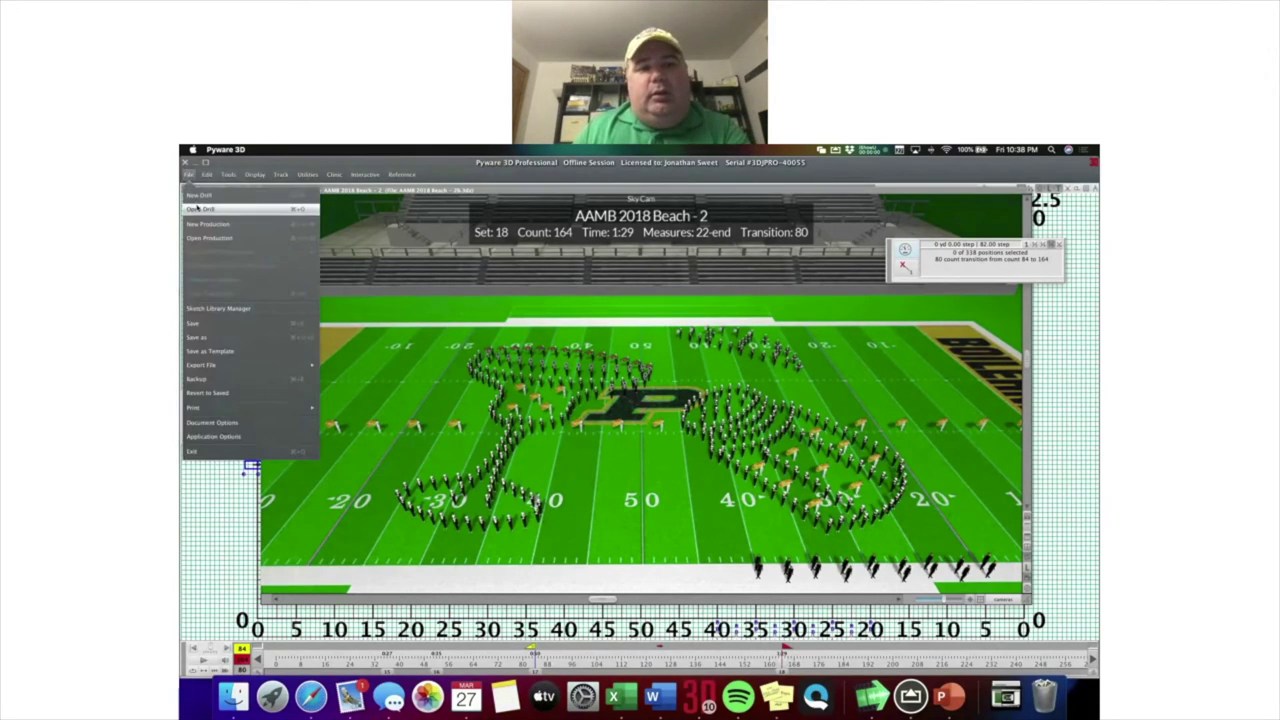
# Reopen the AAMB 2018 Beach - 1.3dj drill at its opening block formation, count 0.
pyautogui.click(200, 206)
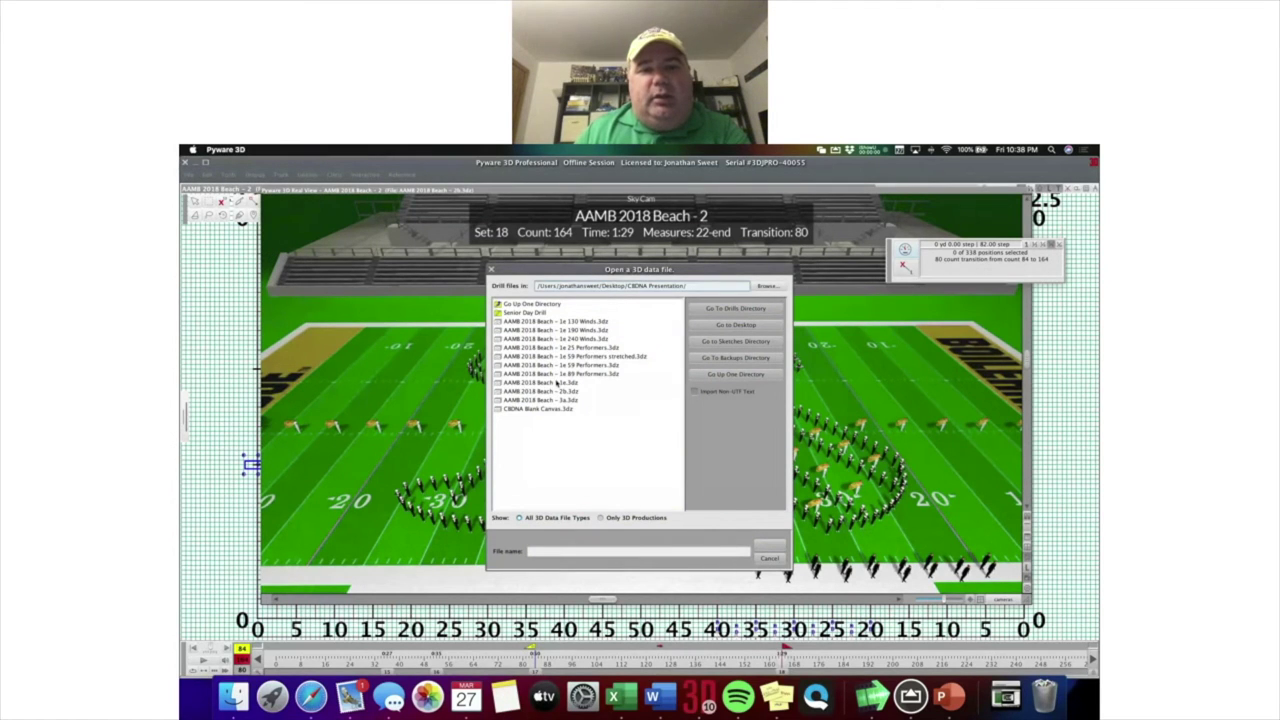
pyautogui.doubleClick(556, 383)
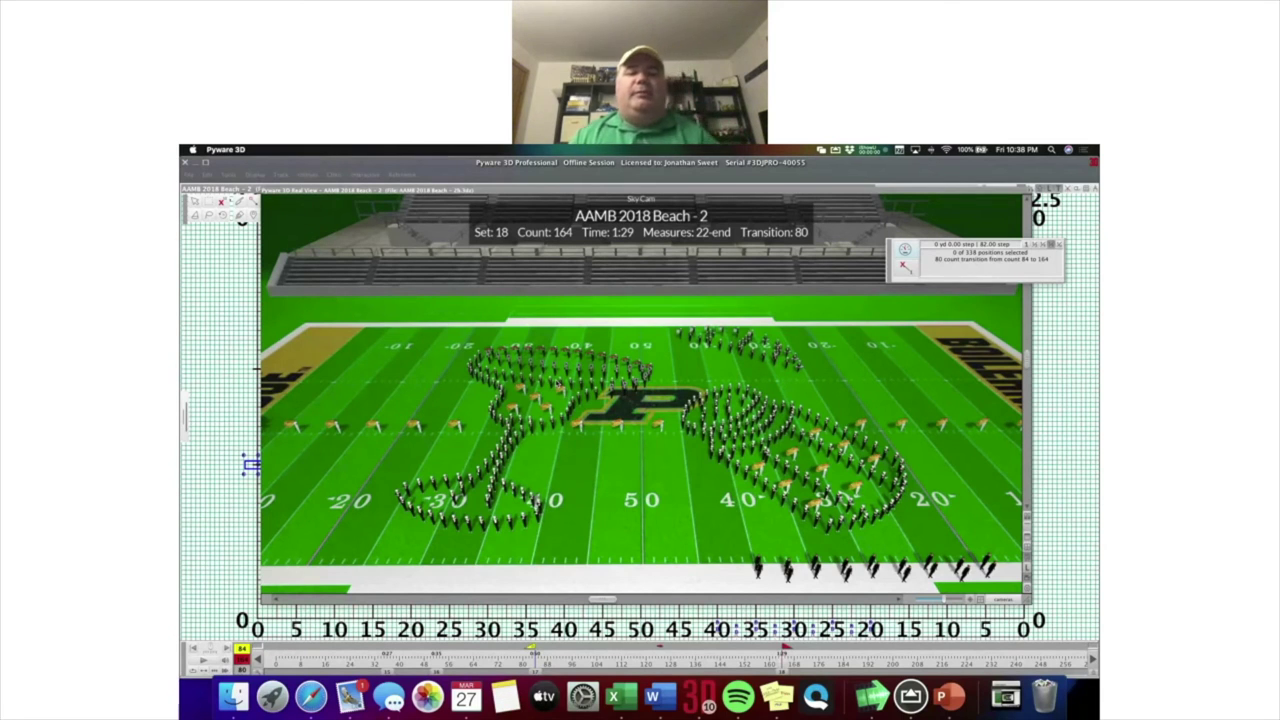
pyautogui.press('super+grave')
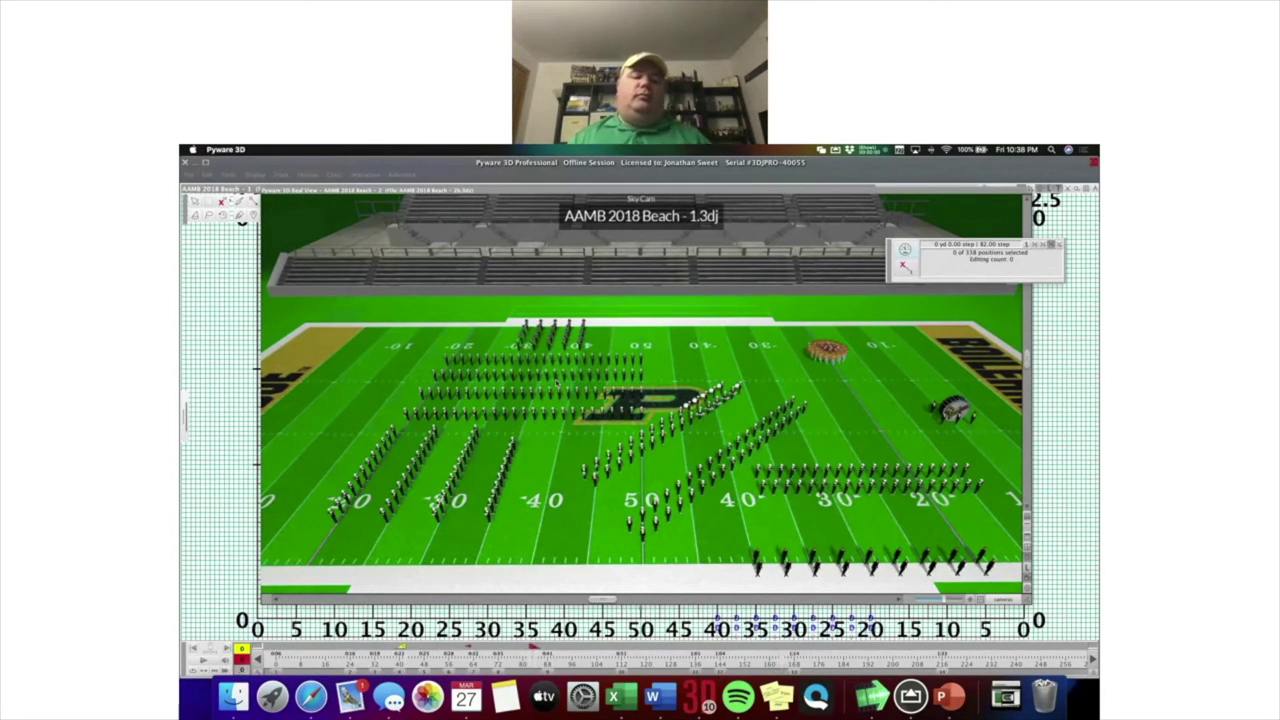
# Show the surfer picture at Set 3, count 32, on the 2D drill chart.
pyautogui.click(376, 666)
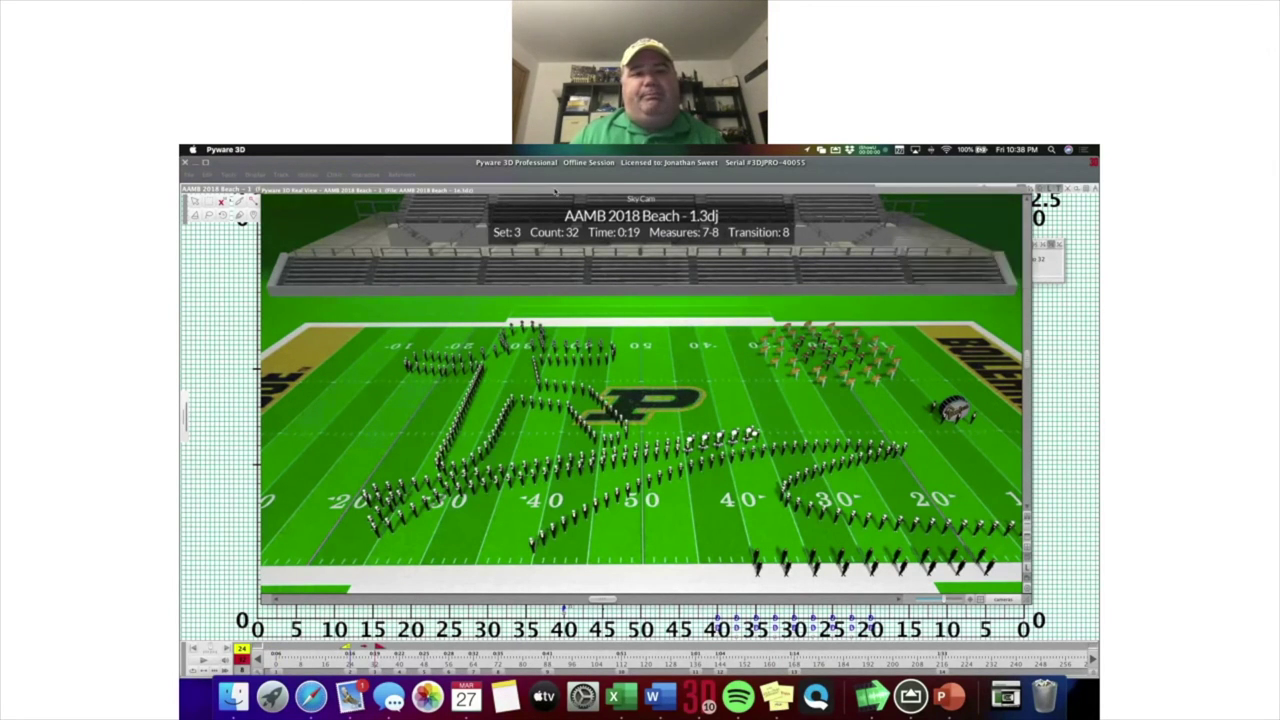
pyautogui.press('super+grave')
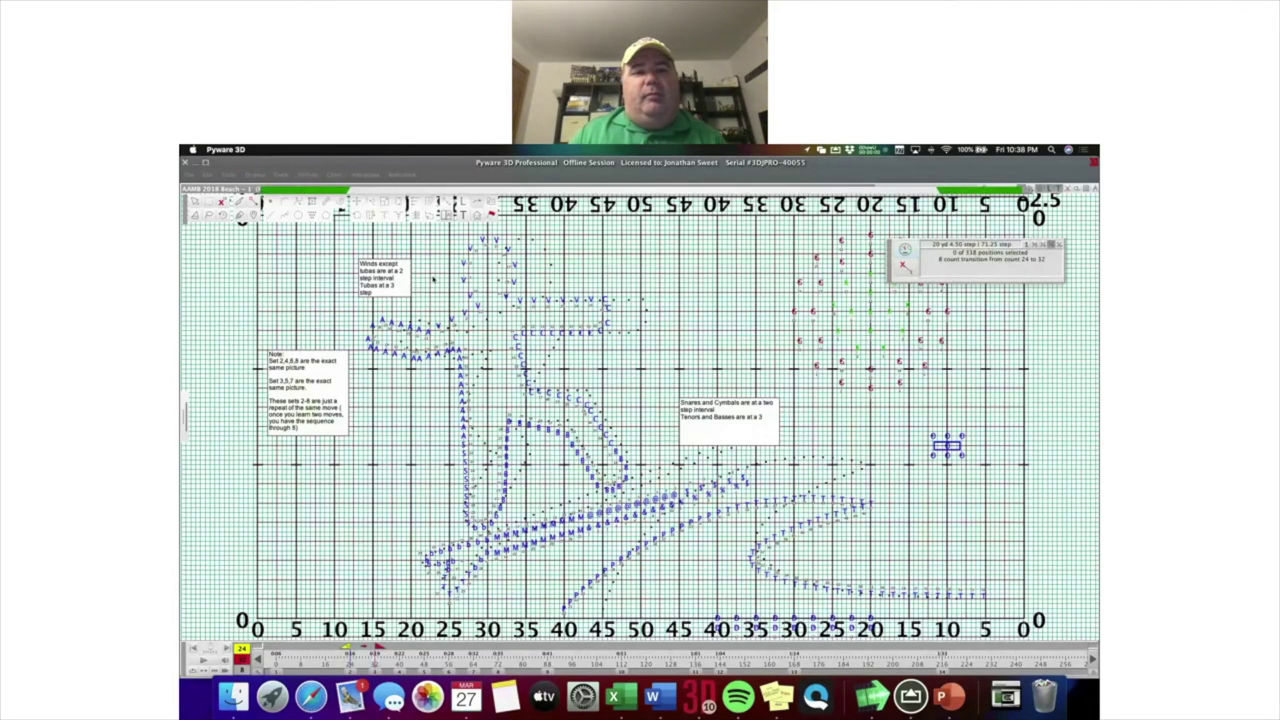
pyautogui.press('Escape')
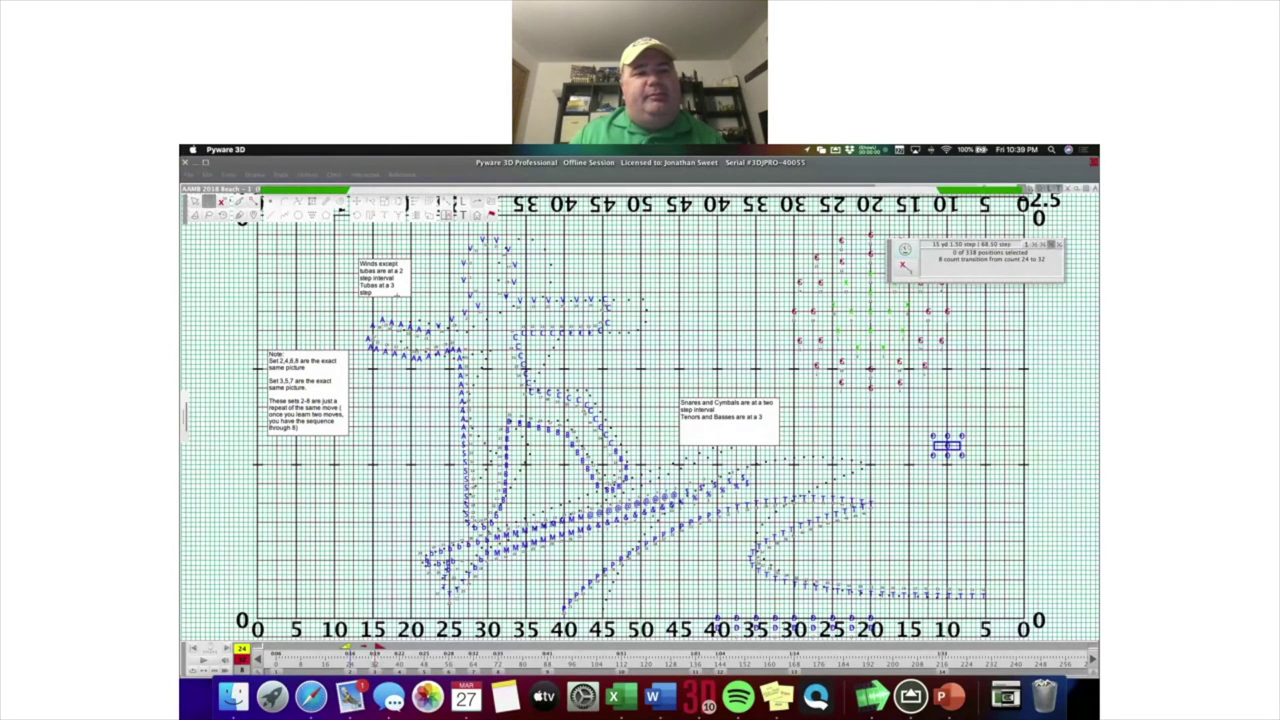
pyautogui.moveTo(351, 235); pyautogui.dragTo(656, 381)
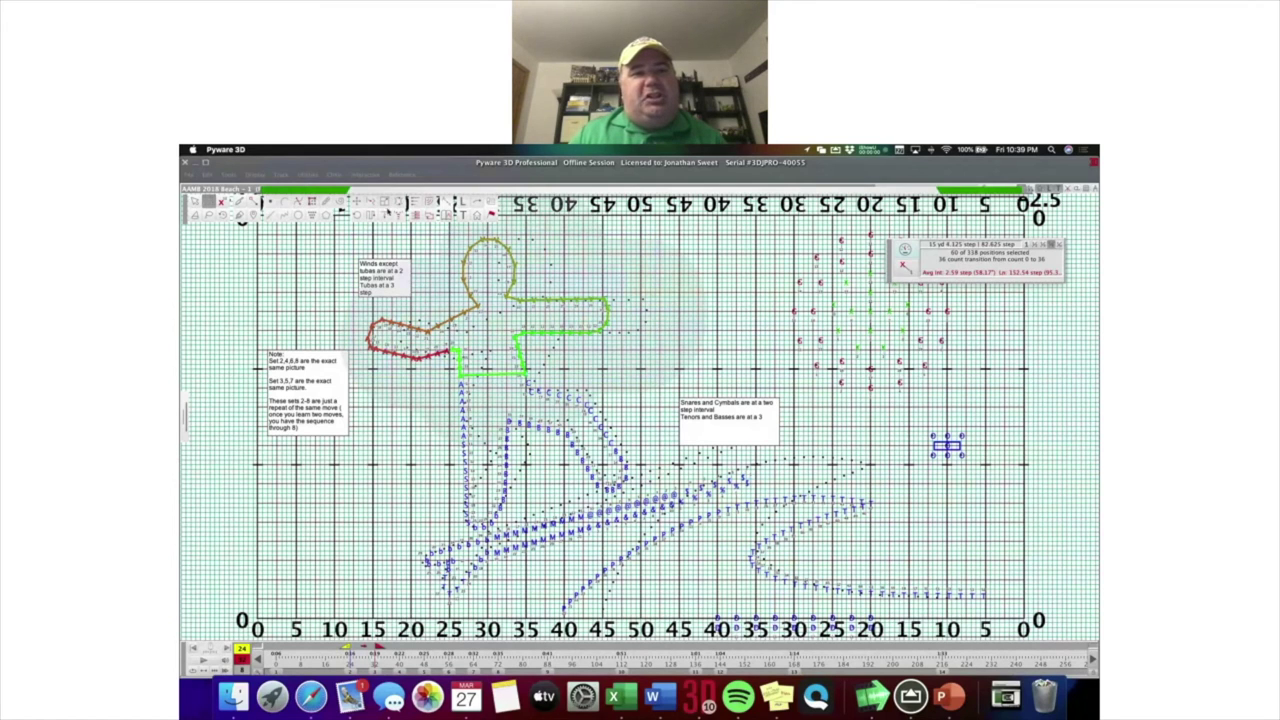
pyautogui.click(484, 323)
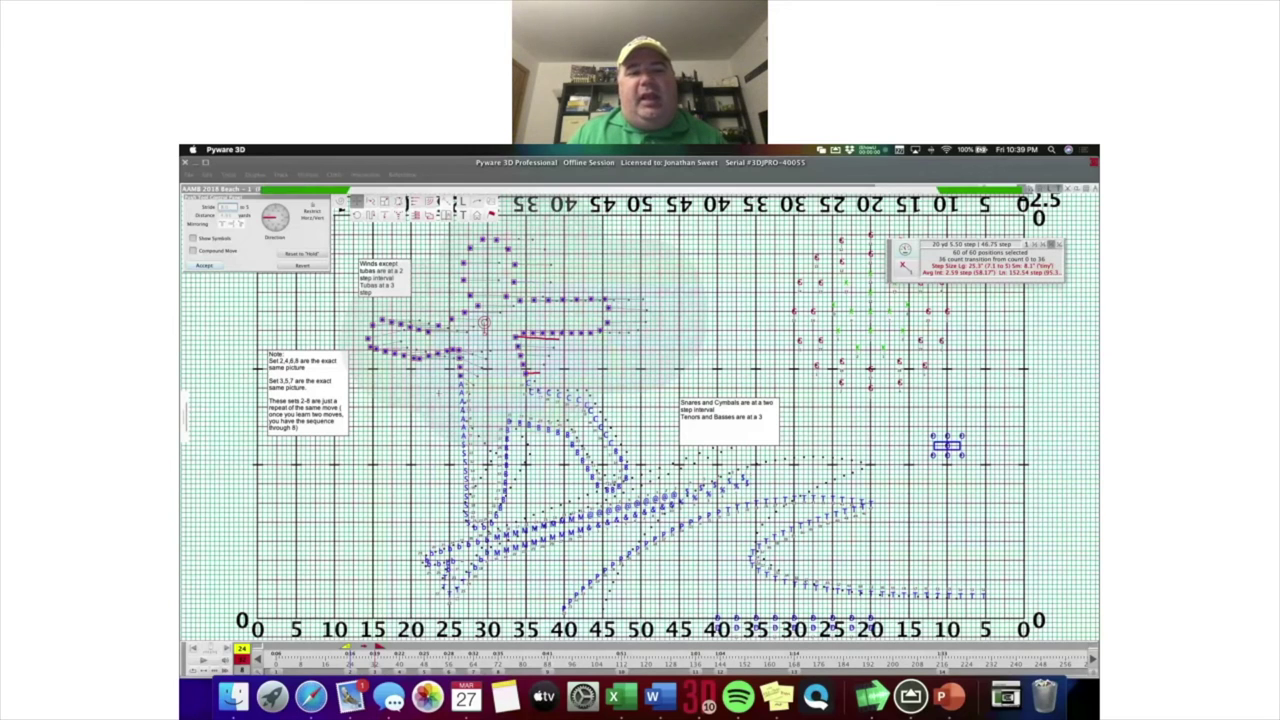
pyautogui.press('Escape')
pyautogui.moveTo(410, 370); pyautogui.dragTo(552, 522)
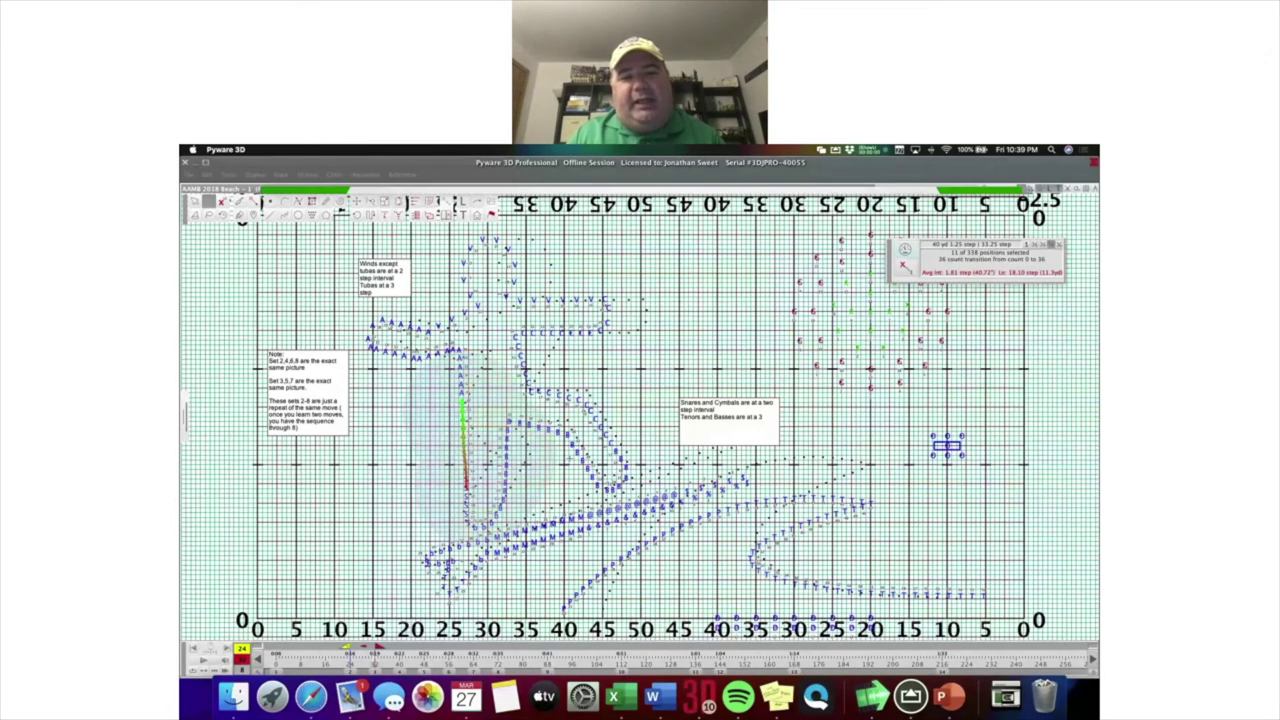
pyautogui.press('Escape')
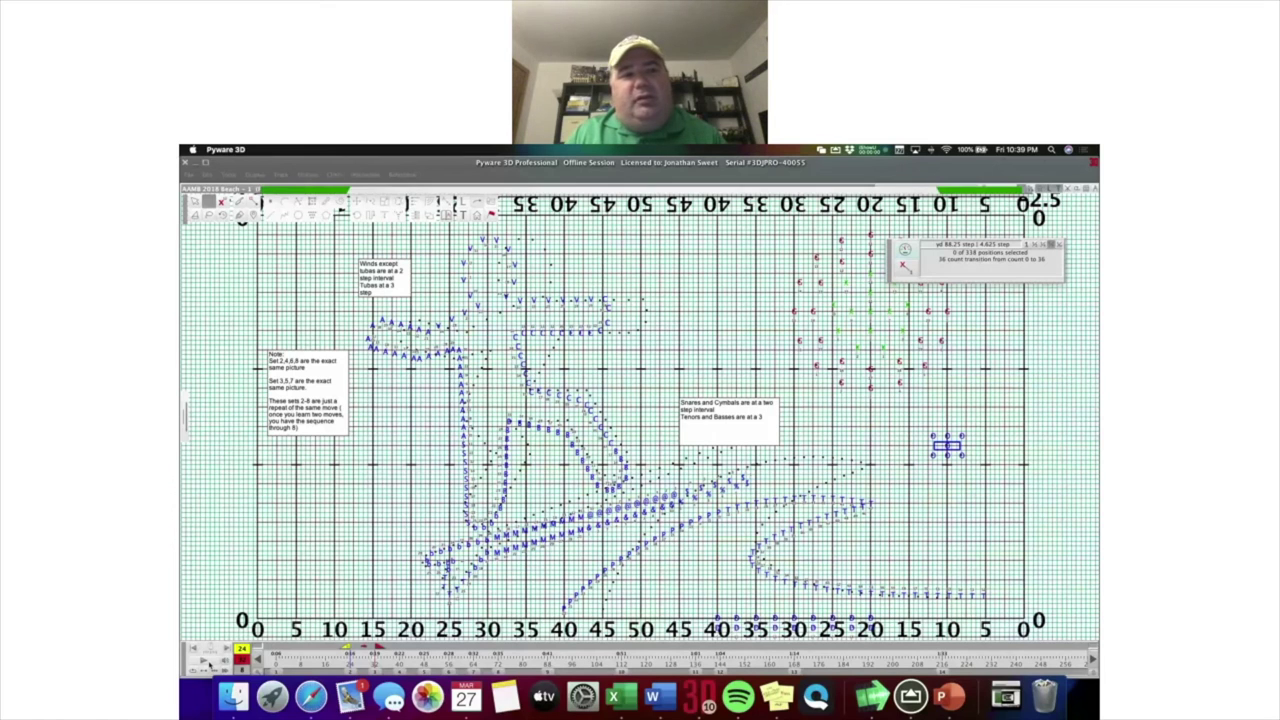
pyautogui.click(208, 663)
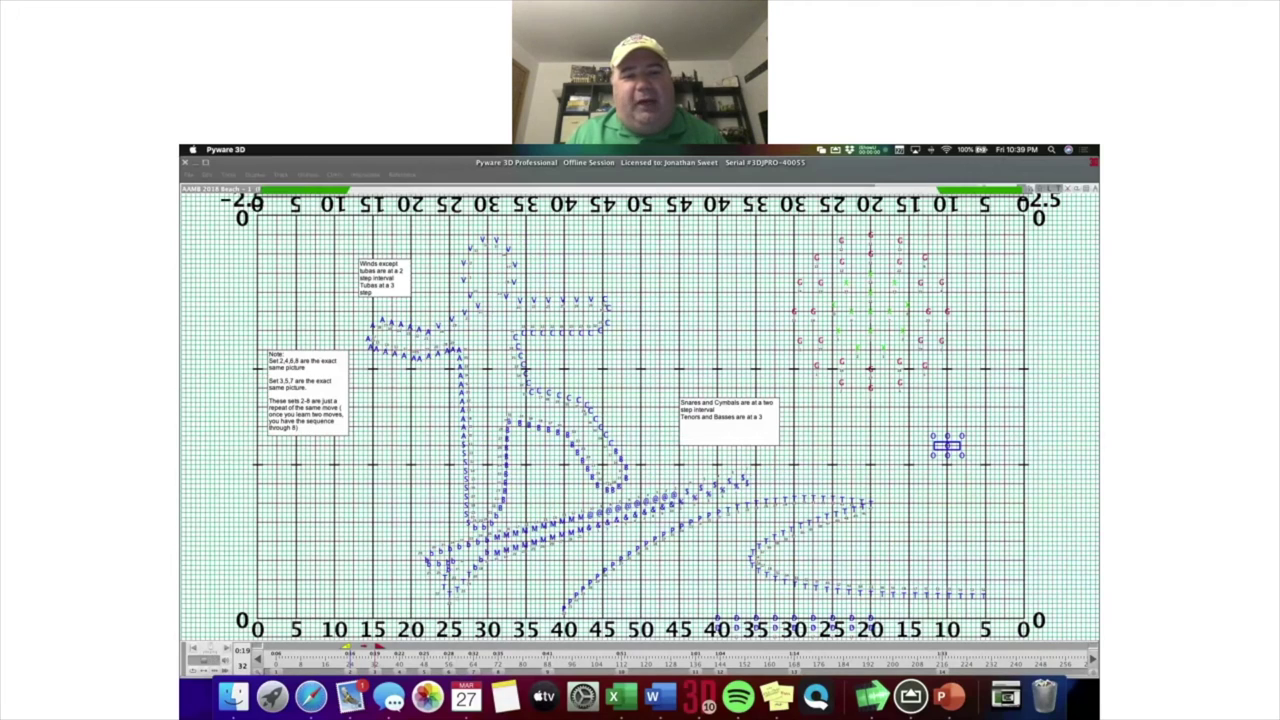
# Stop playback and advance the chart to the transition from count 24 to 57.
pyautogui.press('space')
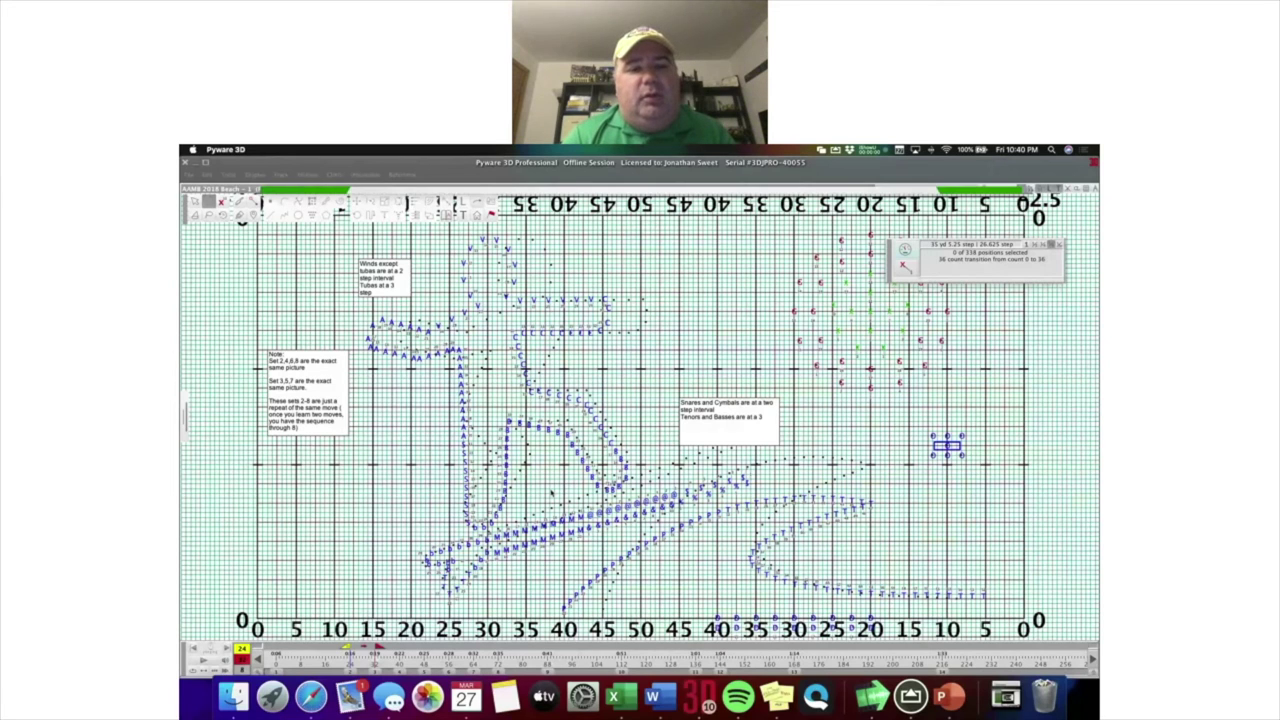
pyautogui.press('Right')
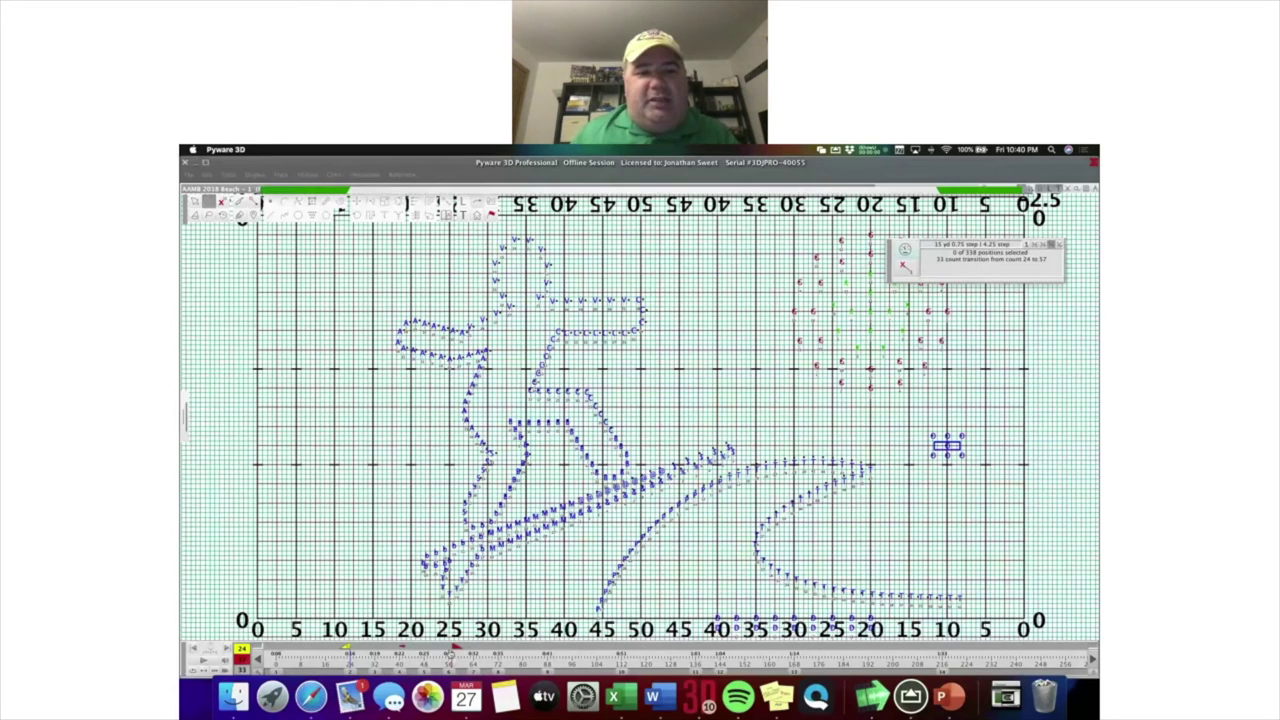
# Advance the chart to the set at count 72 and bring up the File menu.
pyautogui.press('Right')
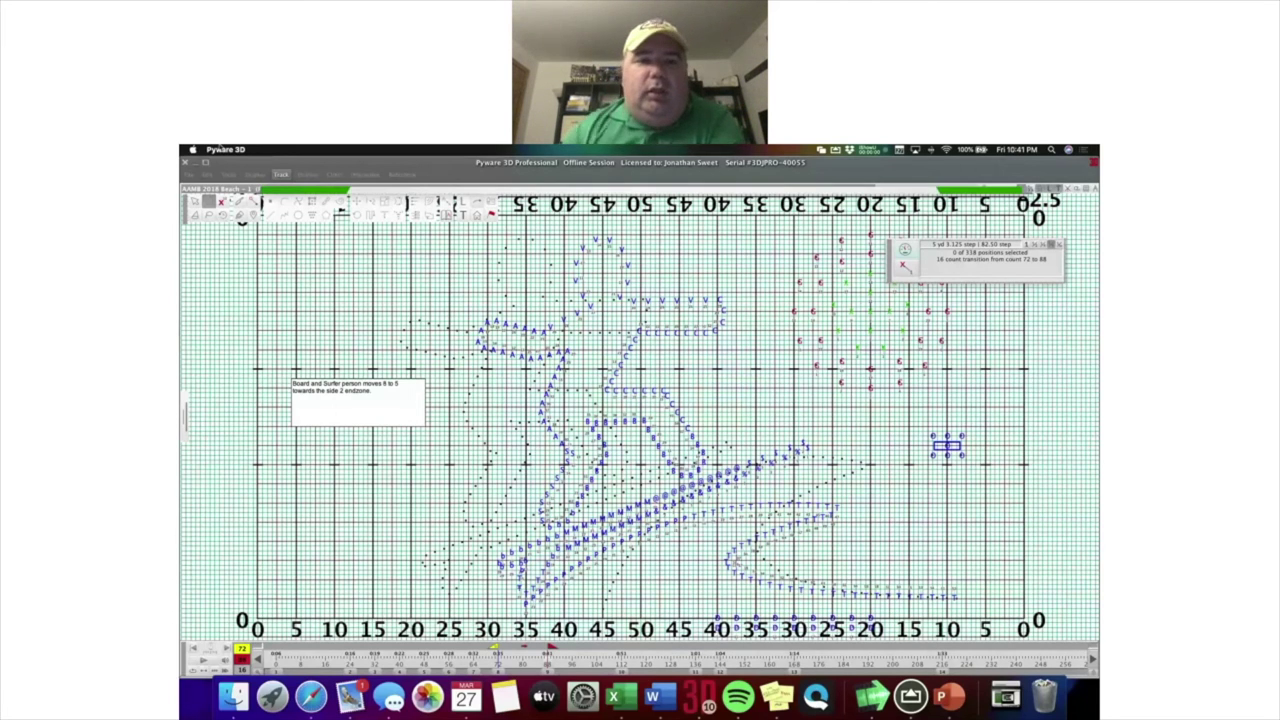
pyautogui.click(189, 174)
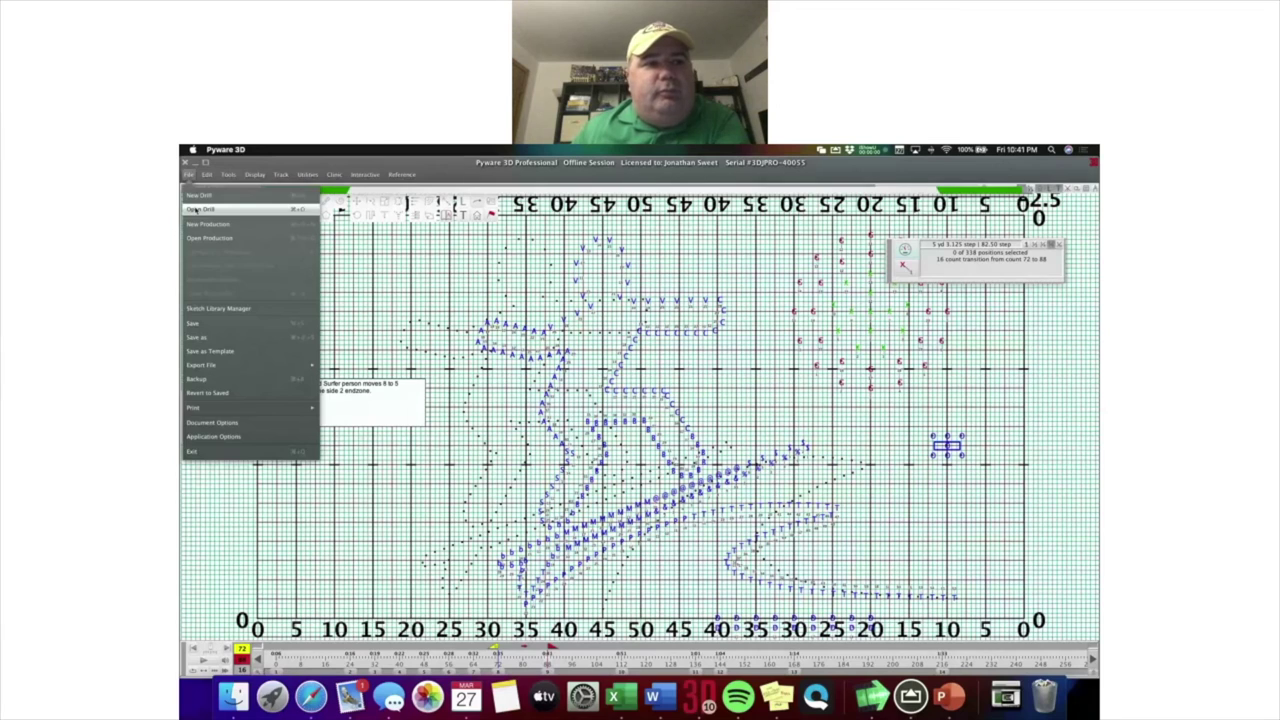
# Open the drill 'Purdue 2019 - Elton John - 3.3dz' from the Desktop folder.
pyautogui.click(197, 210)
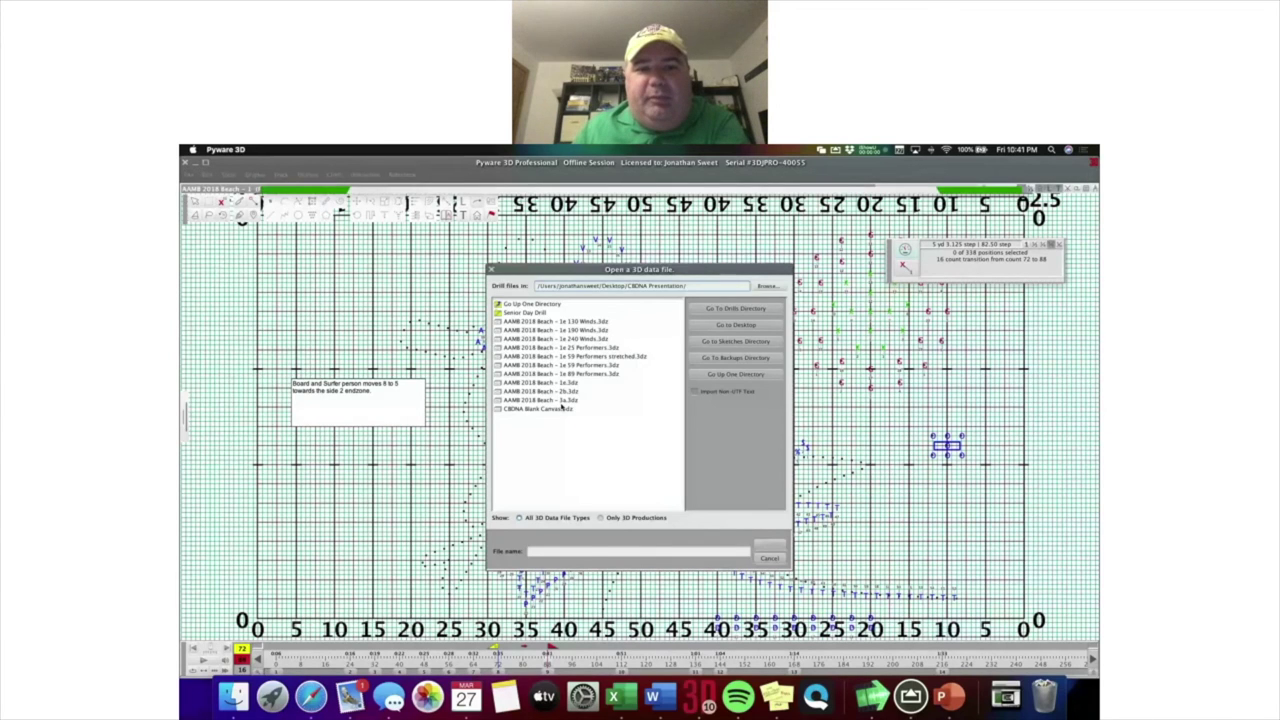
pyautogui.doubleClick(535, 304)
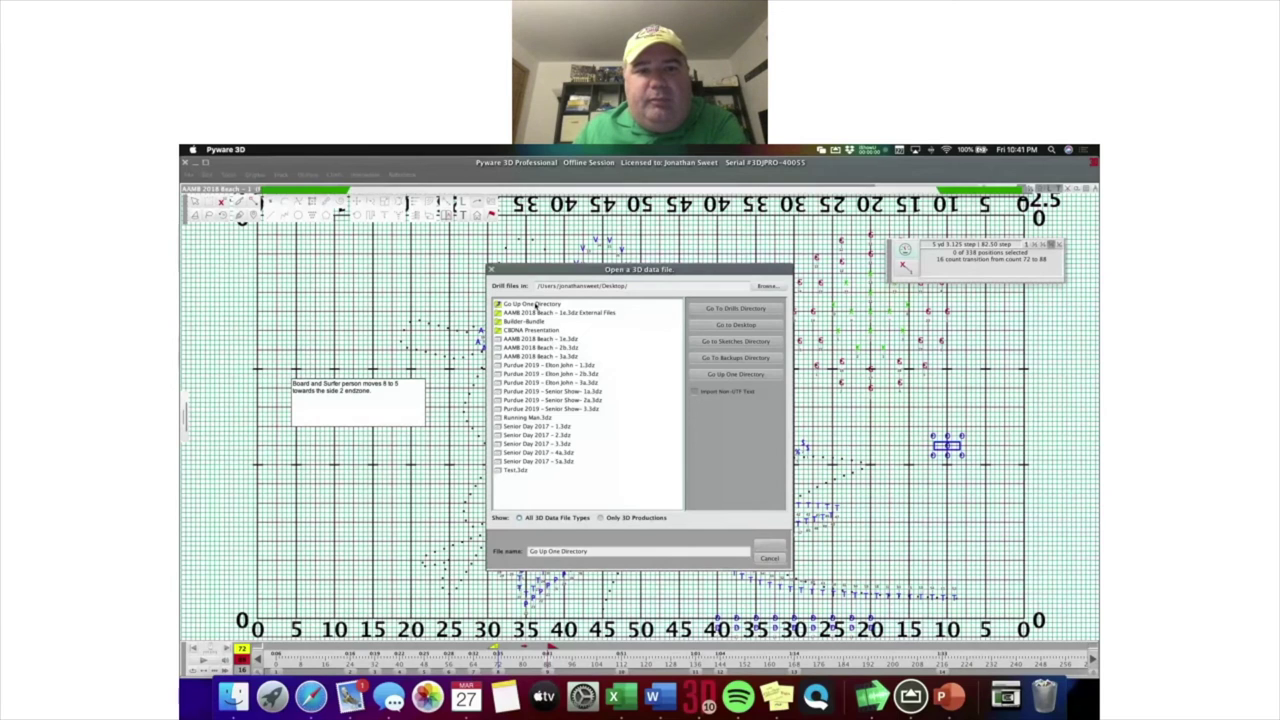
pyautogui.doubleClick(540, 339)
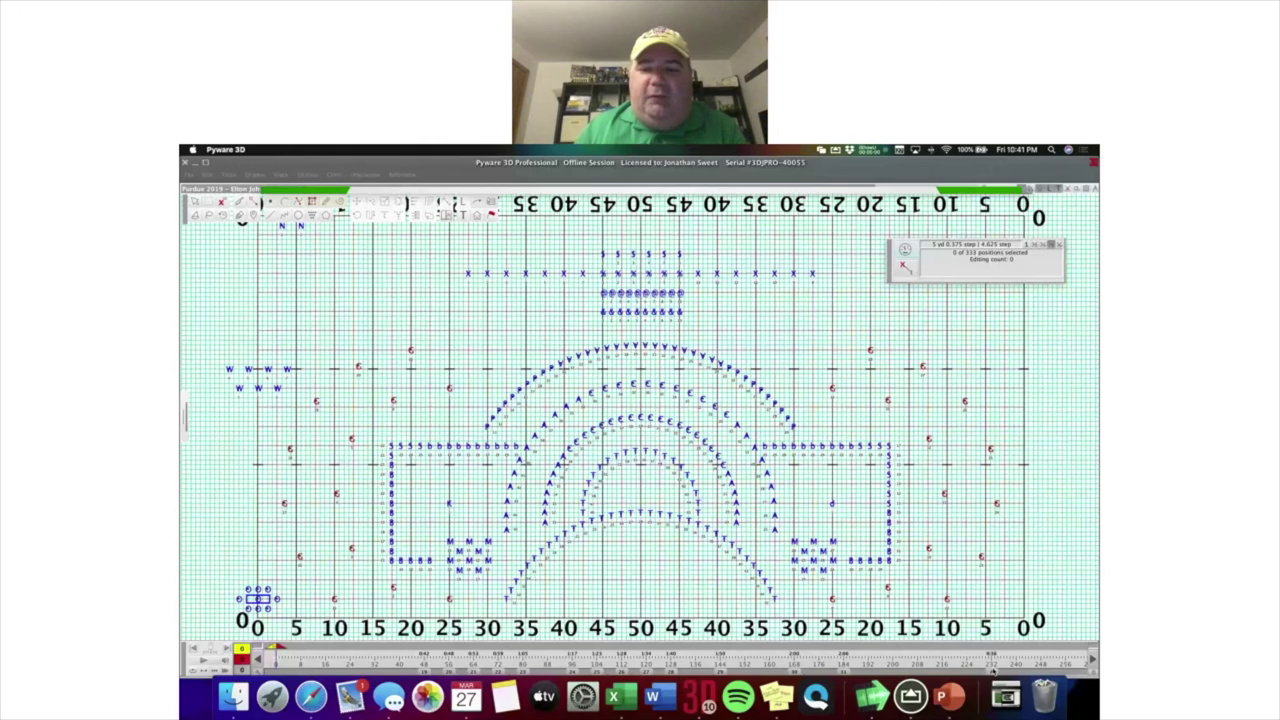
# Jump to the next set and view the cursive 'Elton' formation in 3D Real View.
pyautogui.press('pagedown')
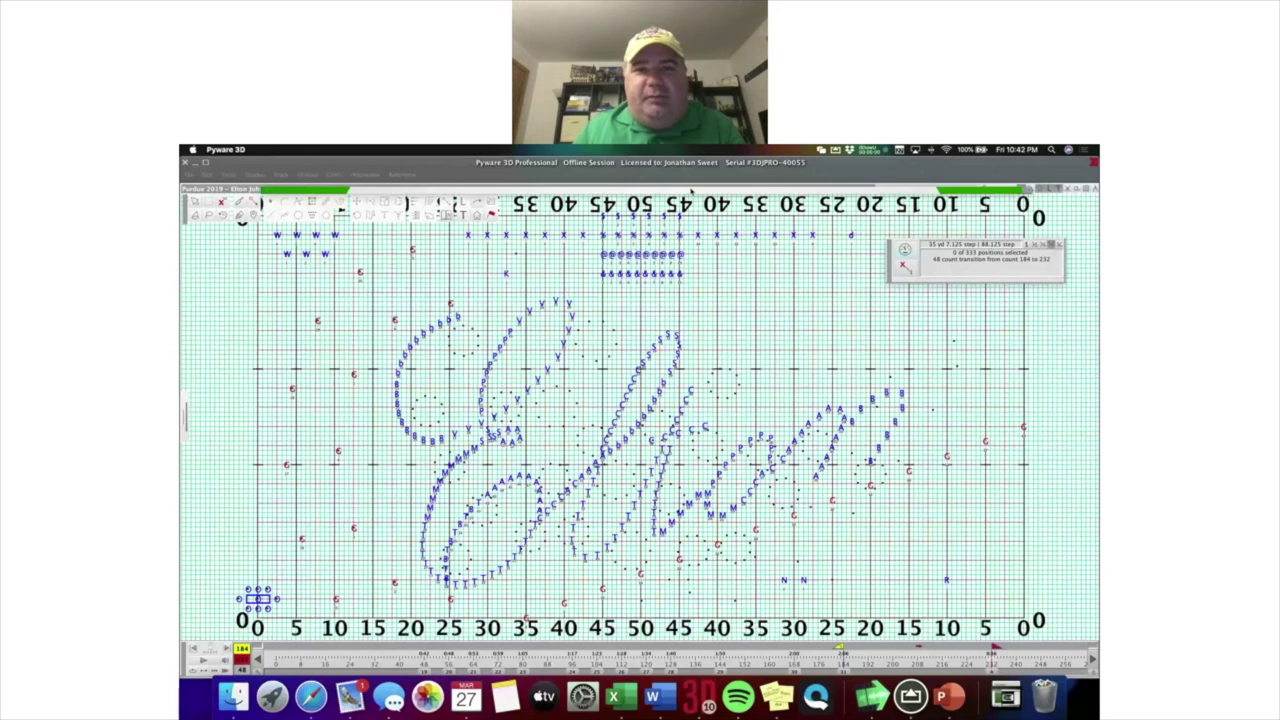
pyautogui.press('super+r')
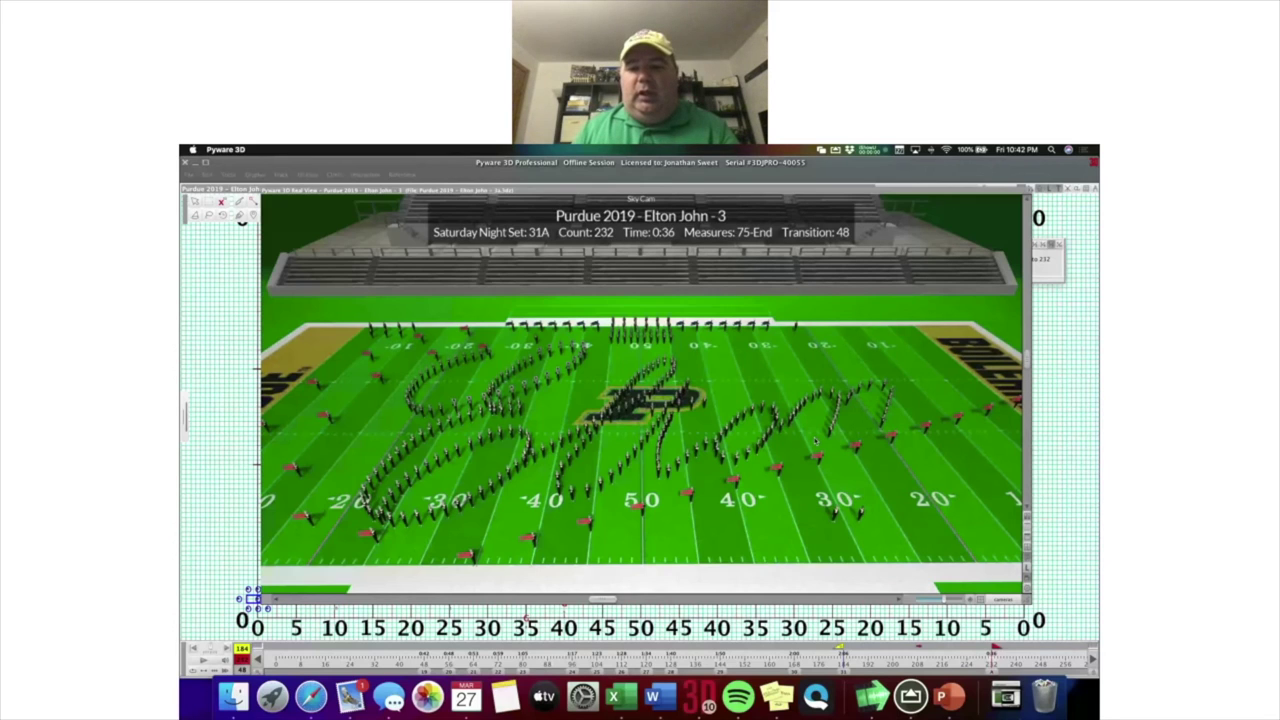
# Open the CATS drawing Untitled_Artwork.jpg from Downloads in Preview, then close it.
pyautogui.click(1005, 695)
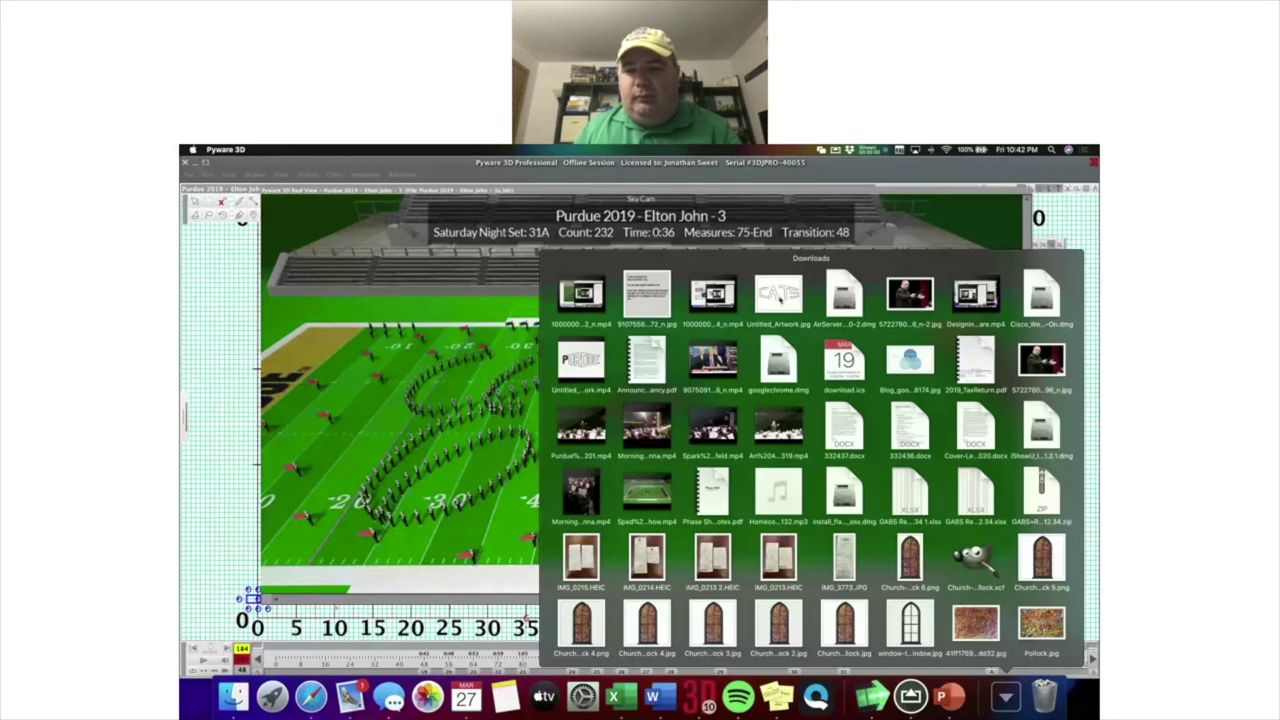
pyautogui.click(780, 294)
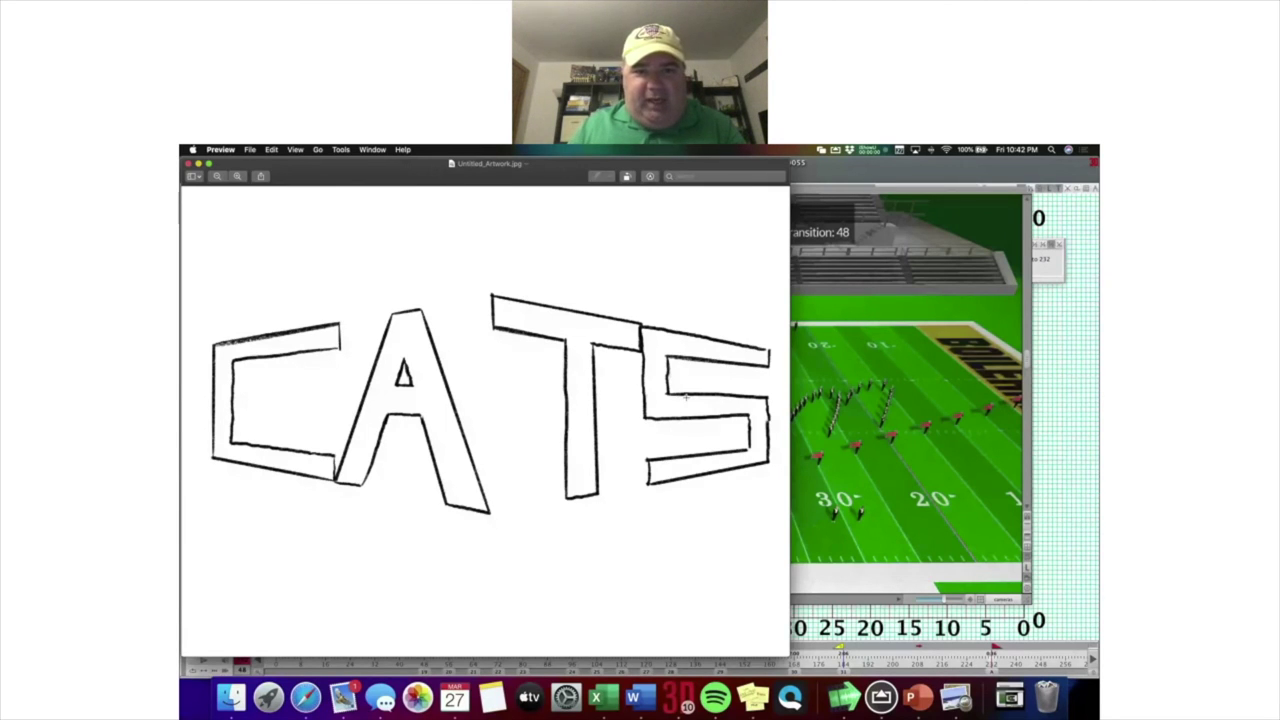
pyautogui.click(187, 163)
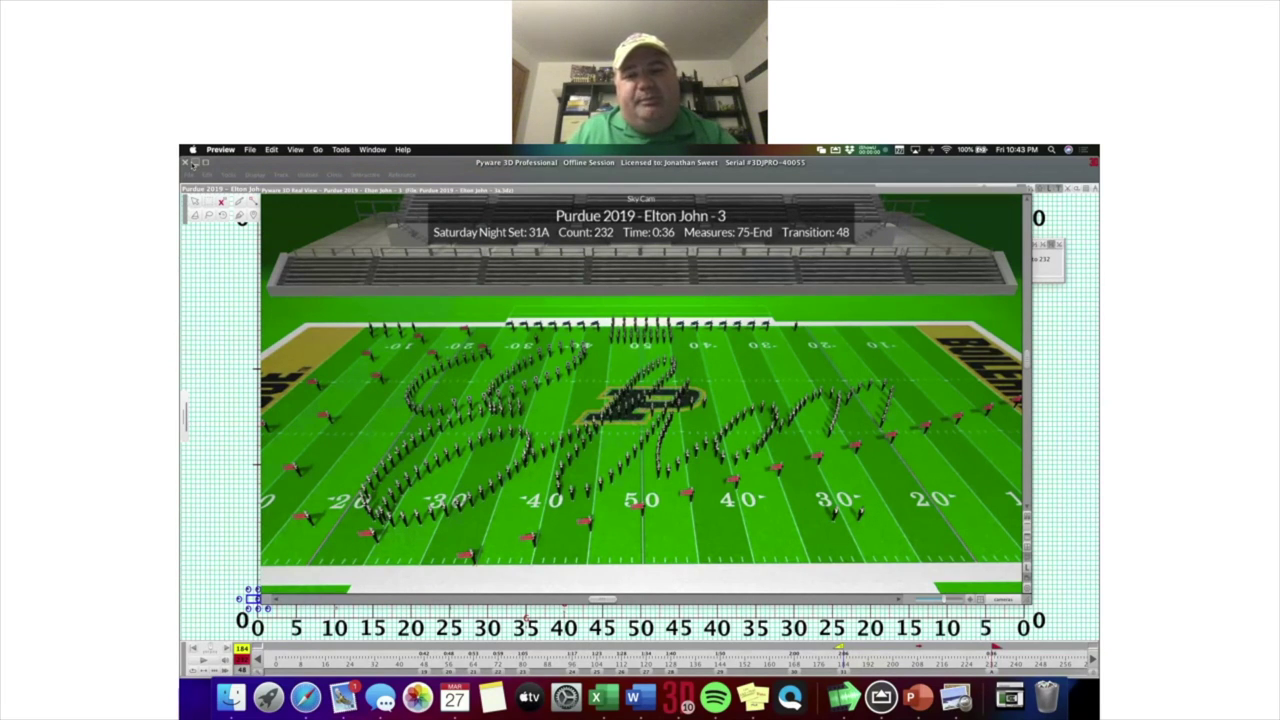
# Hide the Pyware 3D drill window to reveal the webinar page and chat.
pyautogui.click(195, 162)
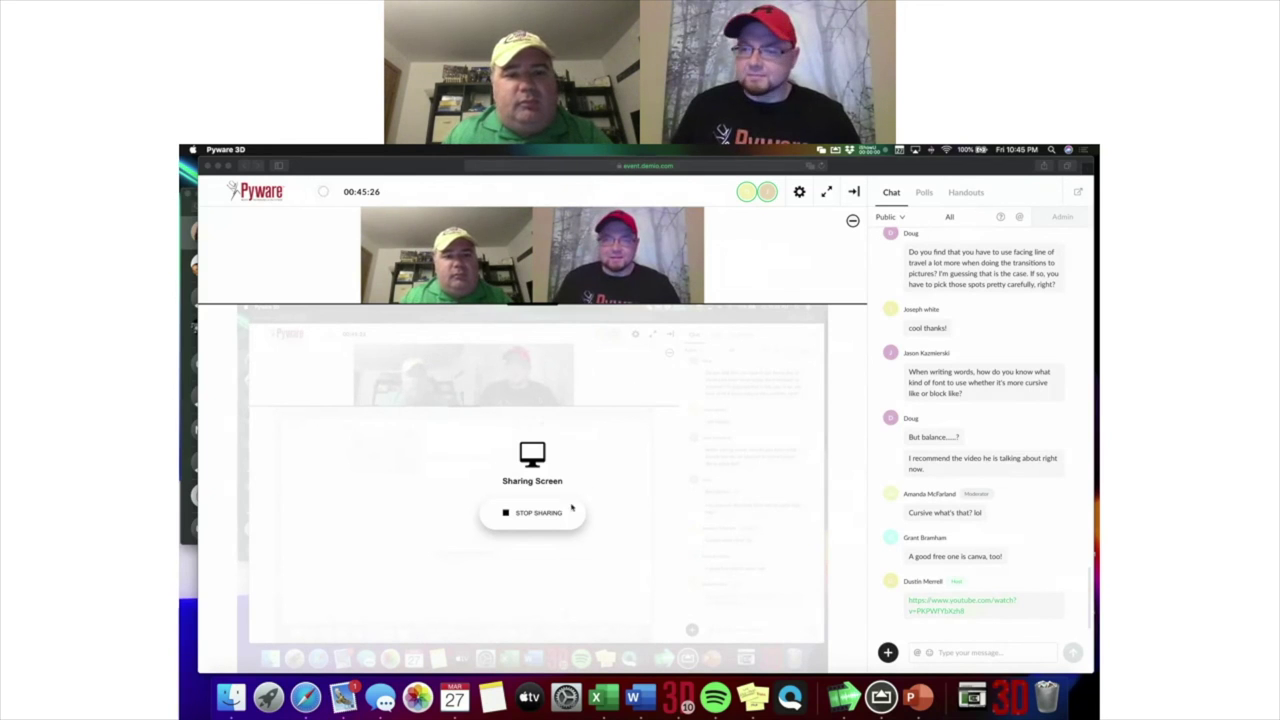
# Bring the Demio webinar browser window to the front.
pyautogui.click(533, 515)
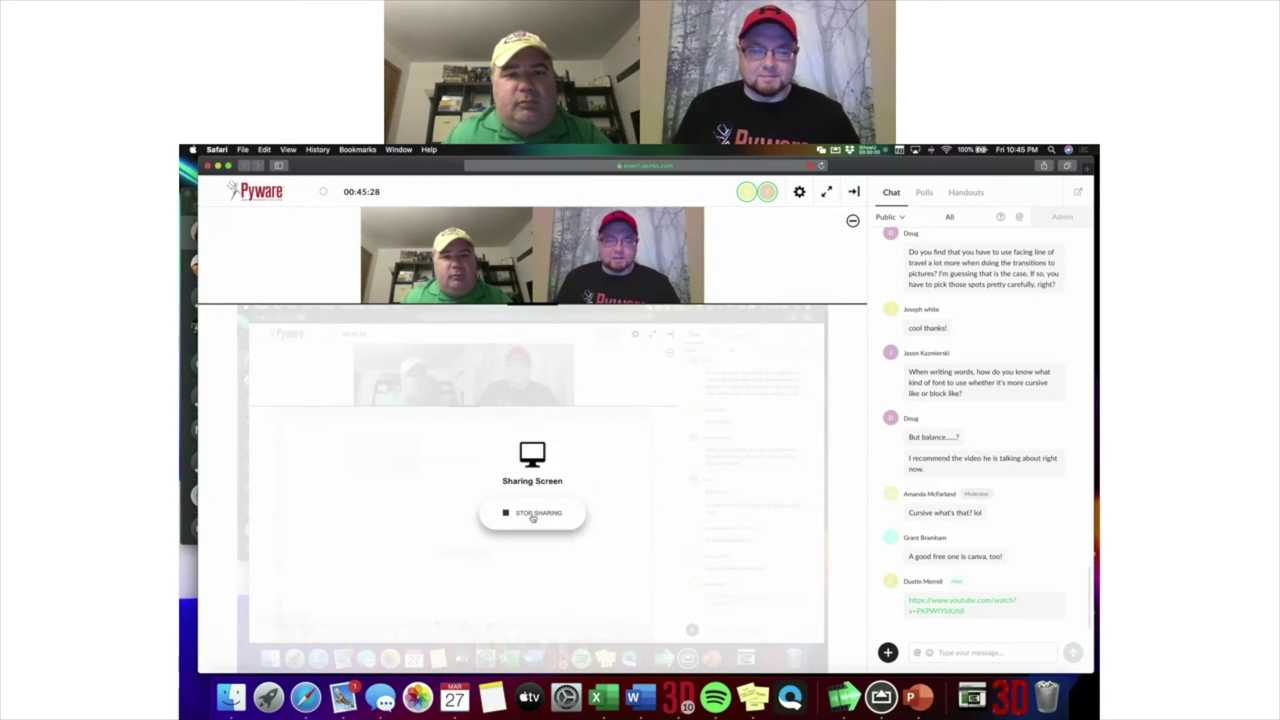